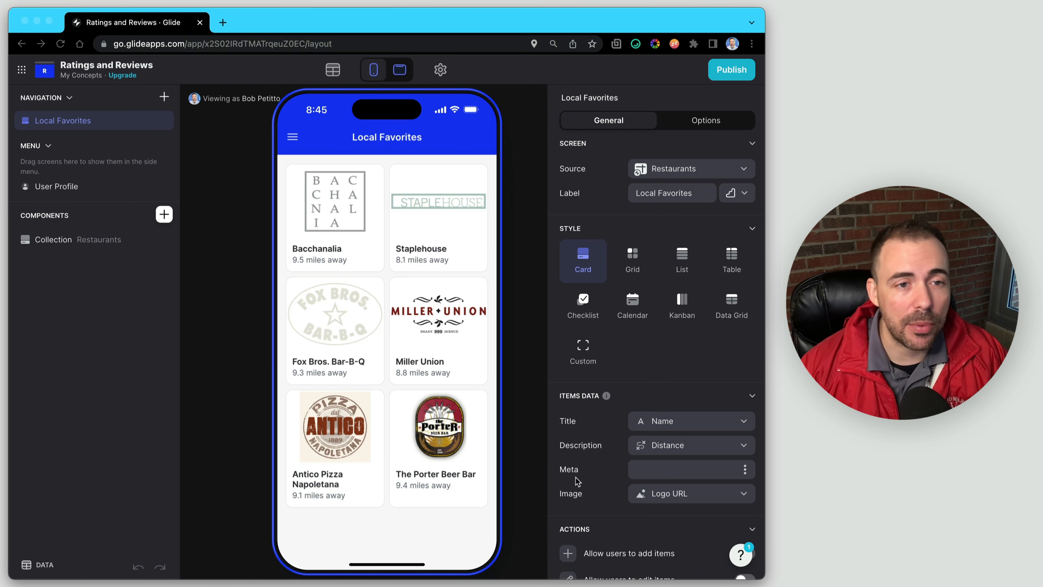
Open the data editor and create a new table named Ratings
click(330, 70)
click(330, 70)
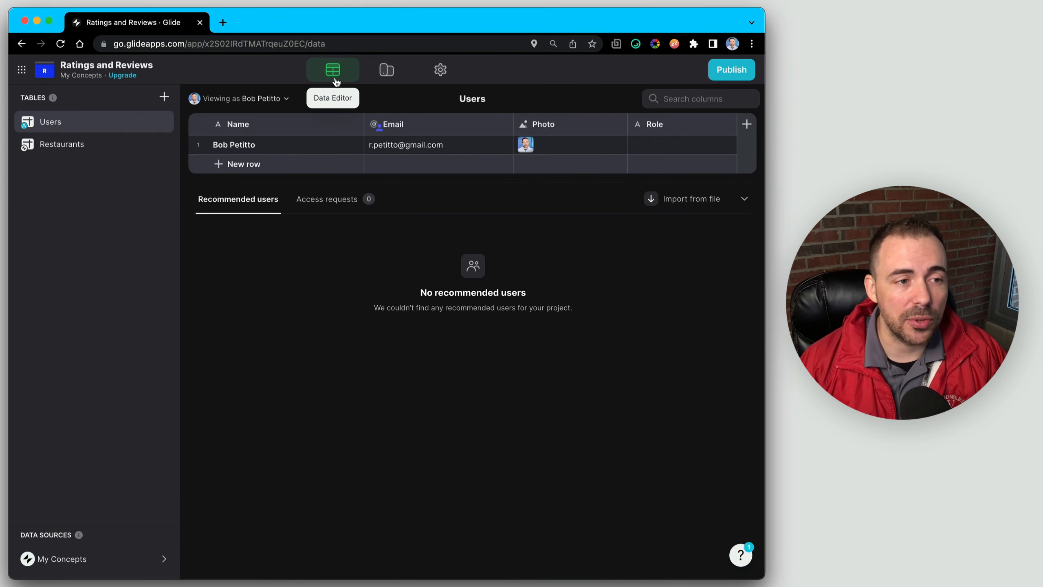
click(64, 145)
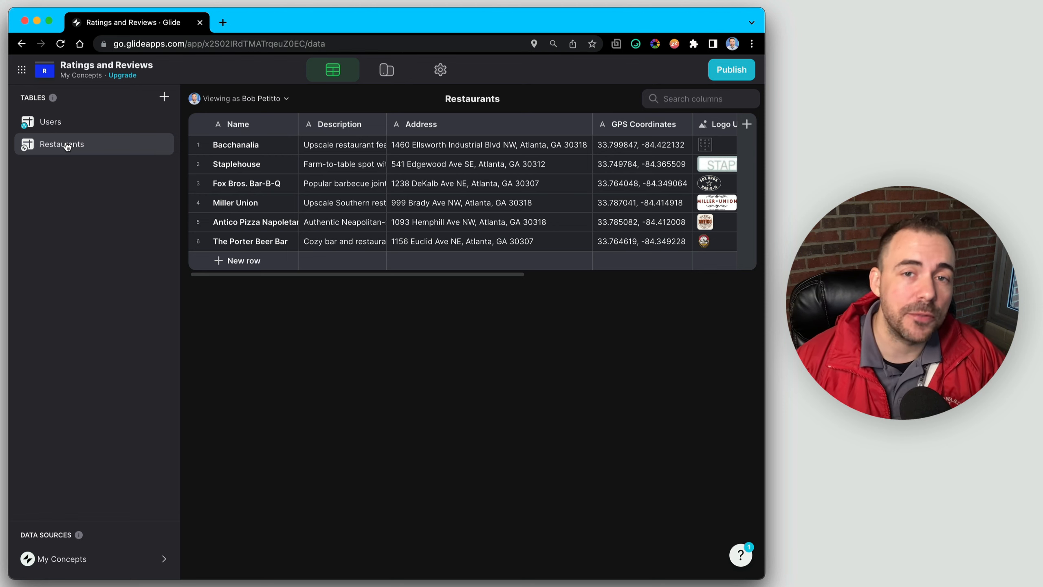
click(163, 96)
click(206, 125)
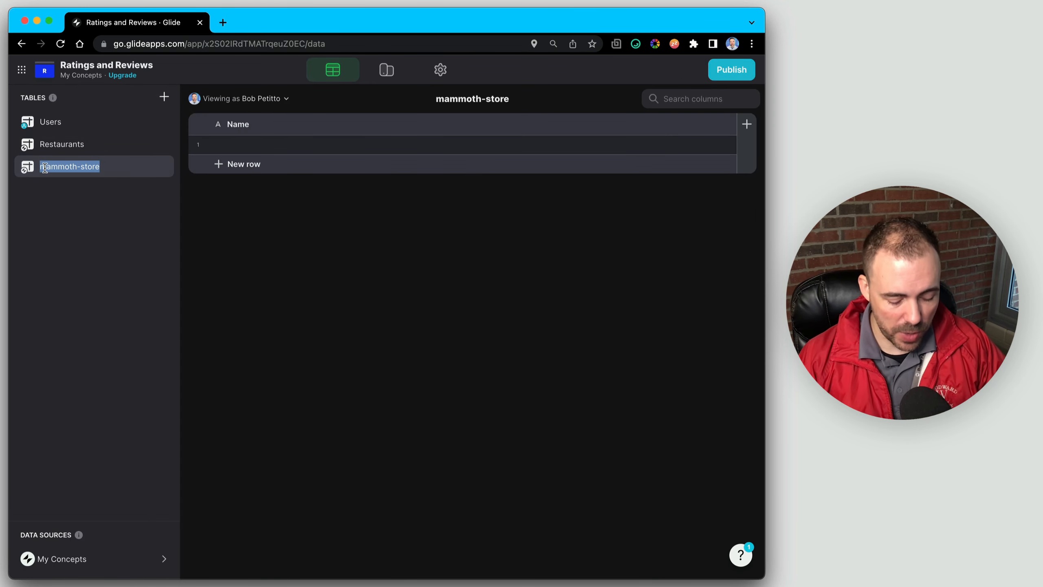
text(Ratings)
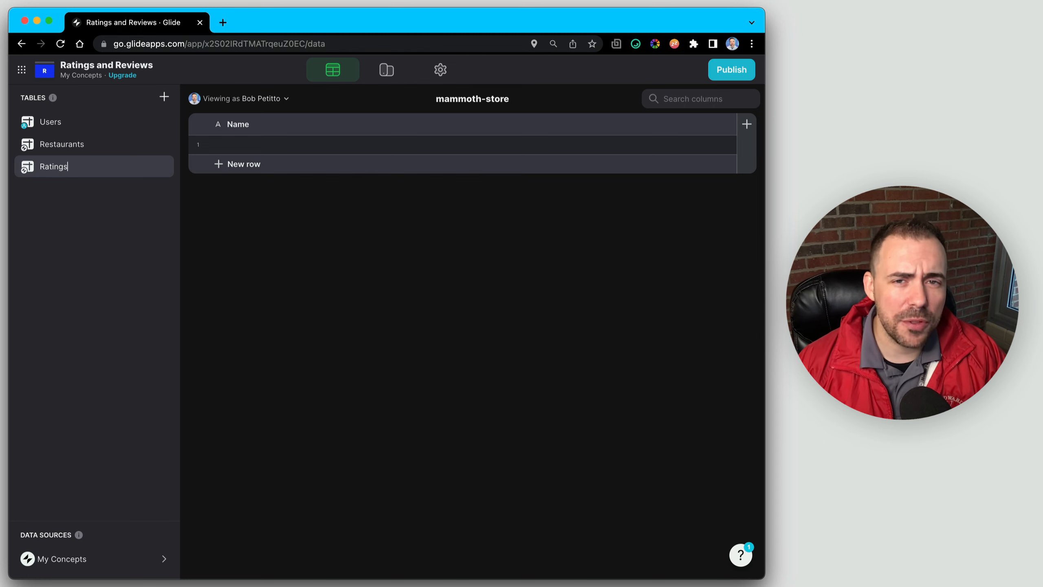
Rename the Name column of the Ratings table to Timestamp
double_click(242, 129)
text(Timestamp)
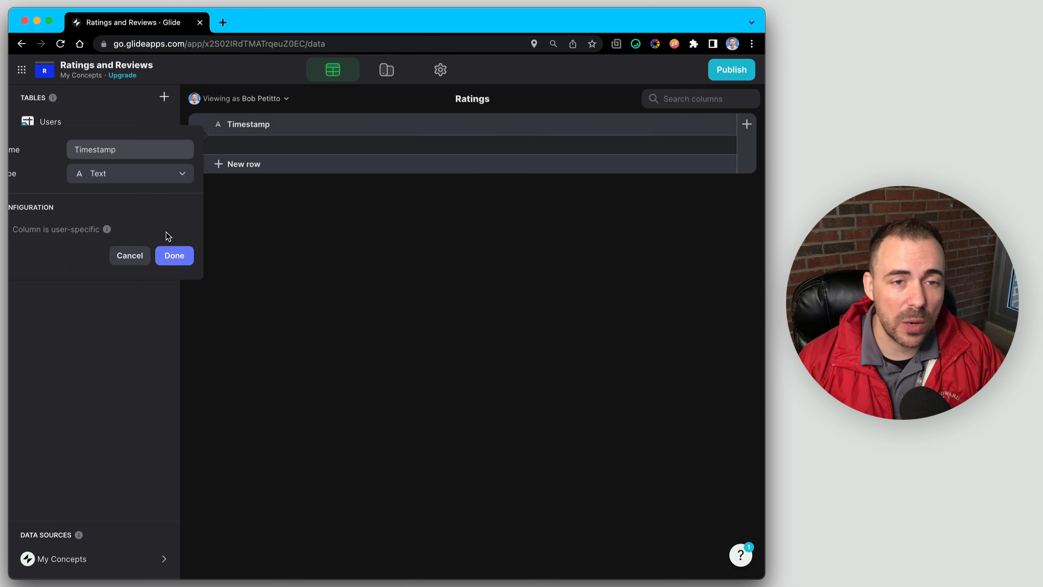
click(182, 255)
Add a Number column named Rating to the Ratings table with its precision set to 1
click(746, 124)
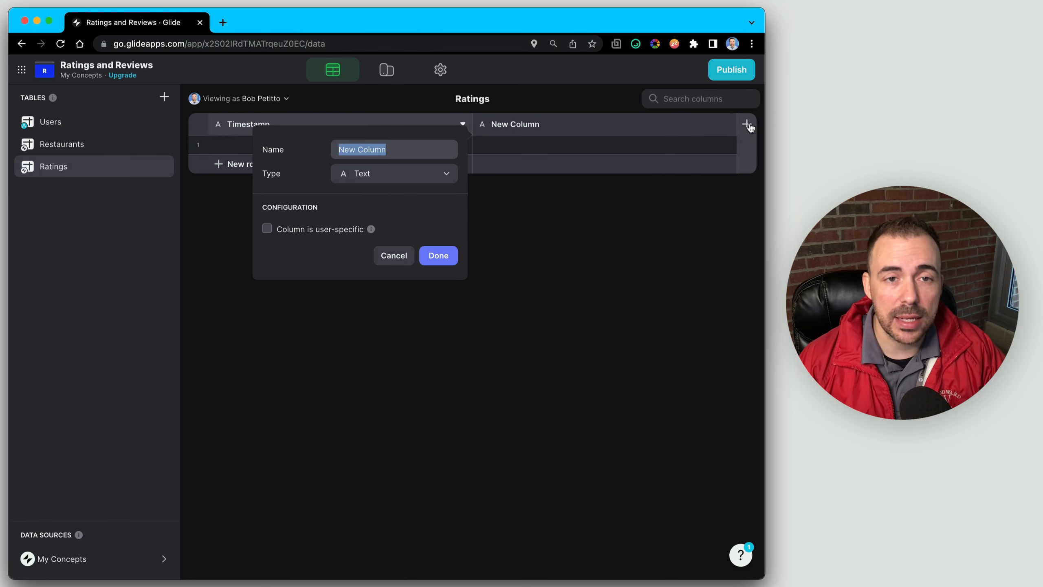
text(RAating)
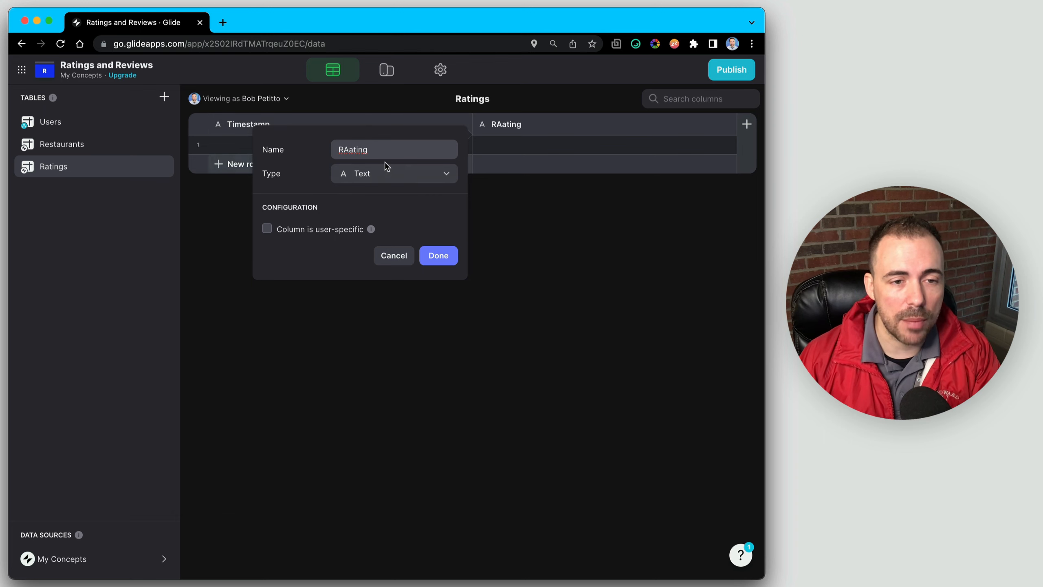
click(389, 173)
click(372, 238)
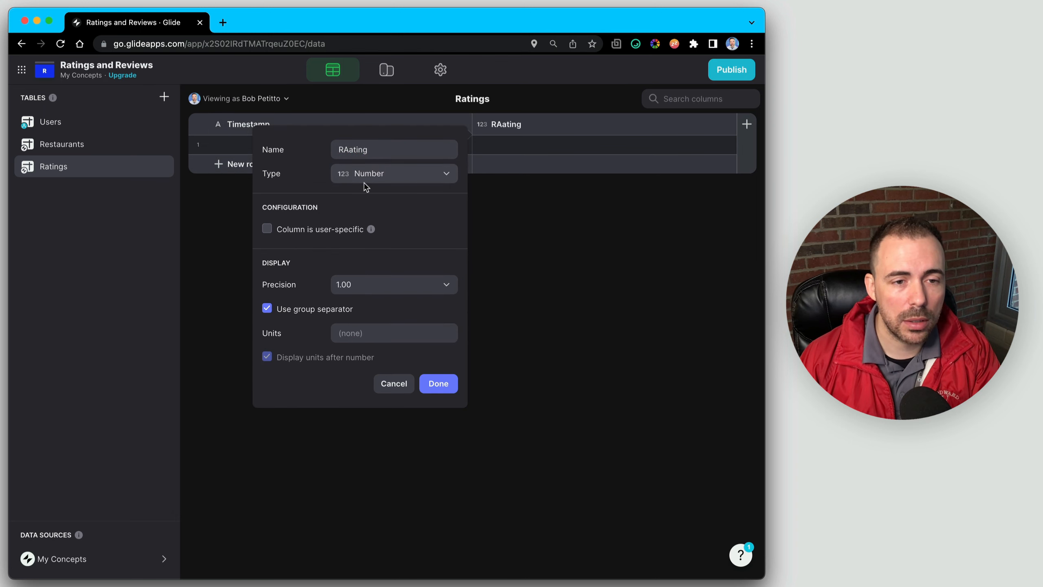
click(347, 149)
click(348, 149)
key(BackSpace)
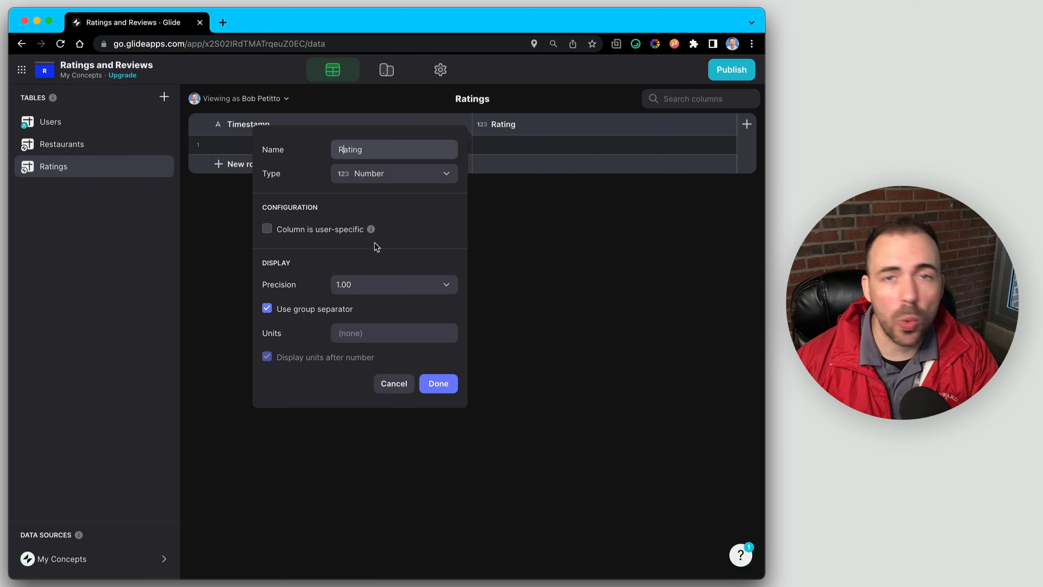
click(359, 287)
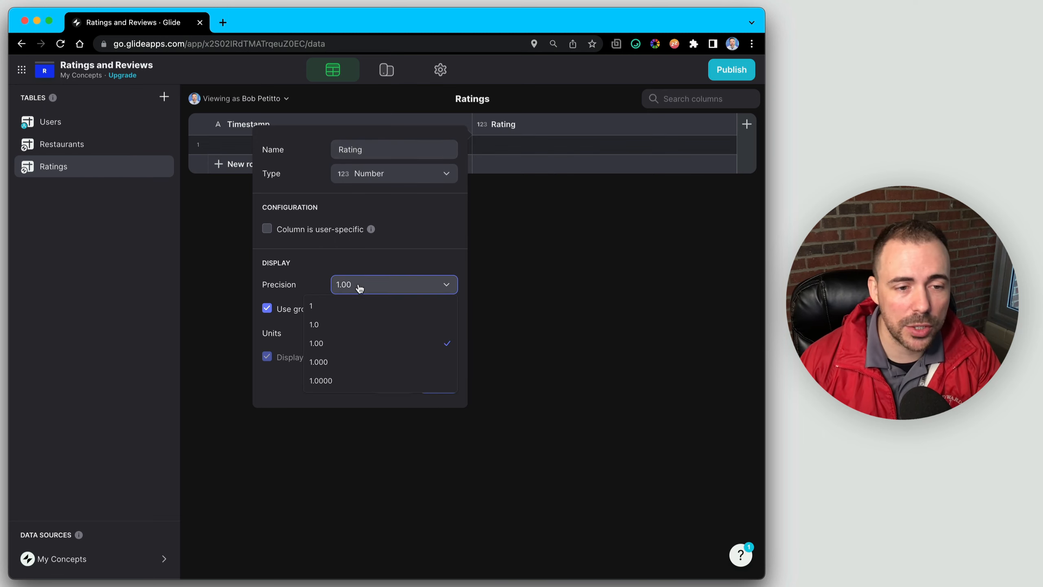
click(333, 309)
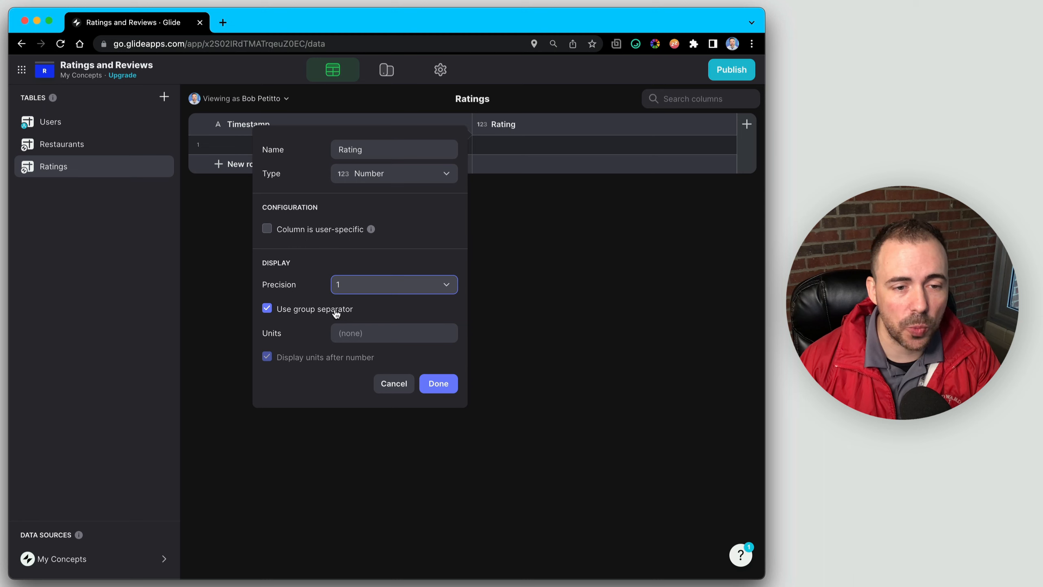
click(436, 390)
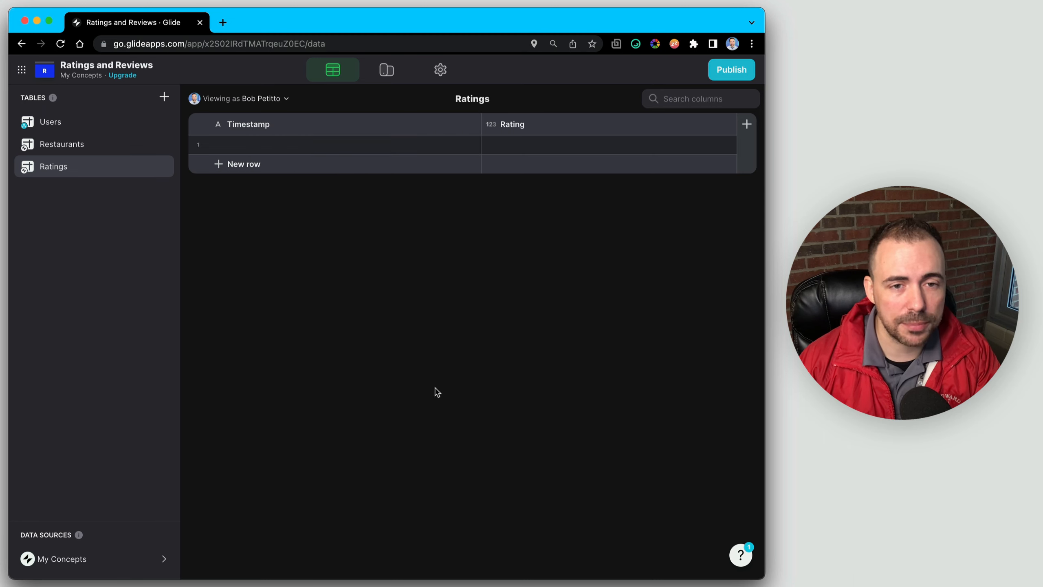
Add a Text column named User ID to the Ratings table
click(748, 125)
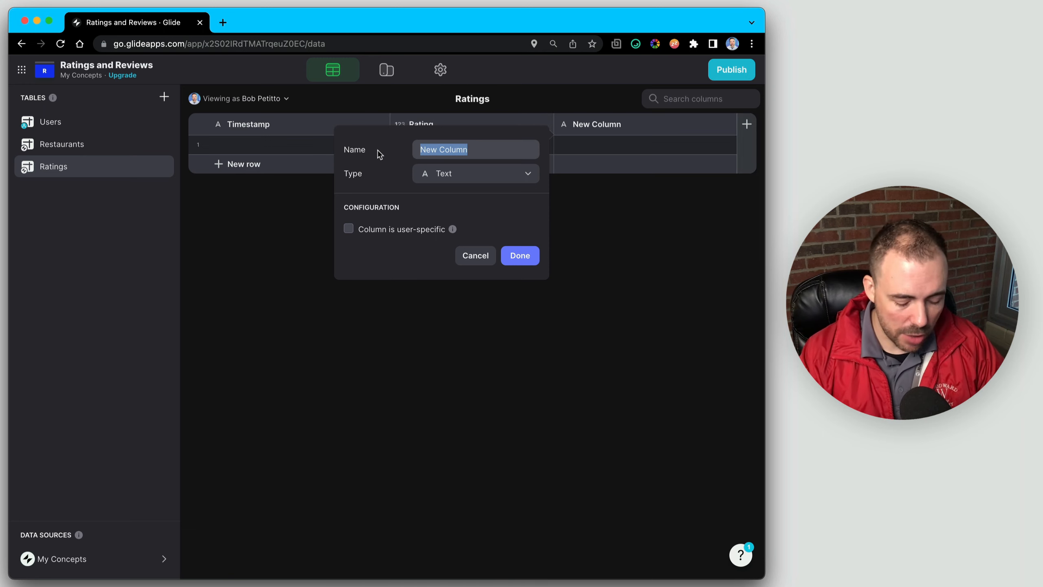
text(User ID)
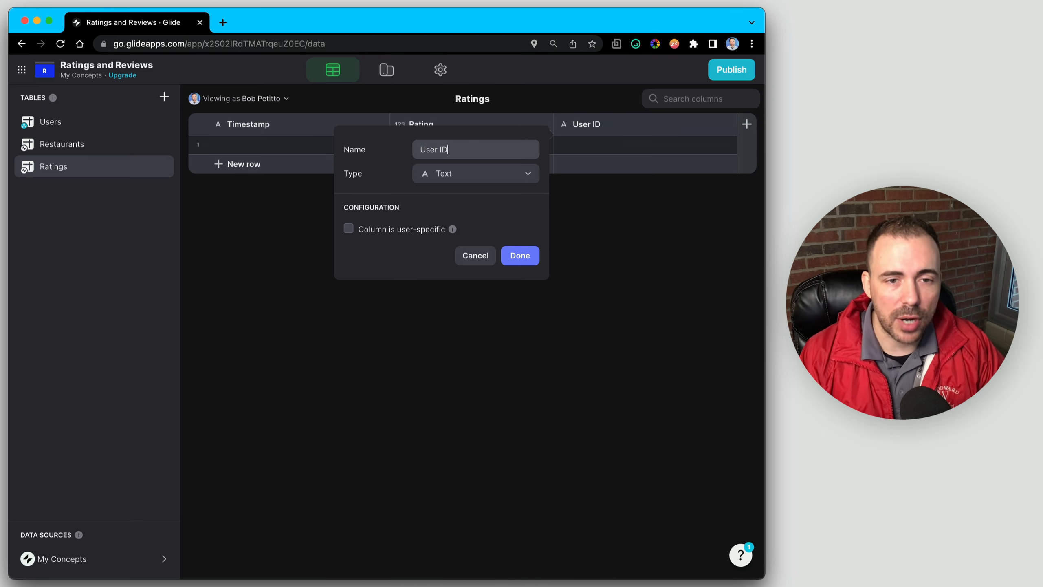
click(516, 257)
Add a Text column named Comments to the Ratings table
click(746, 125)
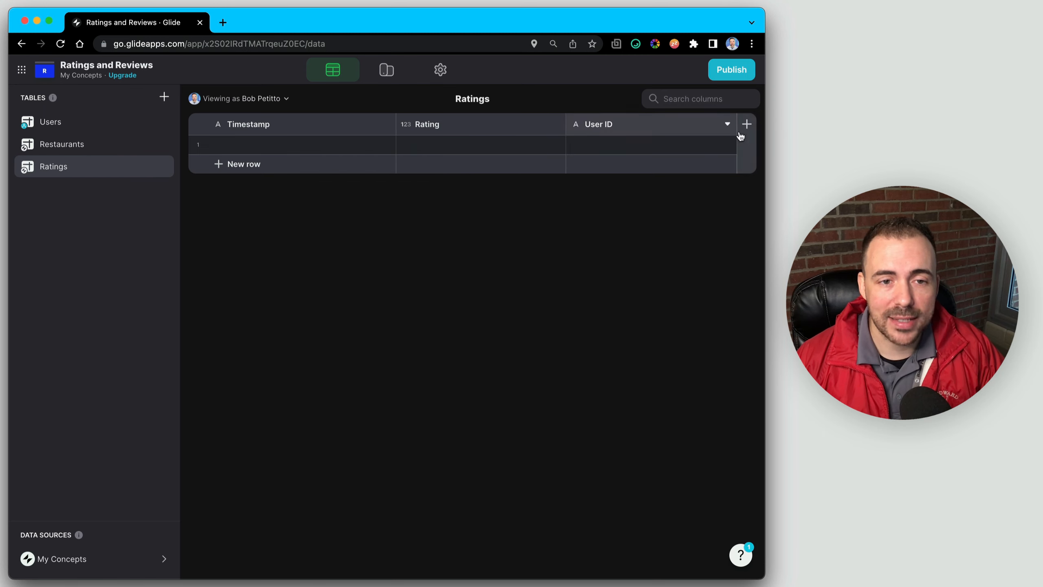
text(Cin)
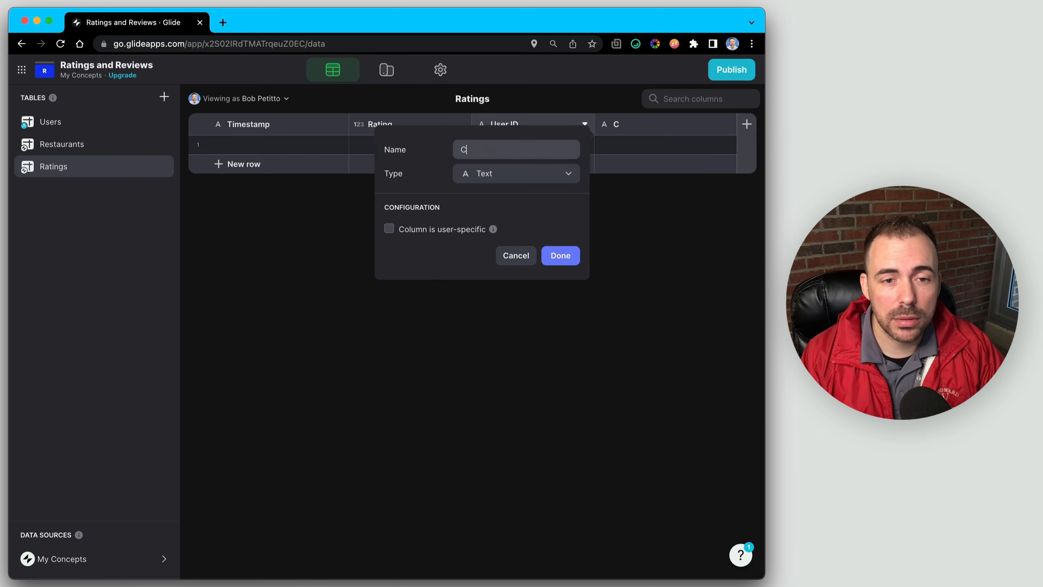
key(BackSpace)
key(BackSpace)
text(omments)
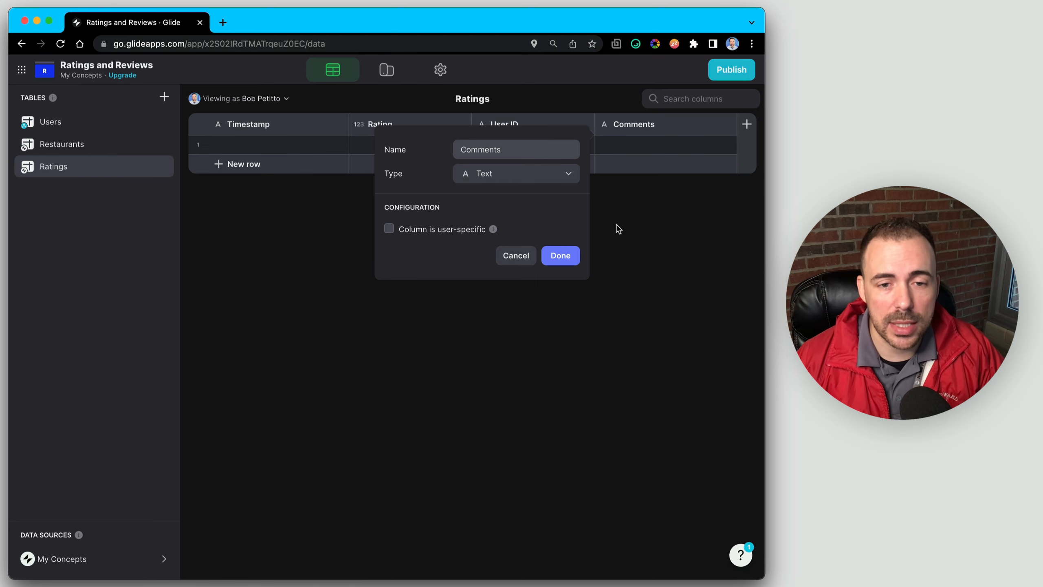
click(560, 255)
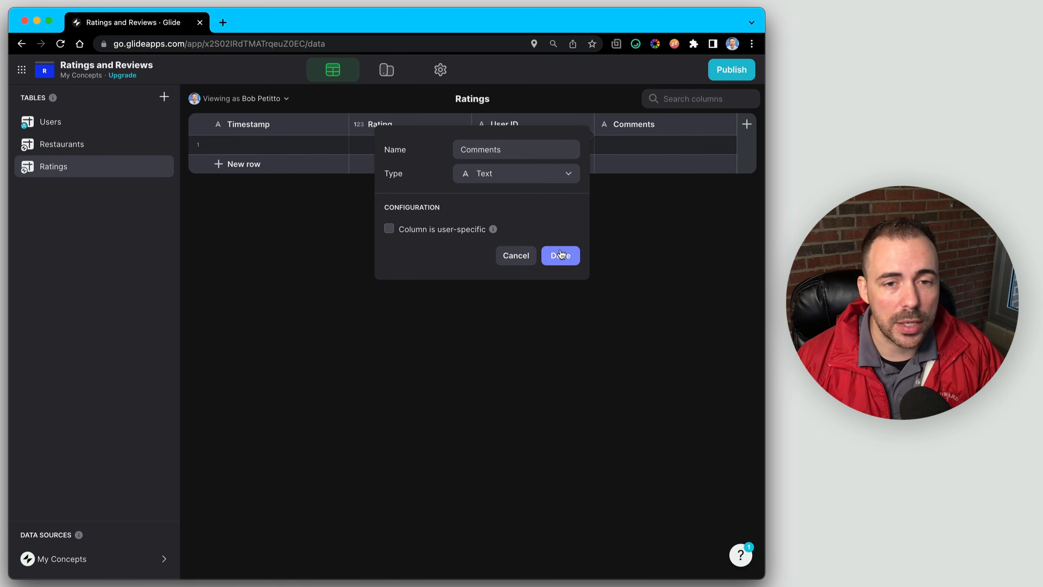
Add a Text column named Restaurant ID to the Ratings table
click(745, 124)
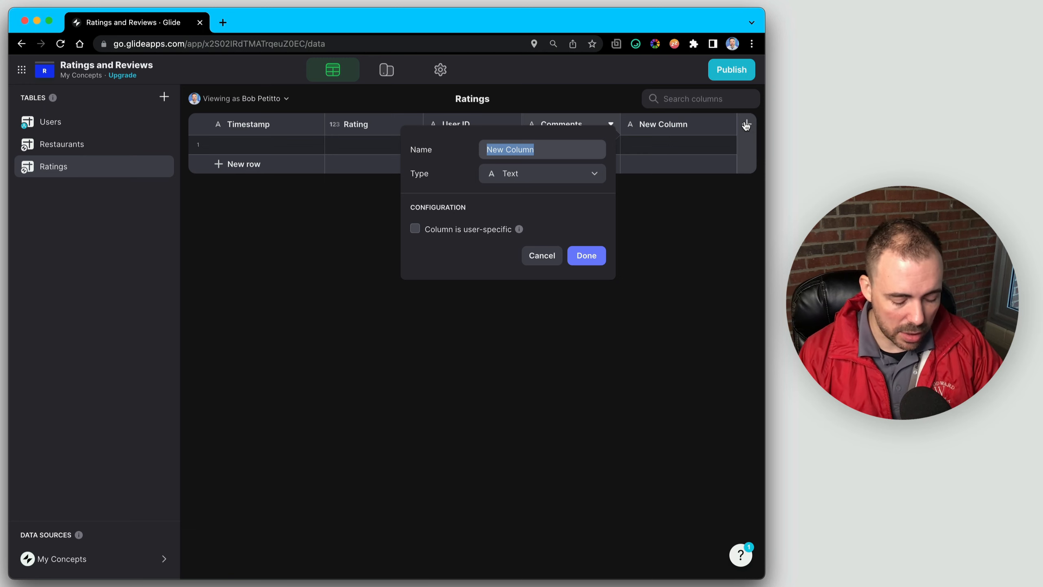
text(Retaur)
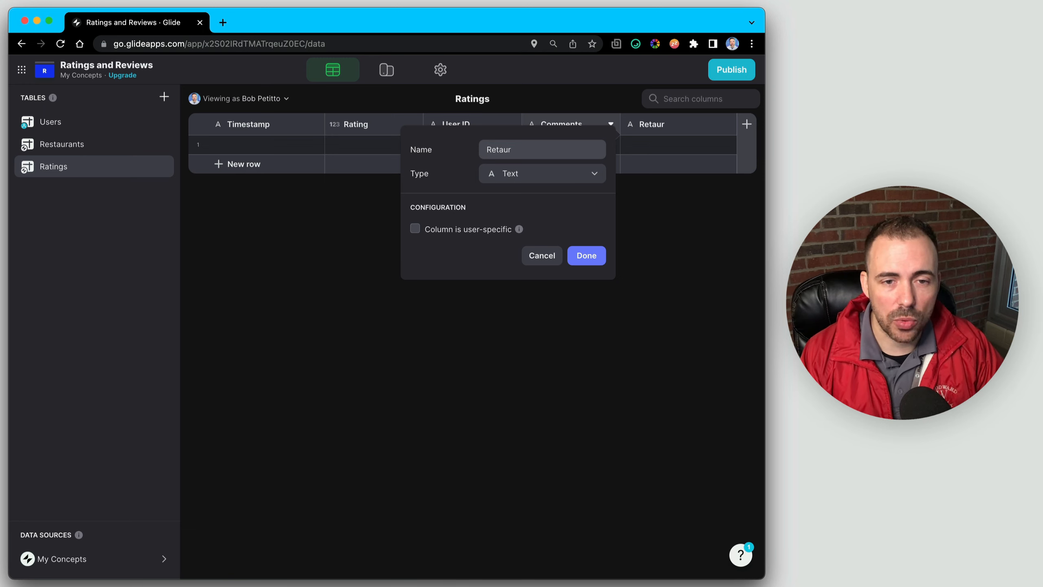
text(ant)
click(487, 150)
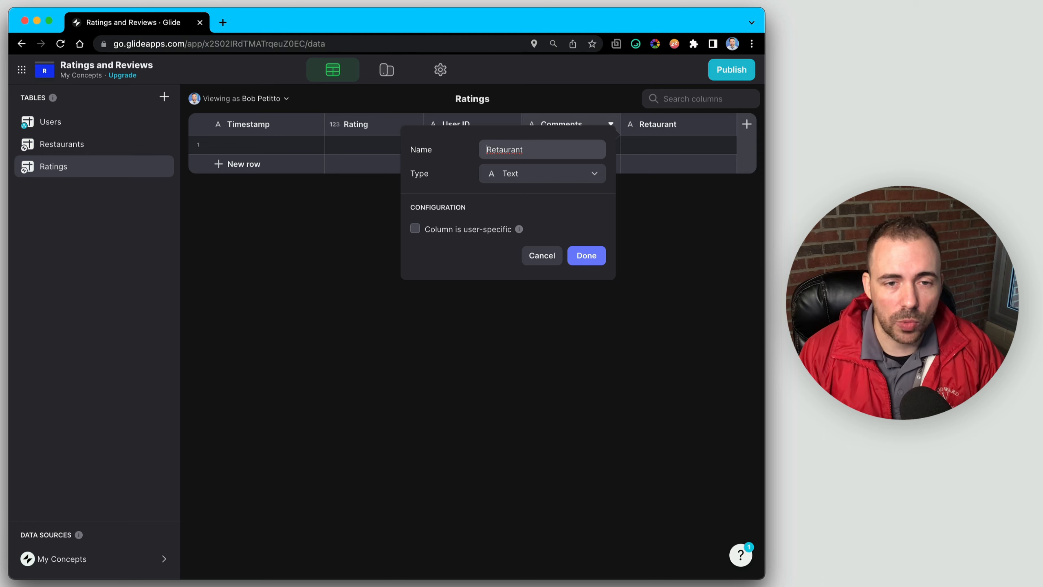
text(s)
text( ID)
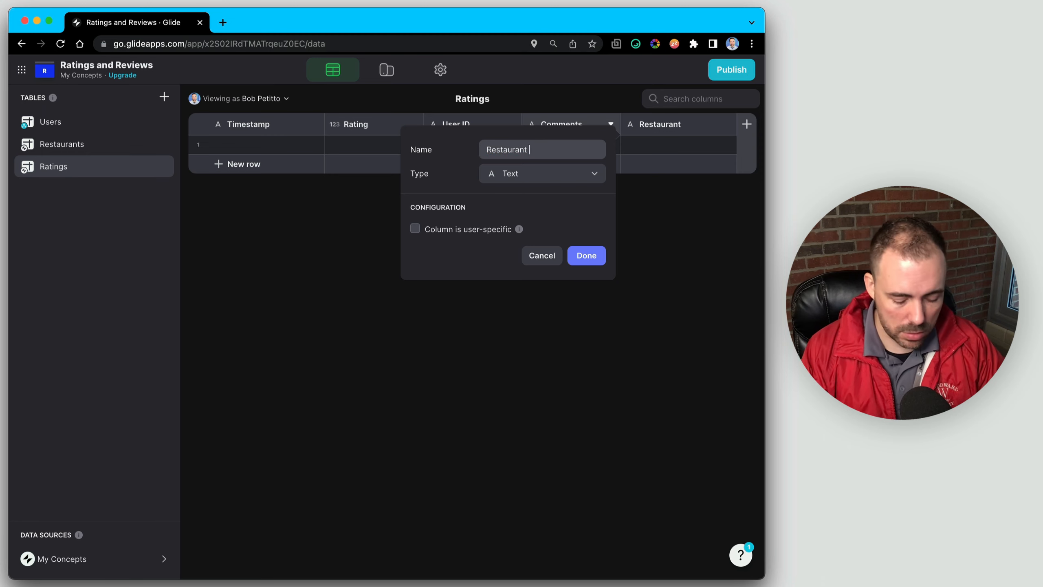
click(586, 256)
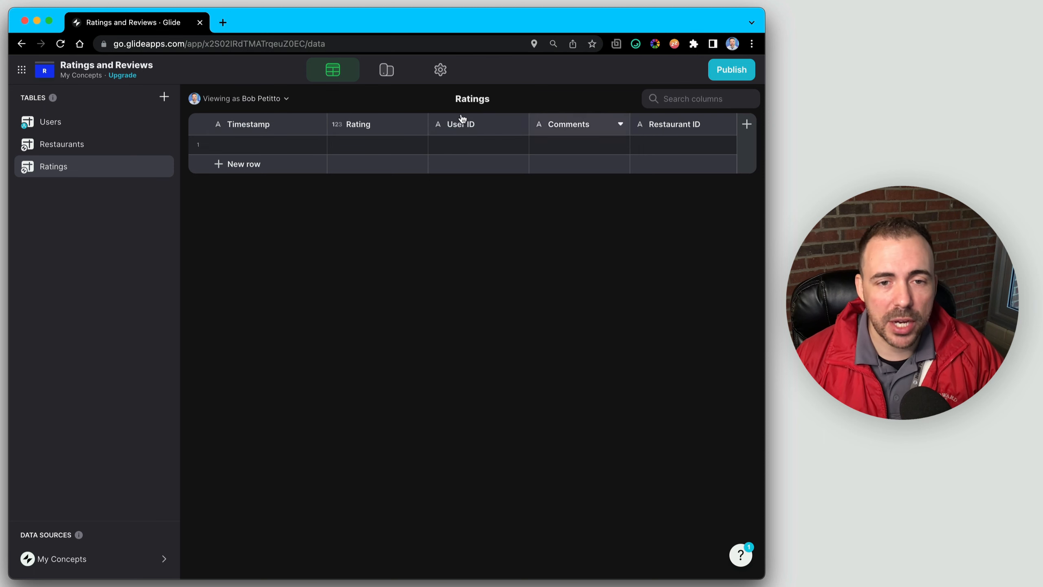
click(494, 126)
click(681, 128)
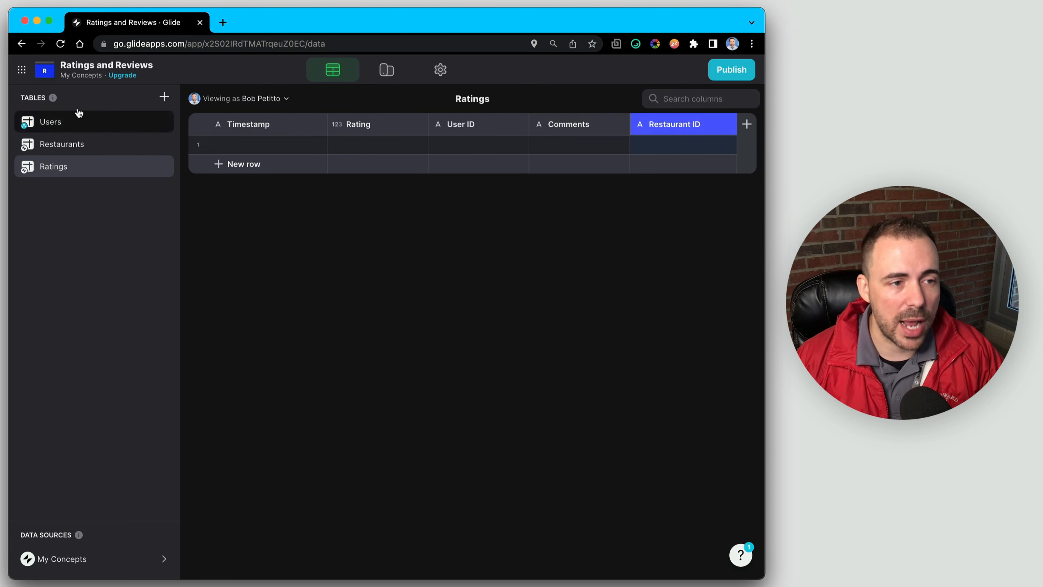
Add a Row ID column to the Restaurants table
click(70, 149)
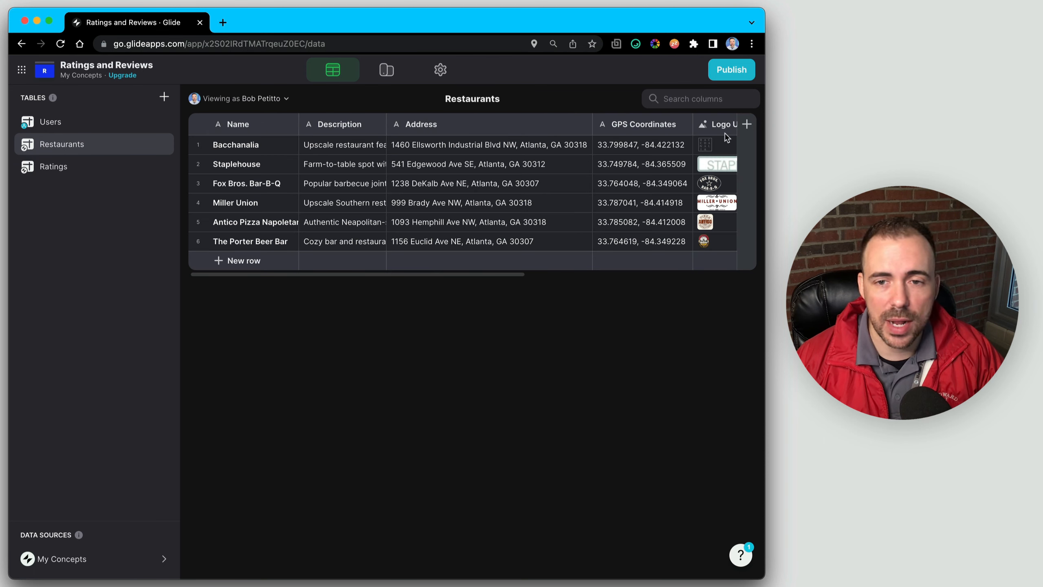
click(746, 124)
click(580, 181)
mouse_move(566, 333)
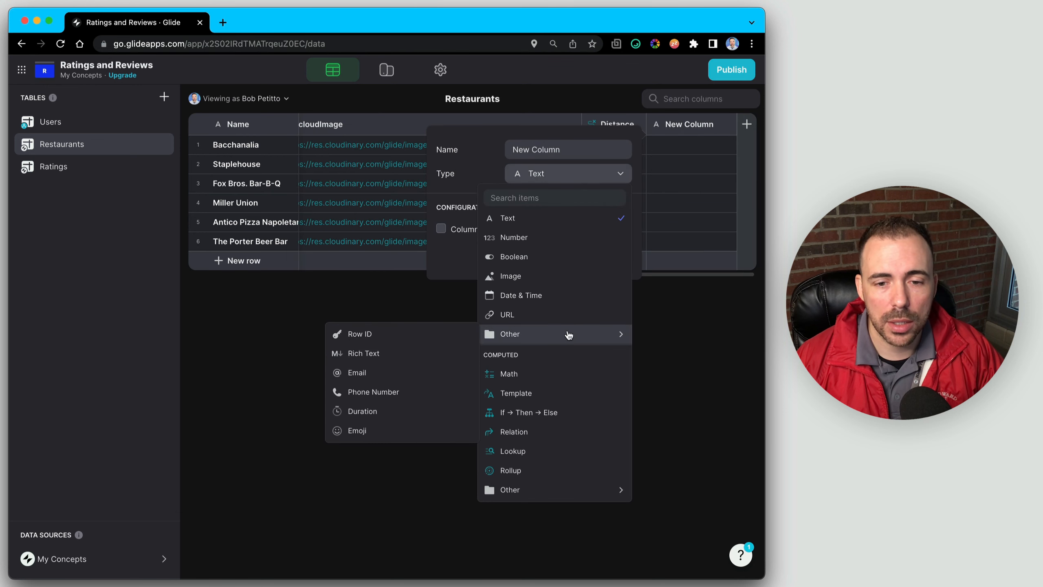
click(438, 333)
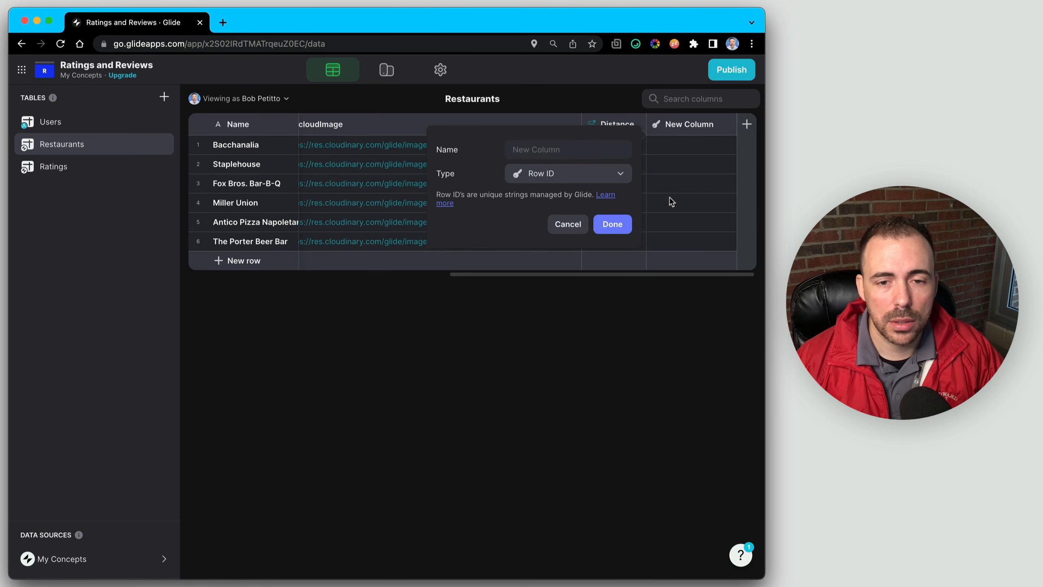
click(612, 224)
Add a Row ID column to the Users table
click(61, 123)
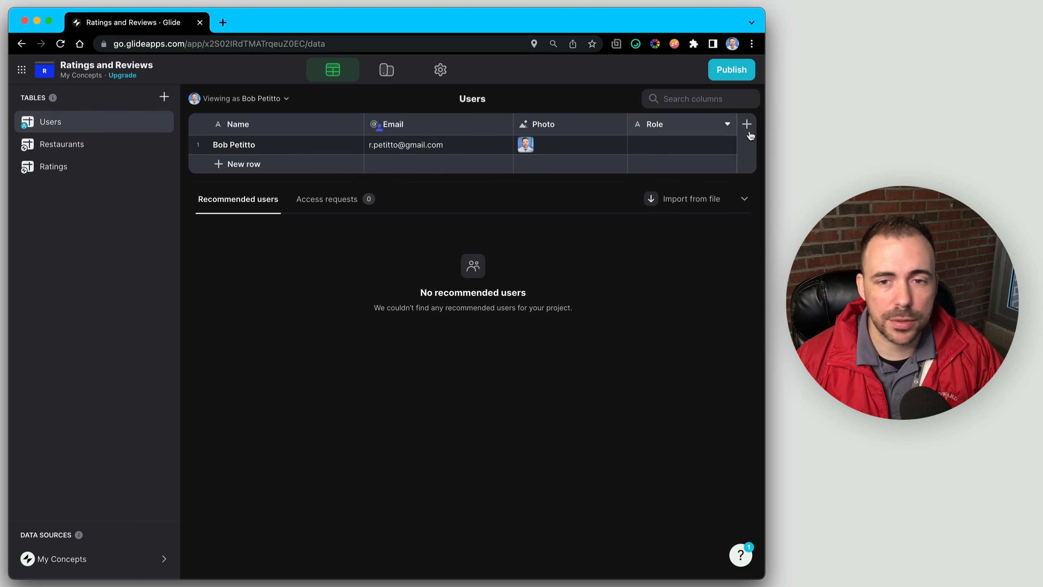
click(746, 123)
click(509, 174)
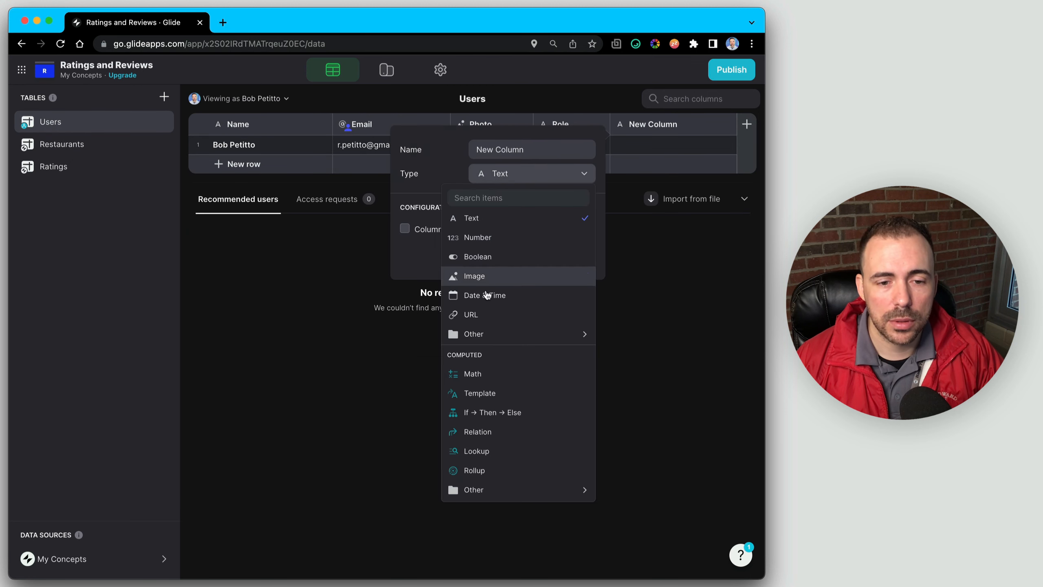
mouse_move(488, 334)
click(662, 335)
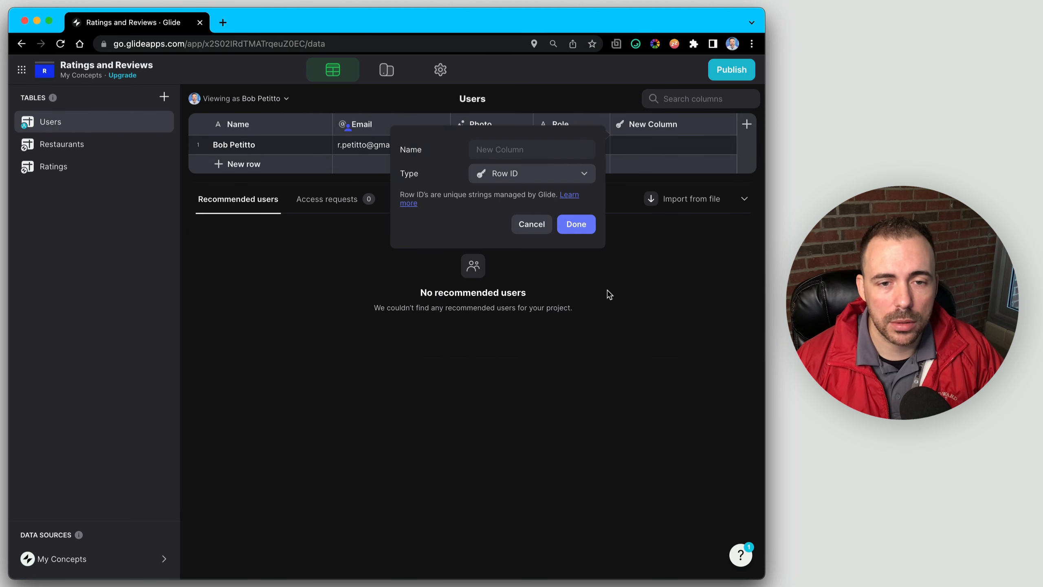
click(575, 224)
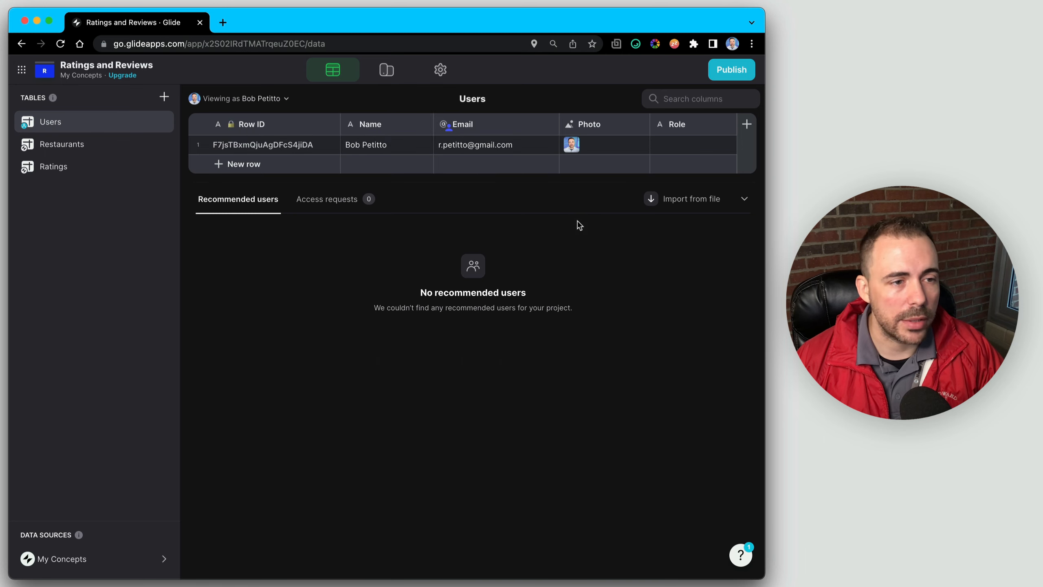
Create another new table named Stars
click(54, 166)
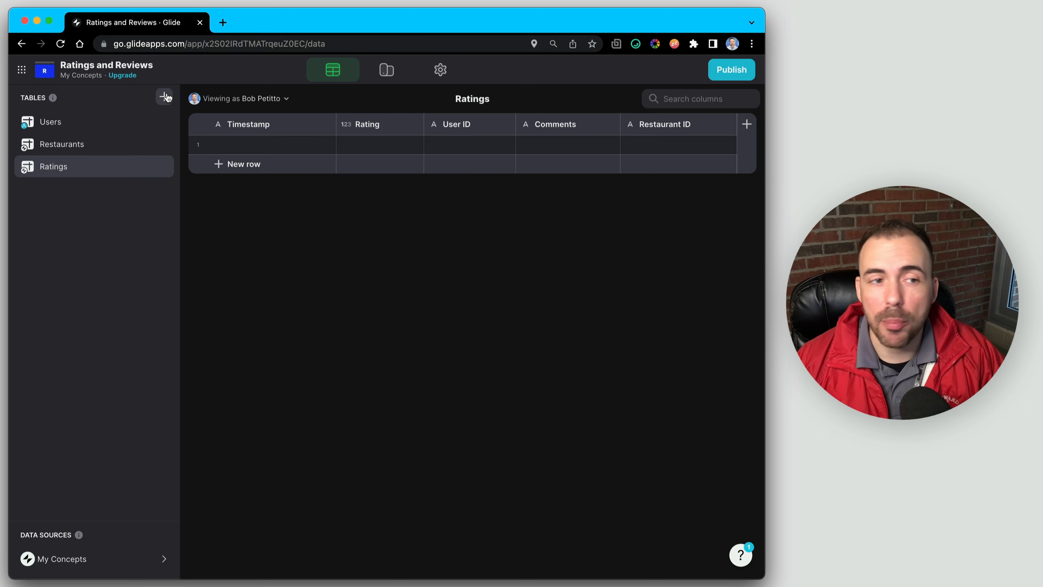
click(166, 97)
click(181, 114)
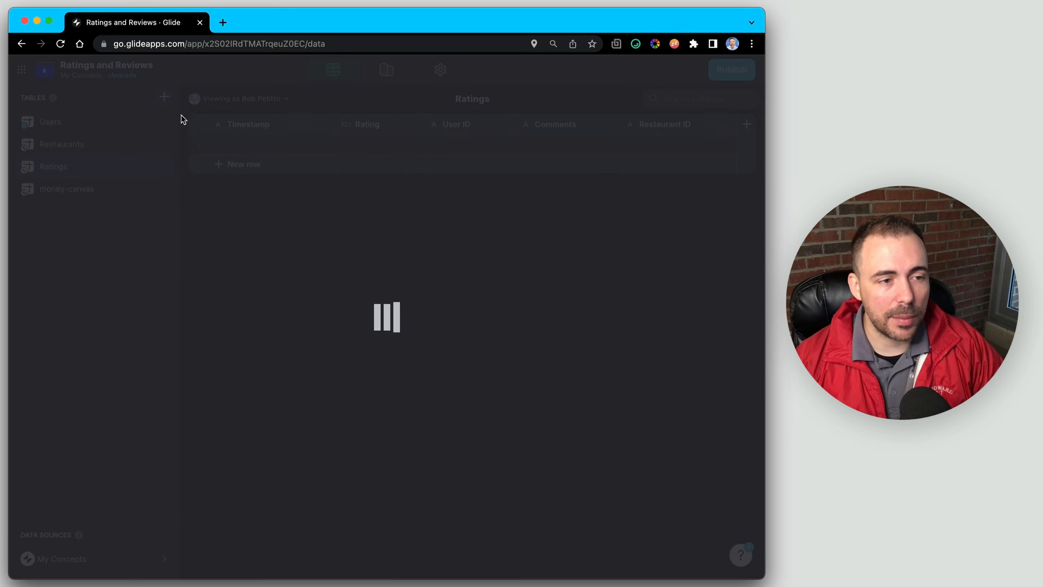
text(Stars)
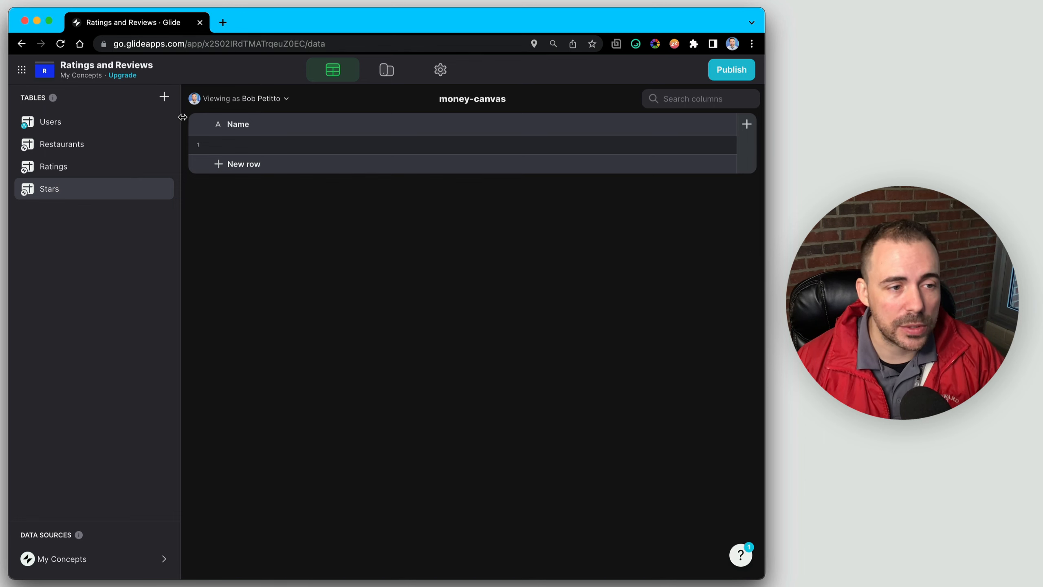
Add four more empty rows to the Stars table
click(237, 163)
click(243, 183)
click(241, 202)
click(241, 222)
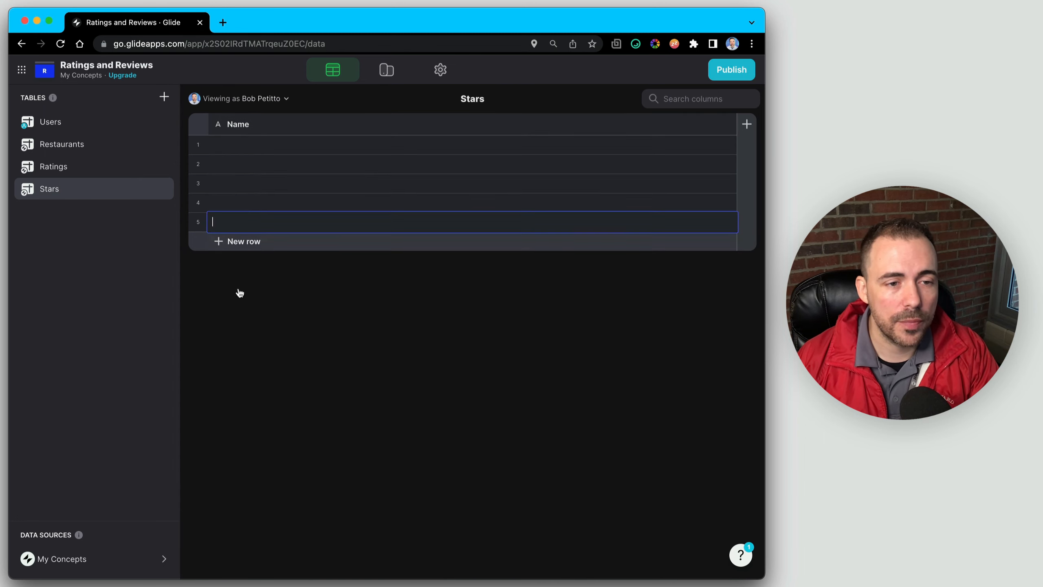
Rename the Name column of the Stars table to Stars
click(244, 147)
double_click(229, 128)
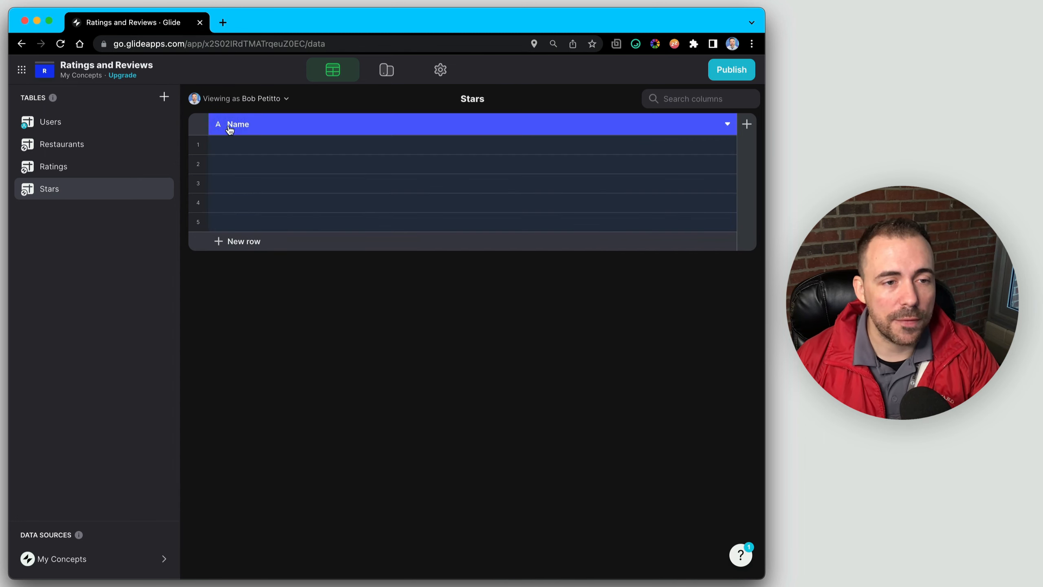
text(Stars)
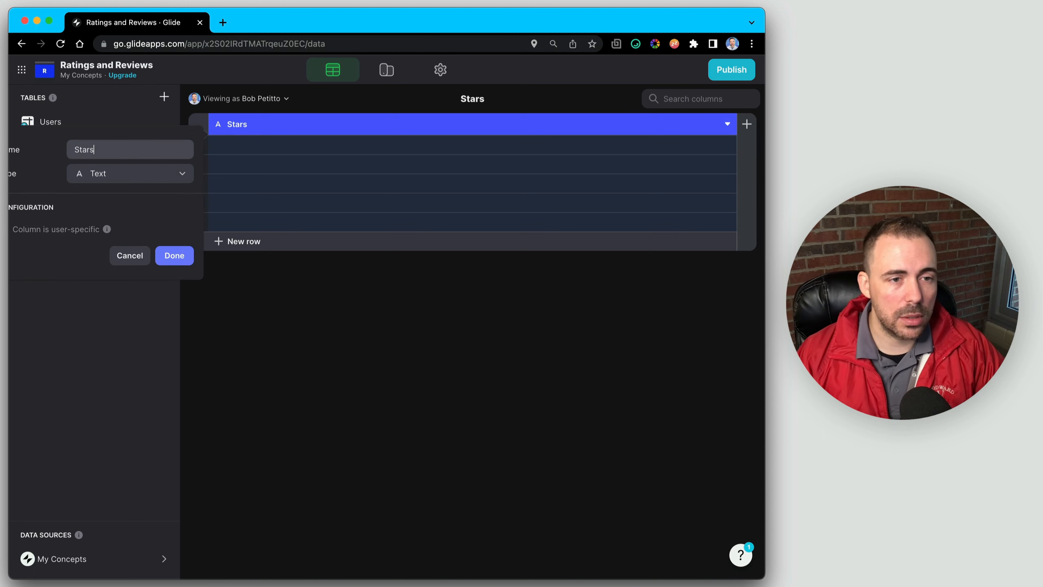
click(184, 259)
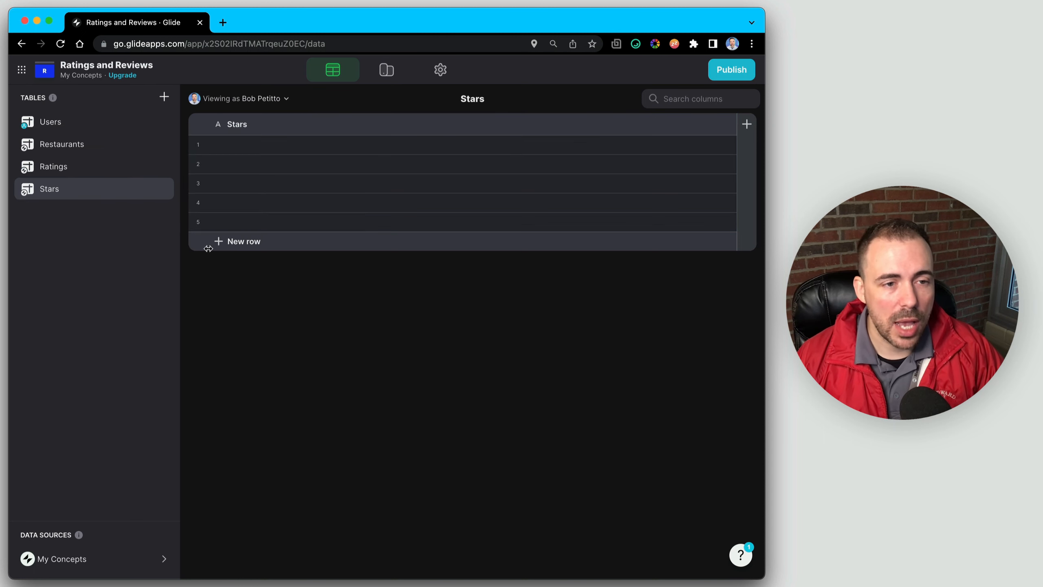
Add a Number column named Rating to the Stars table with its precision set to 1
click(746, 124)
text(Rating)
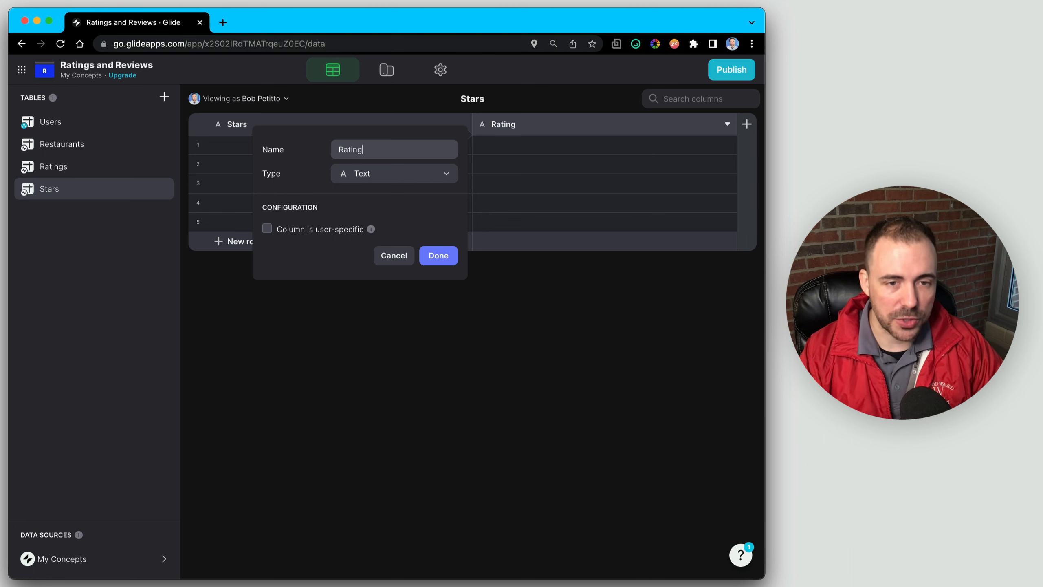
click(383, 173)
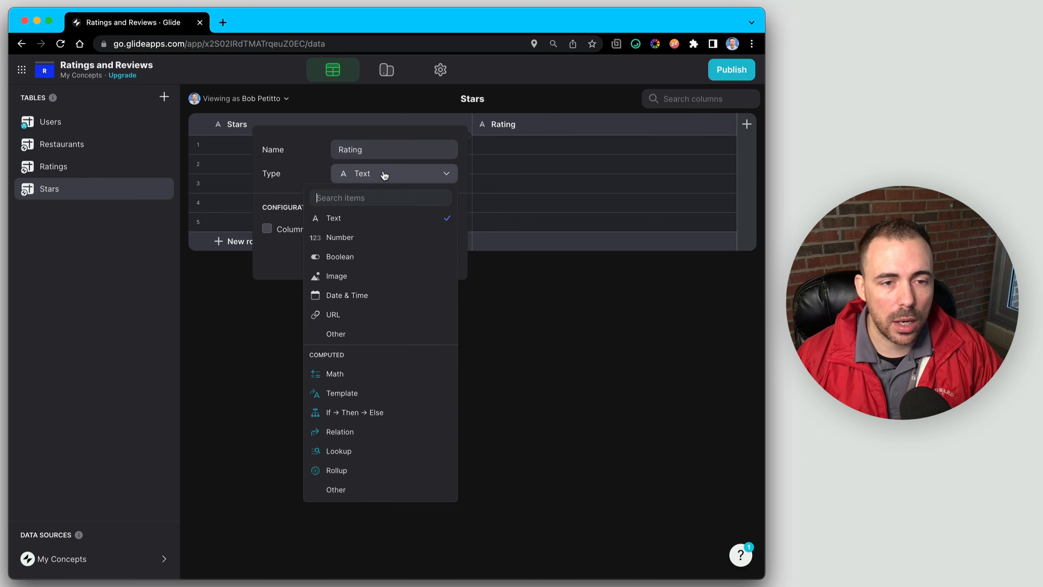
click(375, 241)
click(379, 284)
click(379, 305)
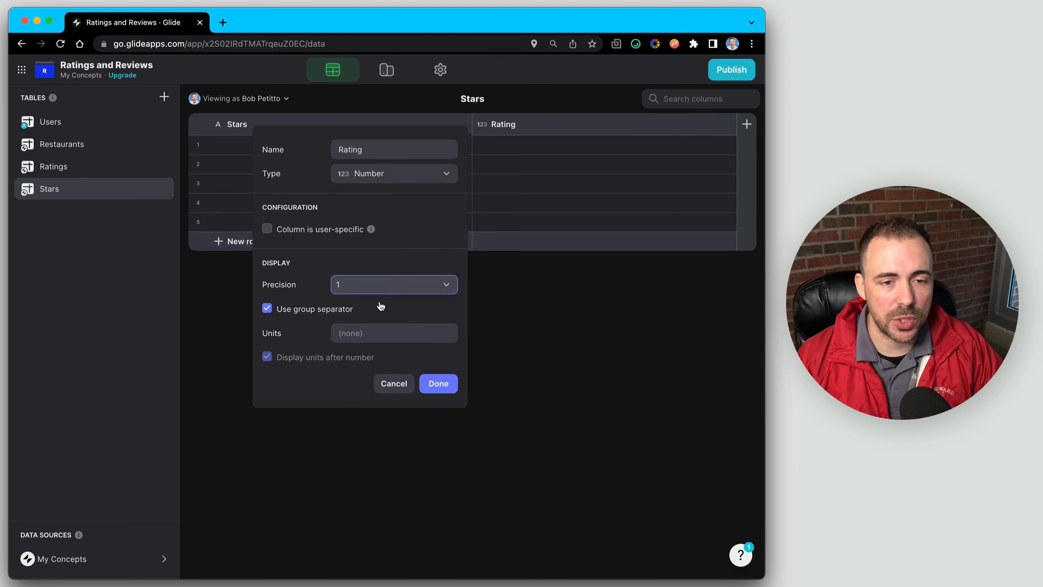
click(437, 383)
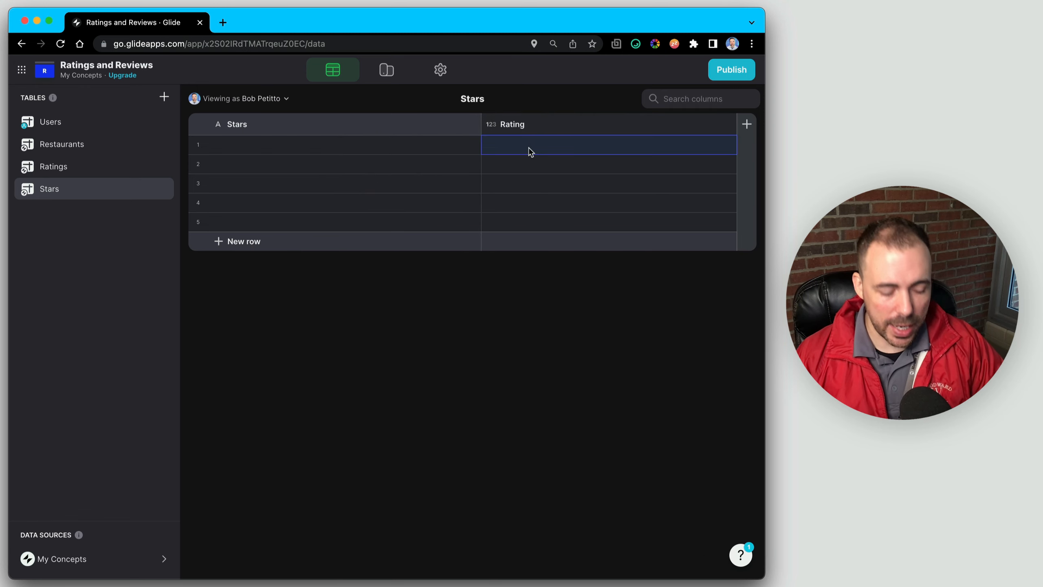
Fill the five rows of the Rating column with the values 1, 2, 3, 4 and 5
text(1 2 3 4 5)
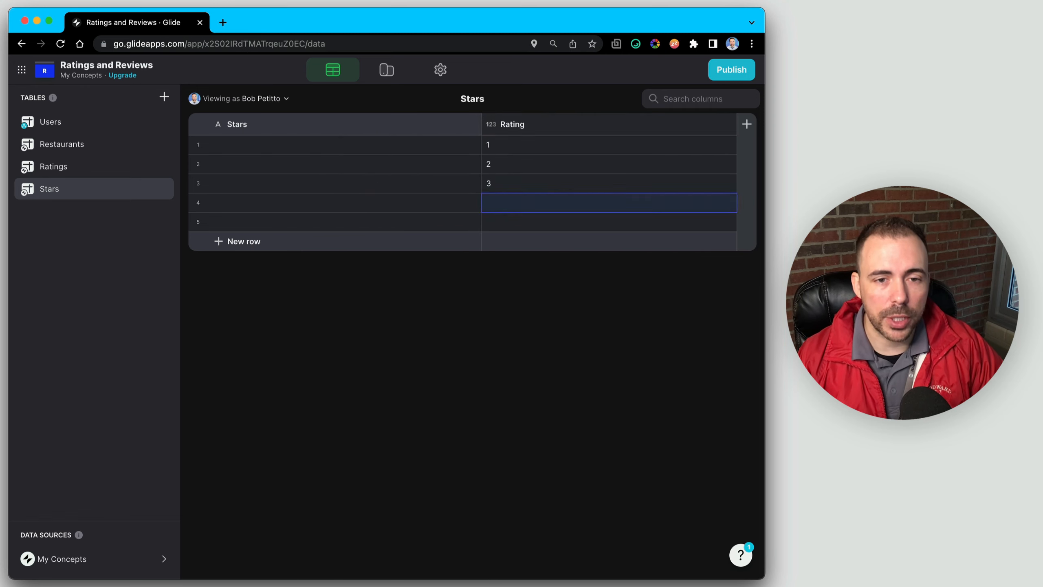
key(Return)
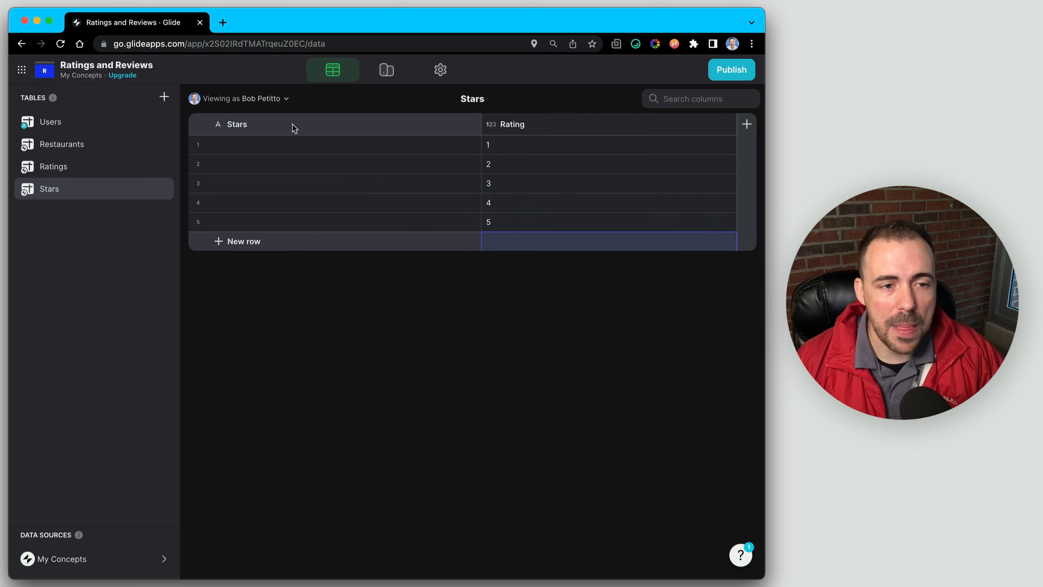
click(290, 145)
shift+click(294, 217)
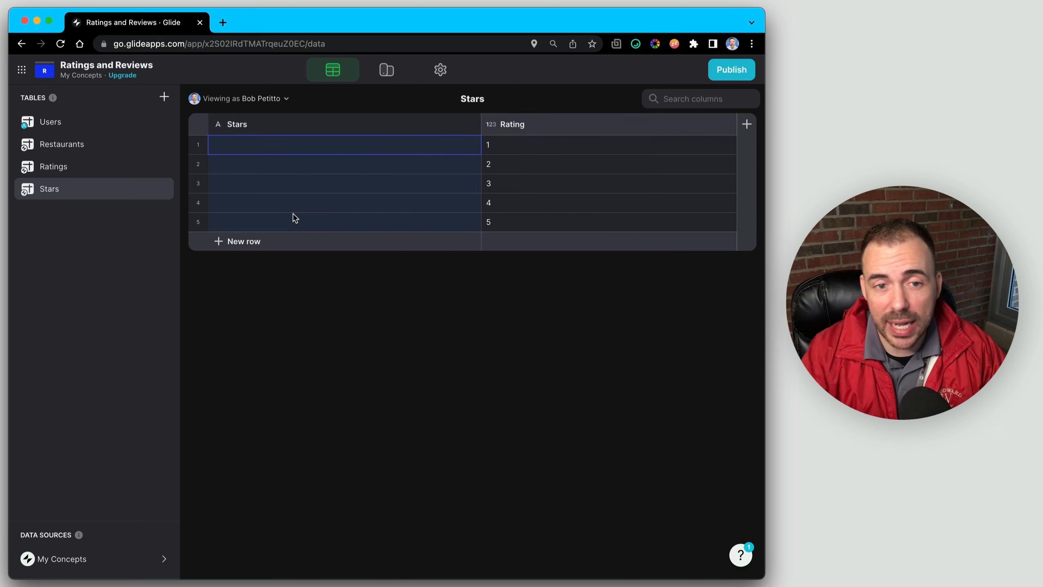
click(570, 146)
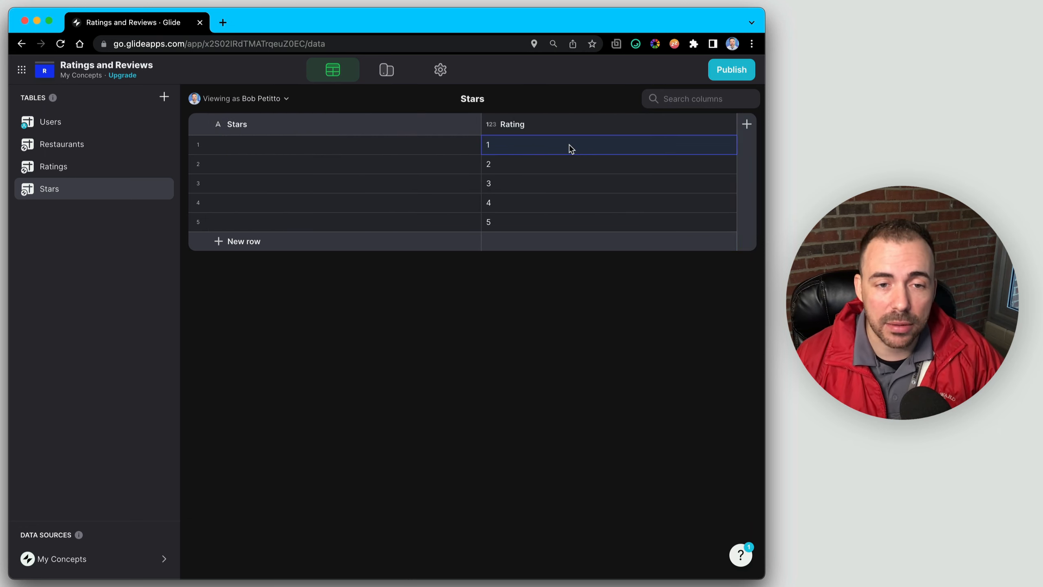
Insert a filled star pictograph (★) into the first row of the Stars column
click(344, 145)
click(341, 144)
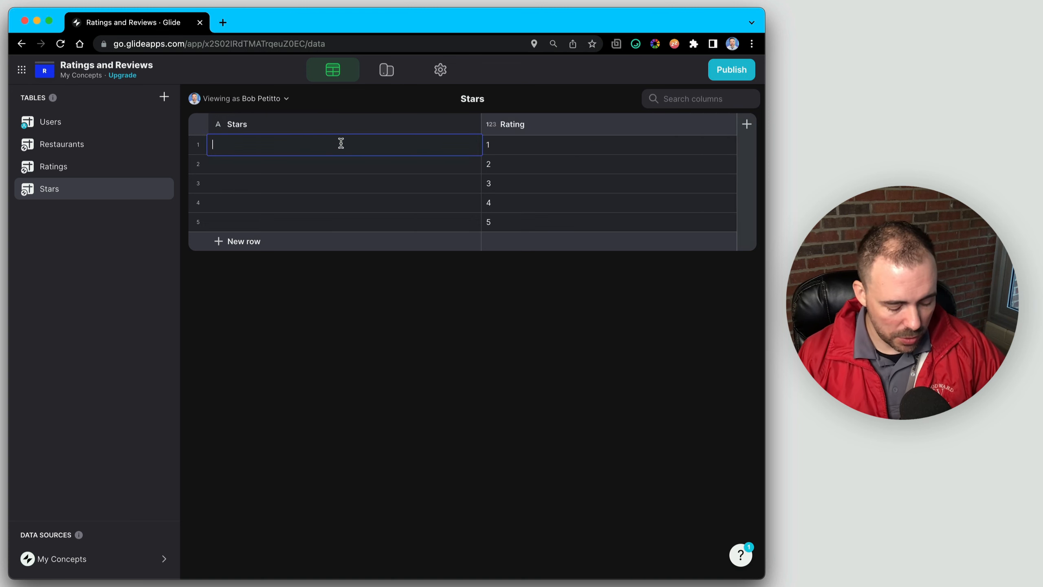
key(ctrl+super+space)
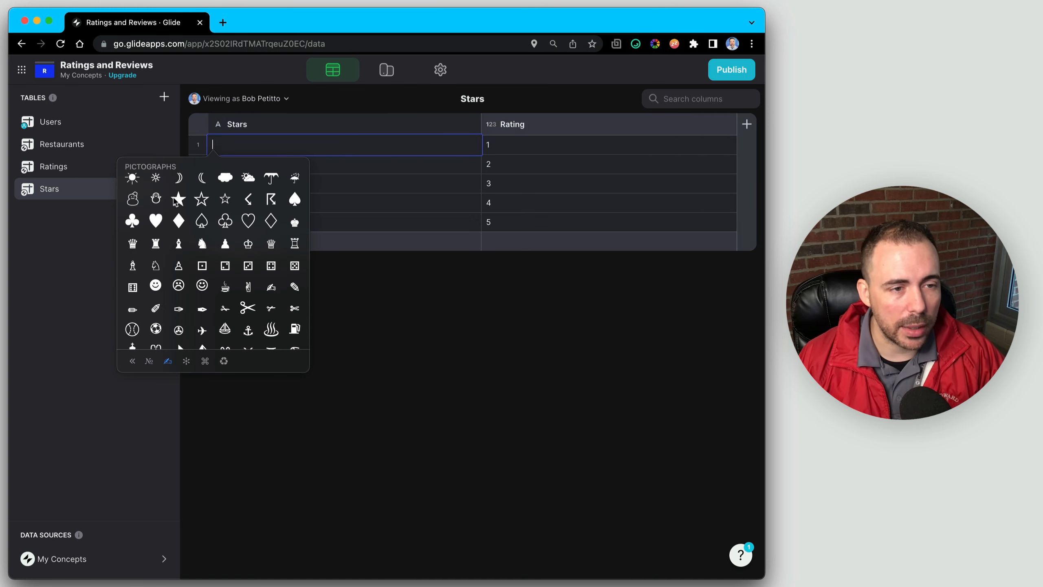
scroll(175, 201, up, 3)
scroll(177, 197, down, 4)
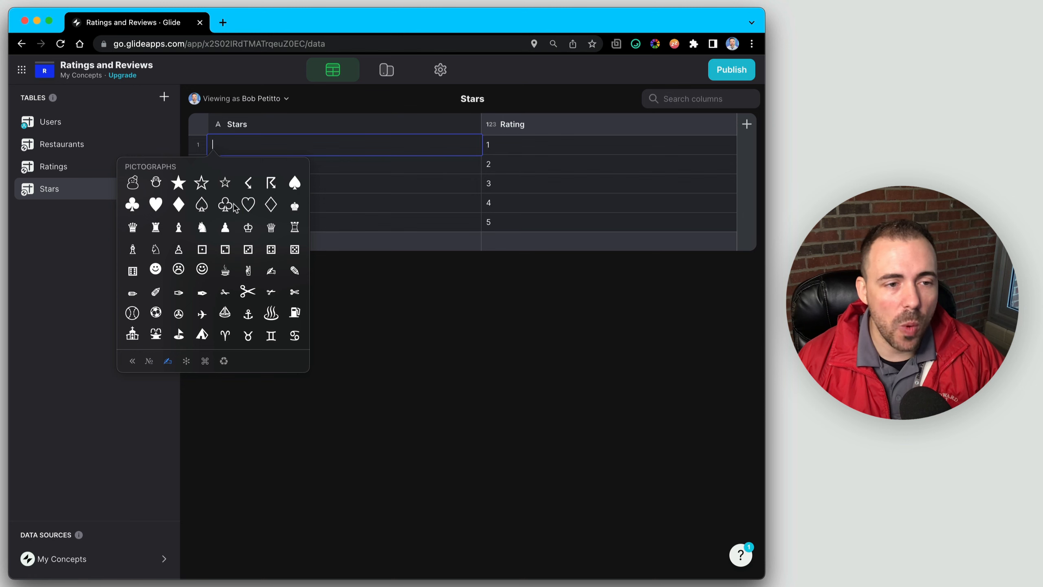
click(179, 184)
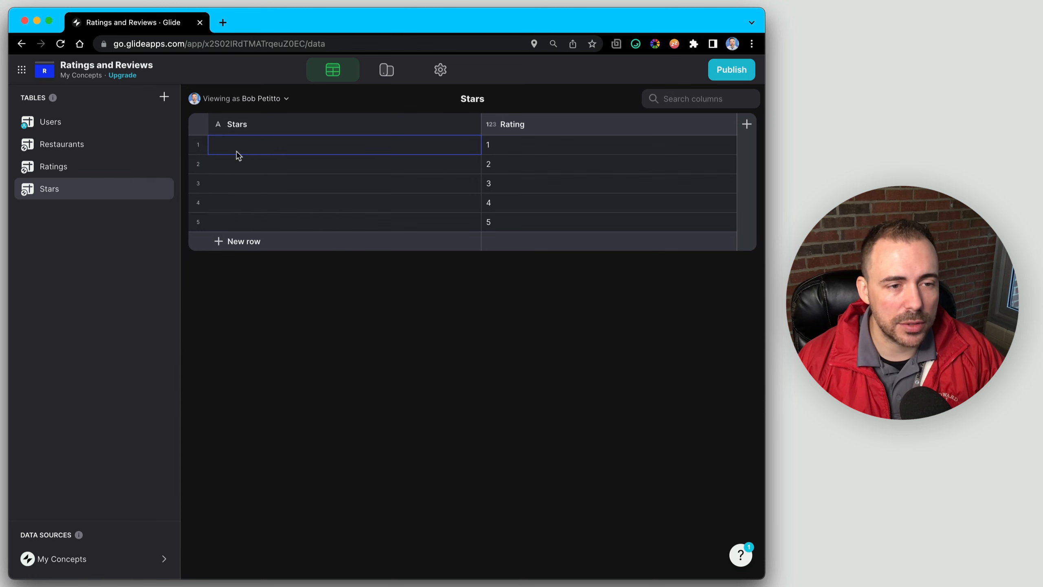
click(227, 141)
key(ctrl+super+space)
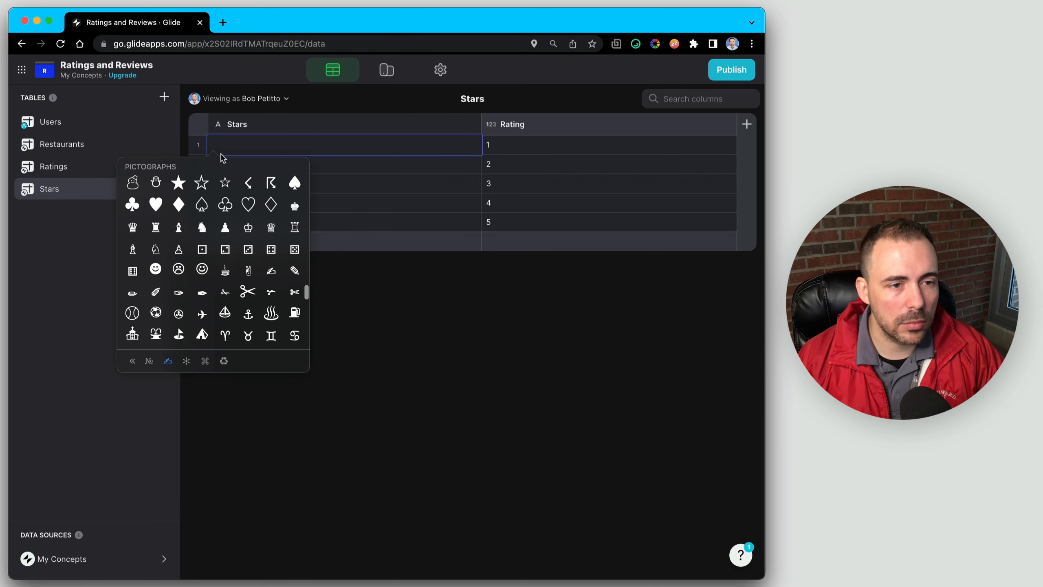
click(177, 182)
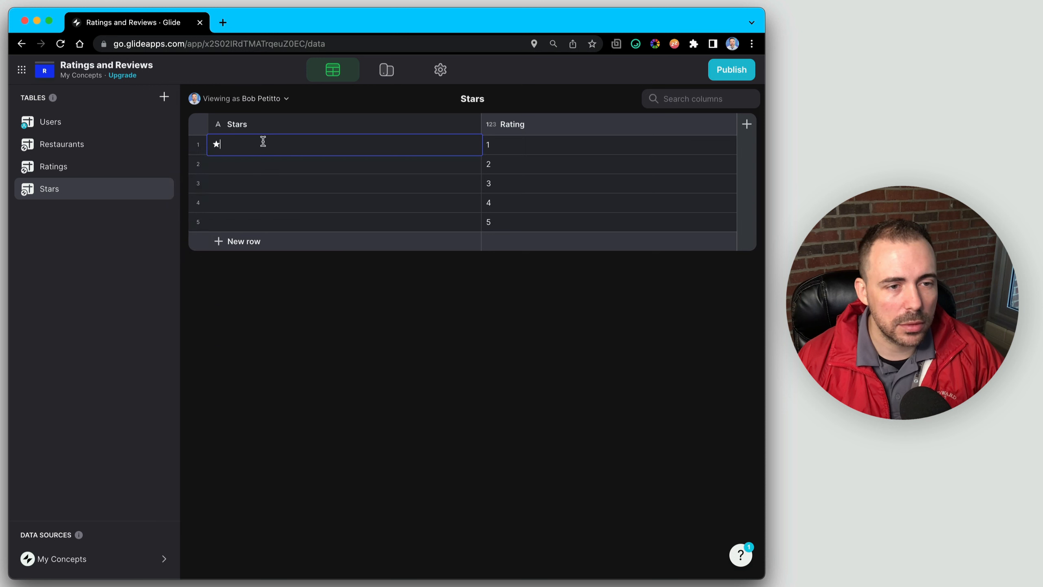
Append four hollow stars after the filled star in row 1 to make ★☆☆☆☆
key(ctrl+super+space)
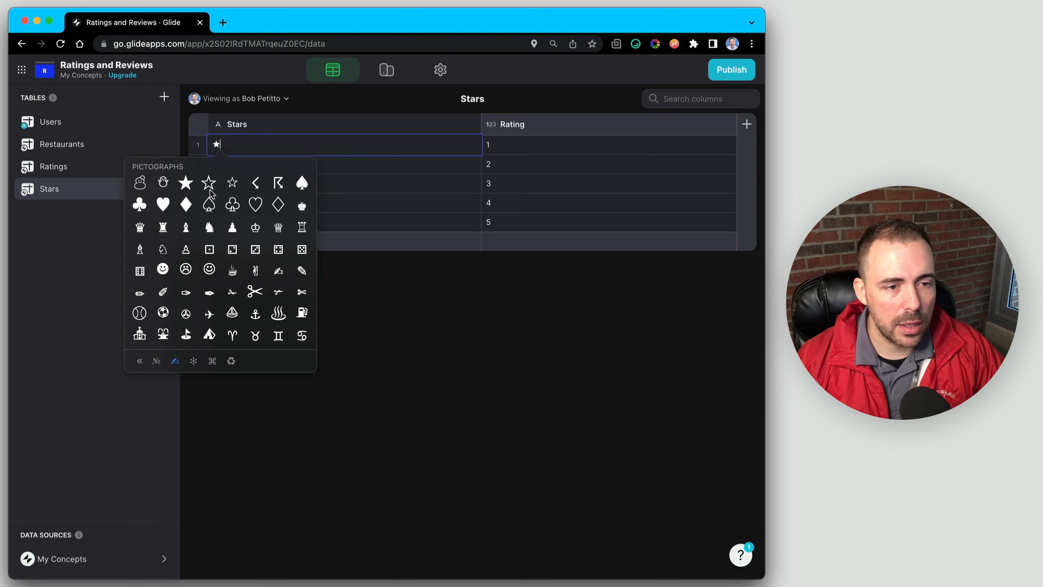
click(209, 183)
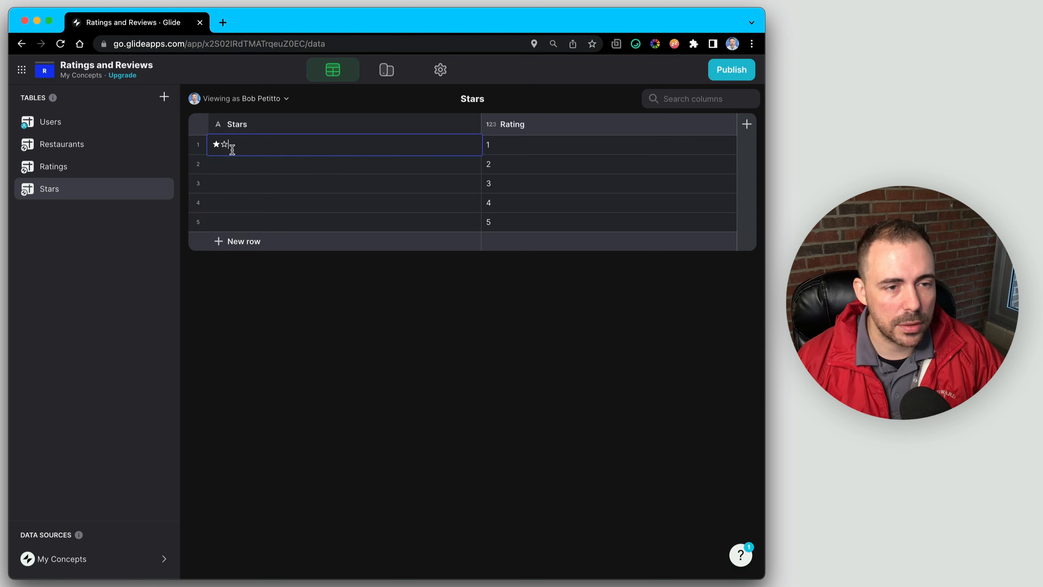
key(super+c)
key(super+v)
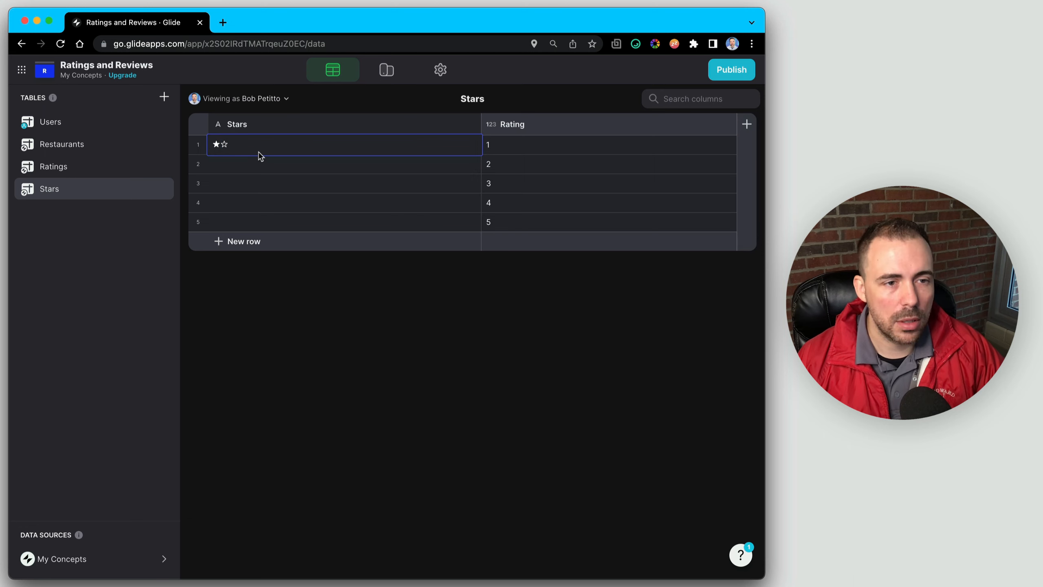
key(super+v)
key(super+v)
key(super+v)
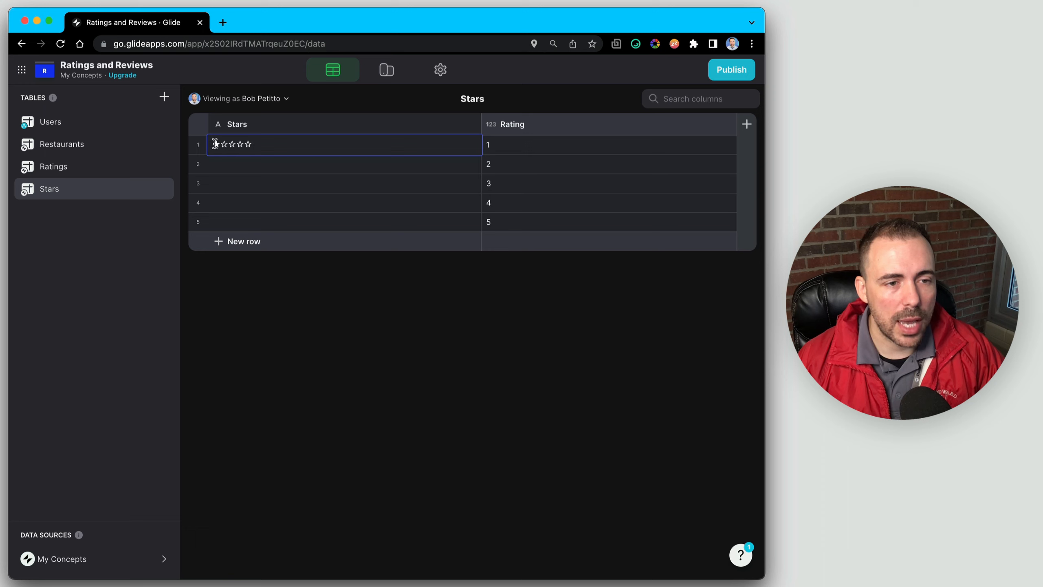
Copy the ★☆☆☆☆ text from row 1 into the Stars cells of rows 2 to 5
drag(213, 144, 258, 143)
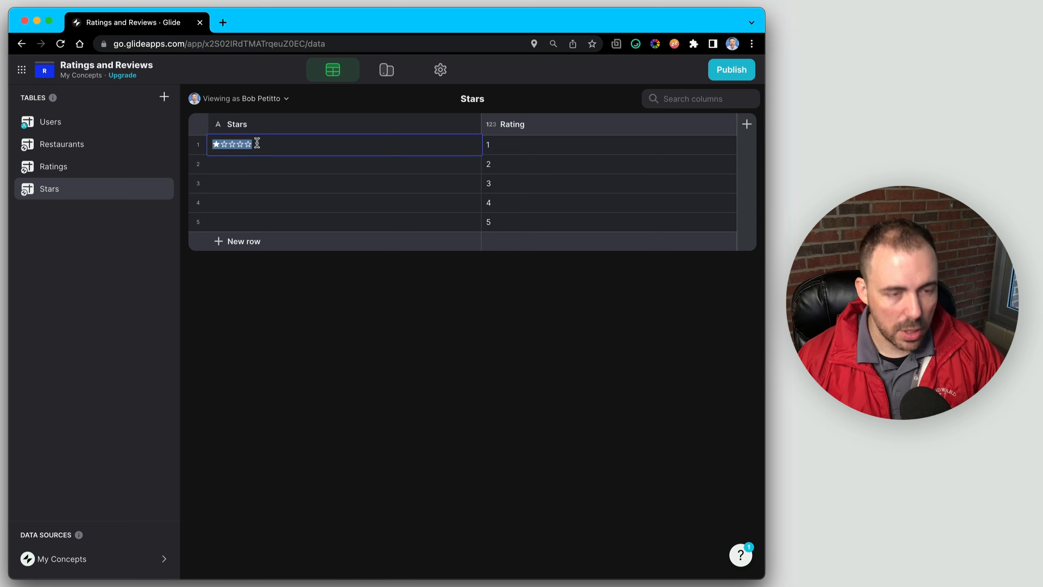
key(super+c)
click(243, 161)
key(super+v)
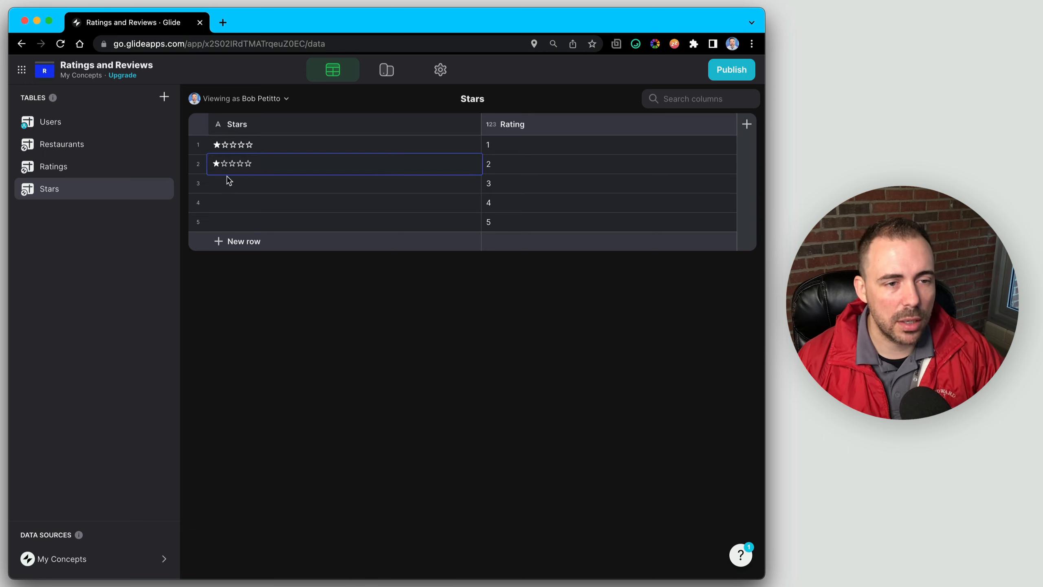
click(230, 183)
key(super+v)
click(240, 204)
key(super+v)
click(243, 220)
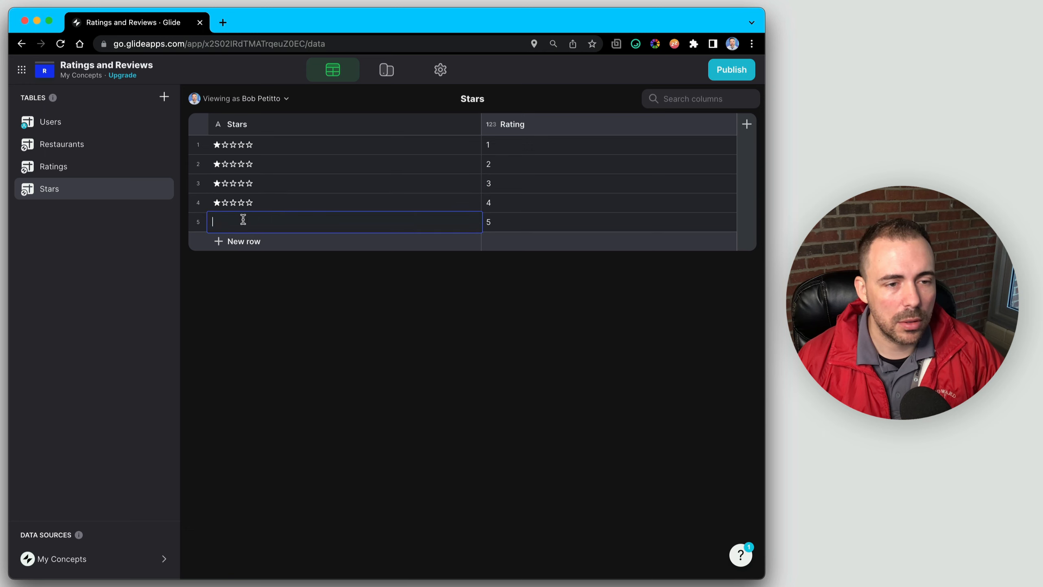
key(super+v)
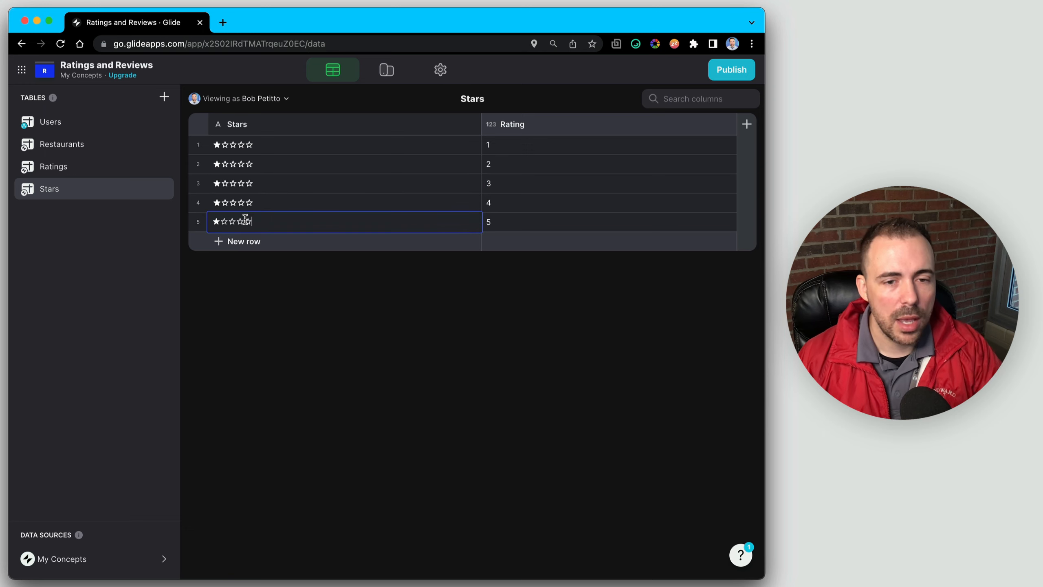
Delete trailing hollow stars in the Stars column, leaving ★ in row 5, ★☆ in row 4 and ★☆☆ in row 3
key(BackSpace)
key(BackSpace)
key(BackSpace)
double_click(270, 202)
click(267, 203)
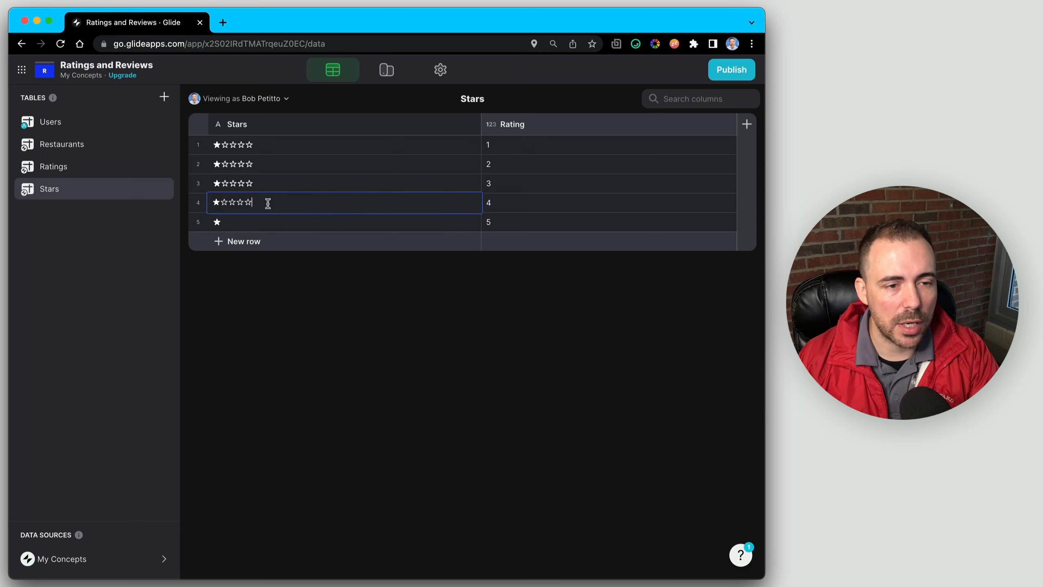
key(BackSpace)
key(BackSpace)
double_click(271, 183)
click(273, 182)
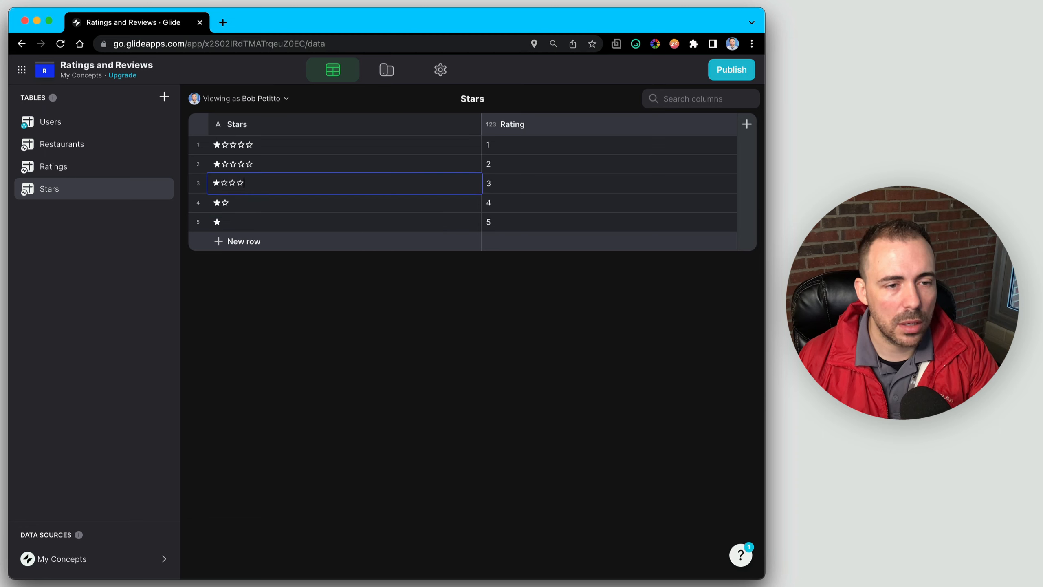
key(BackSpace)
key(BackSpace)
Delete one trailing hollow star from the Stars cell in row 2, leaving ★☆☆☆
double_click(274, 163)
key(BackSpace)
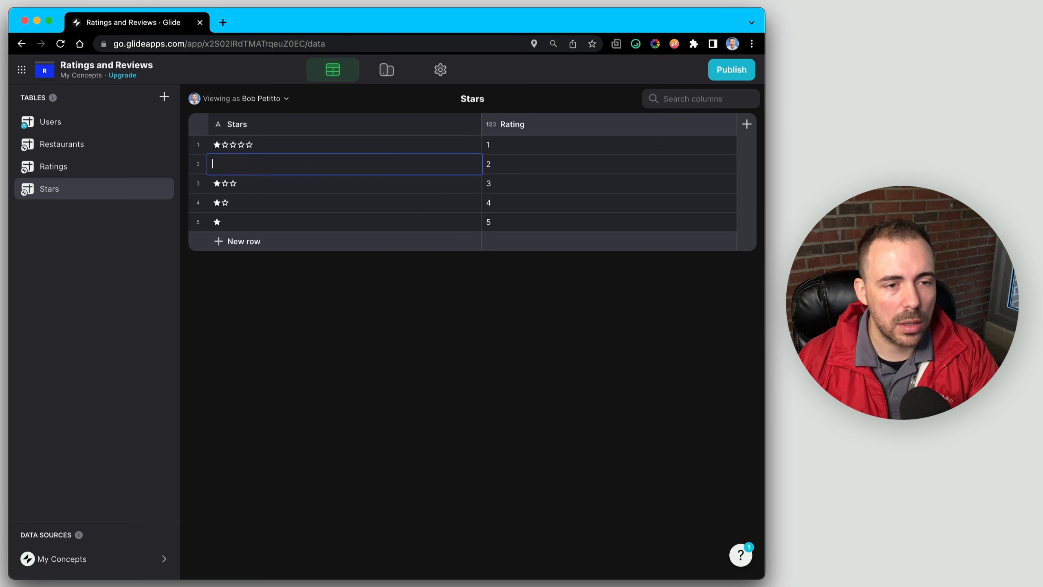
key(super+z)
click(271, 165)
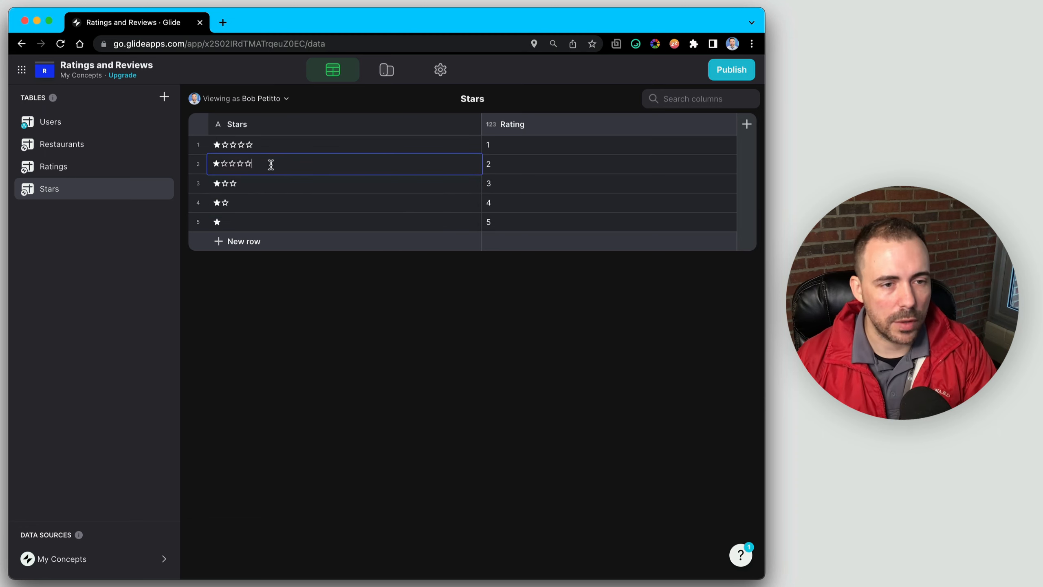
key(BackSpace)
click(247, 186)
Copy the filled star in row 2 and add a second one in front of the hollow stars to make ★★☆☆☆
double_click(221, 164)
click(220, 165)
key(shift+Left)
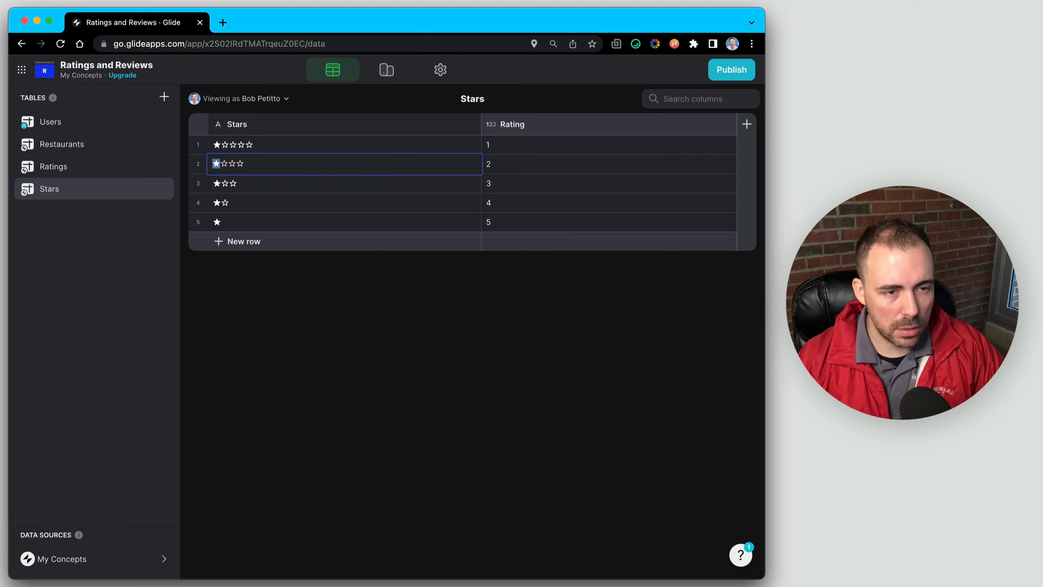
key(super+v)
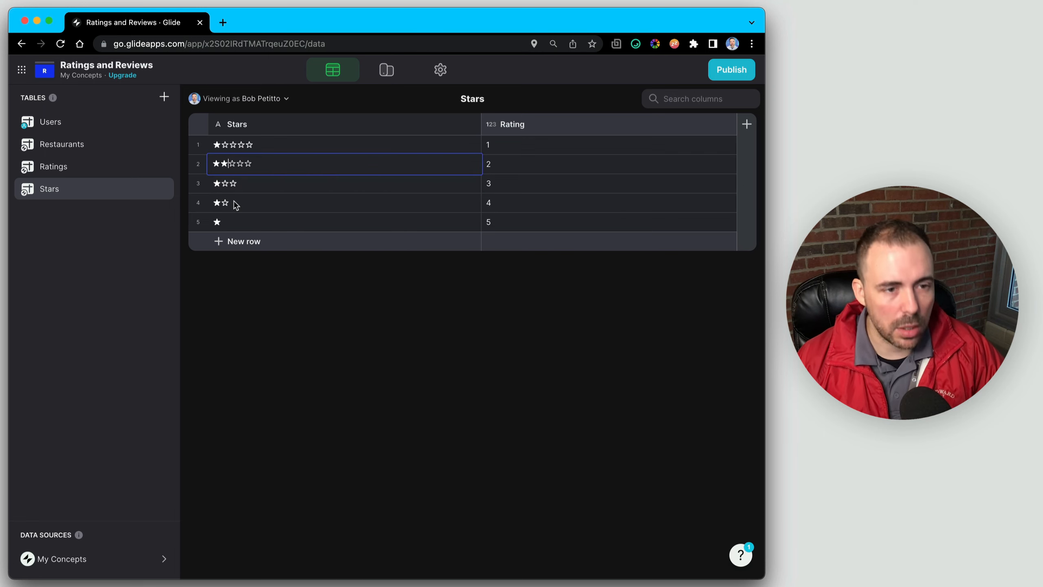
Add copied filled stars before the hollow ones to make ★★★☆☆ in row 3 and ★★★★☆ in row 4
double_click(224, 189)
click(222, 187)
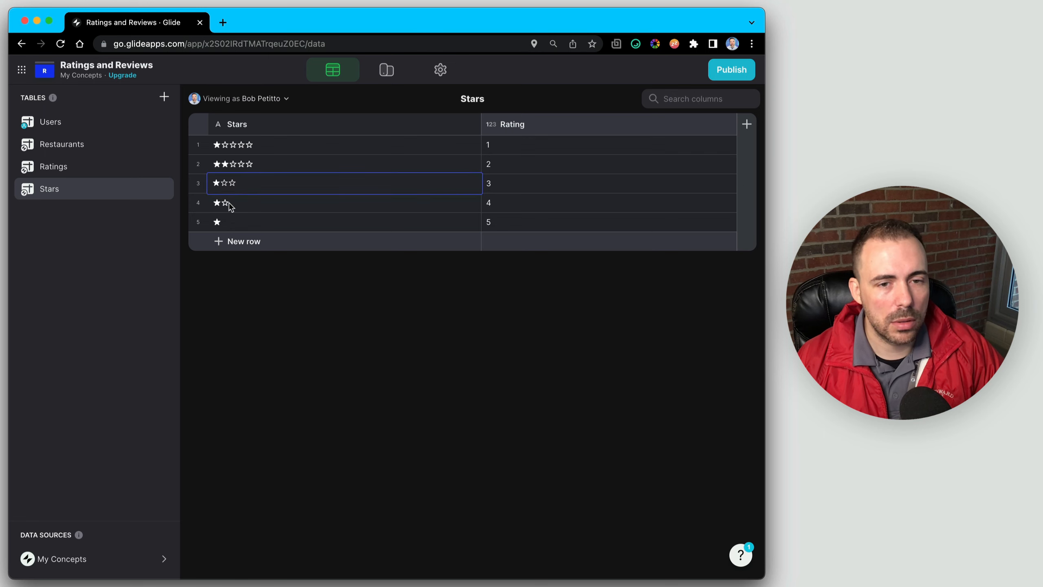
key(super+v)
double_click(222, 201)
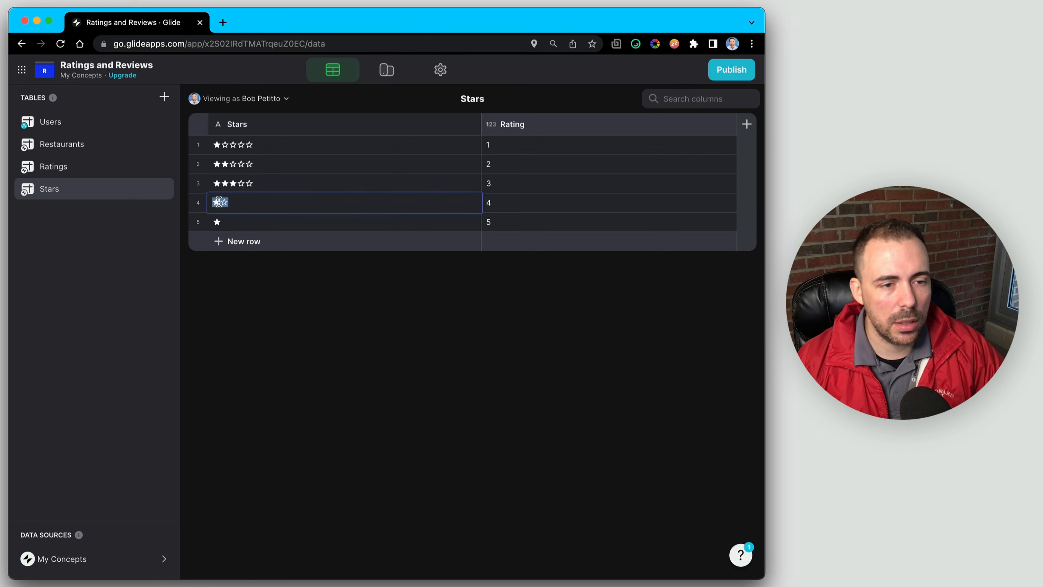
click(220, 202)
key(super+v)
Add four more filled stars to the Stars cell in row 5 to make ★★★★★
double_click(229, 222)
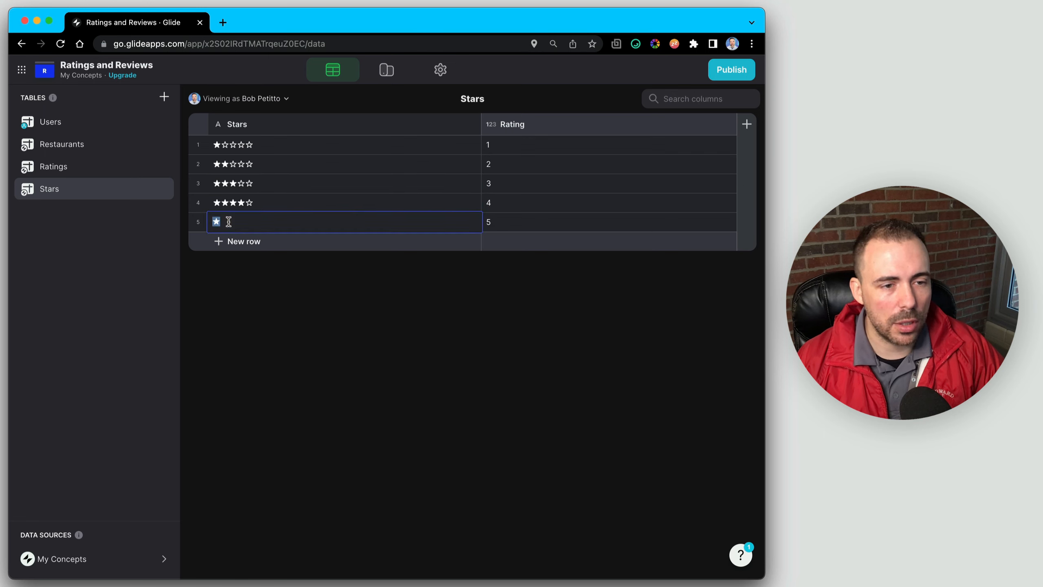
click(239, 222)
key(super+v)
key(super+v)
key(super+v)
key(super+v)
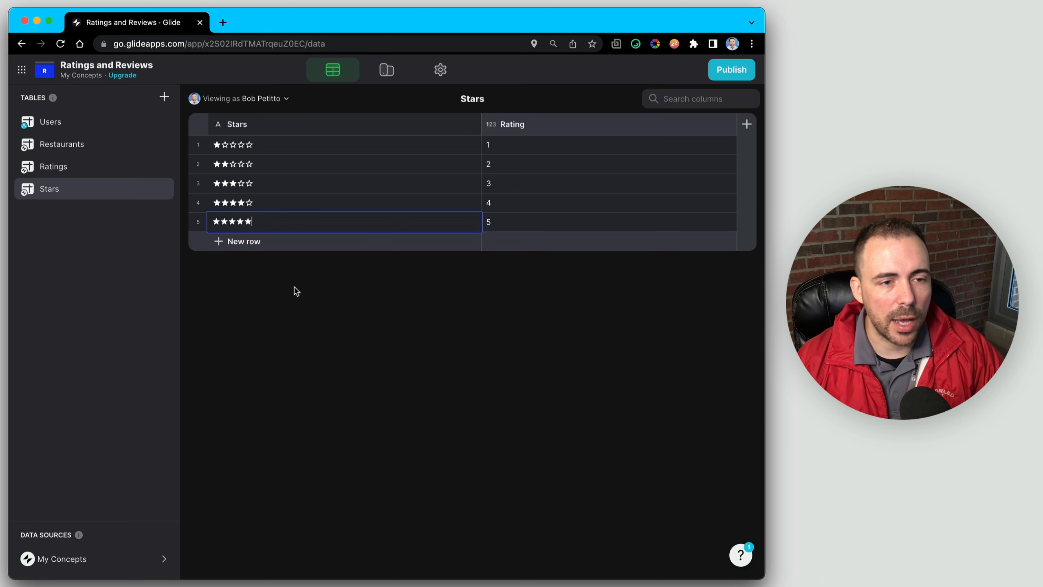
Commit the ★★★★★ entry in row 5 and highlight the Rating and Stars values for all five rows
key(Return)
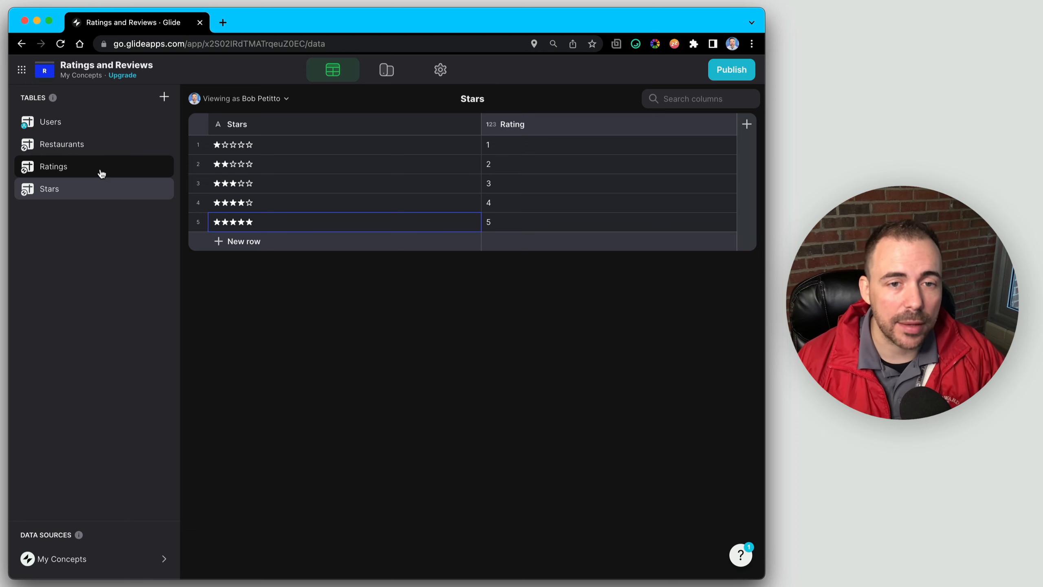
drag(517, 146, 524, 226)
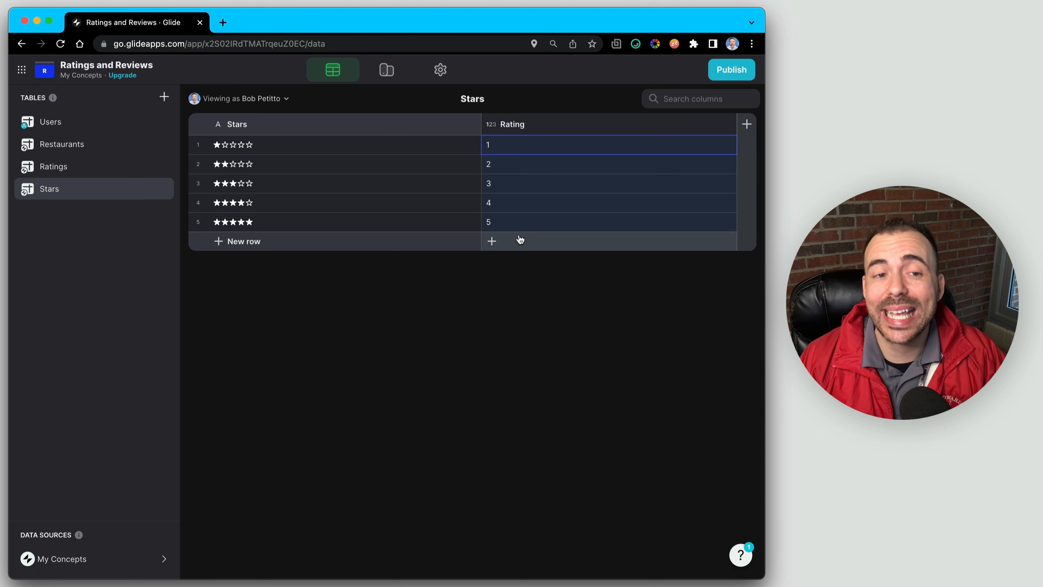
drag(219, 144, 251, 224)
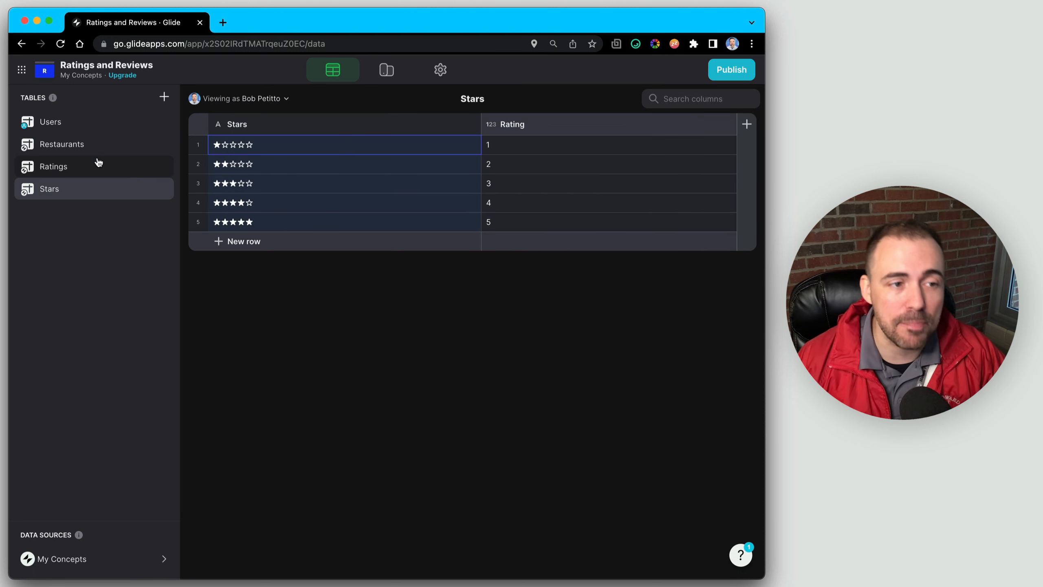
Look through the Restaurants, Stars and Ratings tables to compare their columns
click(87, 153)
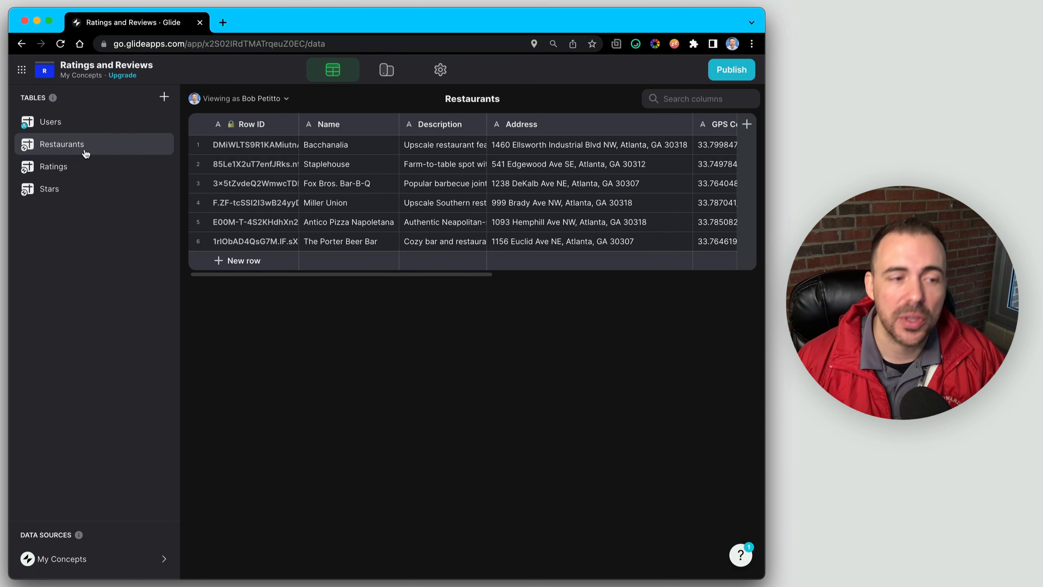
click(69, 191)
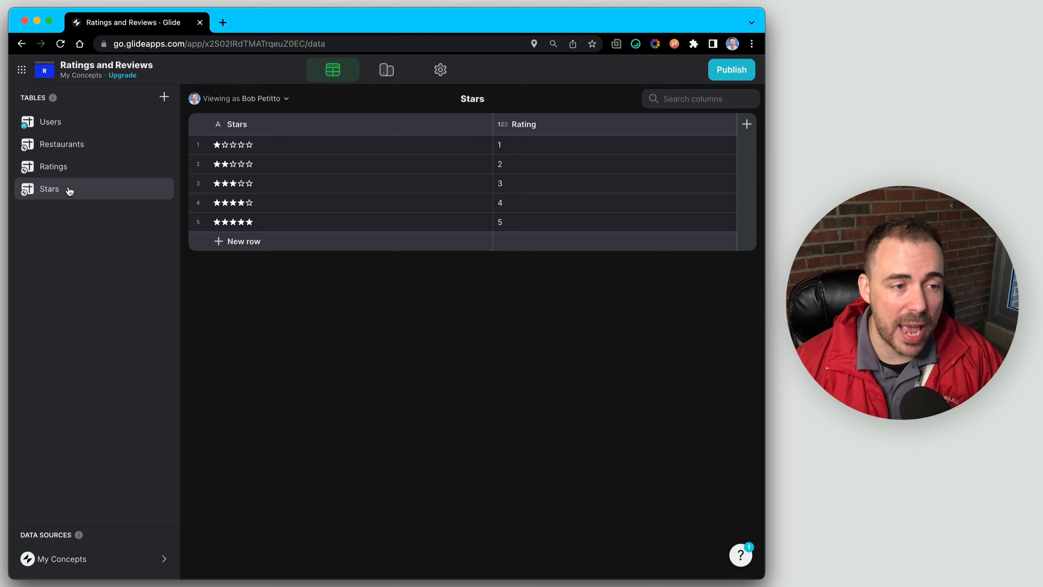
click(66, 167)
click(77, 143)
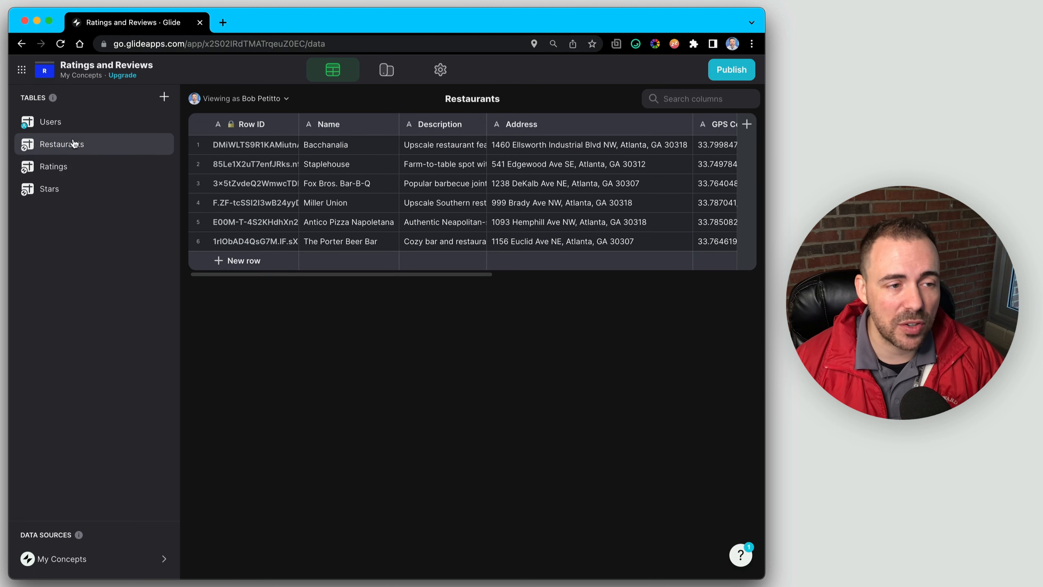
Add a column named rel_stars to the Ratings table and make it a Relation column
click(71, 168)
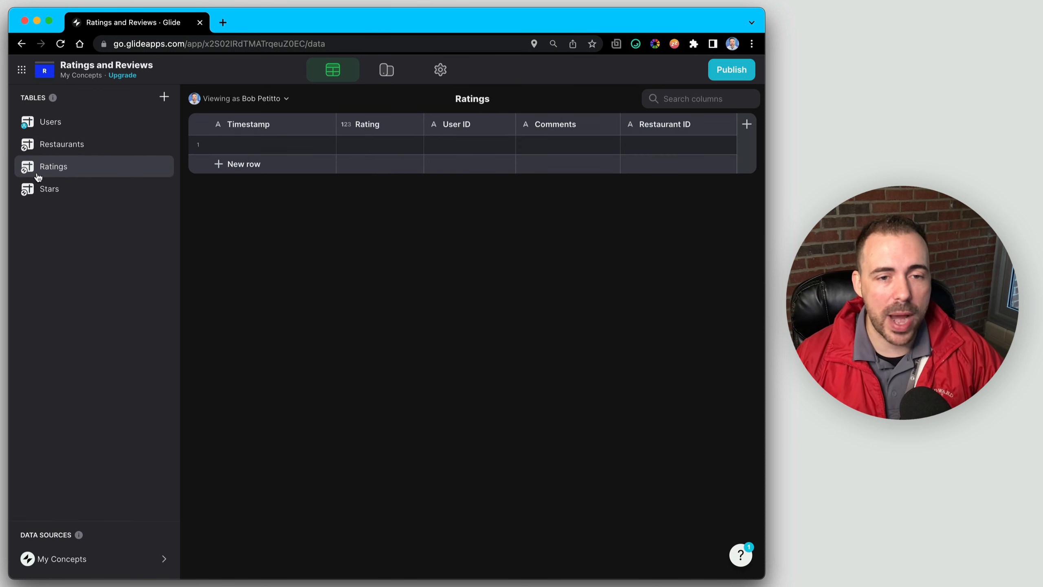
click(747, 124)
text(re)
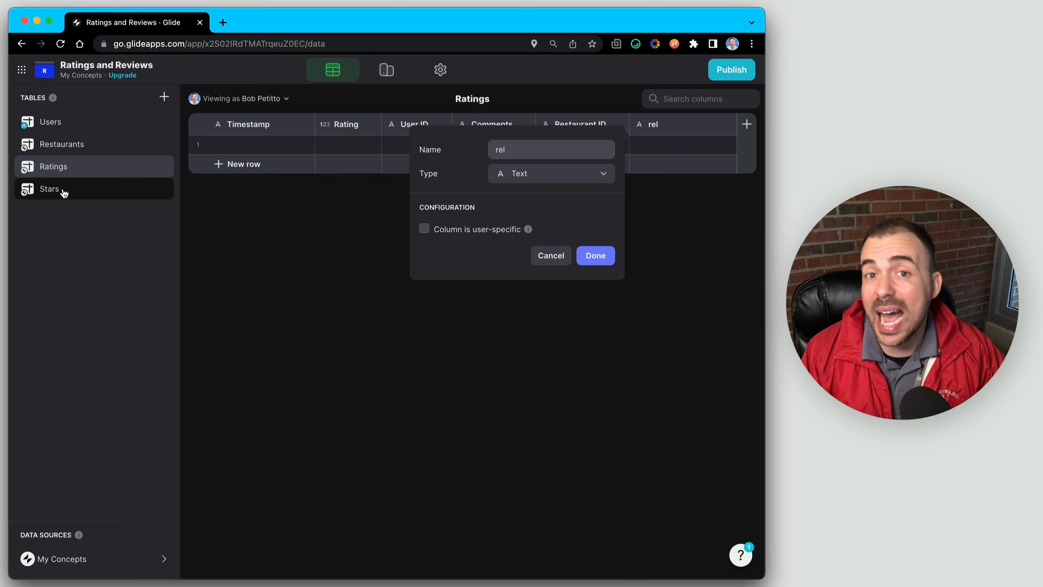
text(l_)
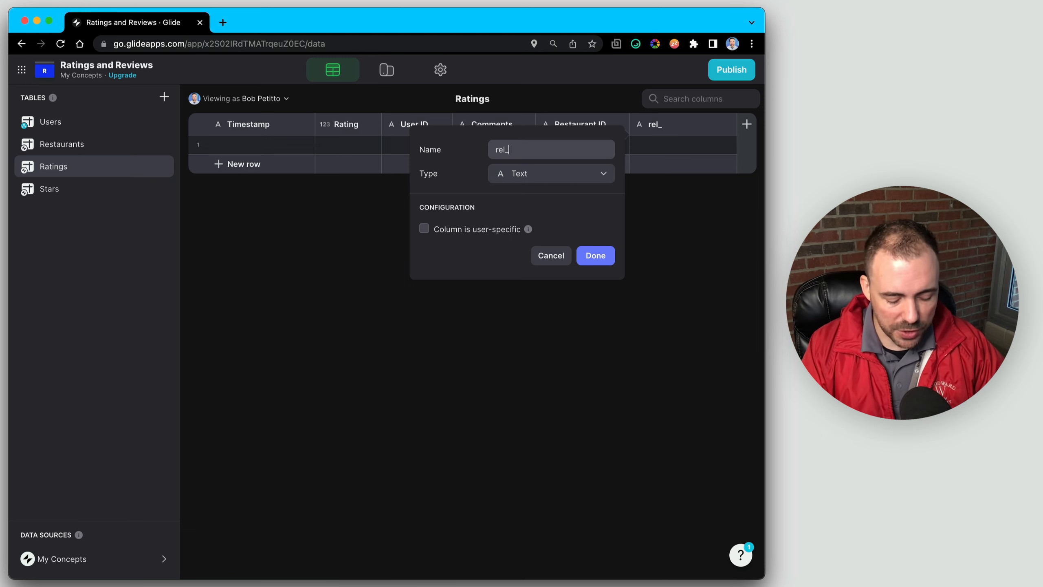
text(stars)
click(530, 176)
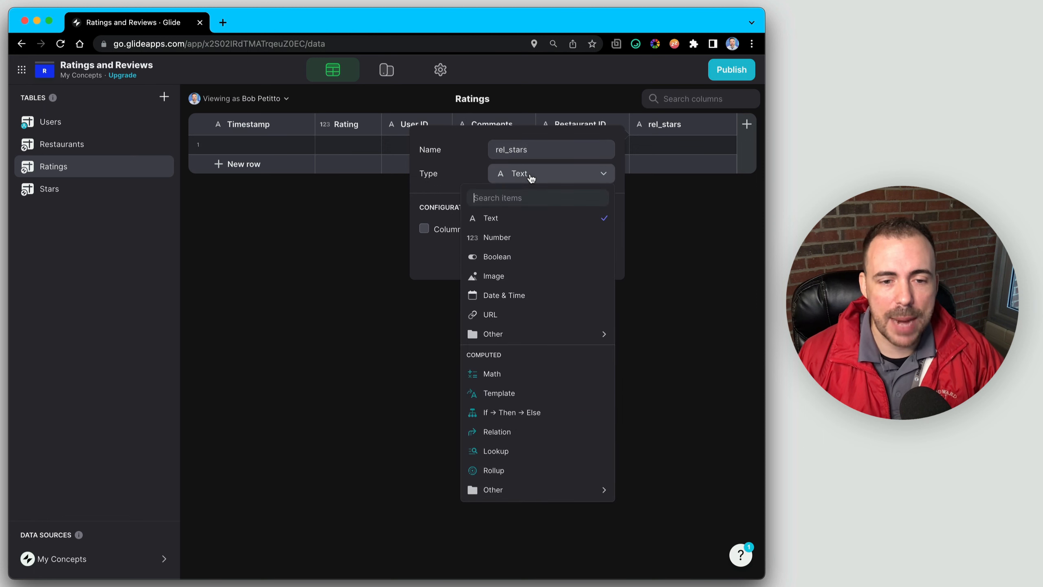
click(525, 430)
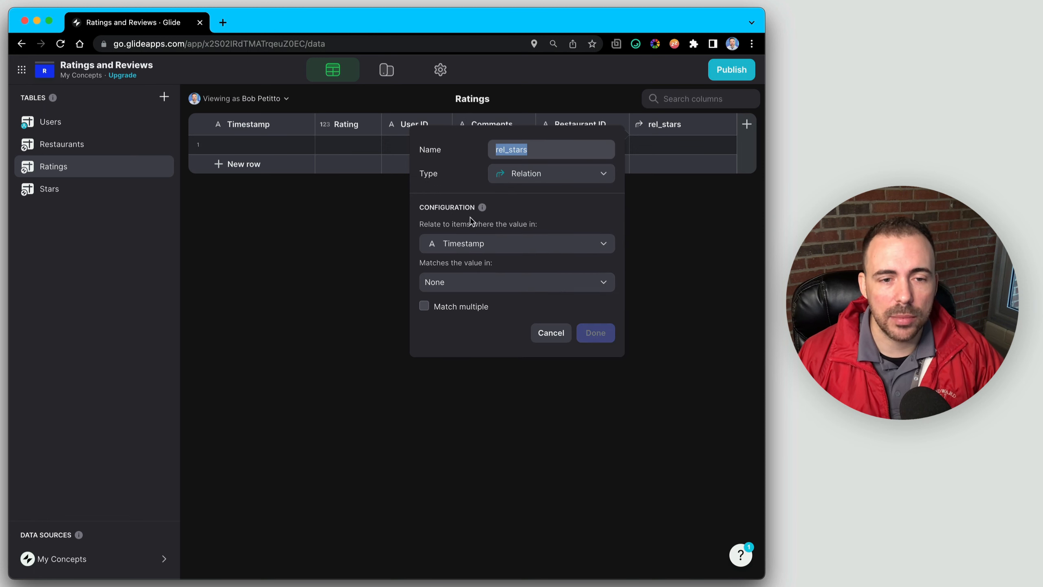
Relate the Rating column to Rating in the Stars table as a single match and save the relation
click(477, 244)
click(456, 308)
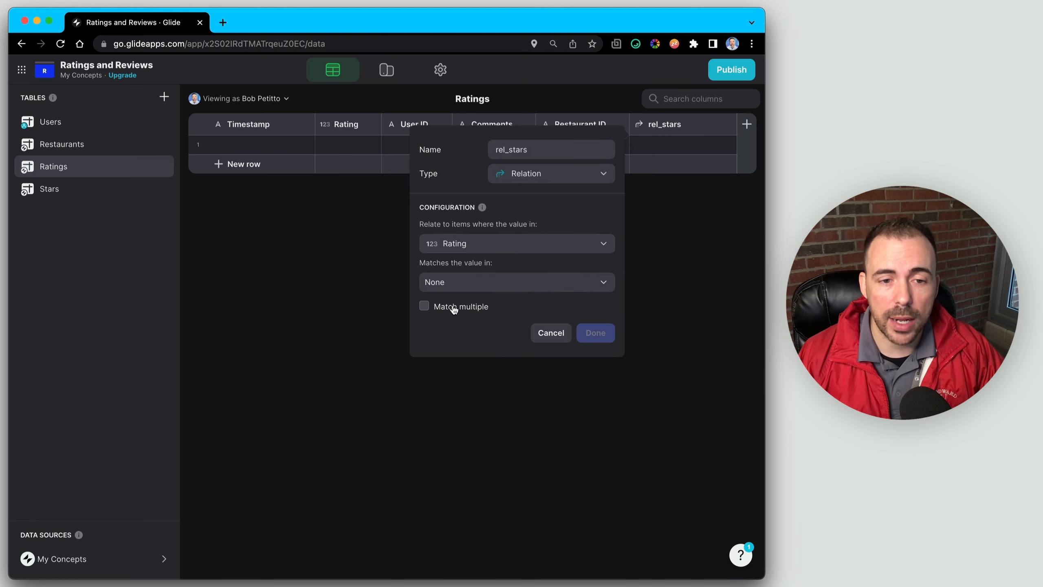
click(466, 282)
mouse_move(455, 384)
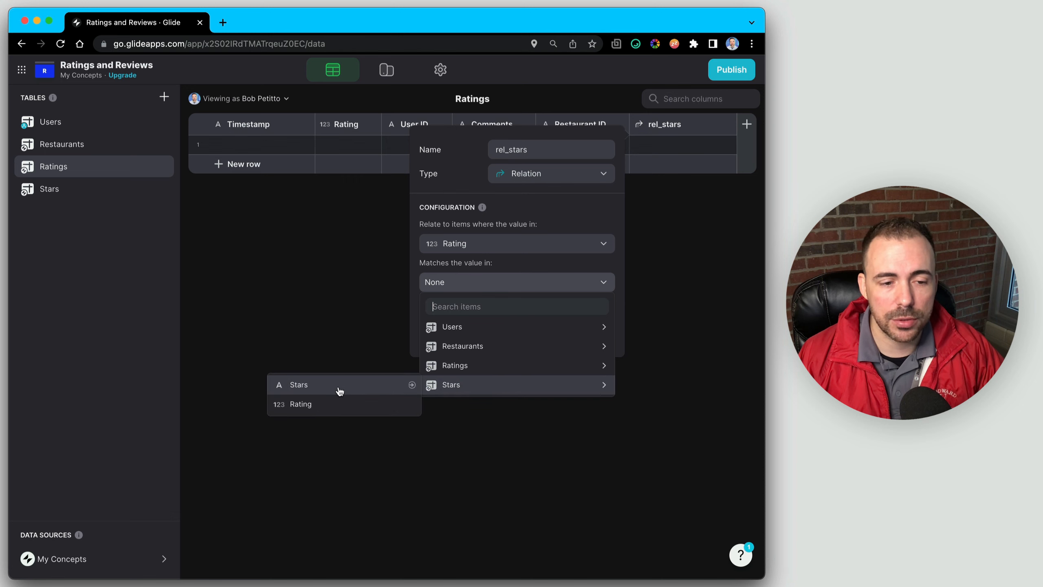
click(338, 405)
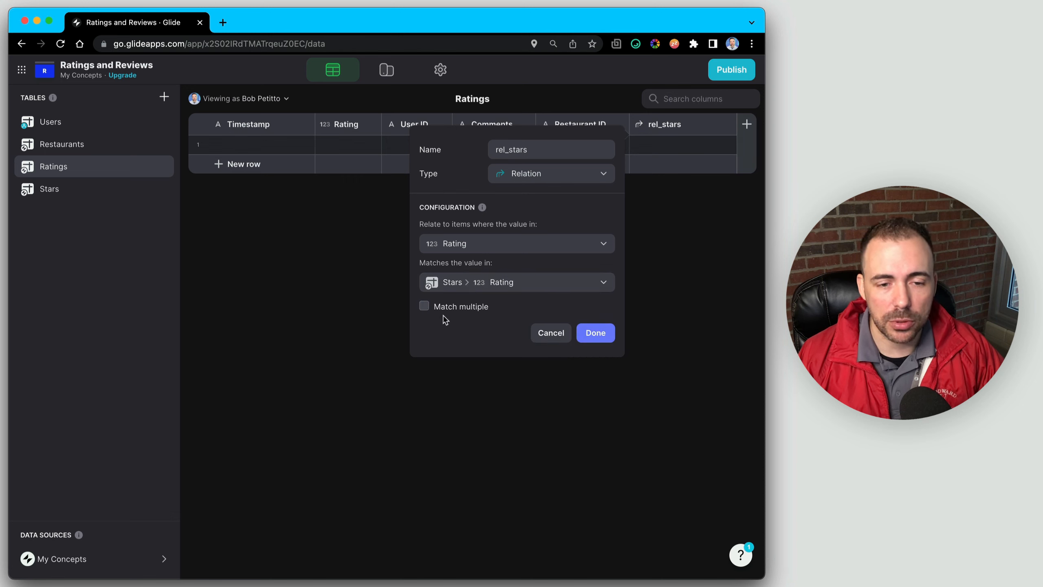
click(593, 333)
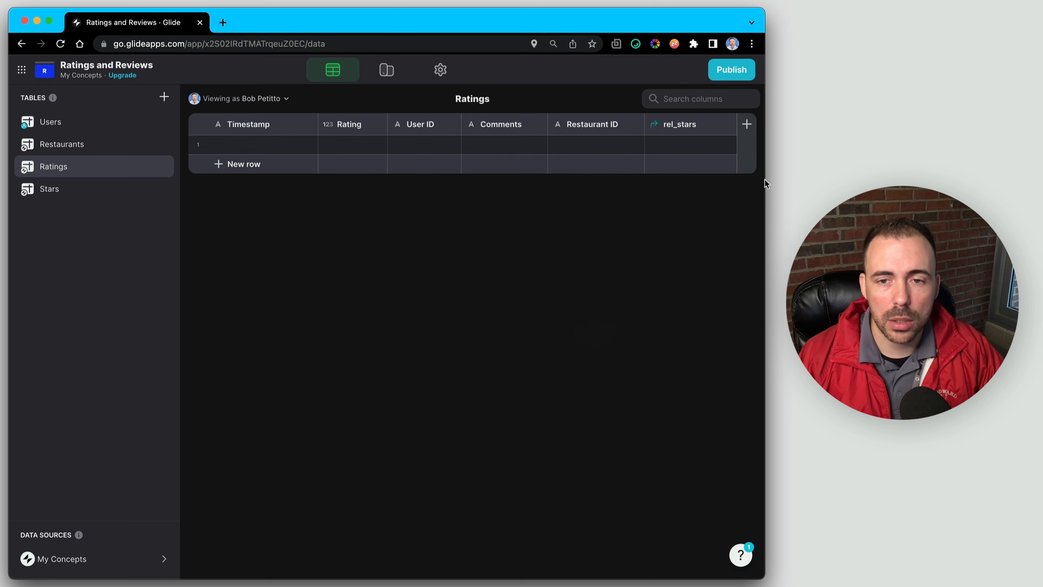
Add a Lookup column named stars to the Ratings table that returns Stars through the rel_stars relation
click(746, 124)
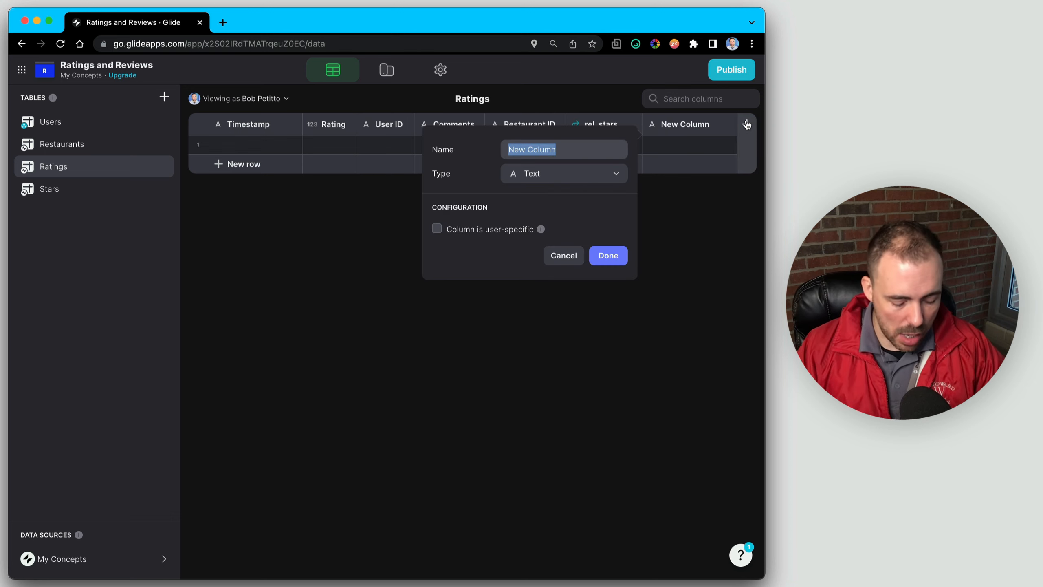
text(stars)
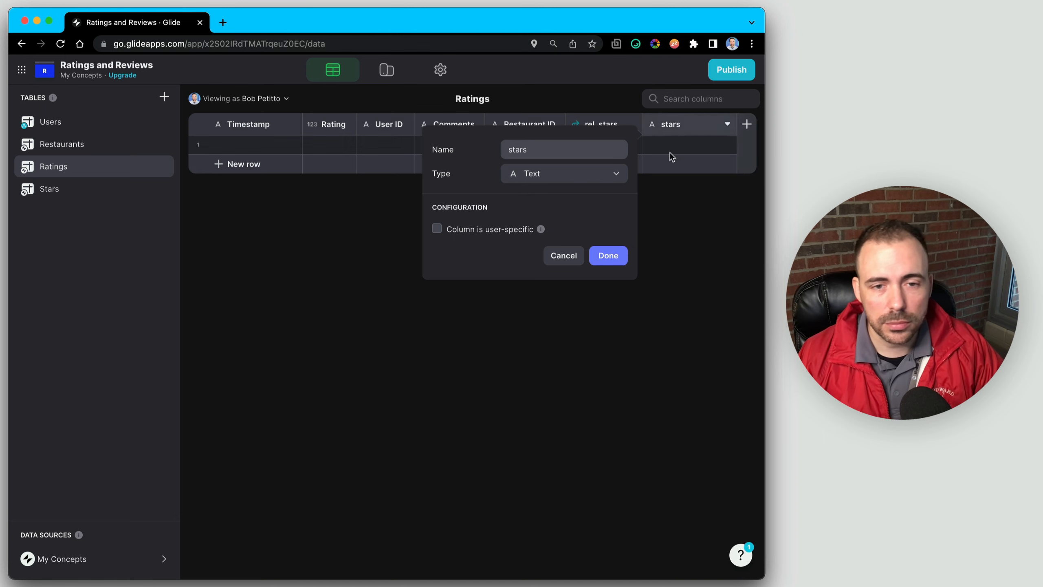
click(561, 173)
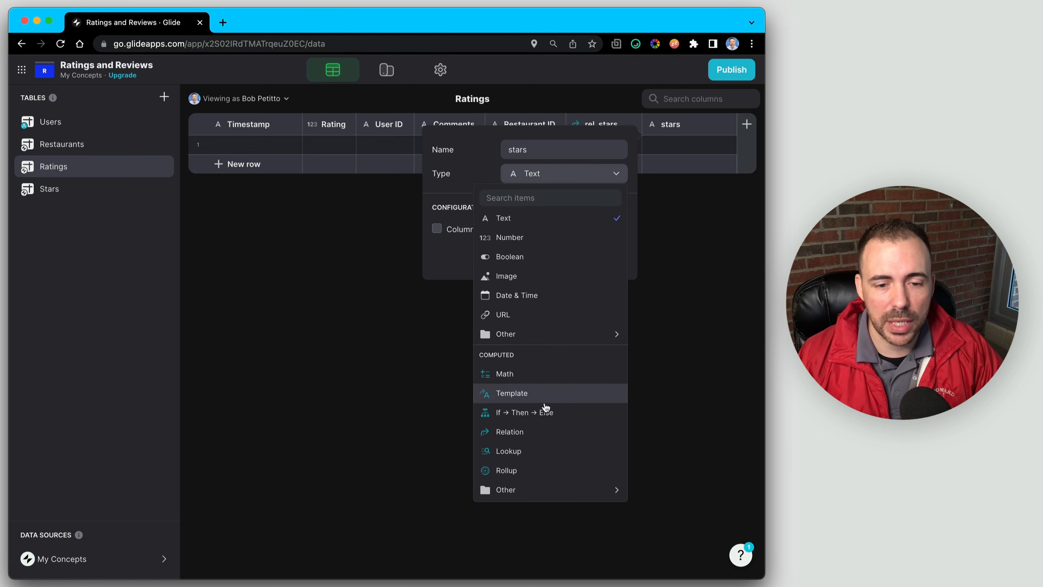
click(545, 450)
click(454, 243)
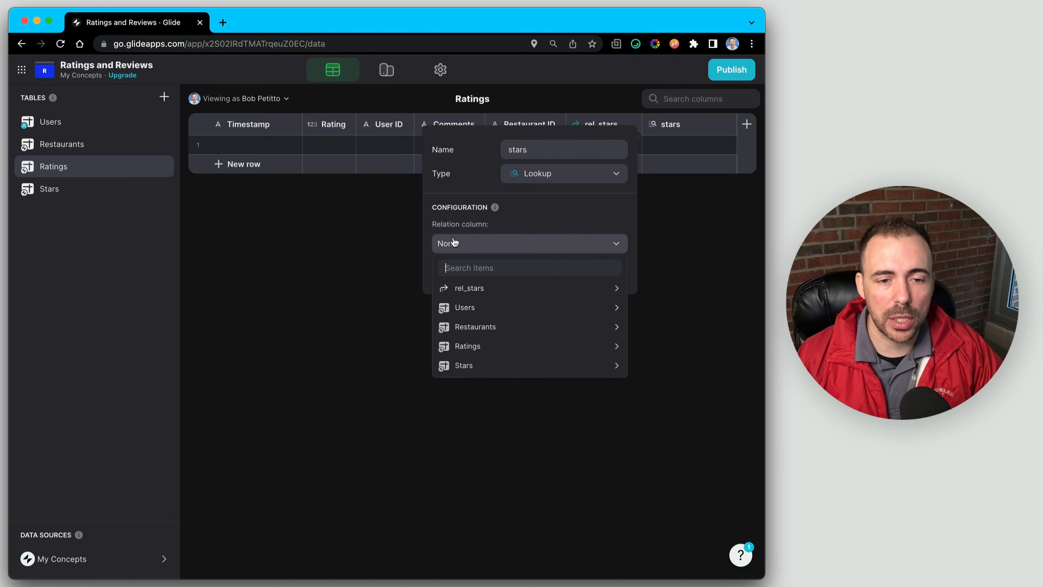
mouse_move(462, 290)
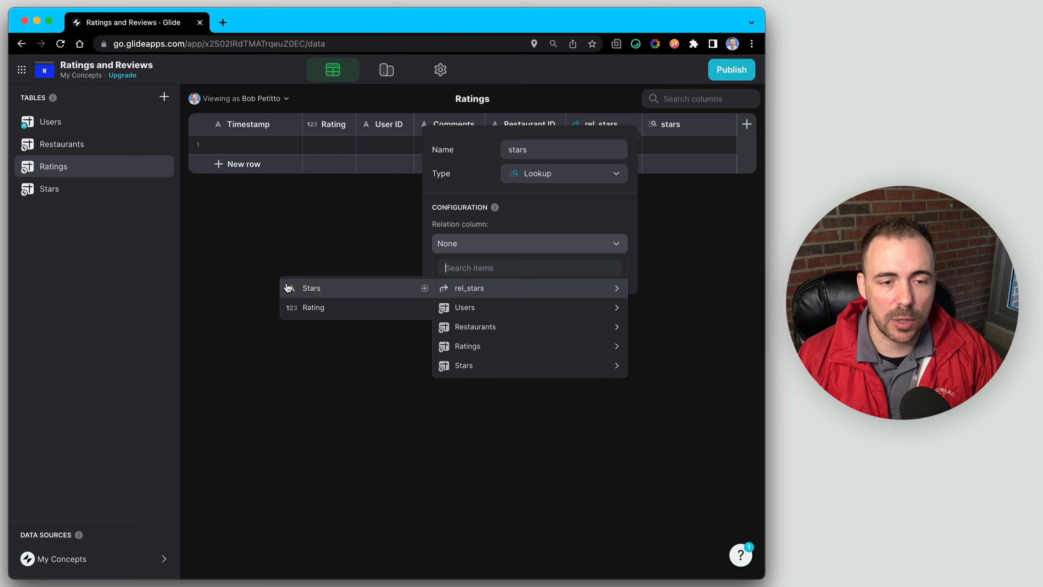
click(311, 290)
click(597, 270)
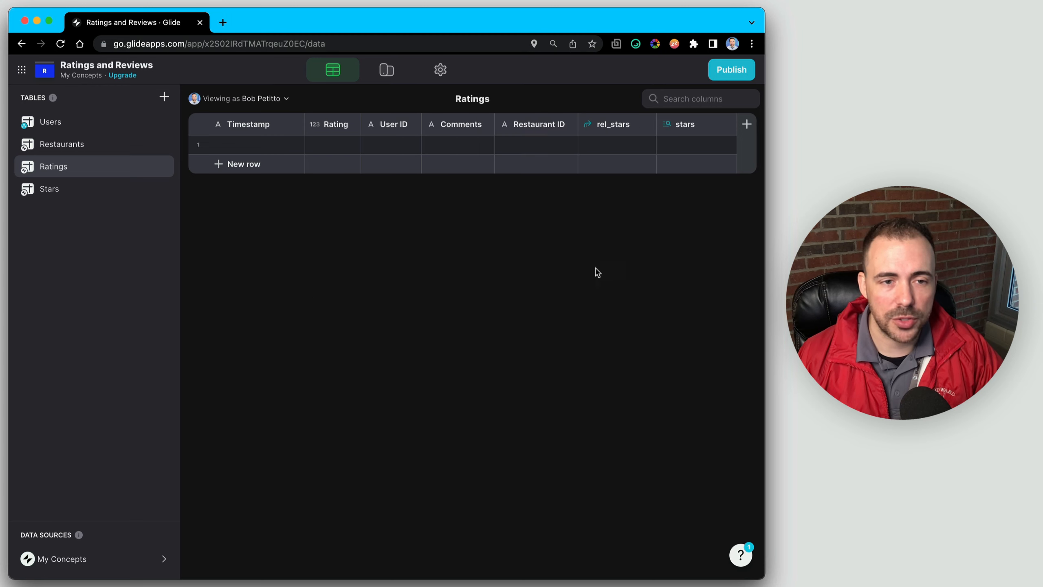
Enter a test Rating of 1 in the first Ratings row and check its rel_stars and stars cells
click(334, 149)
text(1)
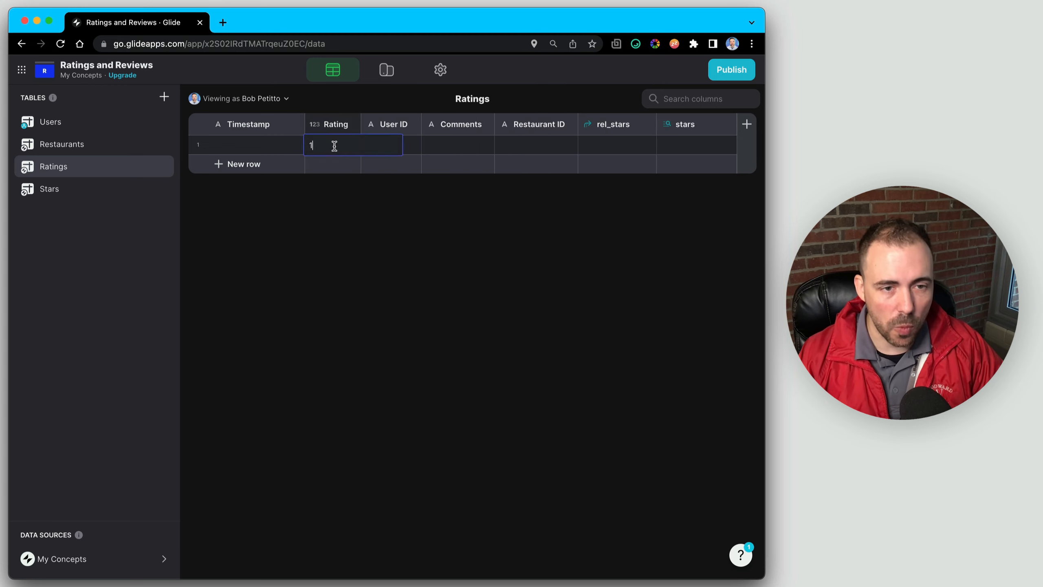
key(Return)
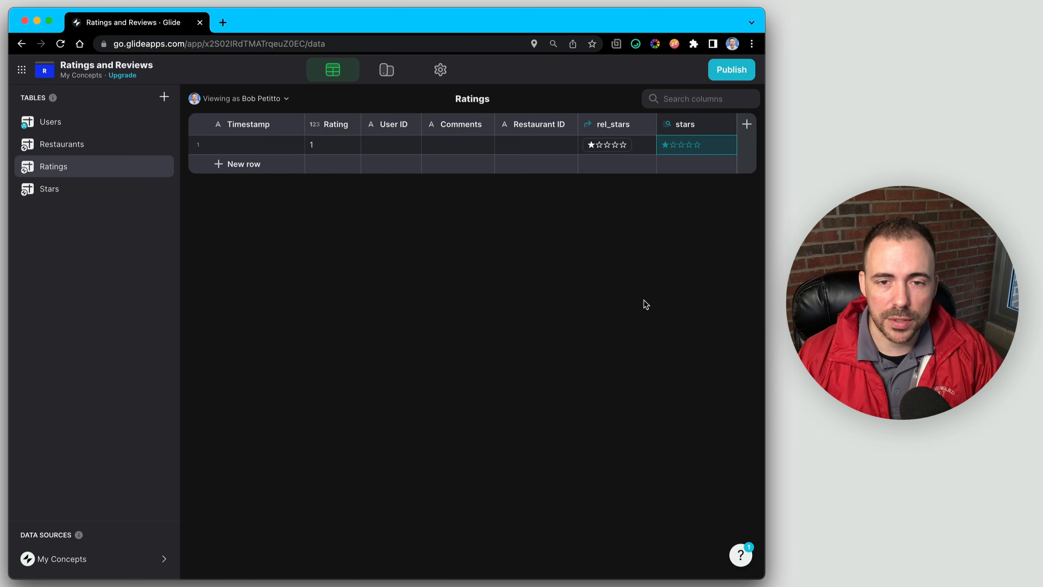
click(601, 145)
click(686, 147)
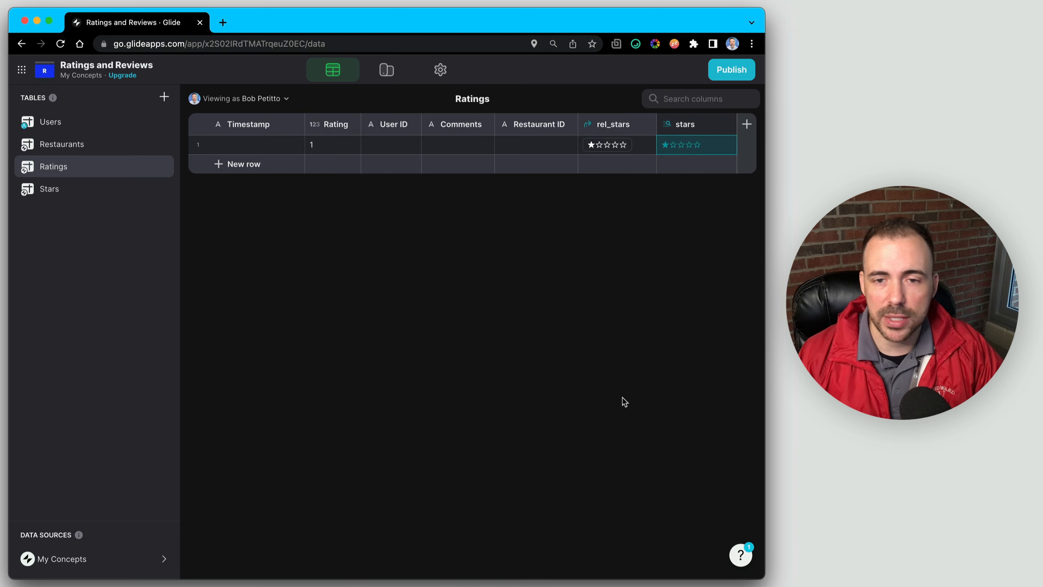
Change the test Rating in the first row to 5 and check its stars cell
click(321, 149)
text(5)
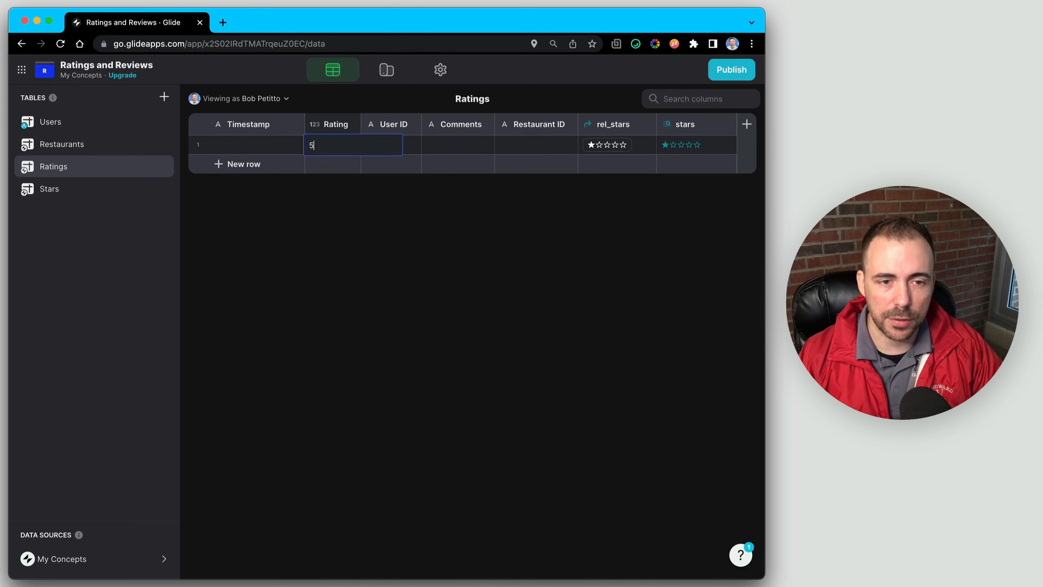
key(Return)
click(682, 150)
Try a Rating of 3 in the first row, check the stars lookup, and clear the test value
click(329, 146)
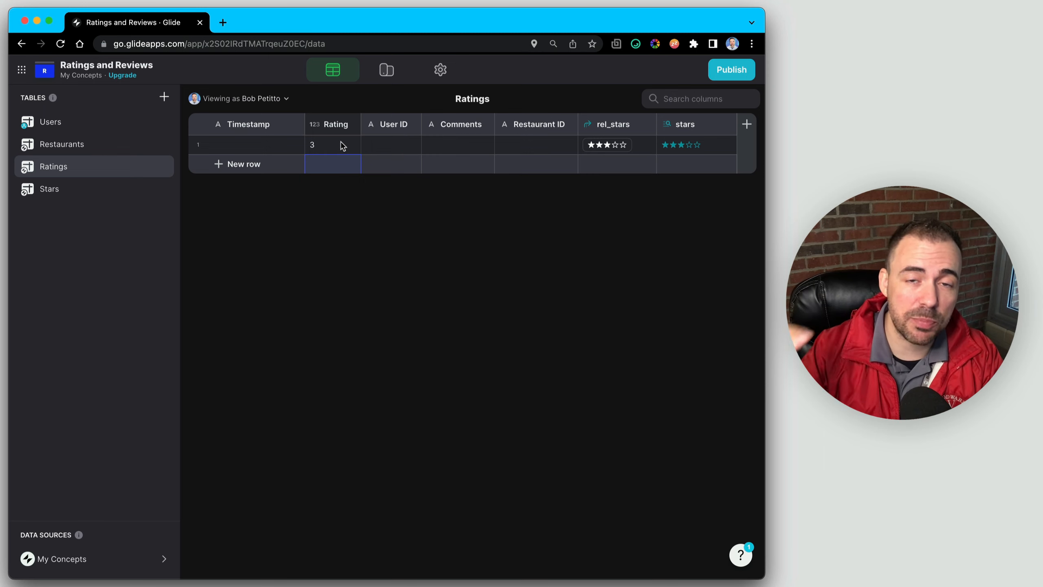
click(683, 151)
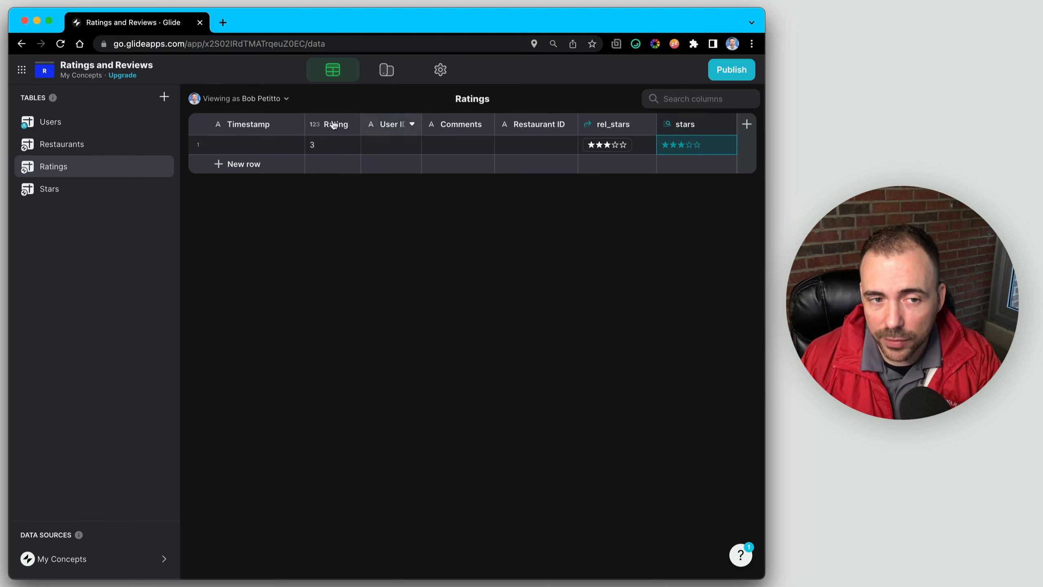
click(322, 149)
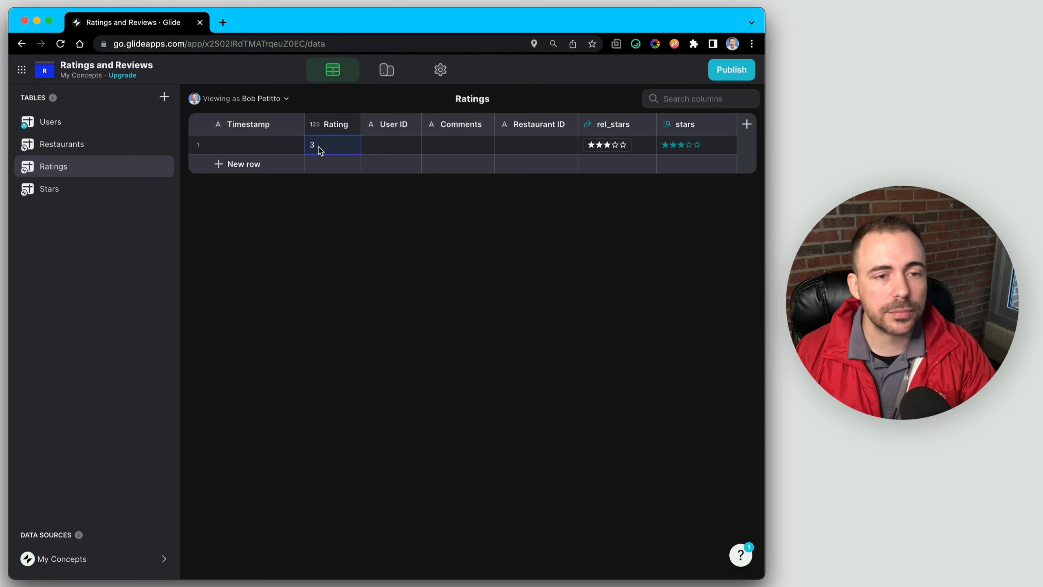
key(BackSpace)
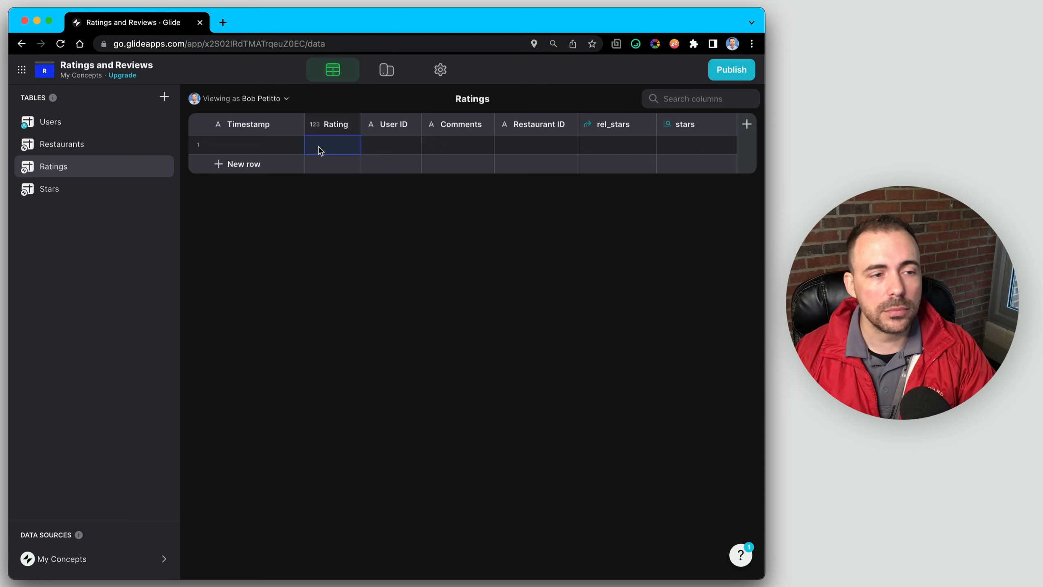
Review the Restaurants table's columns through to Distance and look at the Ratings table's columns
click(90, 147)
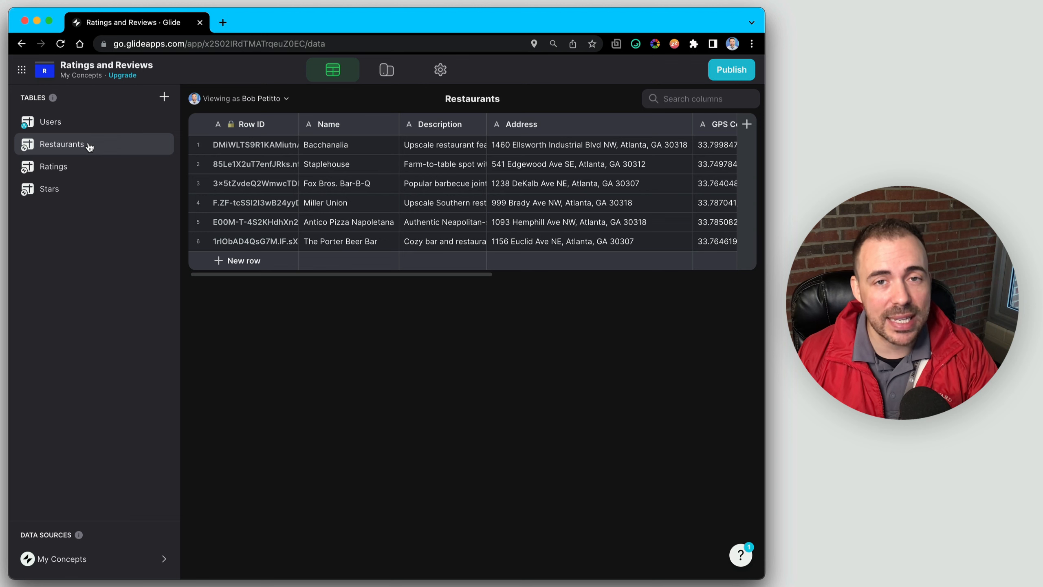
scroll(538, 168, right, 10)
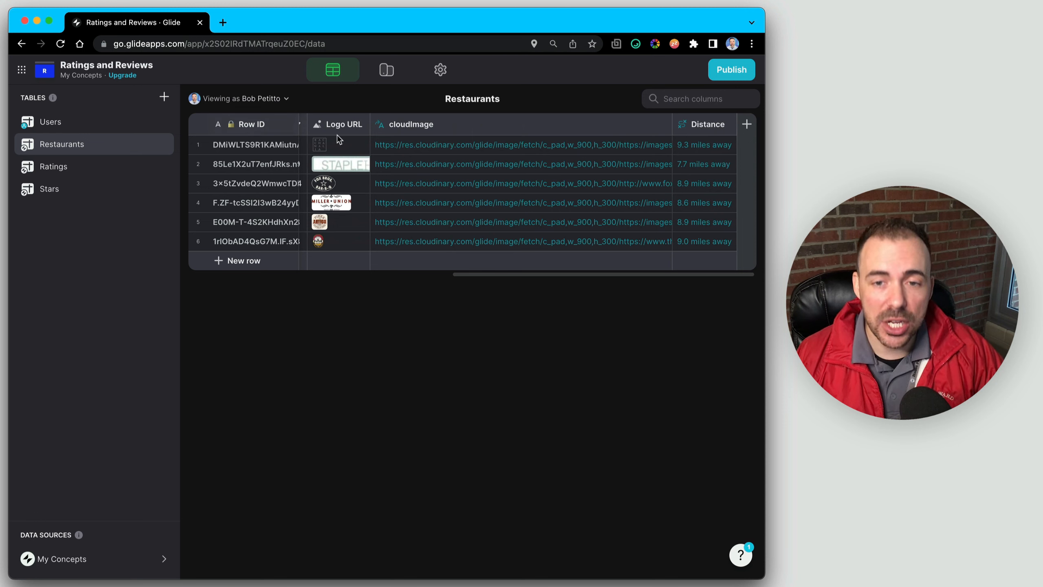
click(53, 171)
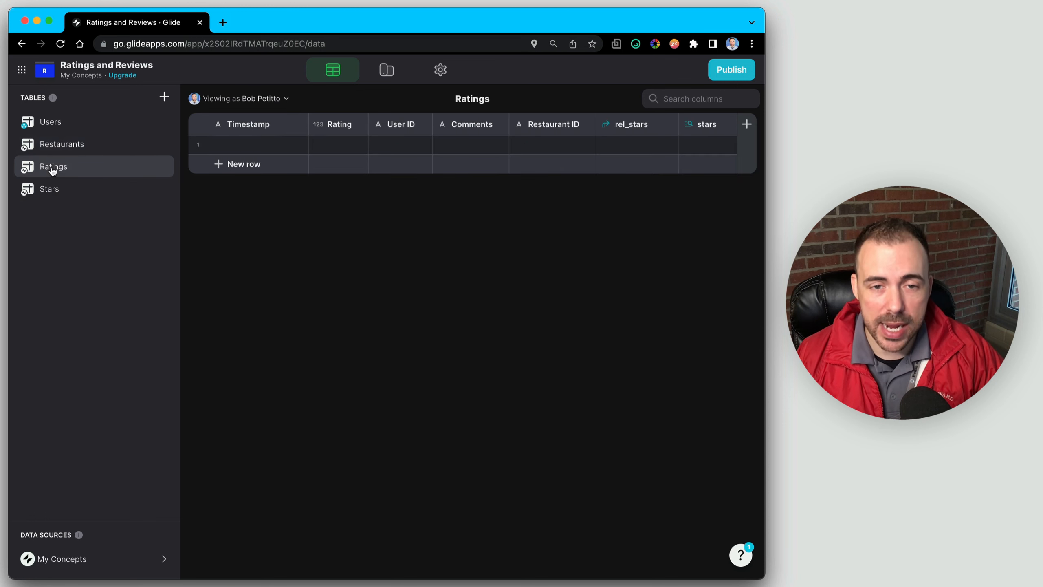
Add a Relation column named rel_ratings to the Restaurants table
click(54, 153)
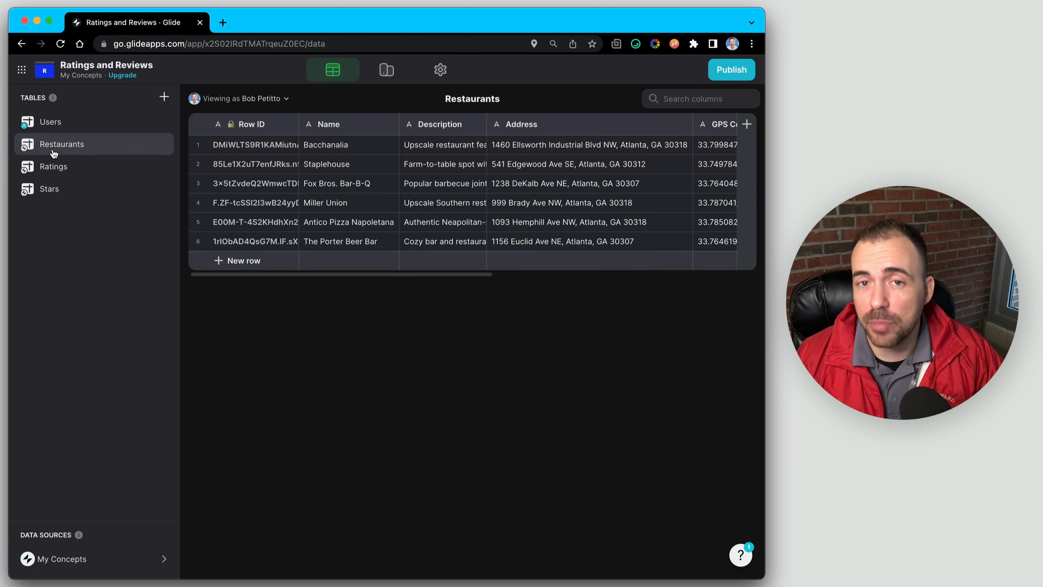
click(746, 125)
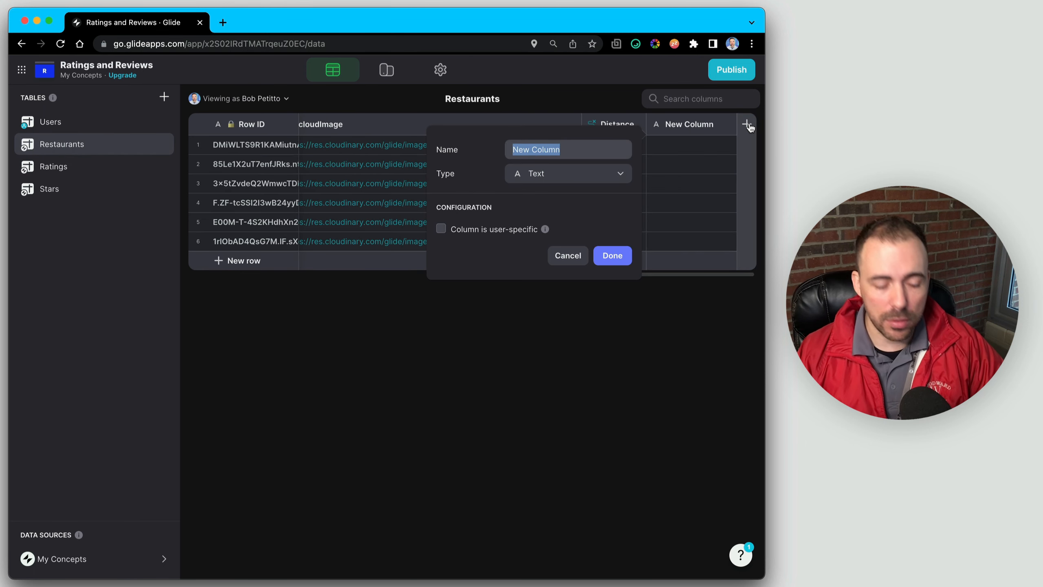
text(rel_ratings)
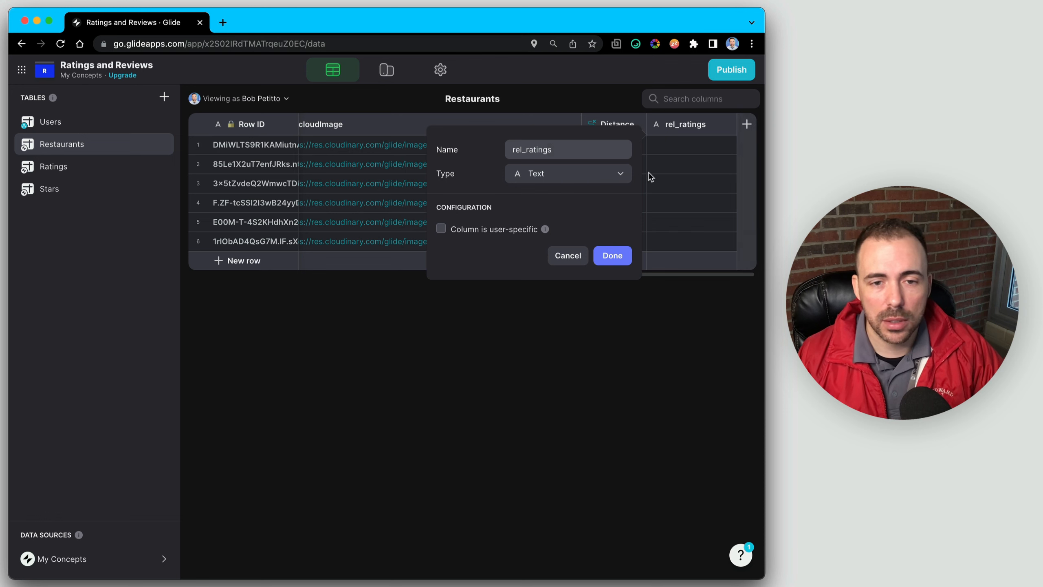
click(596, 177)
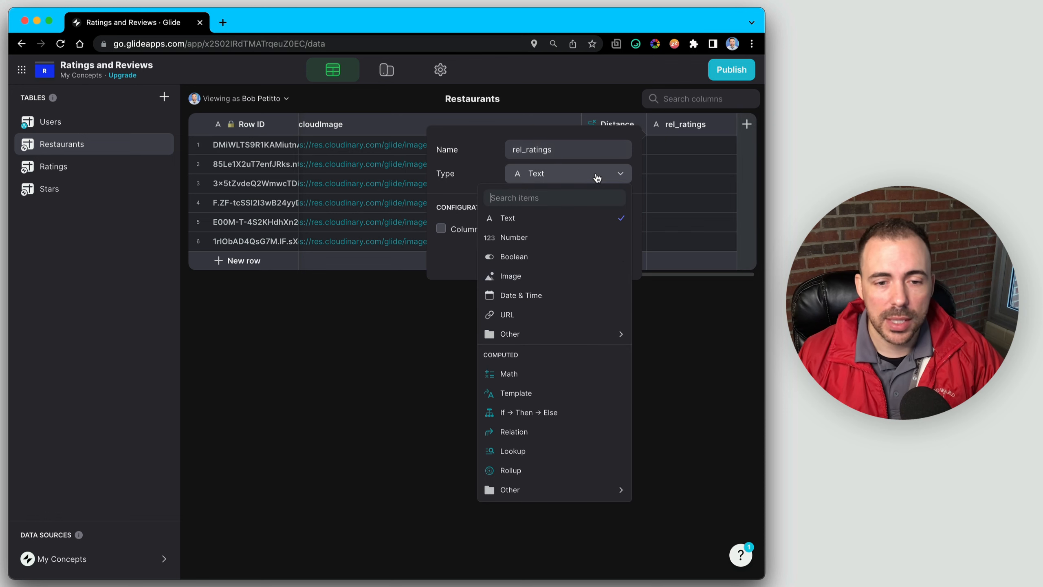
click(591, 431)
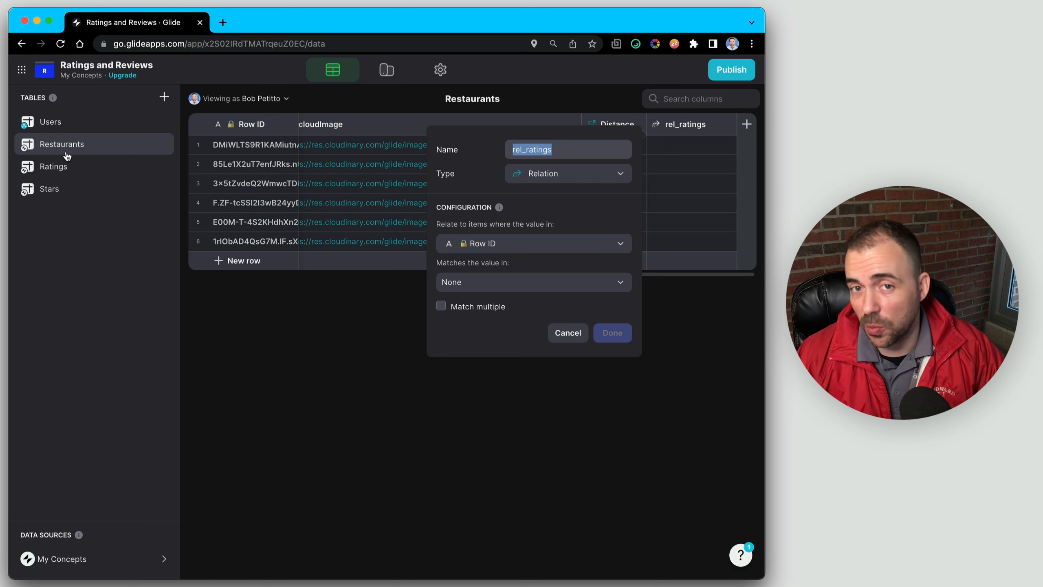
Relate Row ID to the Restaurant ID column in Ratings with multiple matches allowed, and save the rel_ratings column
click(485, 286)
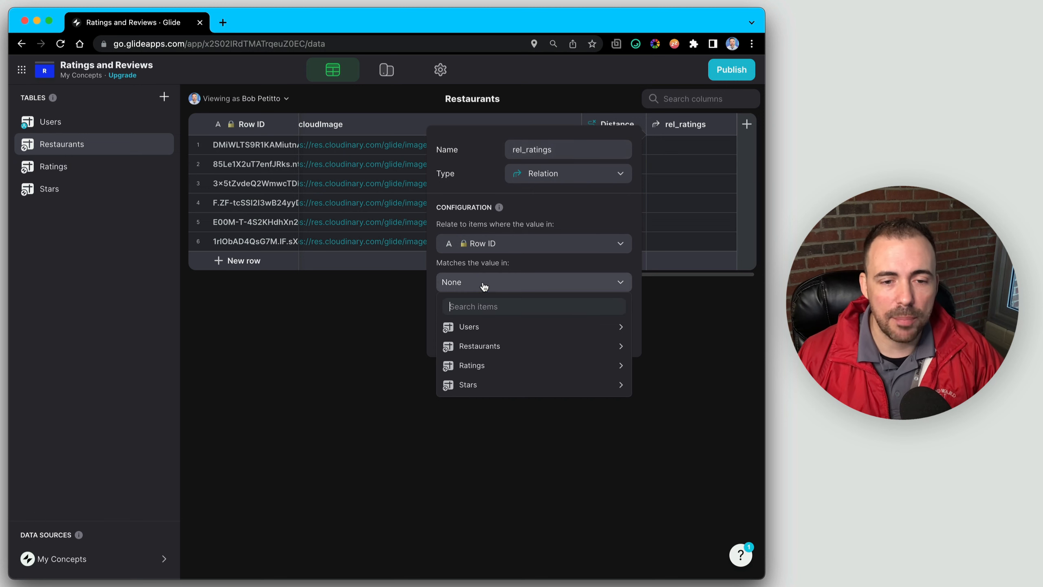
mouse_move(490, 364)
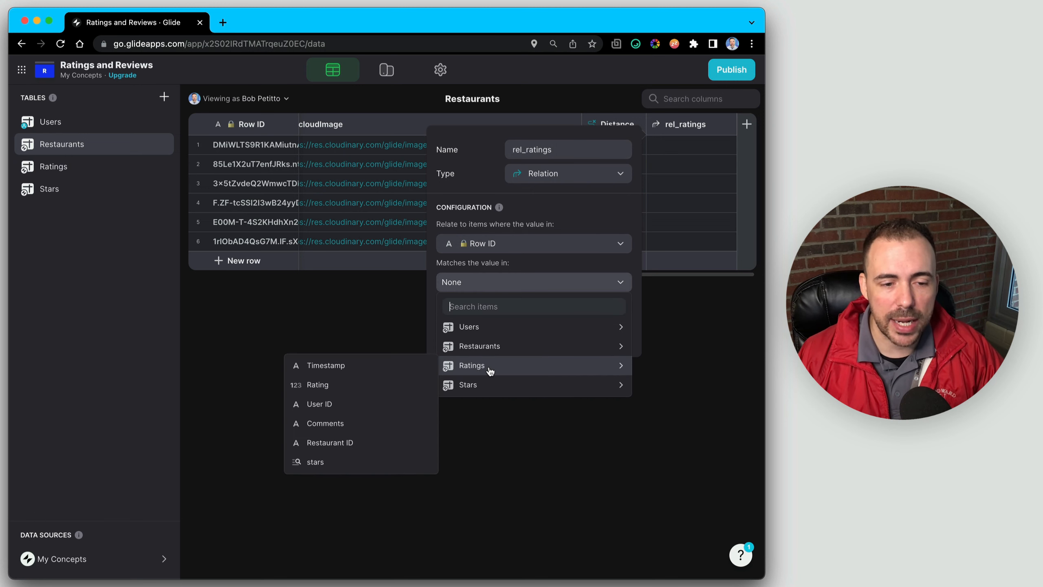
click(353, 443)
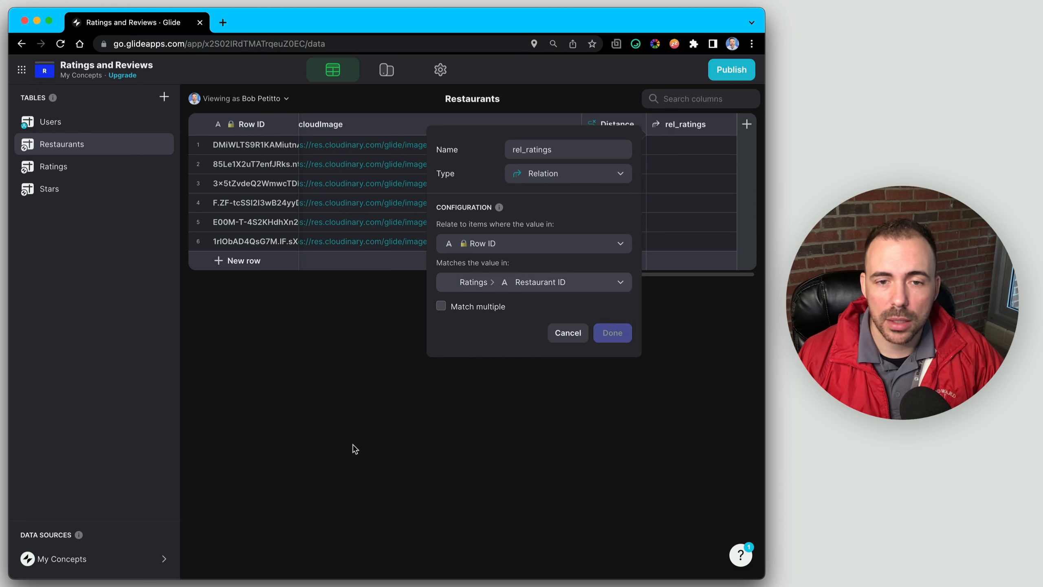
click(458, 309)
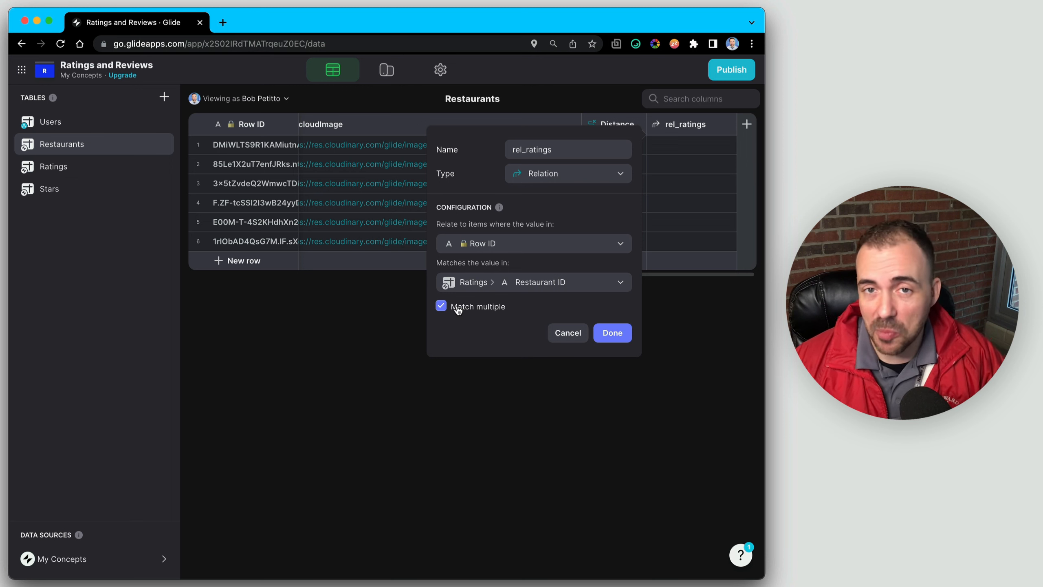
click(612, 332)
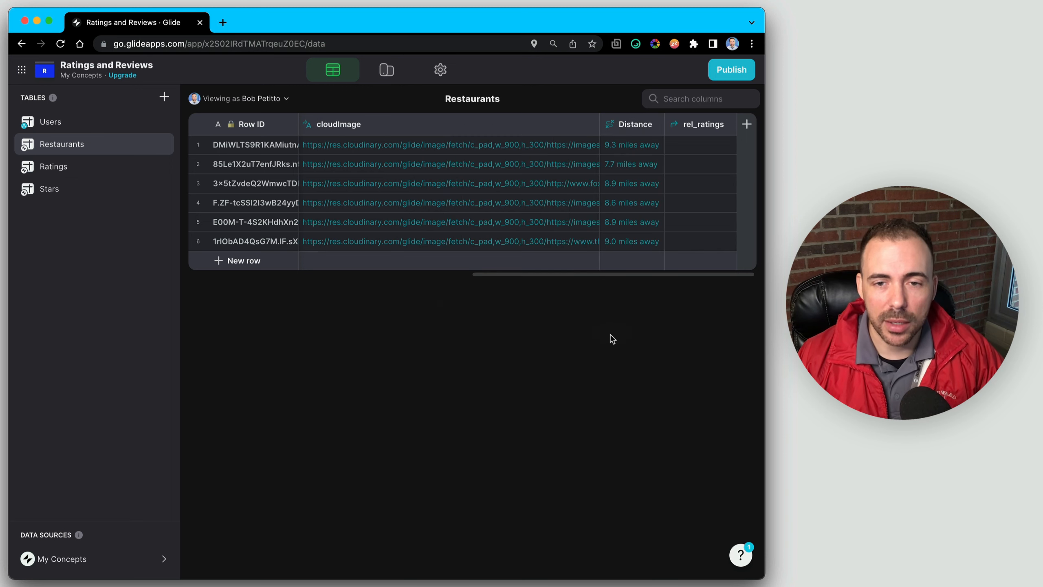
Add a Rollup column named avgRating to the Restaurants table
click(742, 128)
text(a)
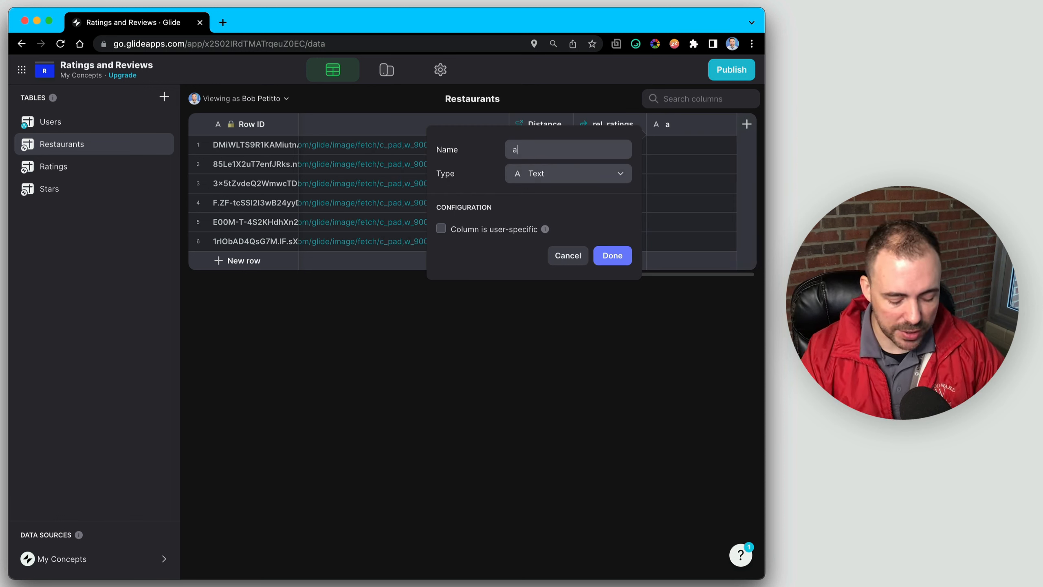
text(vgRating)
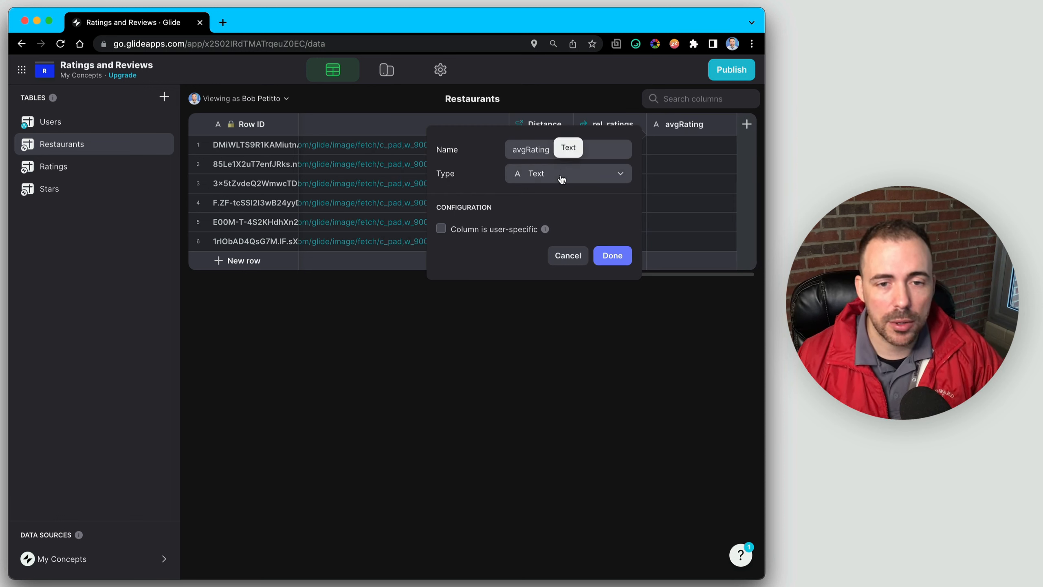
click(561, 179)
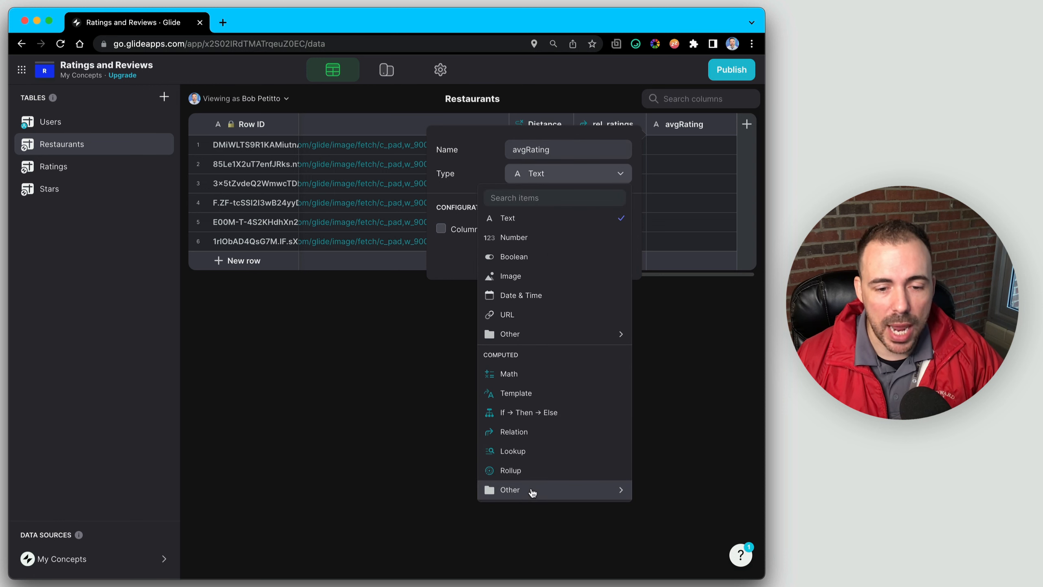
mouse_move(532, 491)
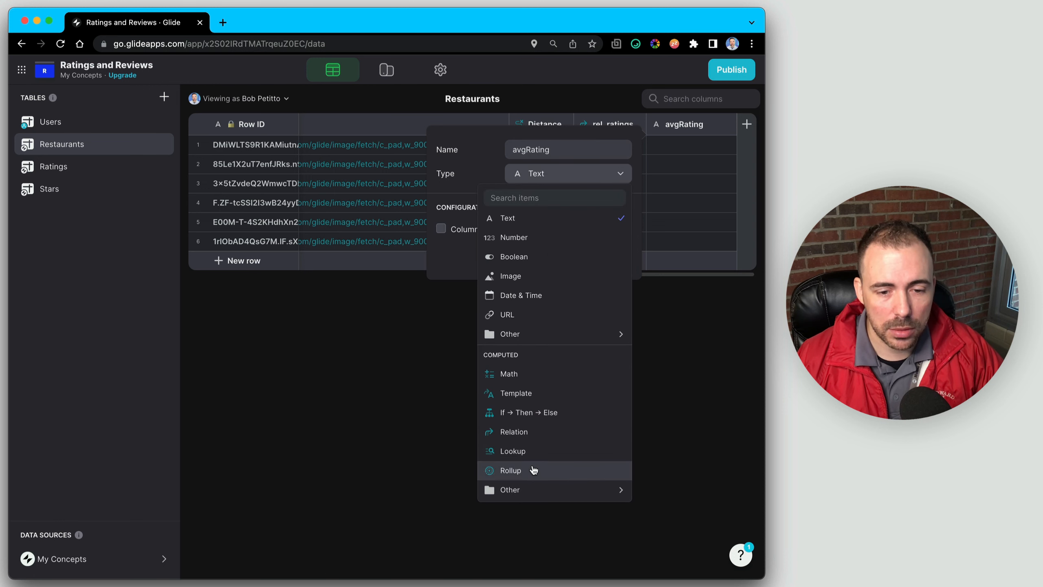
click(533, 471)
Set avgRating to the Average of Rating through rel_ratings with a precision of 1.0, and save the column
click(504, 248)
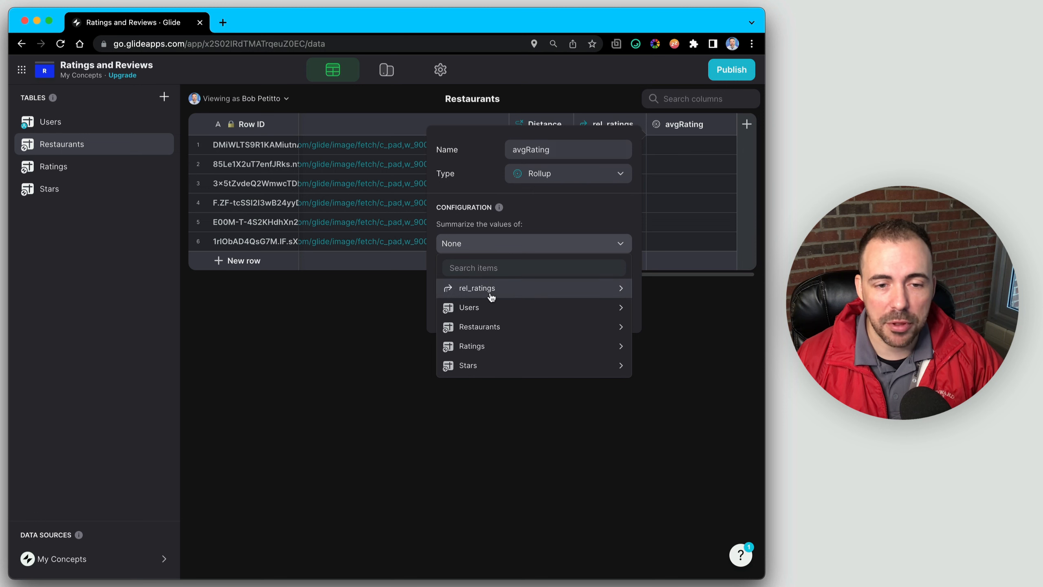
mouse_move(490, 292)
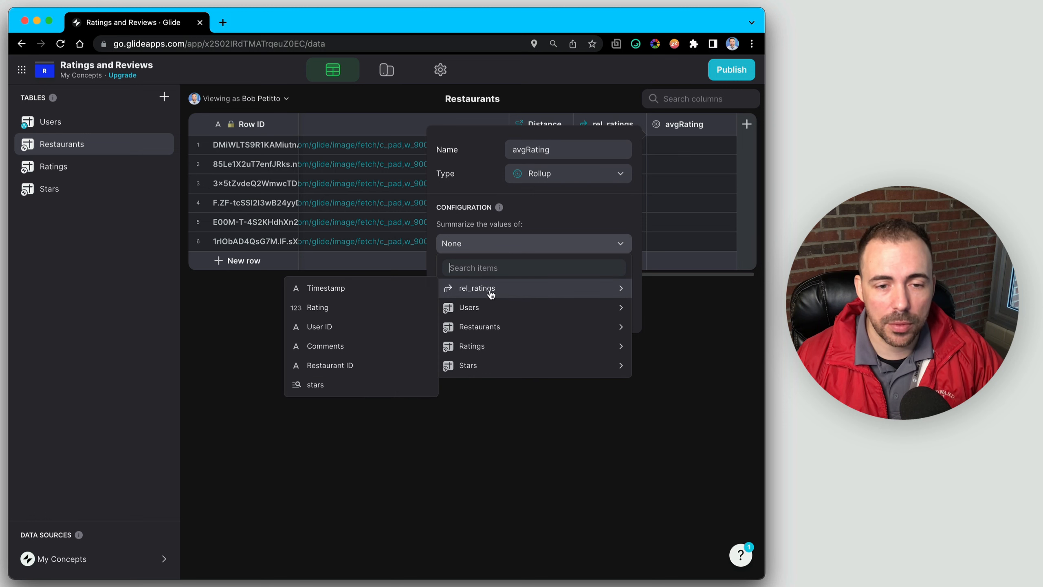
click(323, 308)
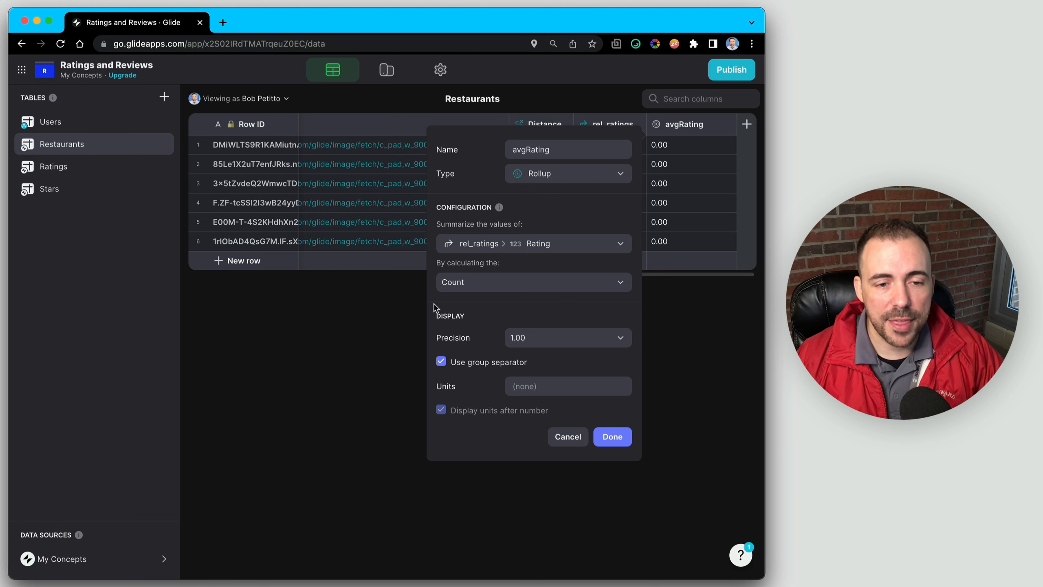
click(461, 283)
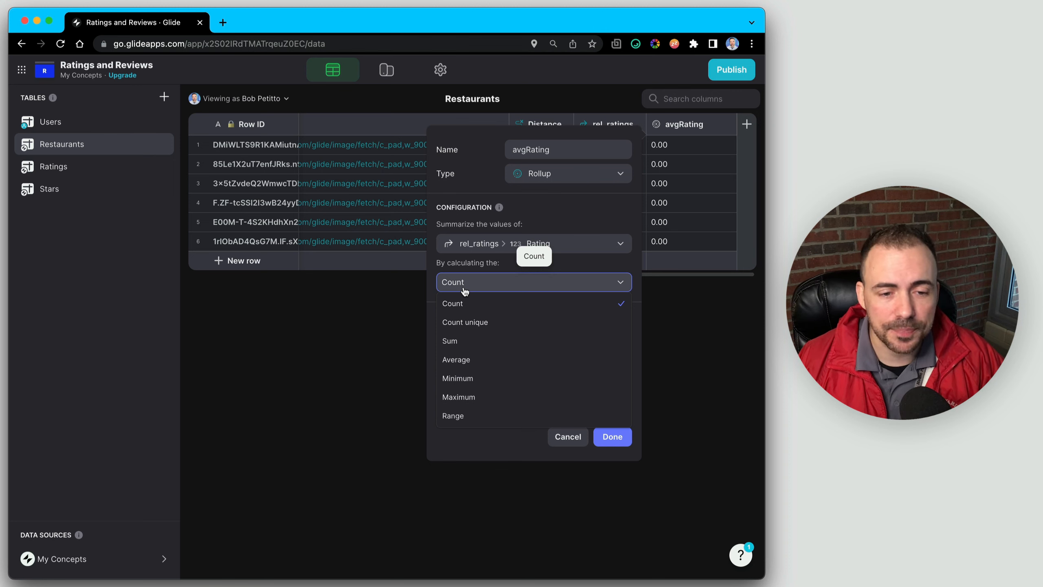
click(456, 360)
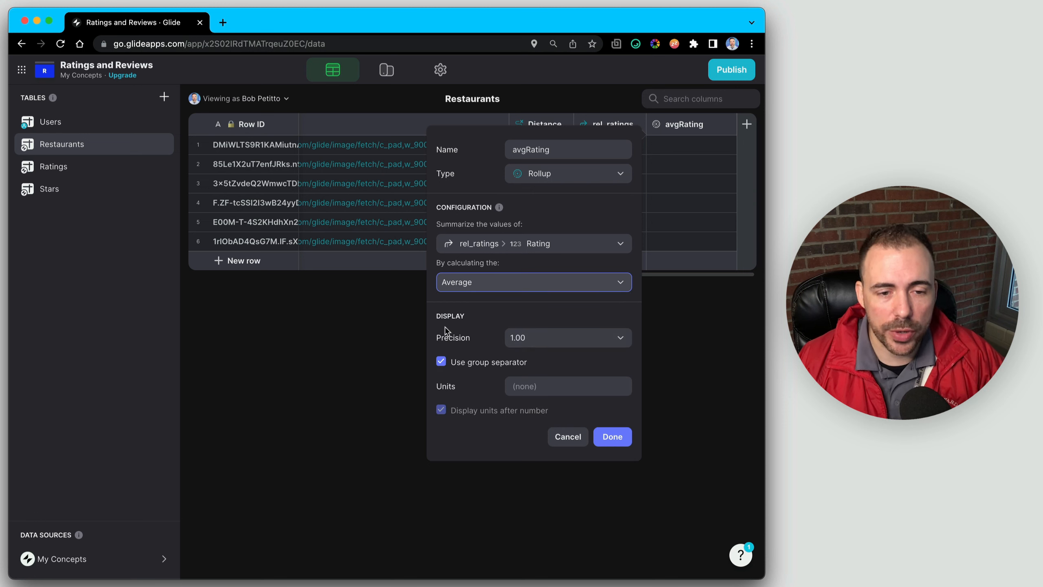
click(515, 338)
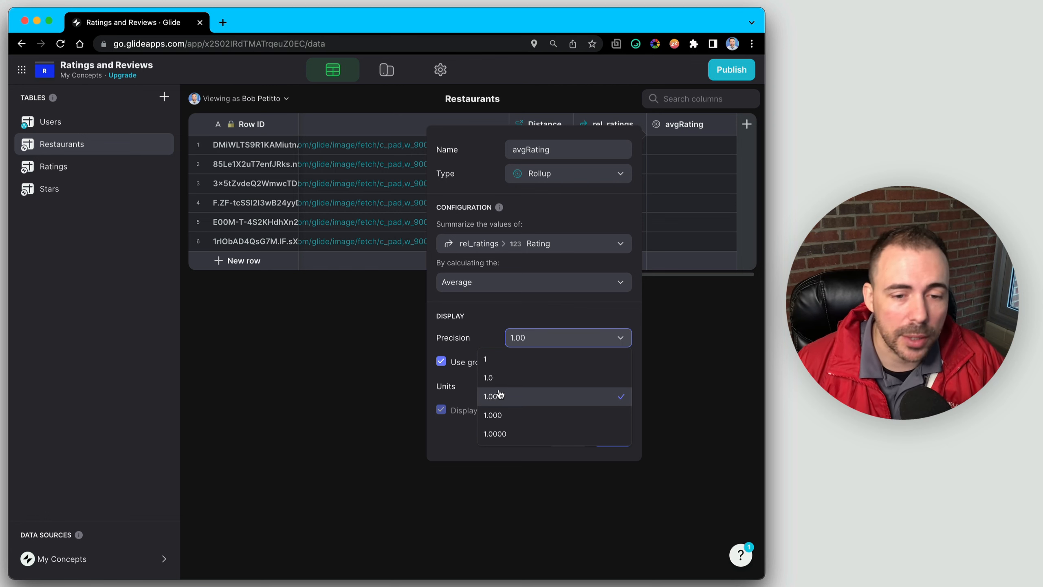
click(502, 377)
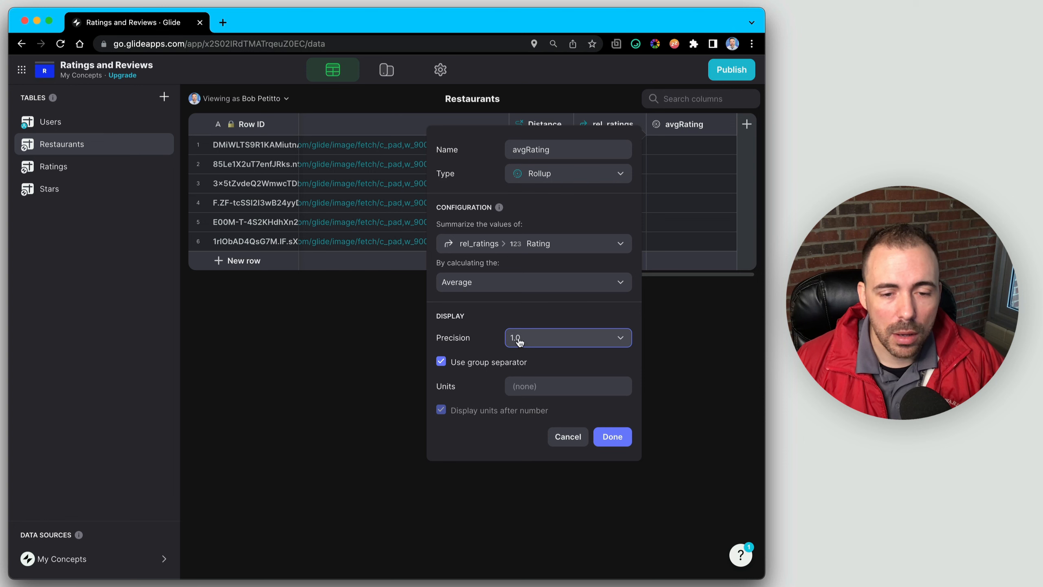
click(612, 443)
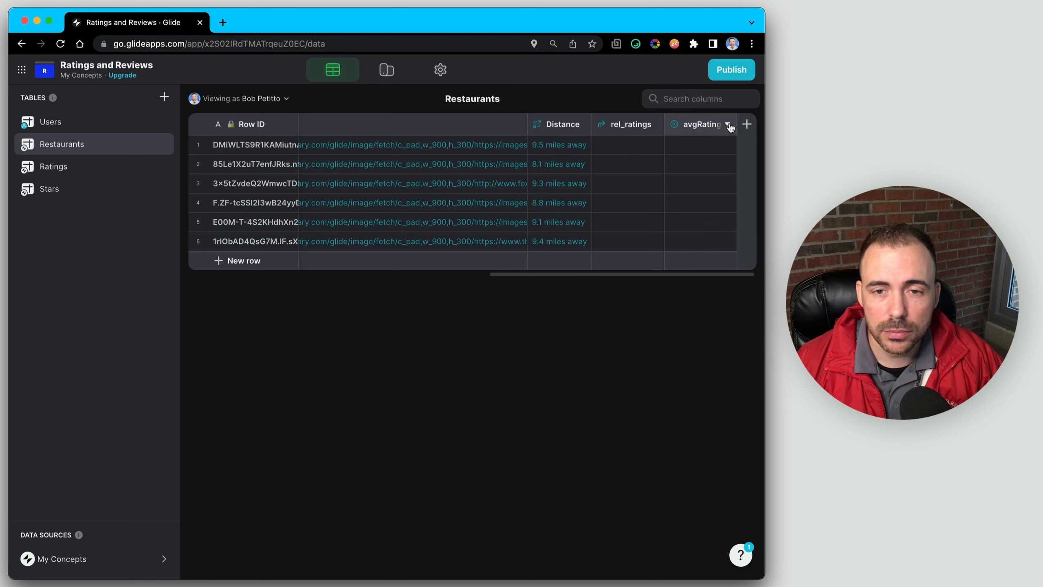
Duplicate the avgRating column and name the copy ratingCount
click(728, 126)
click(683, 165)
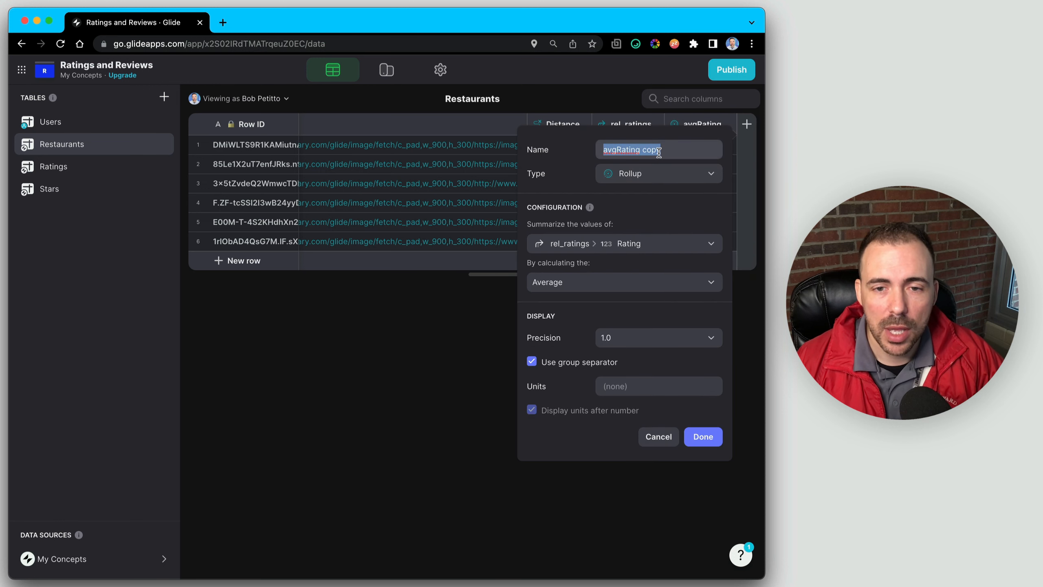
click(614, 149)
triple_click(662, 149)
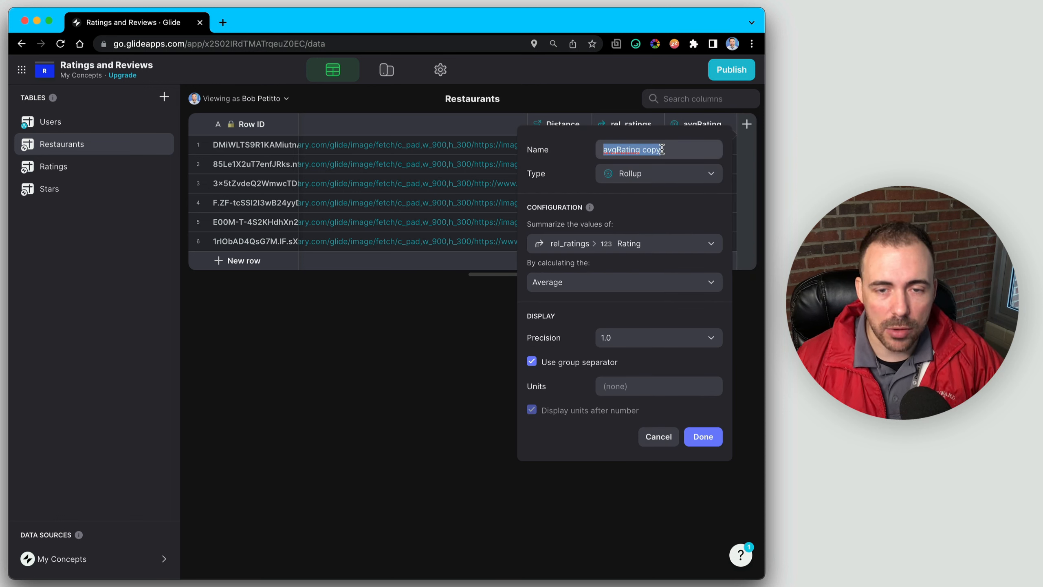
text(ratin)
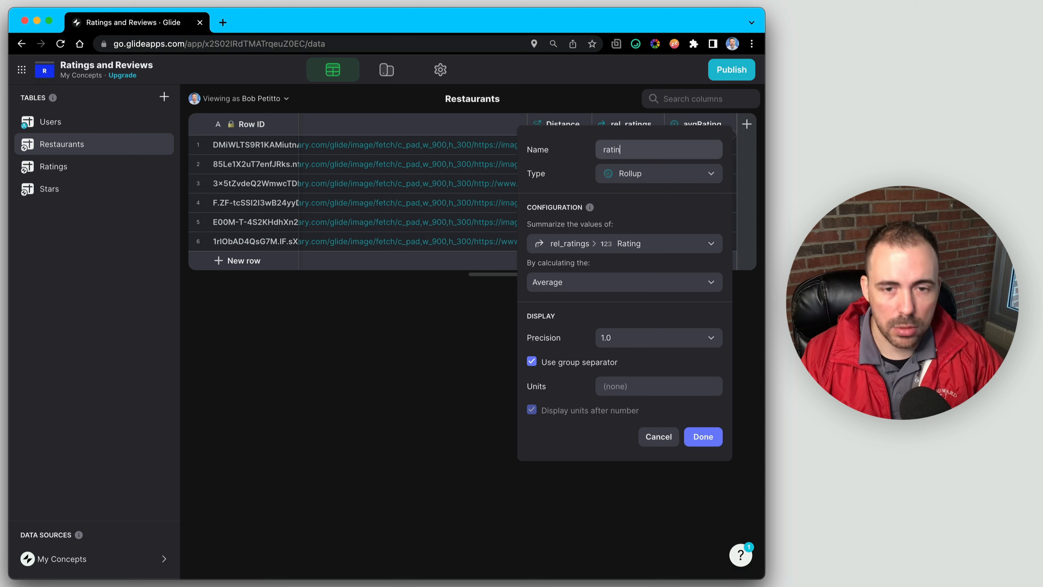
text(gCoun)
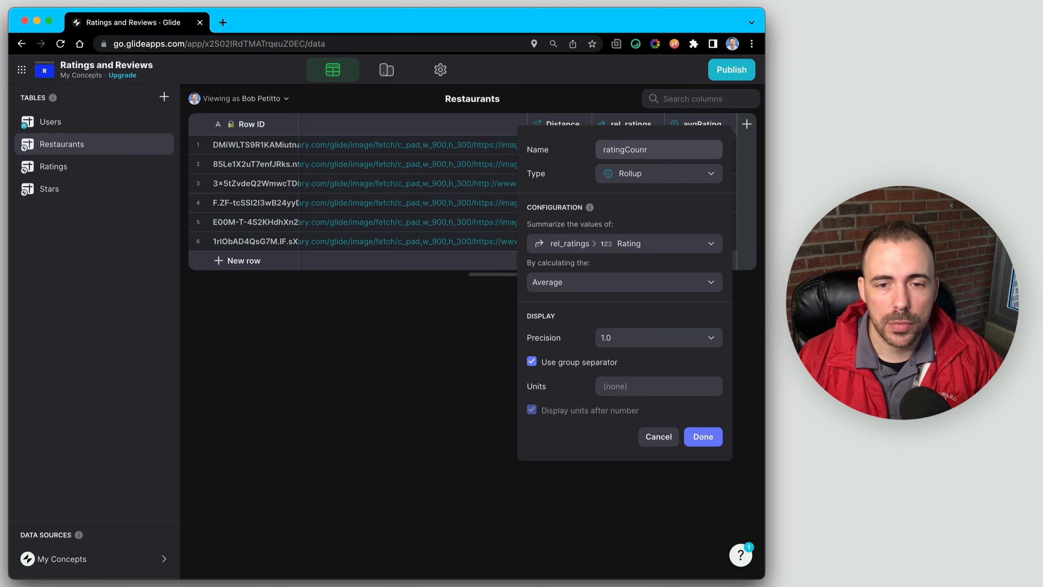
text(t)
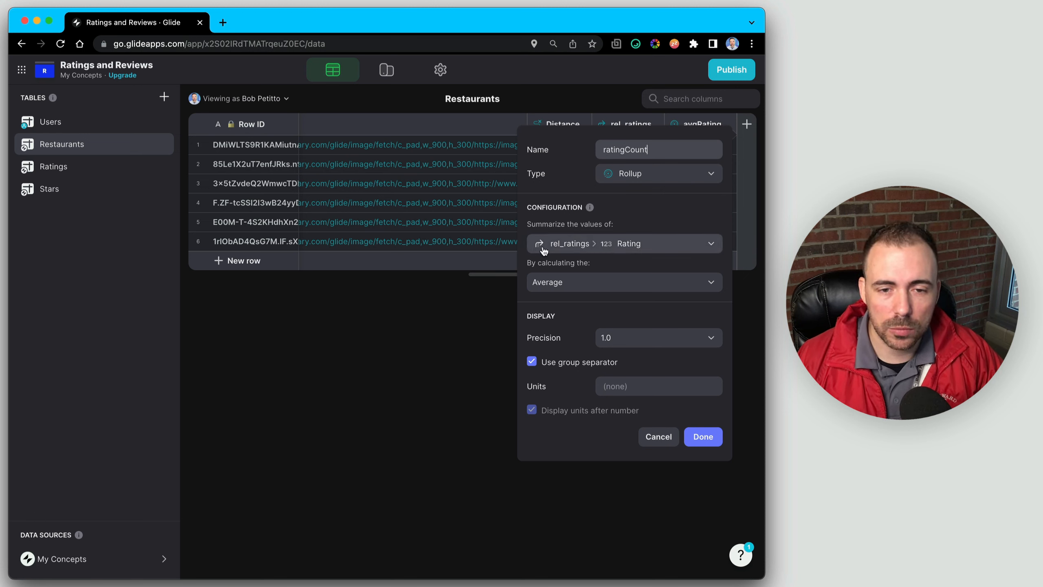
Save ratingCount as a Count rollup with a precision of 1, and move the column before avgRating
click(561, 282)
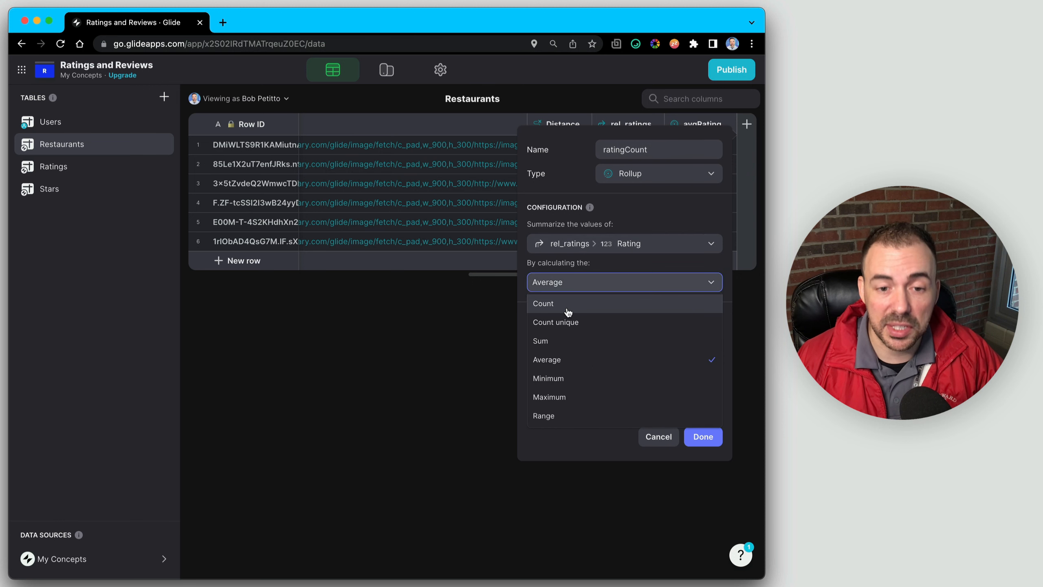
click(567, 310)
click(622, 342)
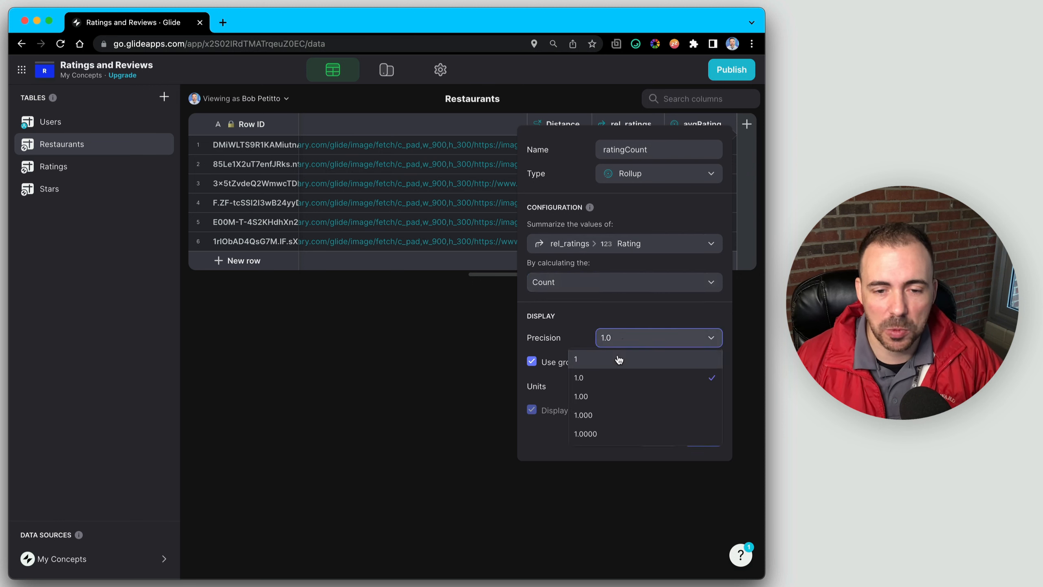
click(618, 360)
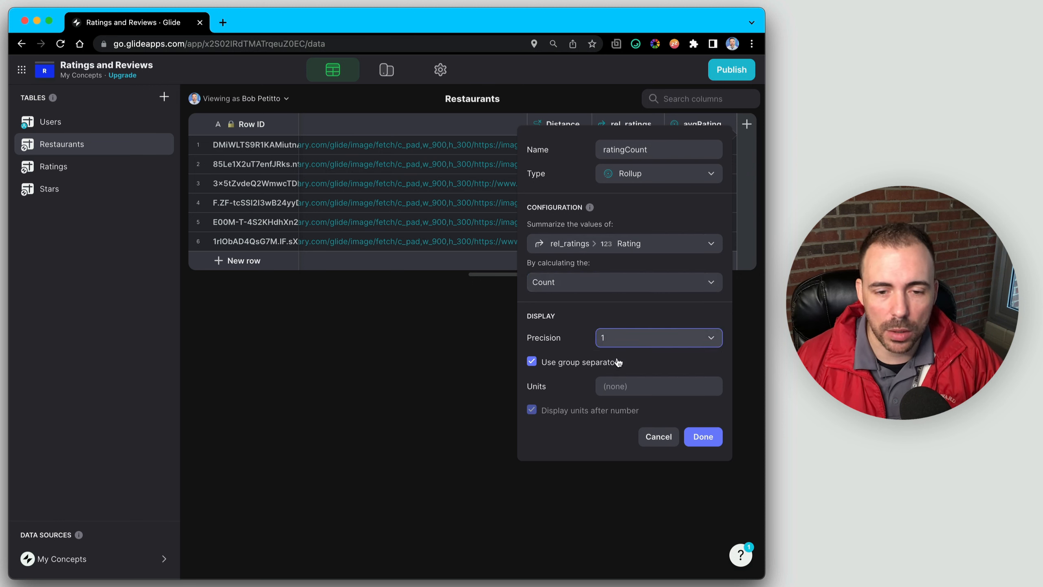
click(703, 441)
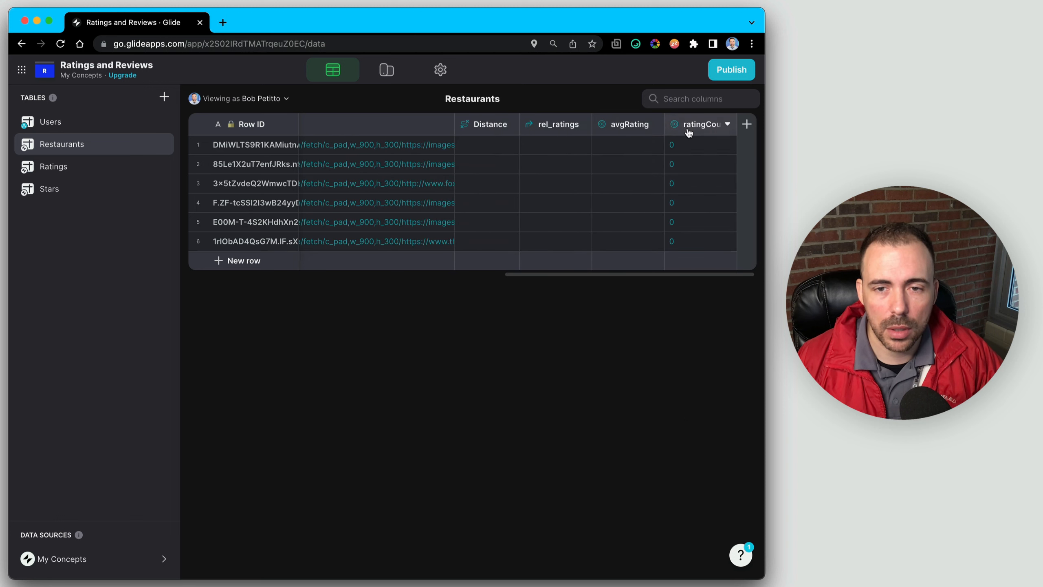
drag(688, 132, 613, 240)
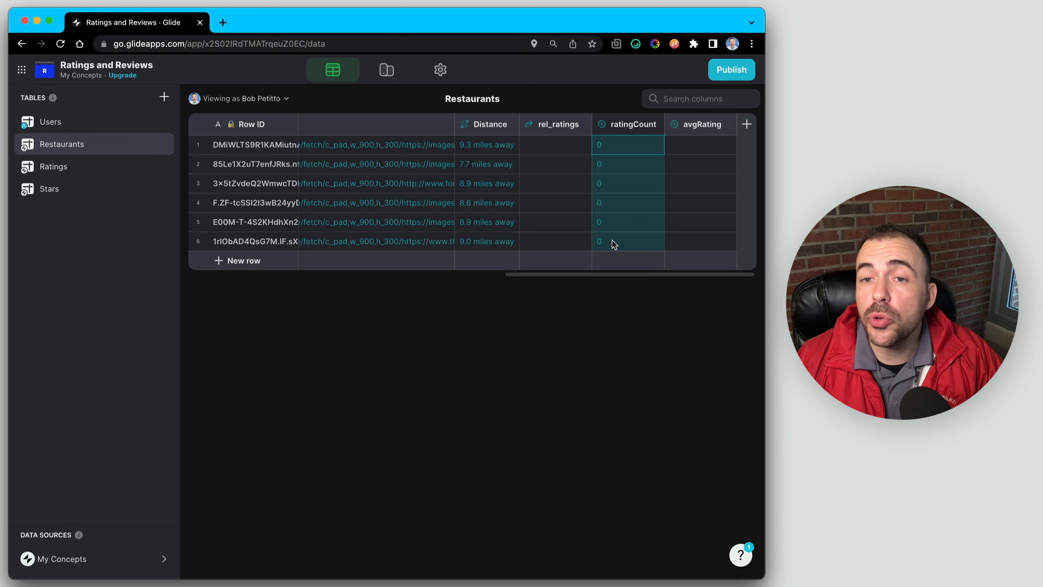
Try "ratings" as the units of the ratingCount column and discard the change
double_click(623, 124)
click(513, 386)
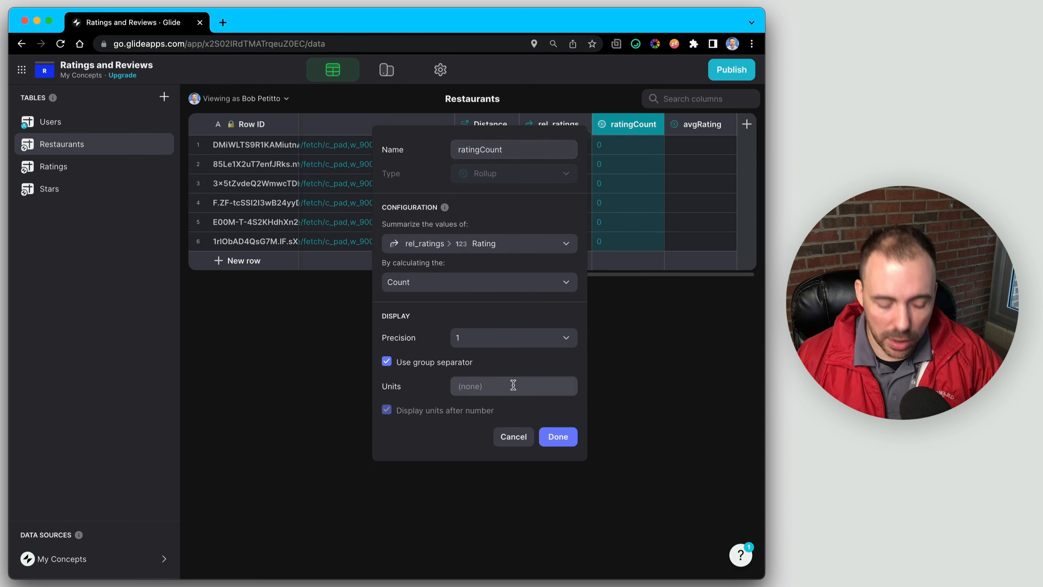
text(ratings)
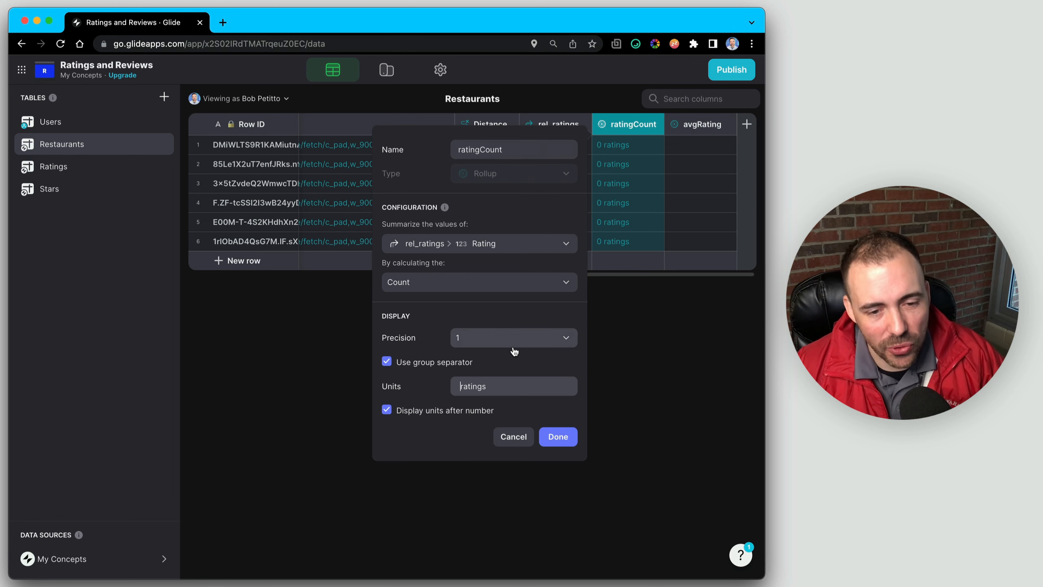
click(512, 438)
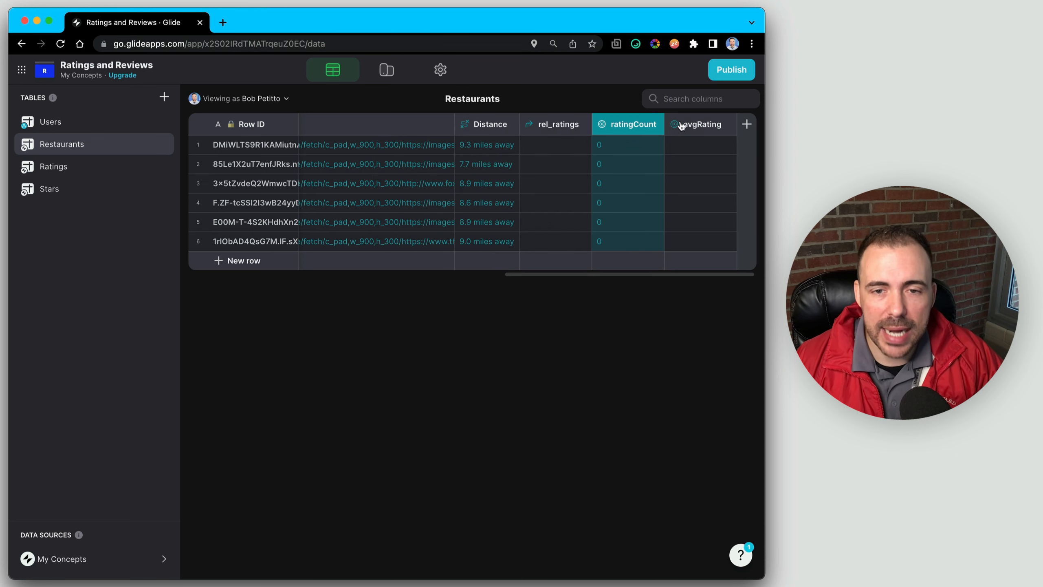
Add a column named ratingCountDisplay after ratingCount in the Restaurants table and make it a Pluralize Text column
click(658, 125)
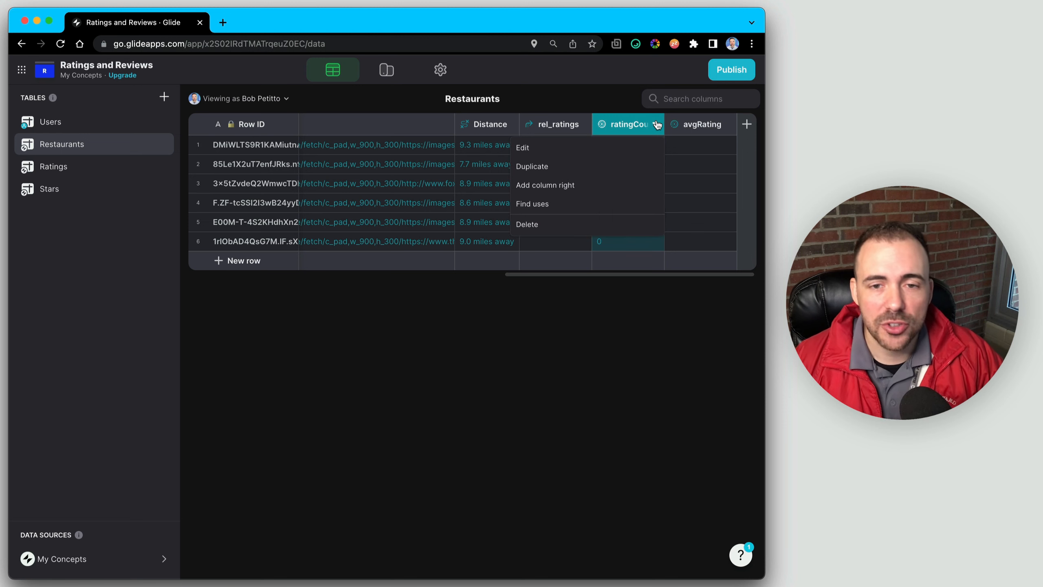
click(608, 185)
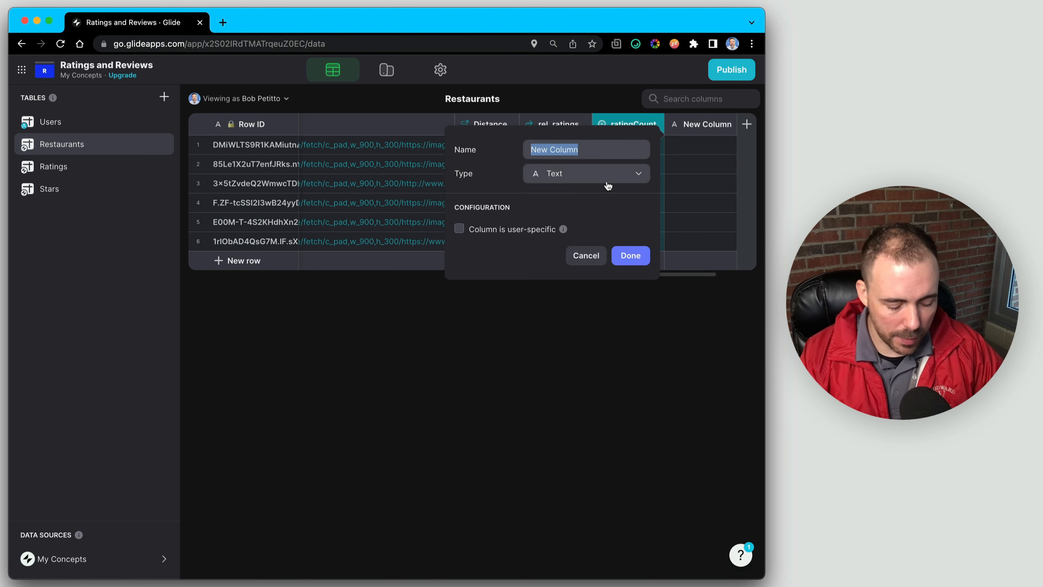
text(ratingCountDisplay)
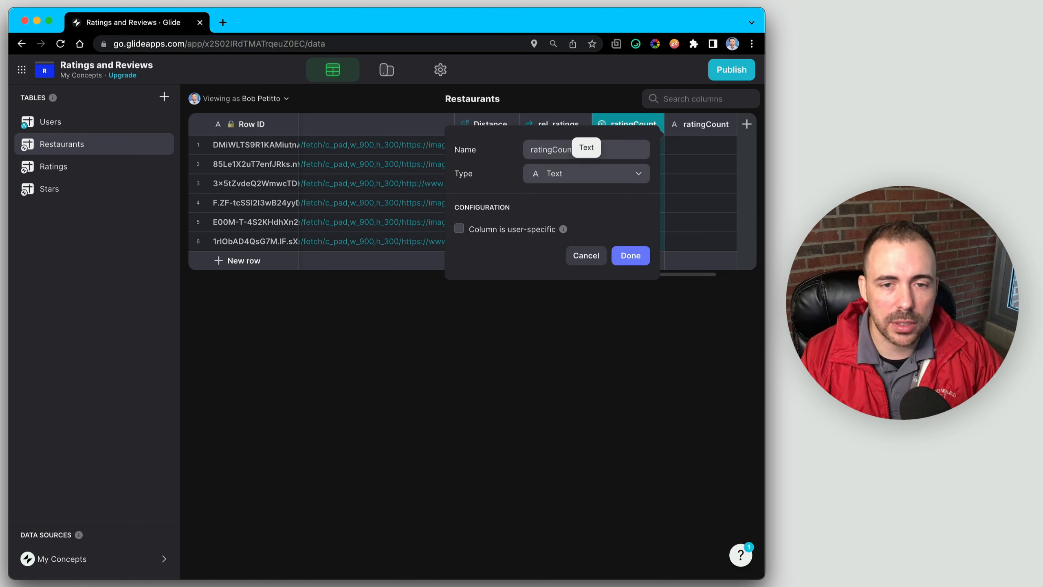
click(585, 177)
text(plur)
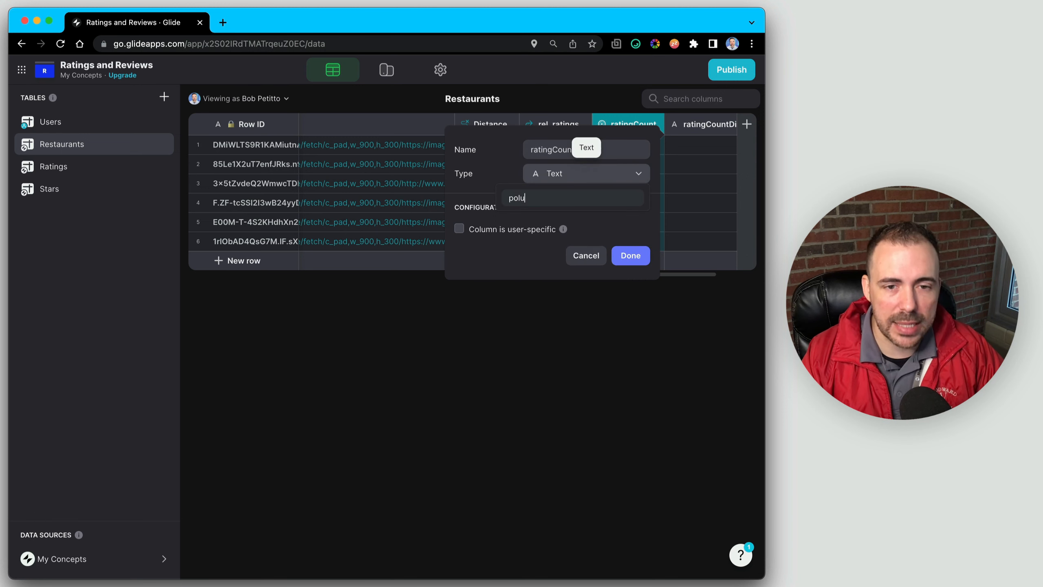
key(BackSpace)
key(BackSpace)
key(BackSpace)
text(lura)
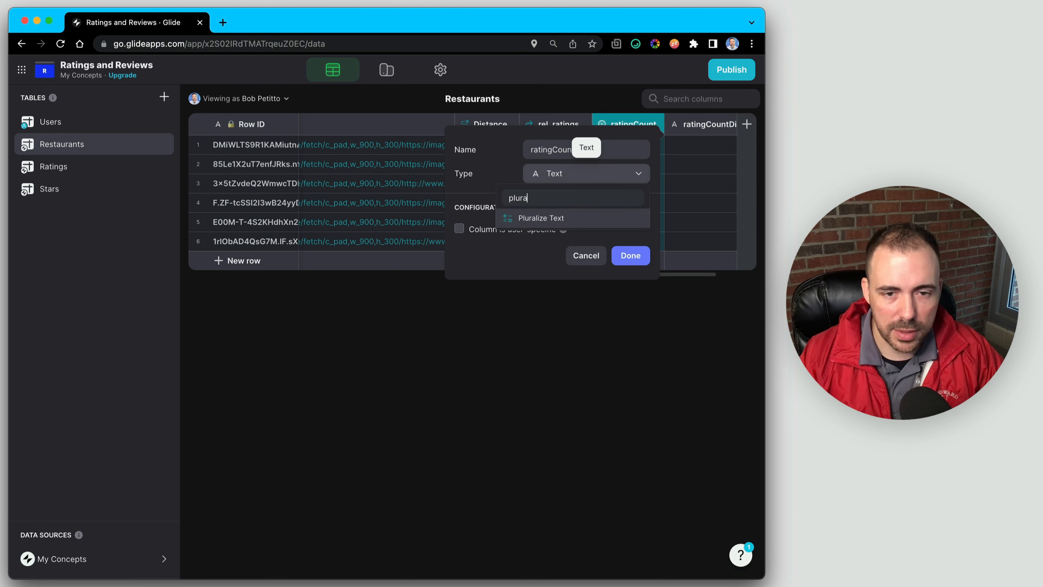
click(561, 213)
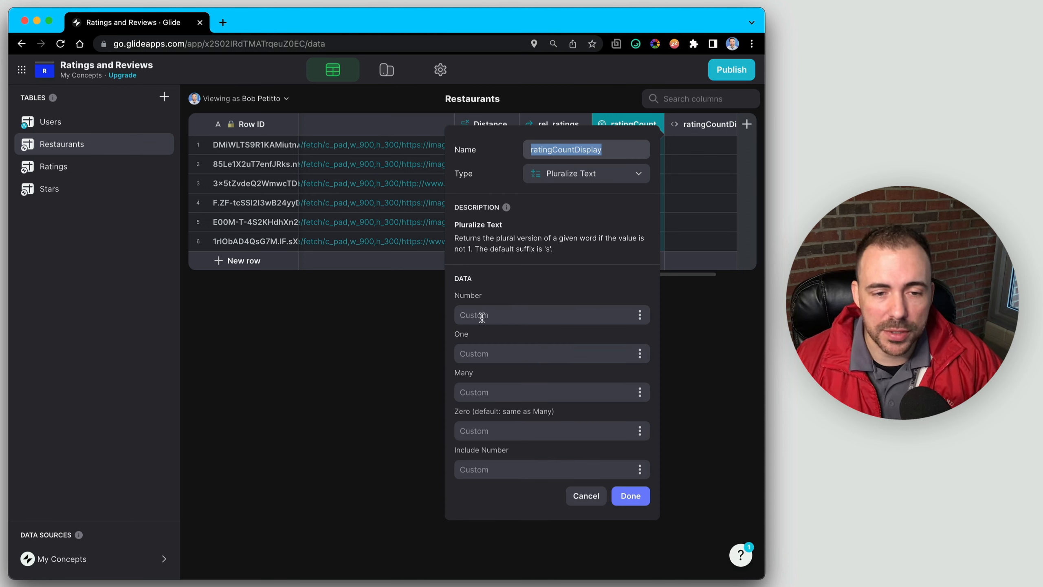
Use ratingCount as the number for the pluralized text, with "rating" for one and "ratings" for many
click(639, 315)
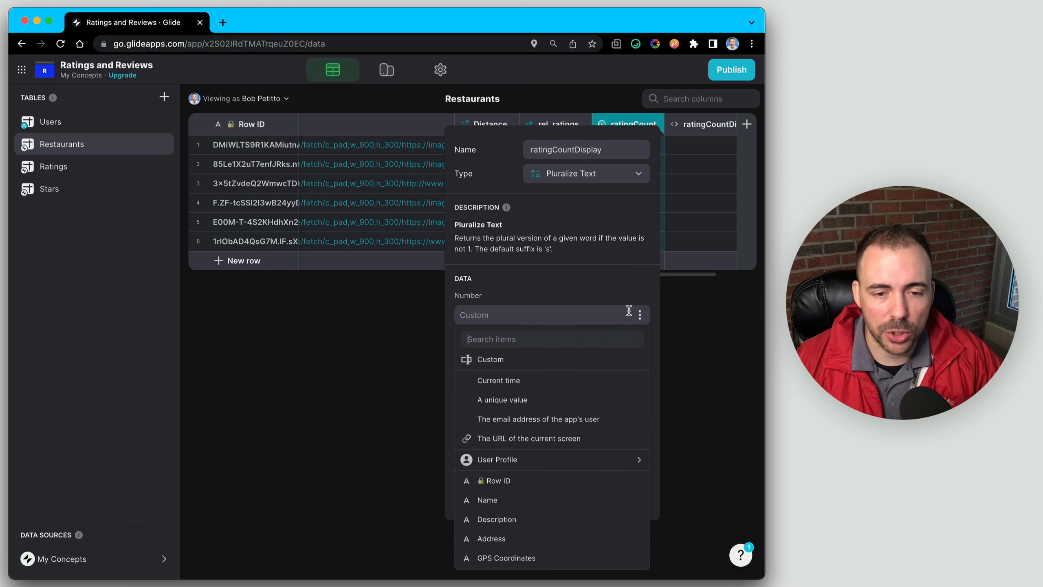
scroll(536, 522, down, 3)
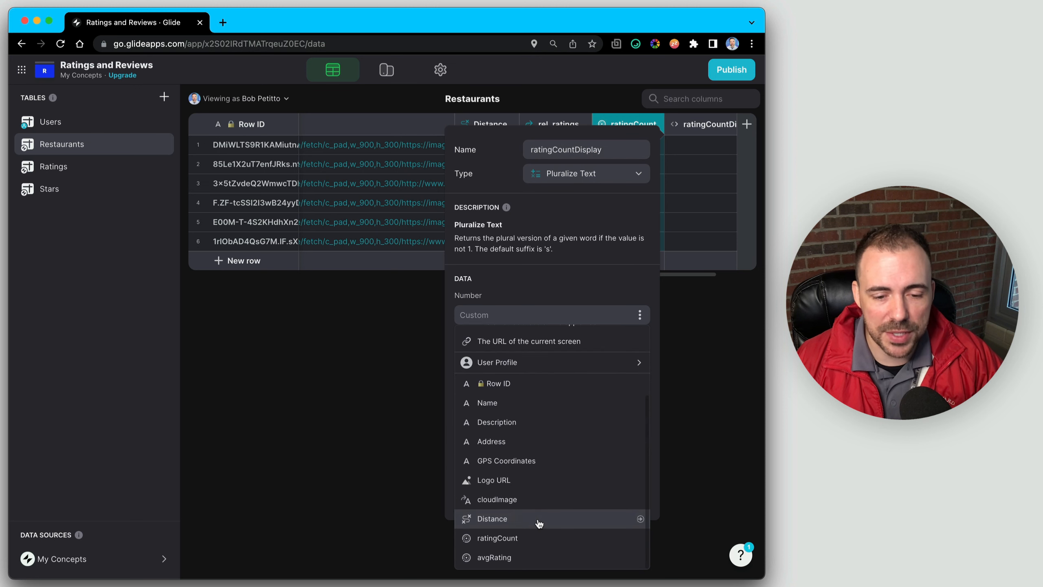
click(497, 538)
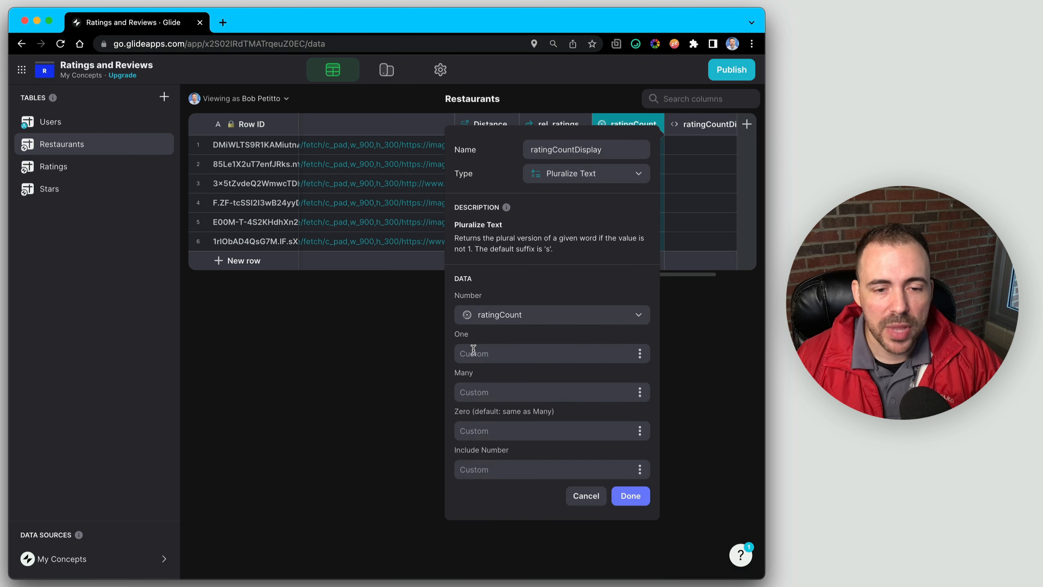
drag(452, 338, 478, 339)
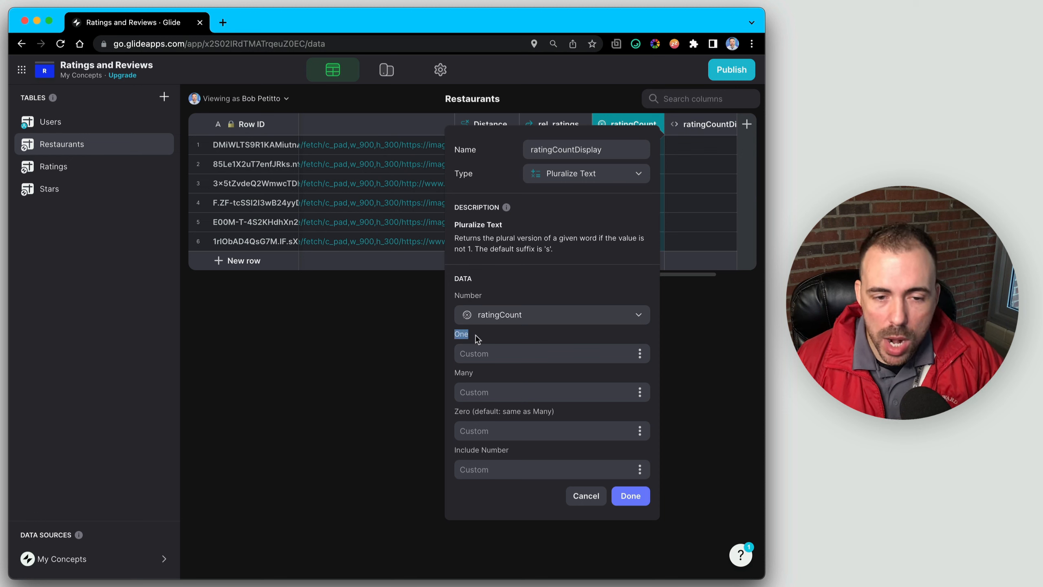
click(479, 352)
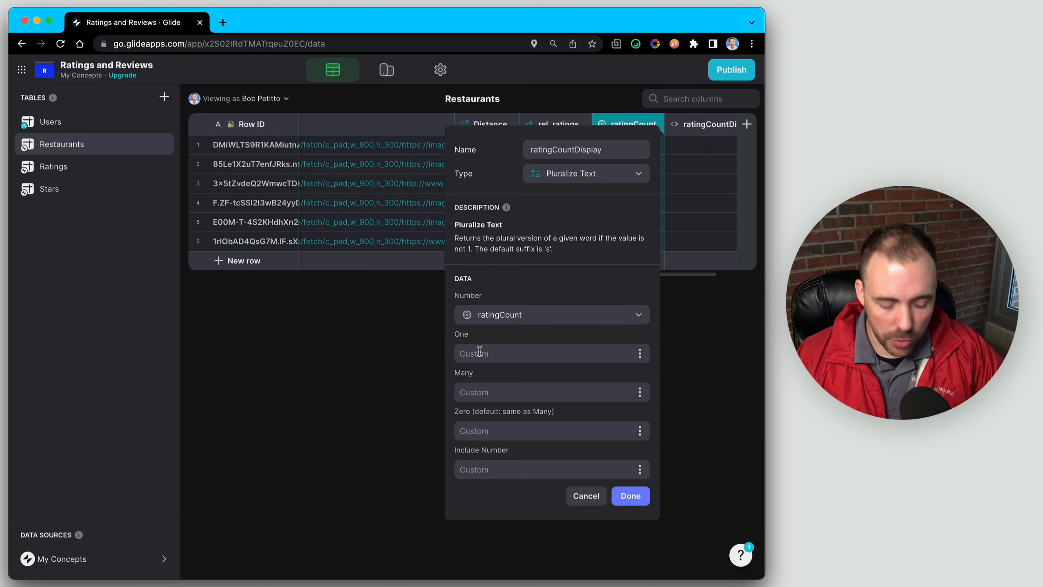
text(rating)
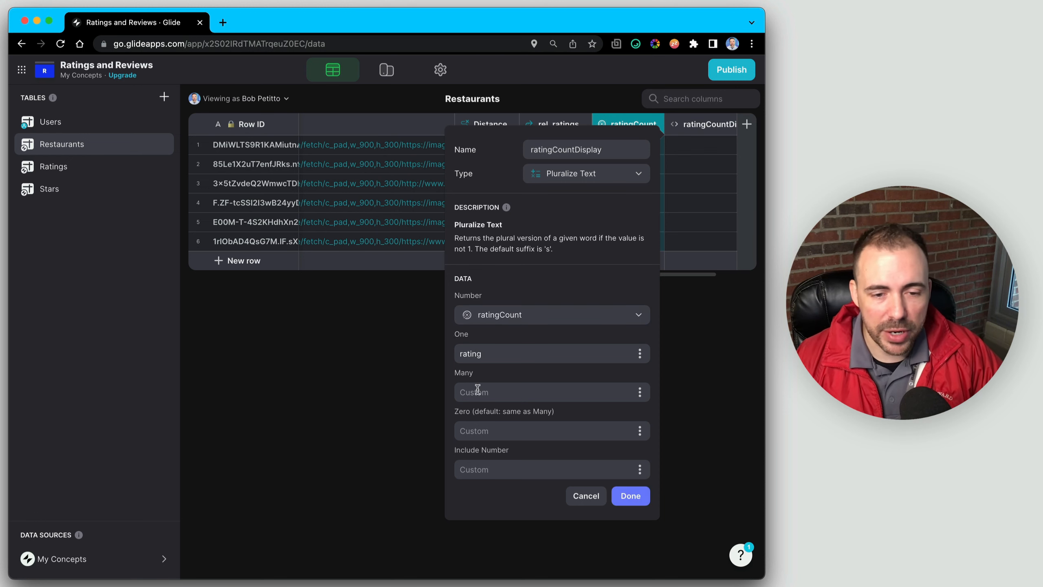
click(476, 395)
text(ratings)
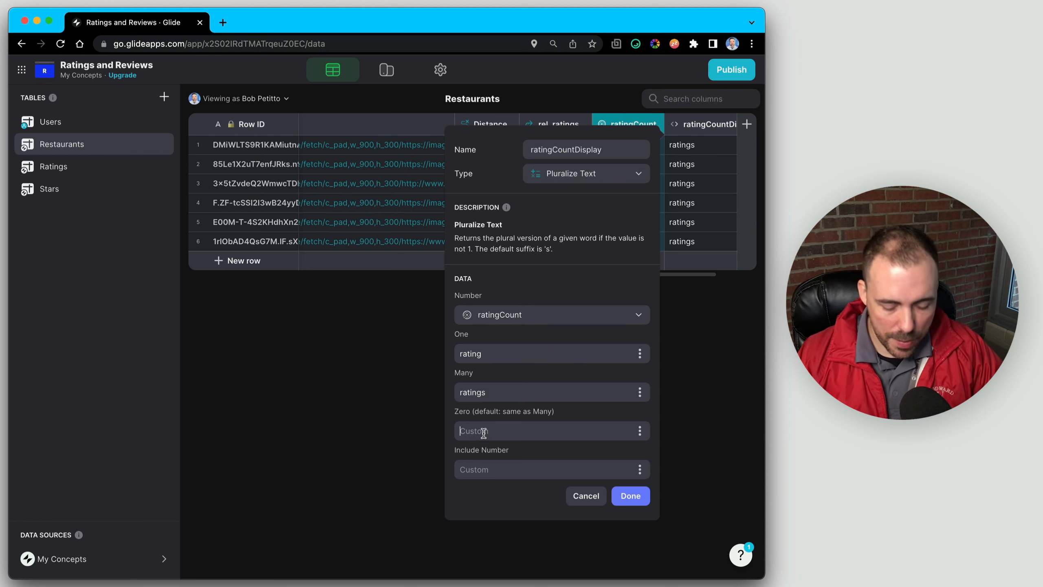
Set the zero text to "No ratings", include the number from ratingCount, and save the column
text(0 ratings)
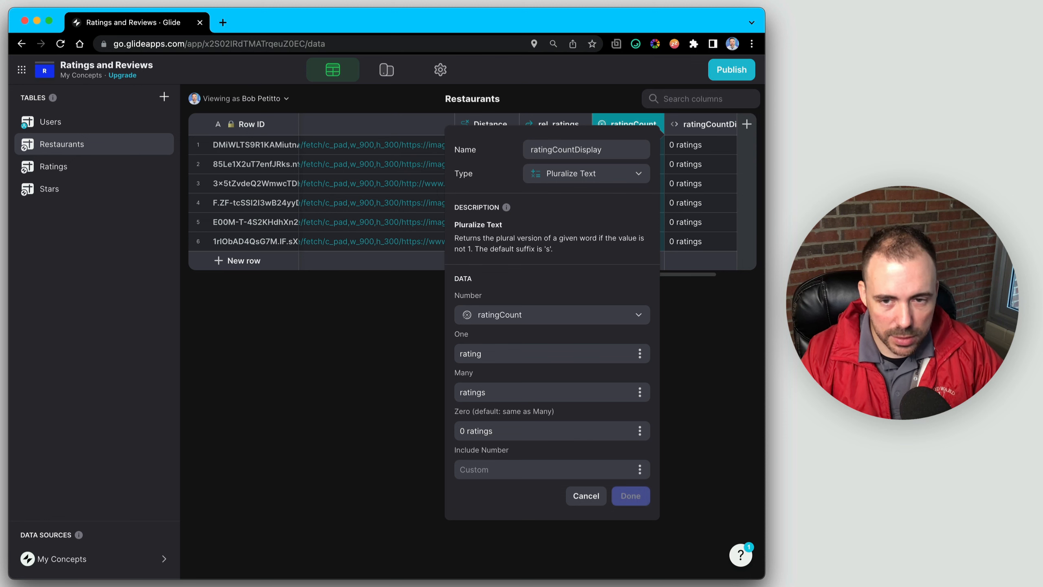
drag(465, 433, 458, 473)
key(Left)
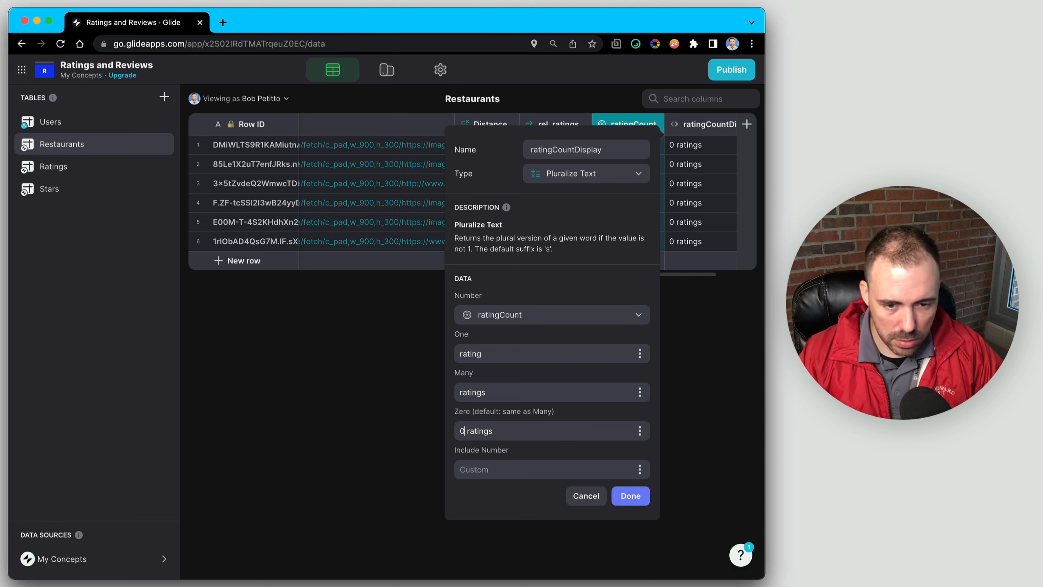
key(BackSpace)
text(No)
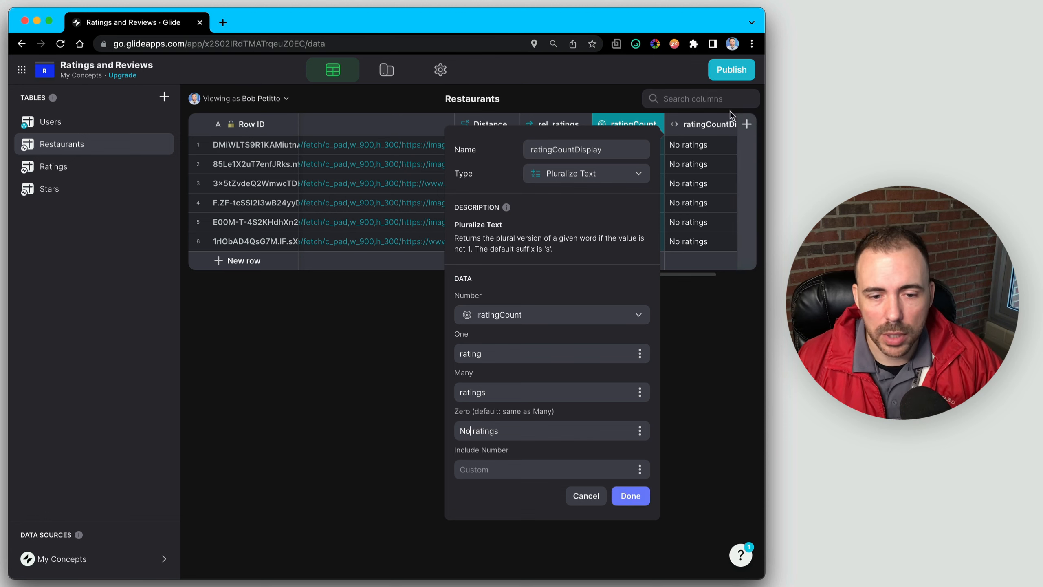
click(639, 471)
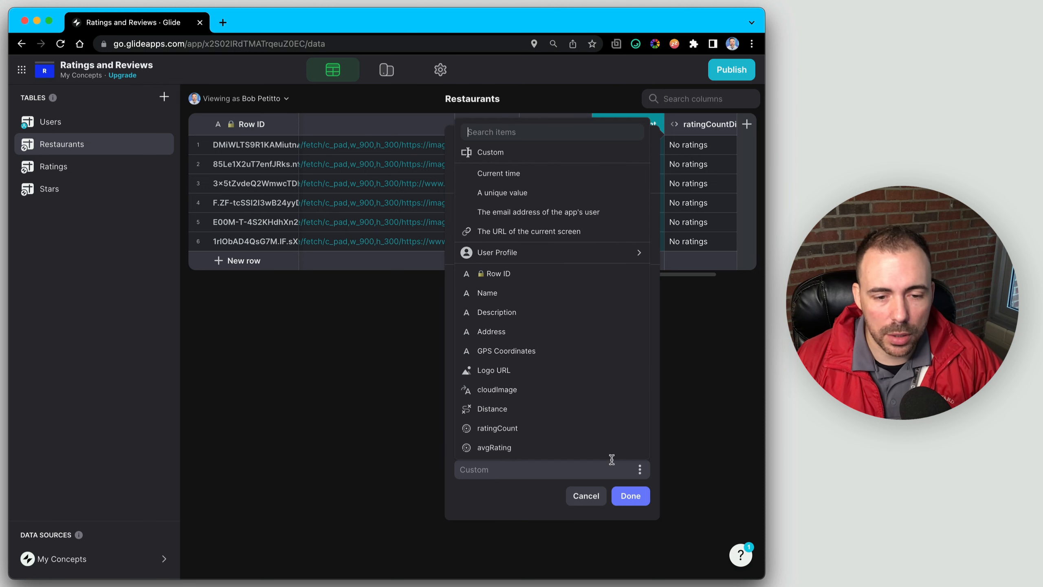
click(498, 429)
click(630, 496)
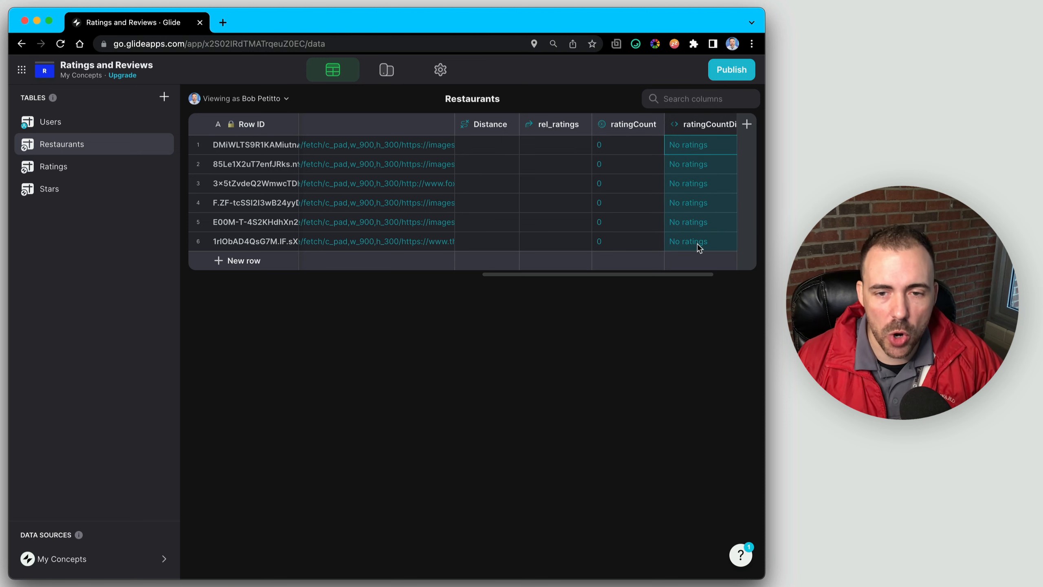
Copy Bacchanalia's Row ID into the Restaurant ID of the first Ratings row, and move the Restaurant ID column right after Timestamp
scroll(486, 197, left, 10)
click(248, 150)
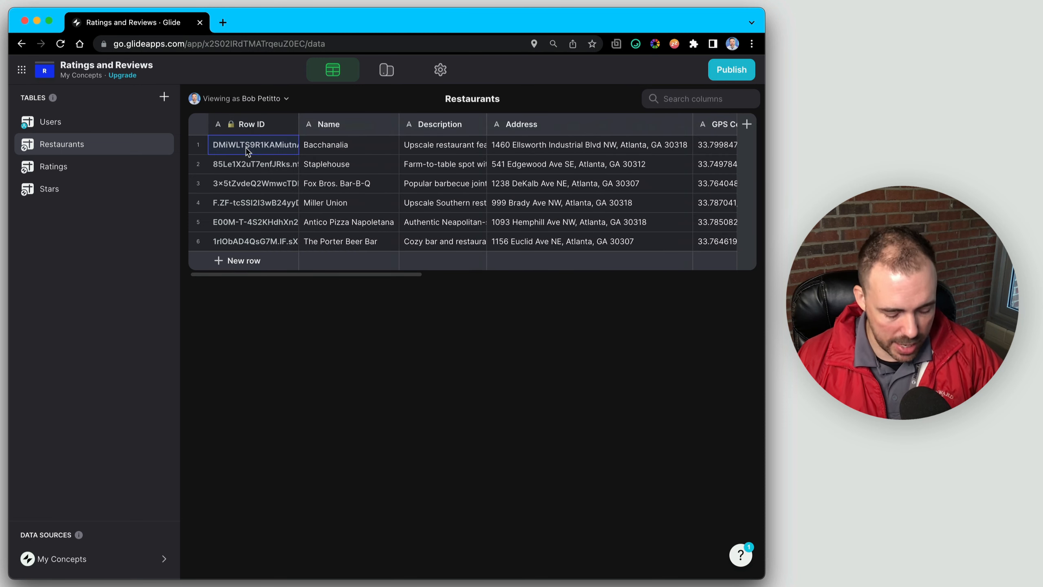
click(53, 167)
click(280, 148)
key(cmd+v)
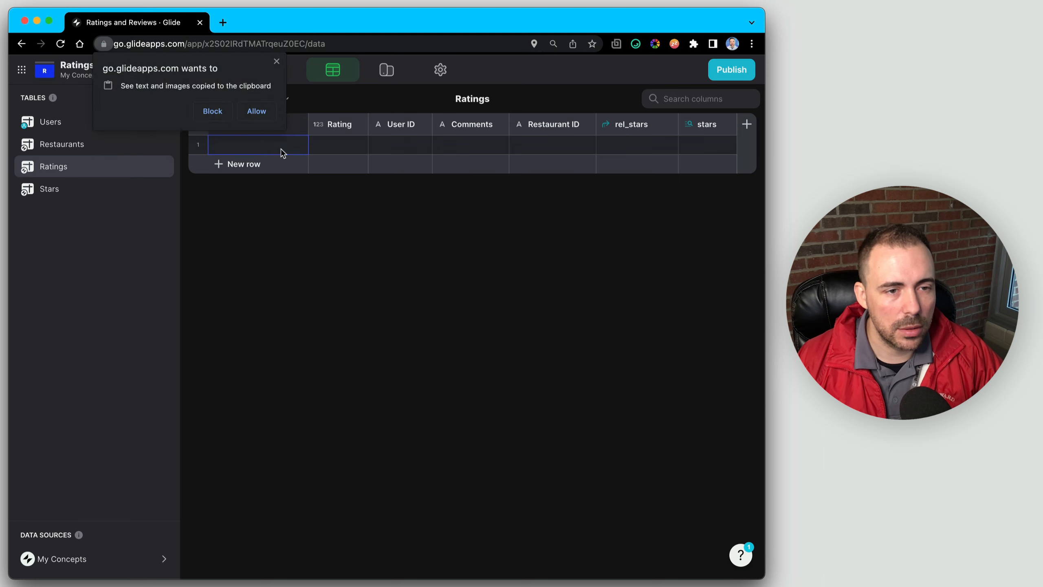
click(255, 111)
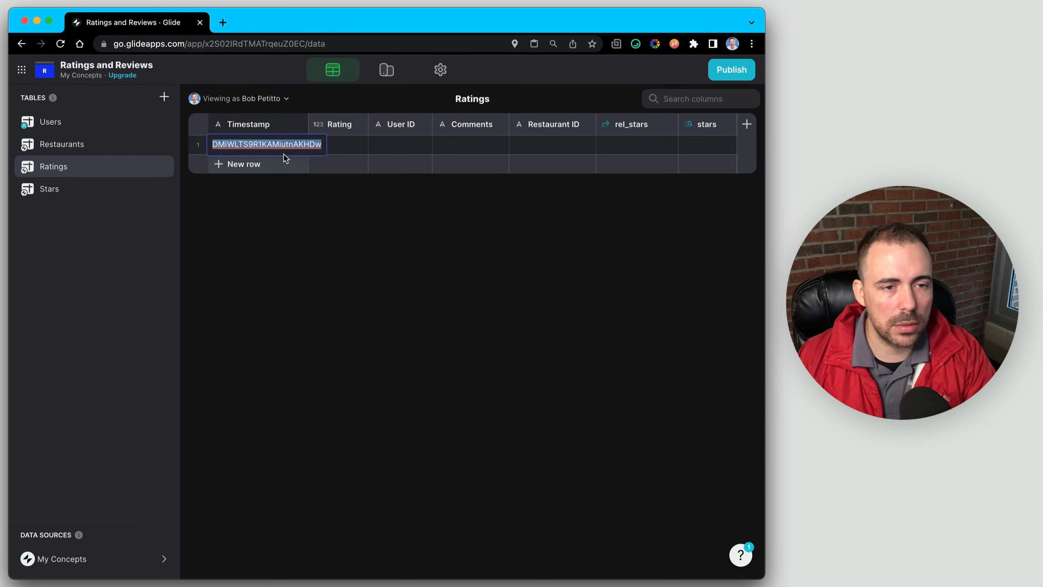
click(343, 148)
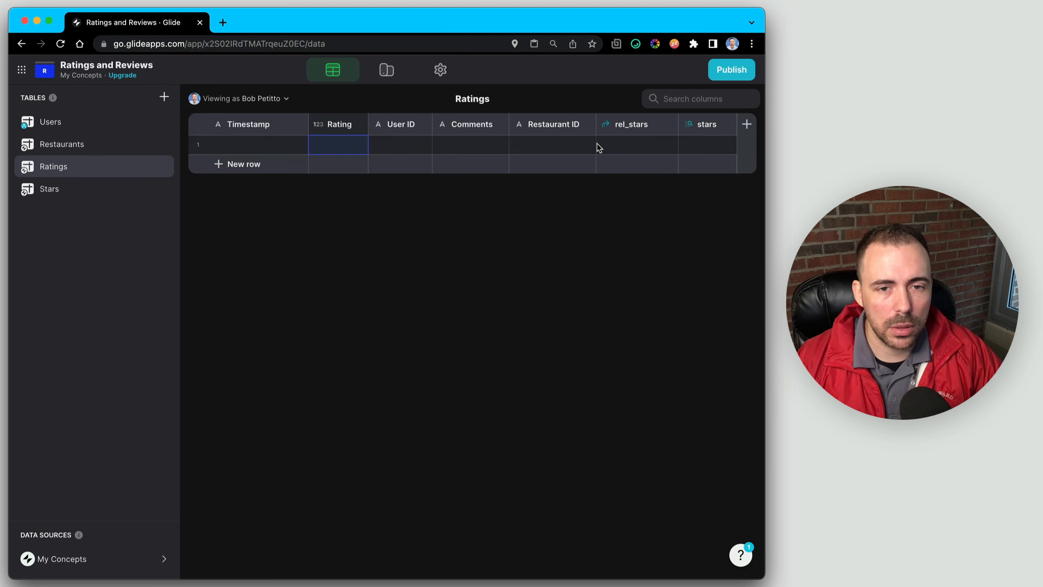
click(575, 146)
key(cmd+v)
drag(565, 129, 336, 131)
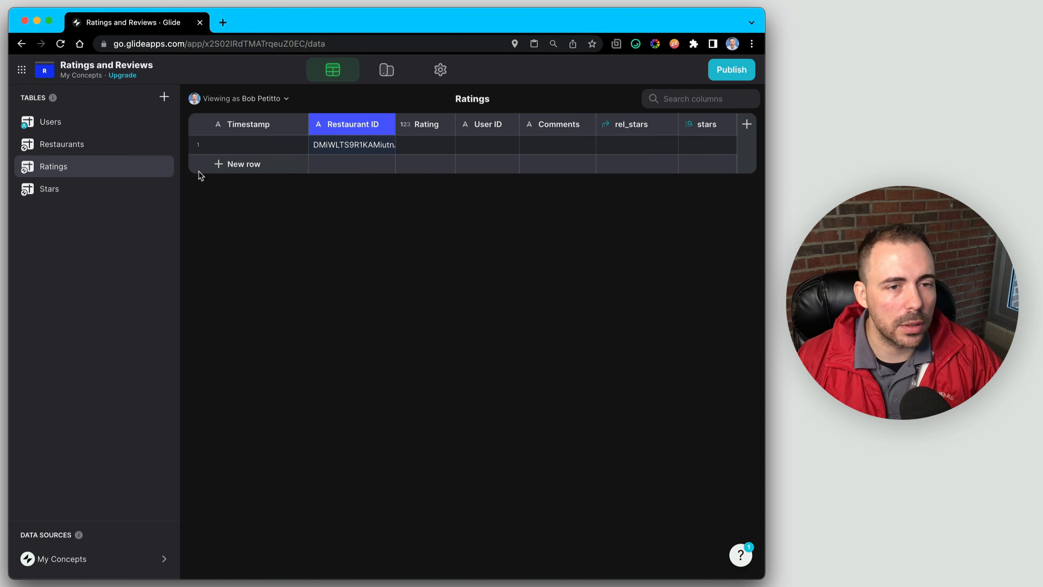
Change the ratingCount rollup in the Restaurants table to count Restaurant ID through rel_ratings, and save it
click(52, 145)
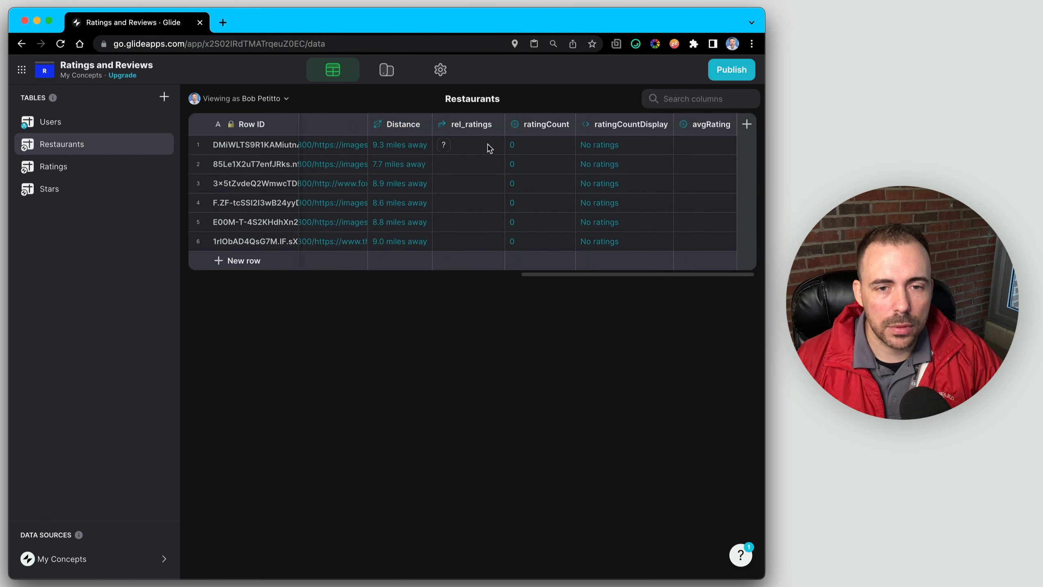
click(472, 149)
click(531, 149)
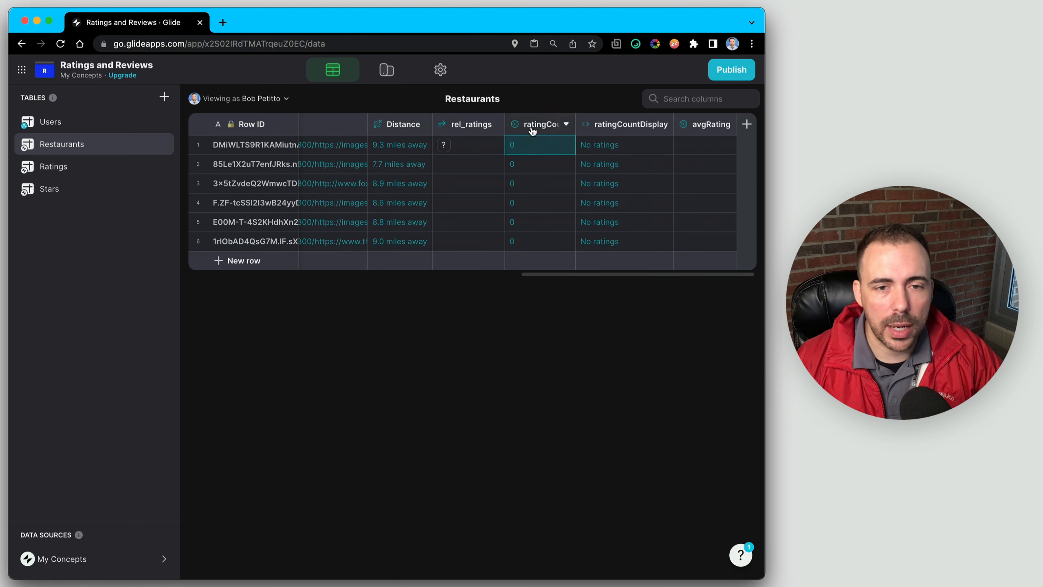
double_click(531, 124)
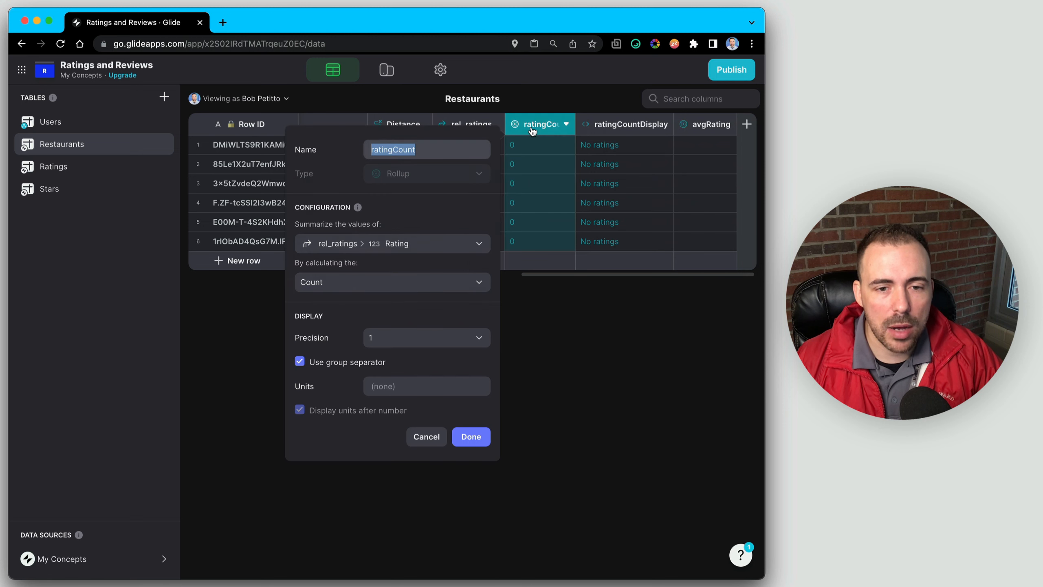
click(367, 243)
mouse_move(390, 289)
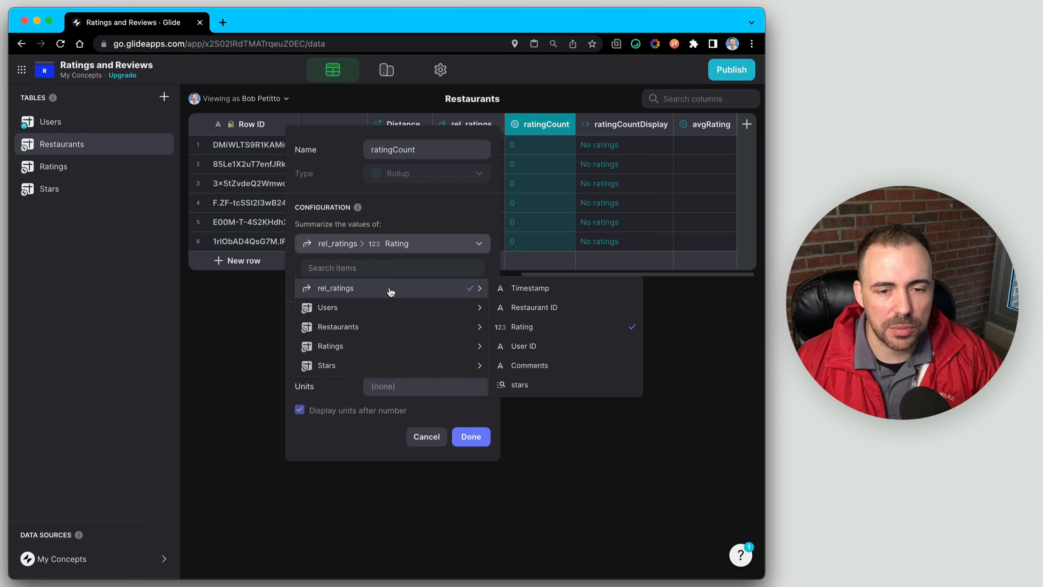
click(534, 307)
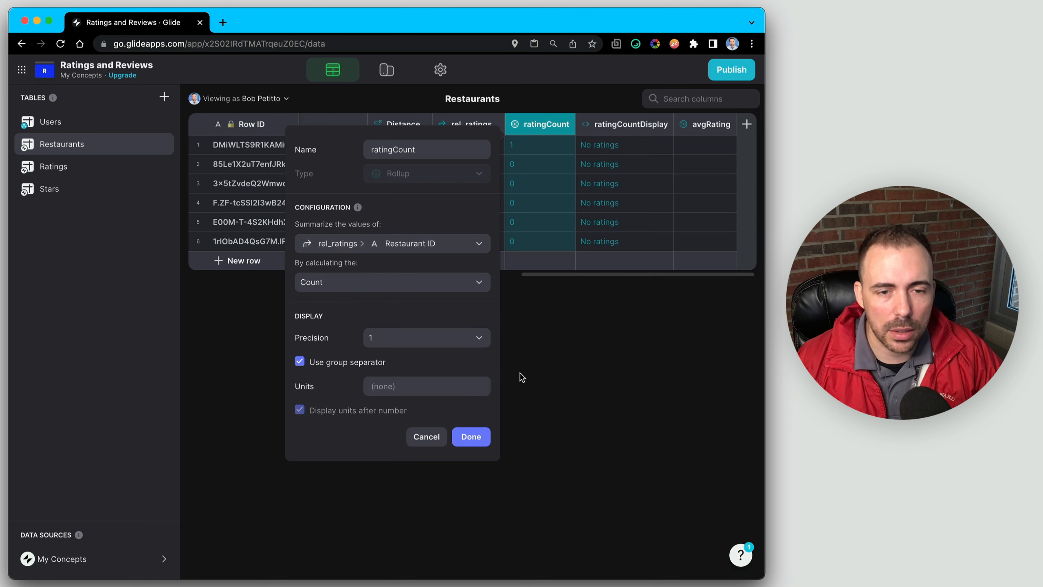
click(471, 436)
click(598, 150)
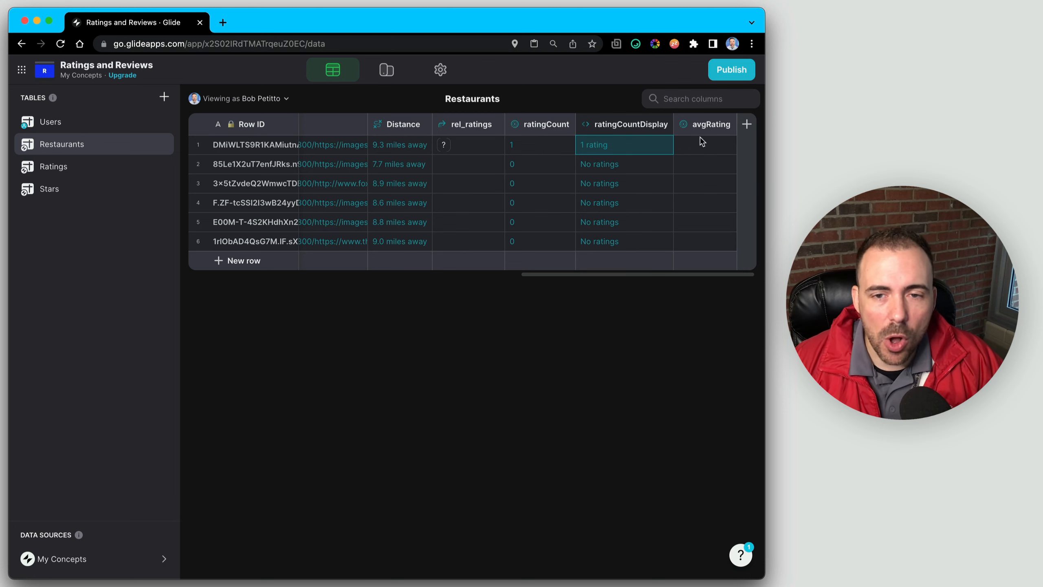
Add a second row to the Ratings table with the same Restaurant ID as the first row
click(69, 190)
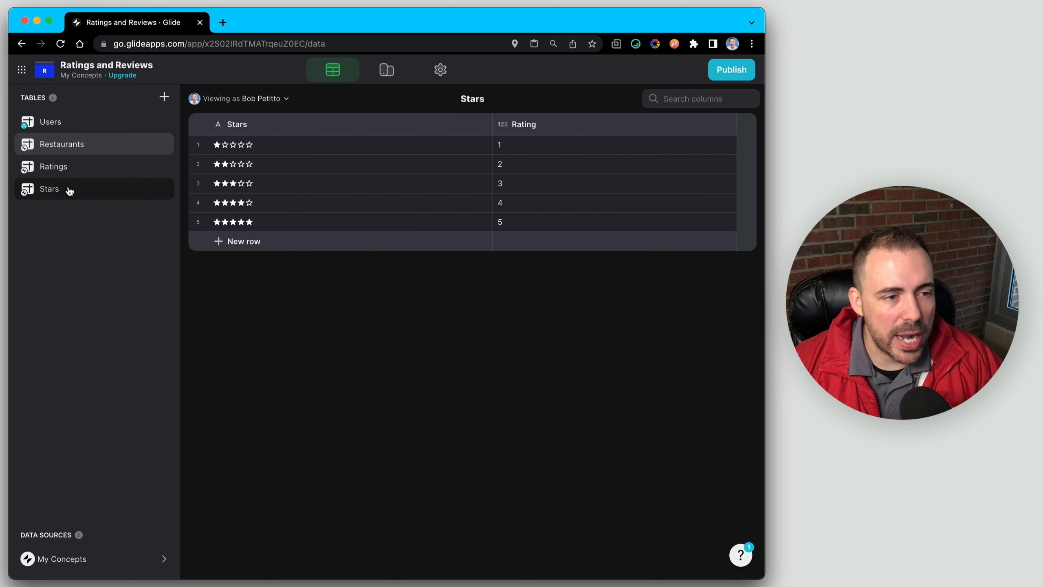
click(71, 168)
click(246, 163)
click(362, 172)
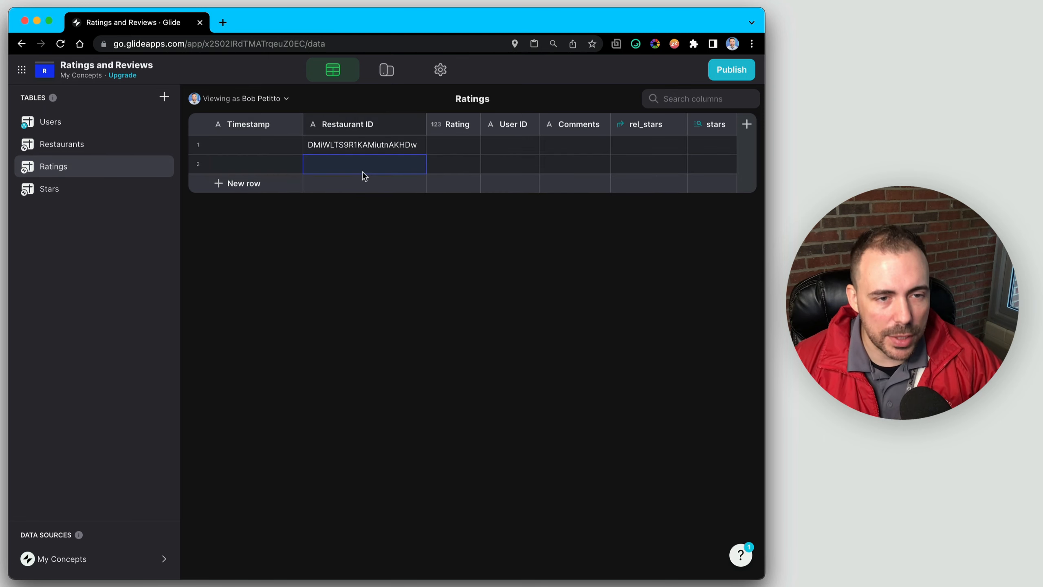
text(DMiWLTS9R1KAMiutnAKHDw)
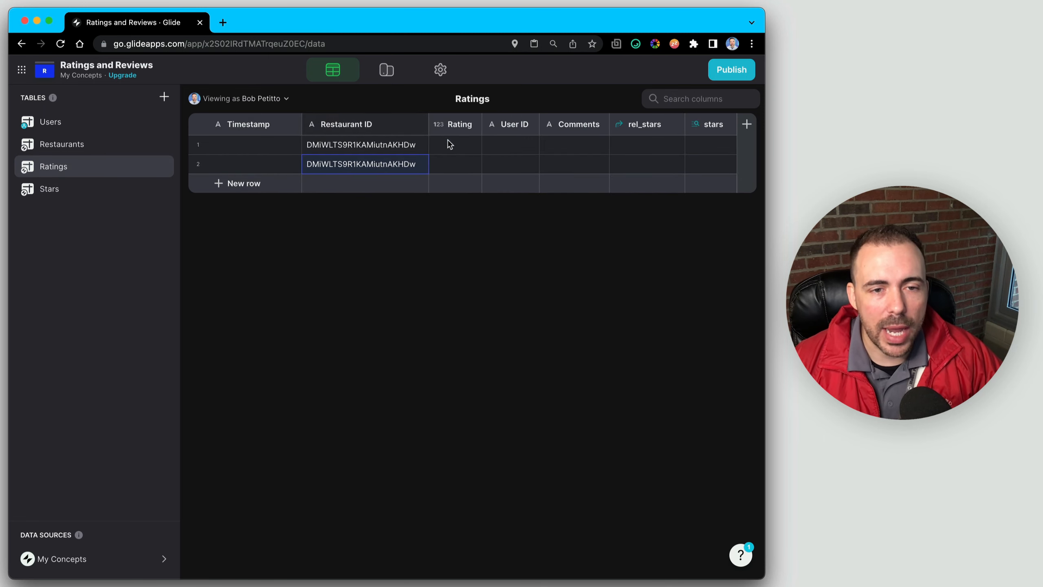
Enter a Rating of 4 in the first Ratings row and 3 in the second
click(450, 145)
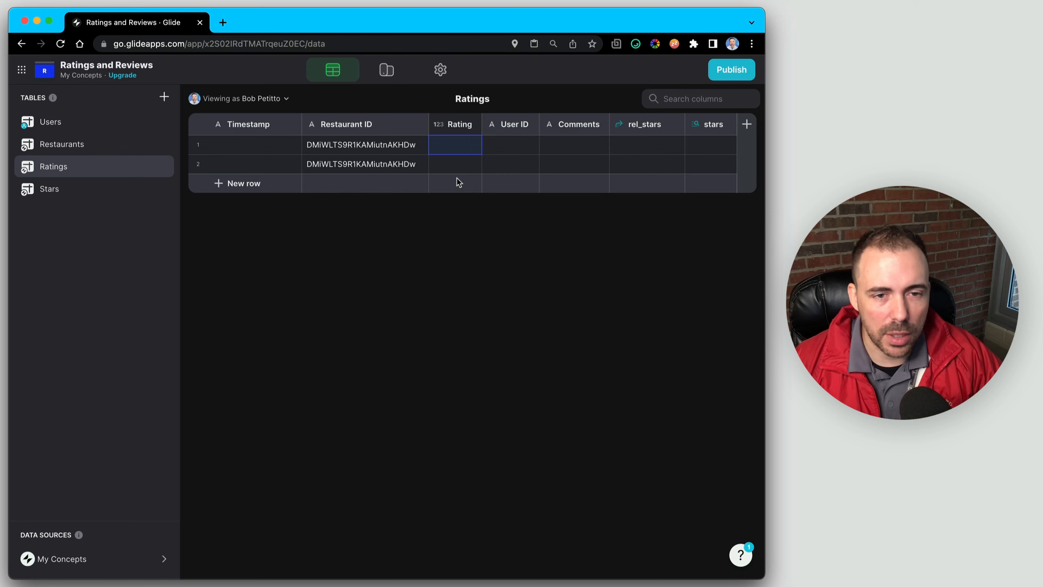
text(4)
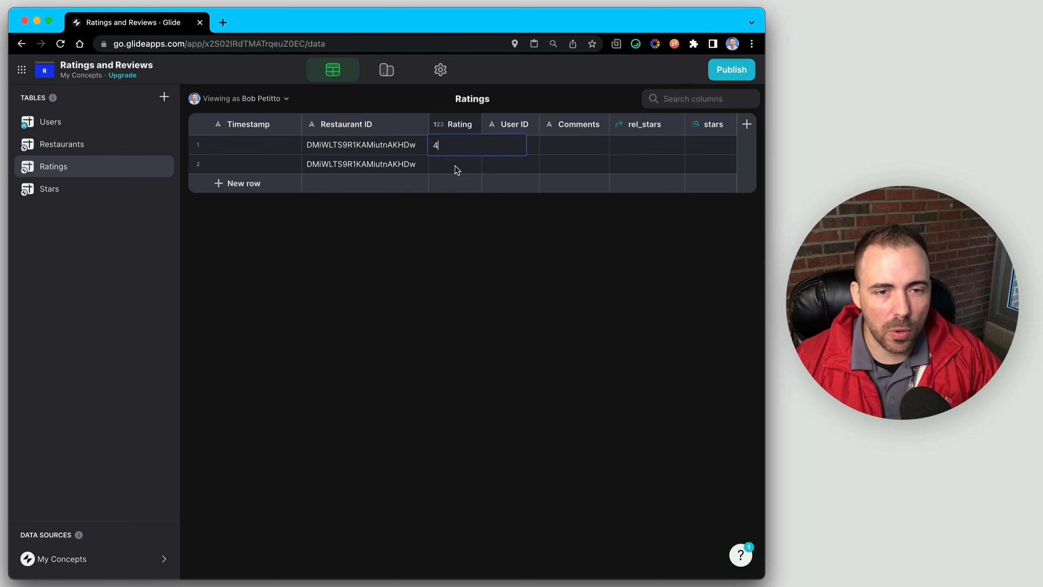
click(456, 166)
text(3)
click(543, 170)
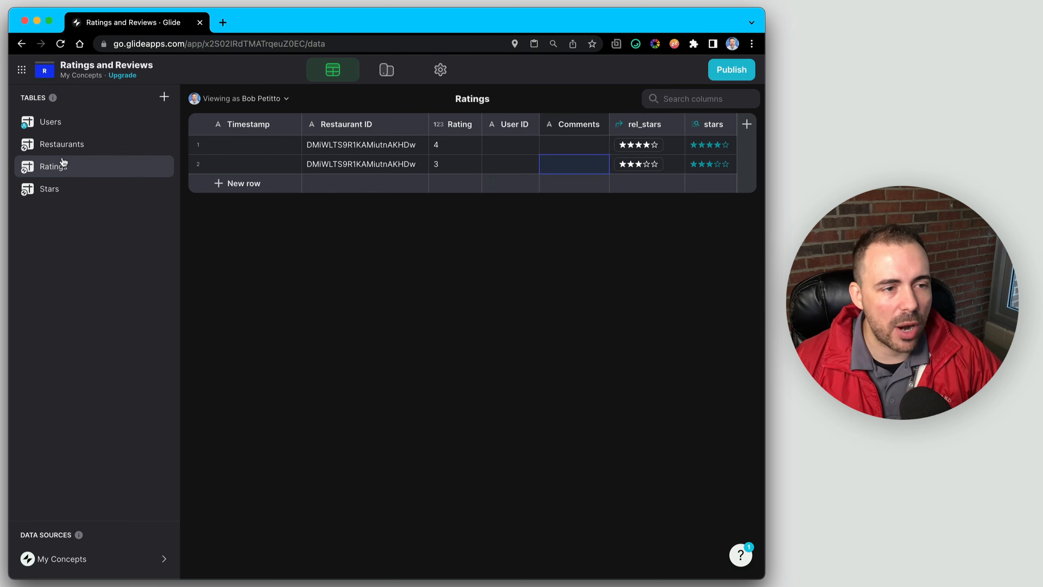
Compare the test ratings with Bacchanalia's avgRating in Restaurants and the star levels available in the Stars table
click(448, 147)
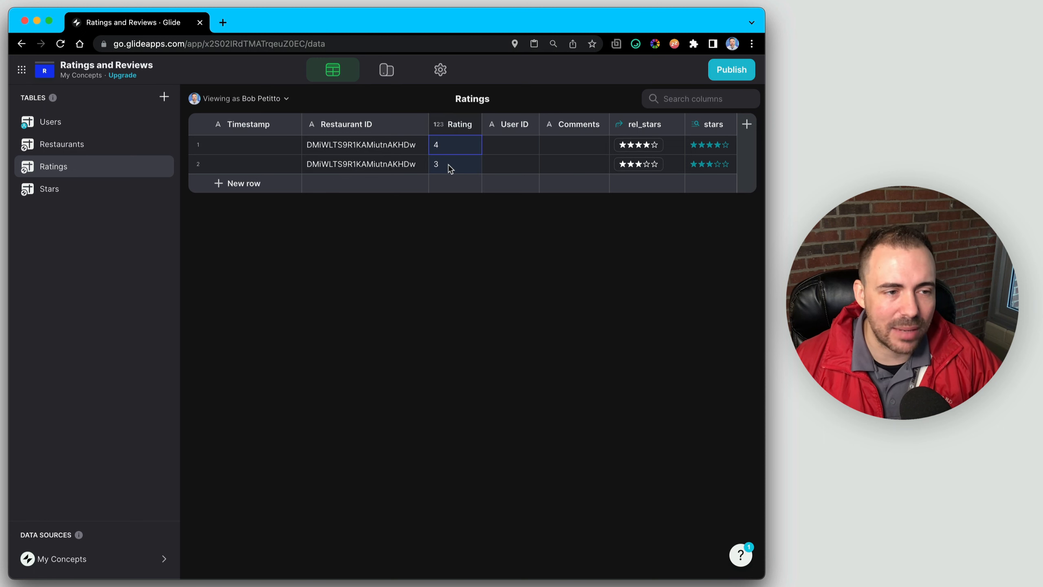
click(85, 154)
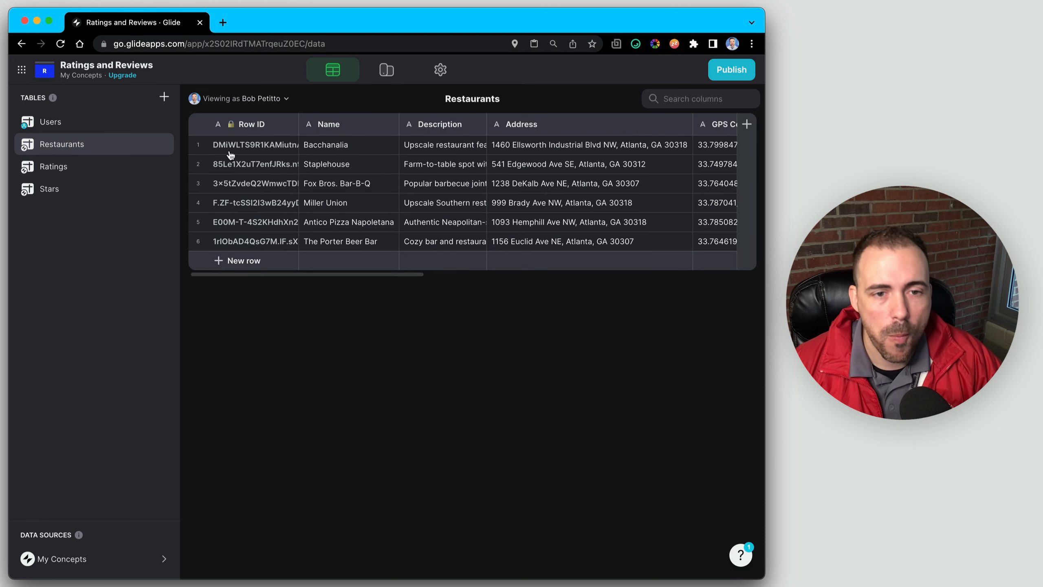
scroll(528, 198, right, 10)
click(692, 146)
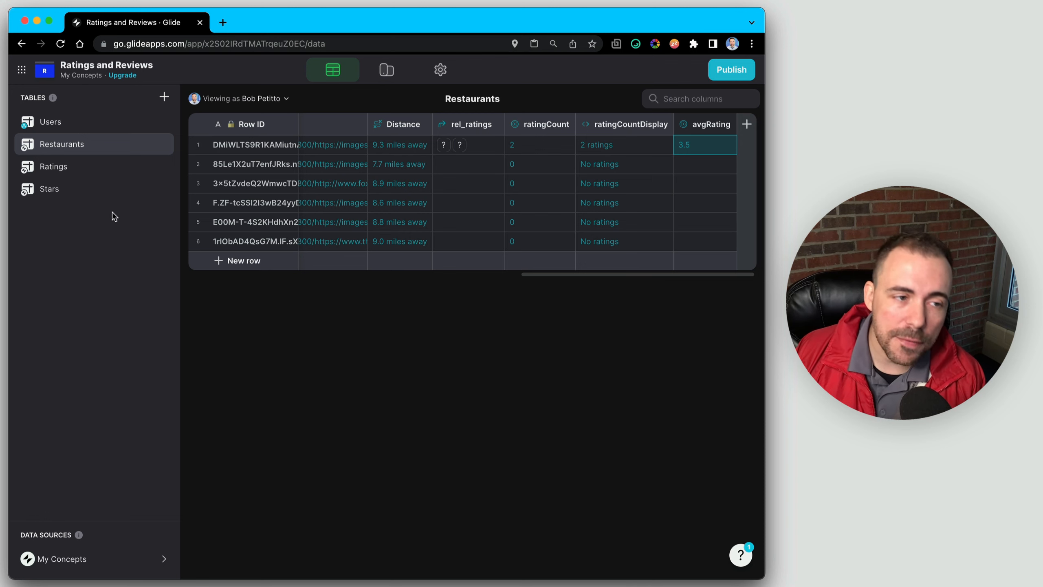
click(52, 191)
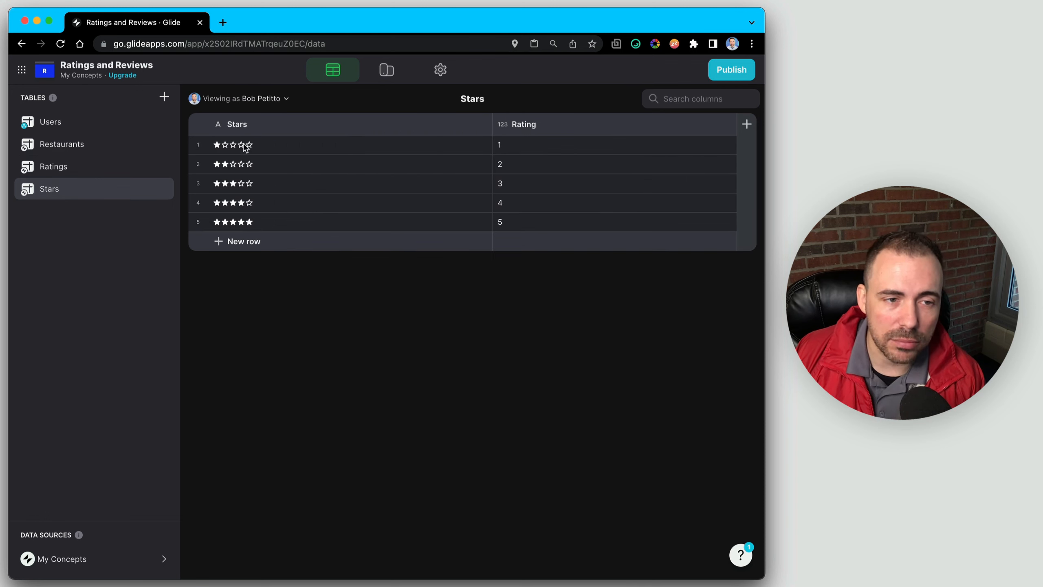
drag(225, 148, 230, 221)
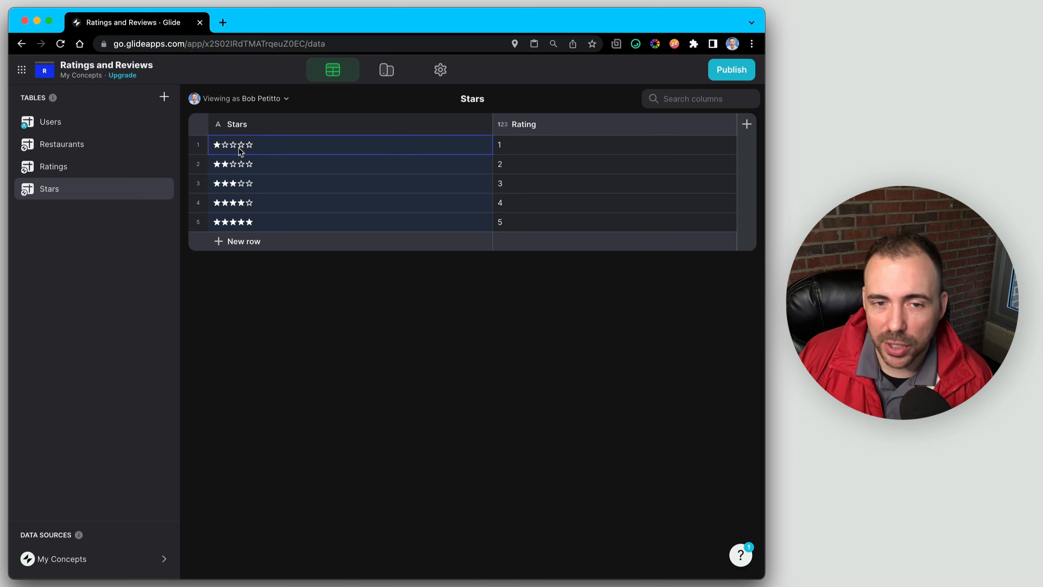
Add a Math column named roundedRating directly after avgRating in the Restaurants table
click(78, 166)
click(81, 146)
scroll(598, 142, right, 10)
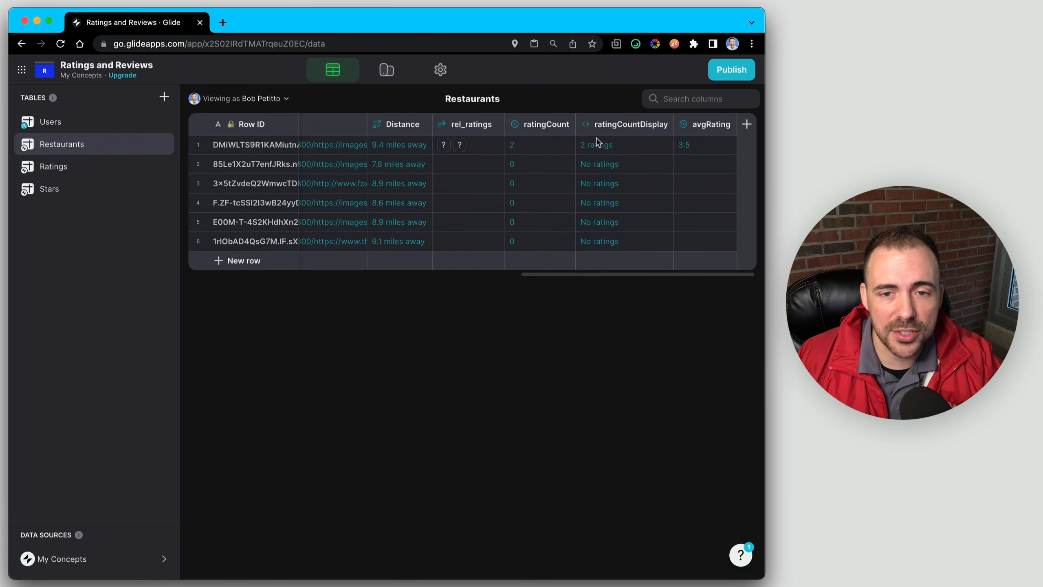
click(728, 125)
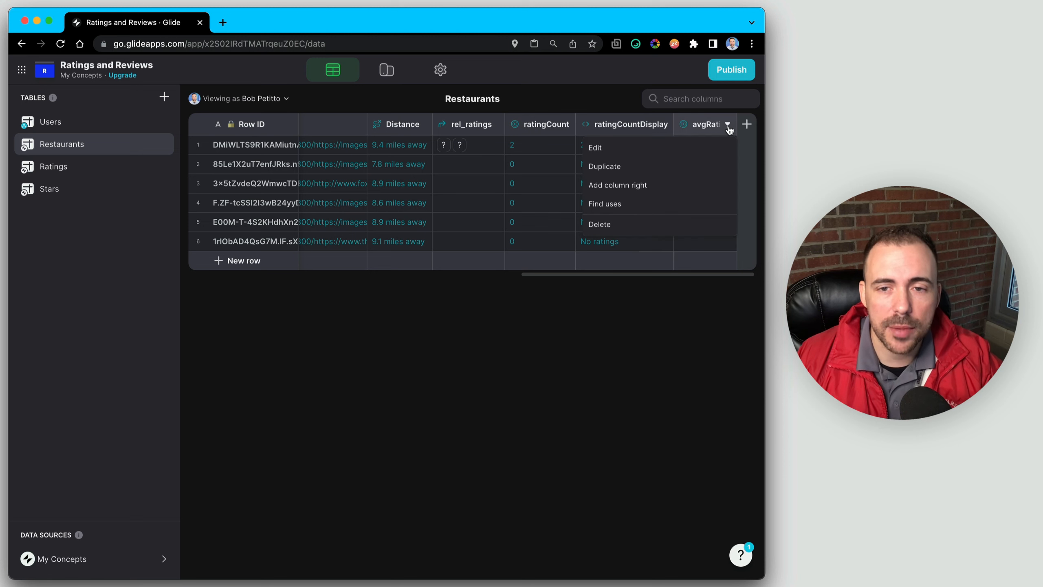
click(656, 190)
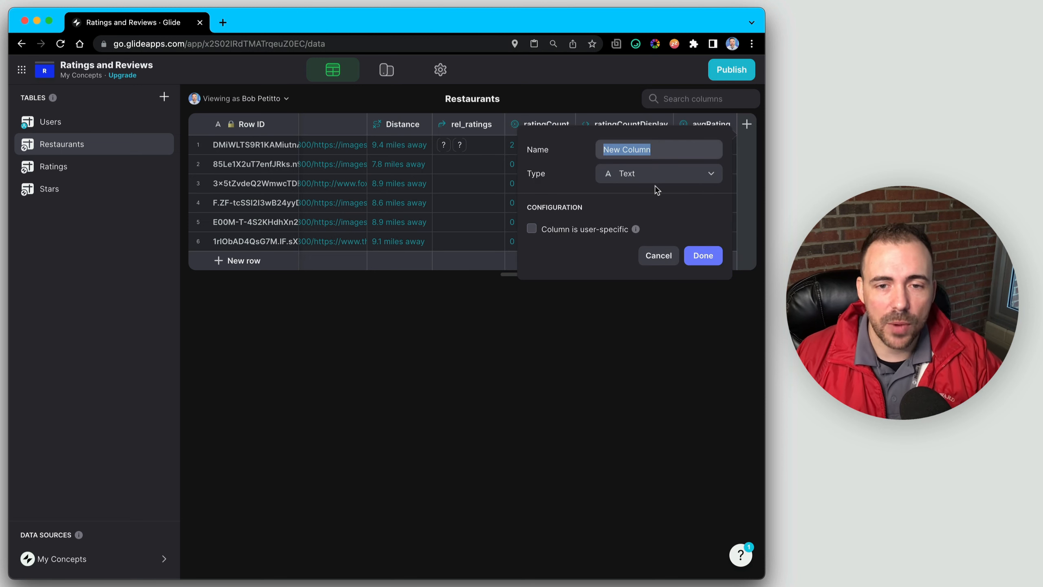
text(roundedRating)
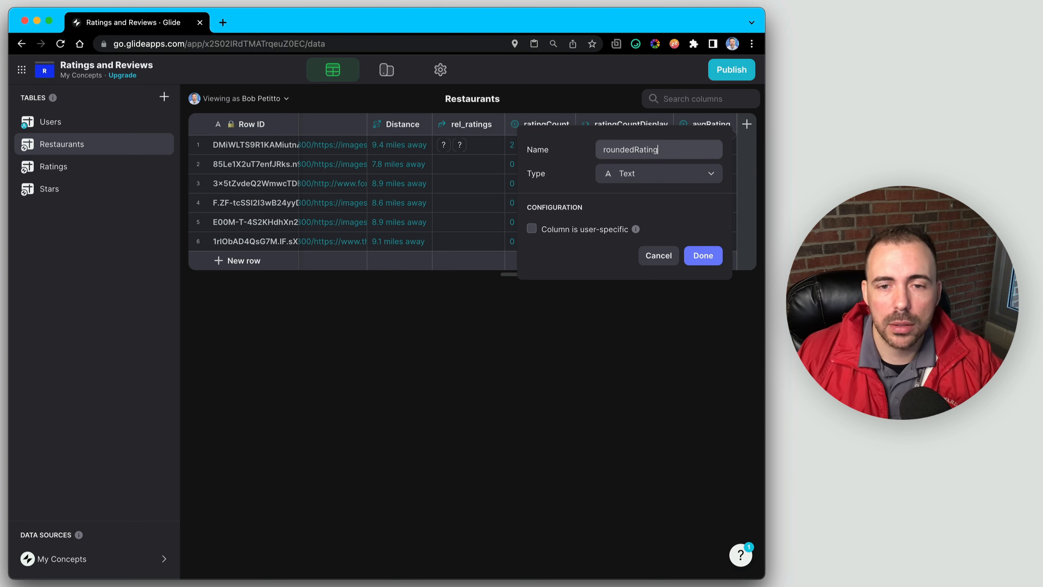
click(623, 179)
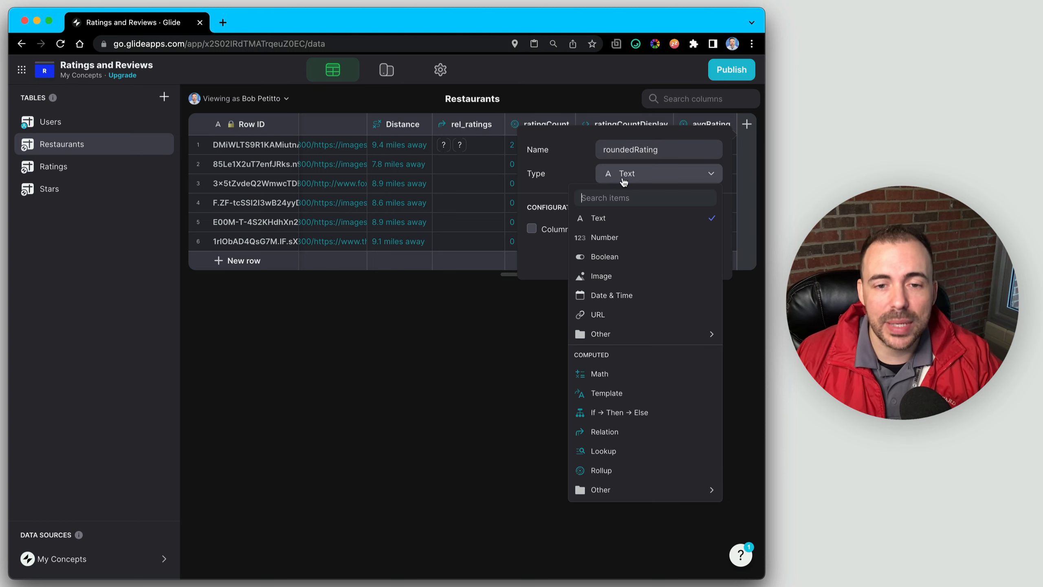
click(600, 374)
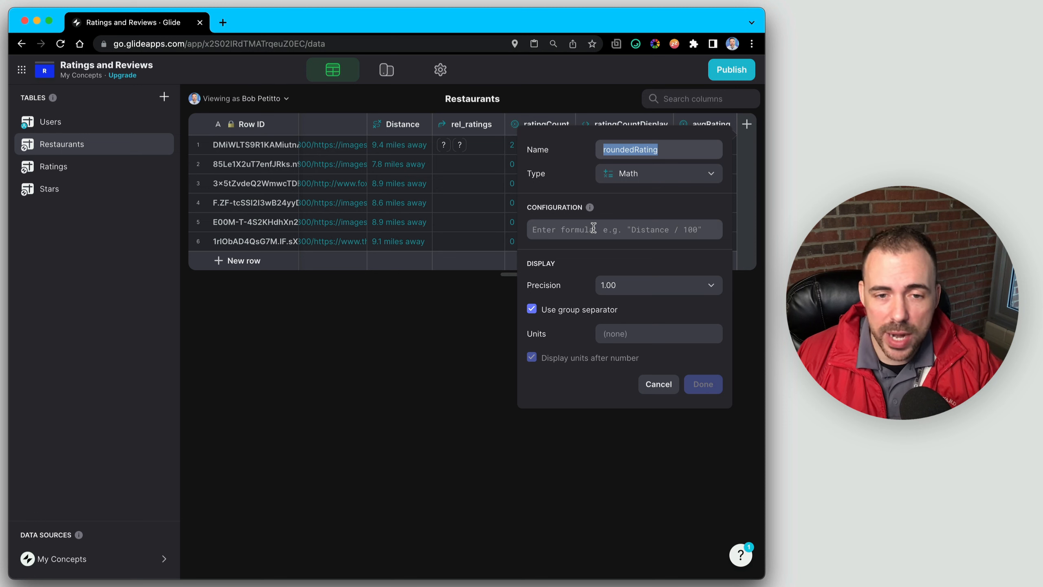
Set the roundedRating formula to round(avg) with avg mapped to avgRating, choose precision 1, save it, and check Bacchanalia's row
click(593, 229)
text(rou)
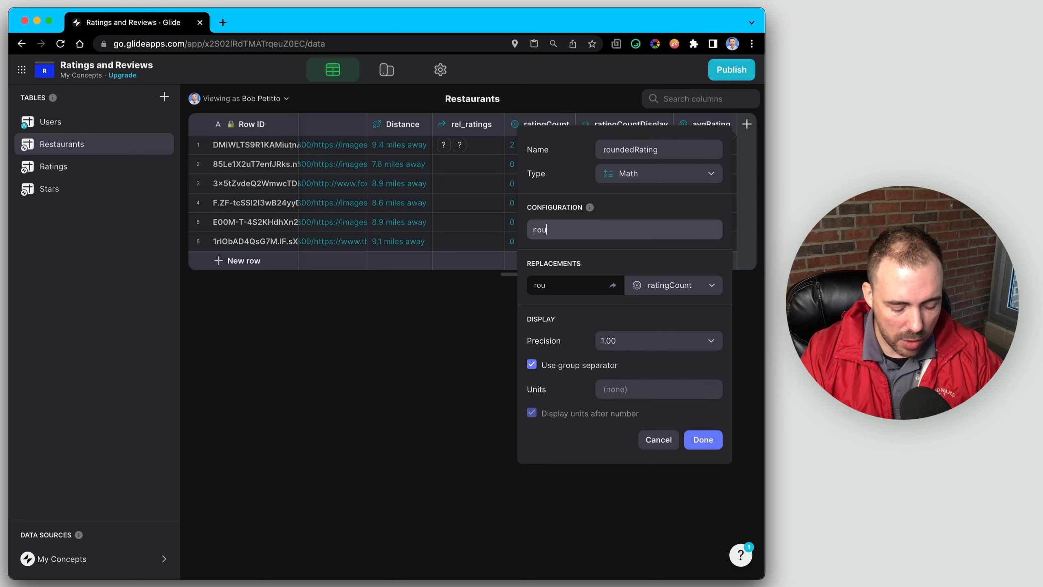
text(nd(avg))
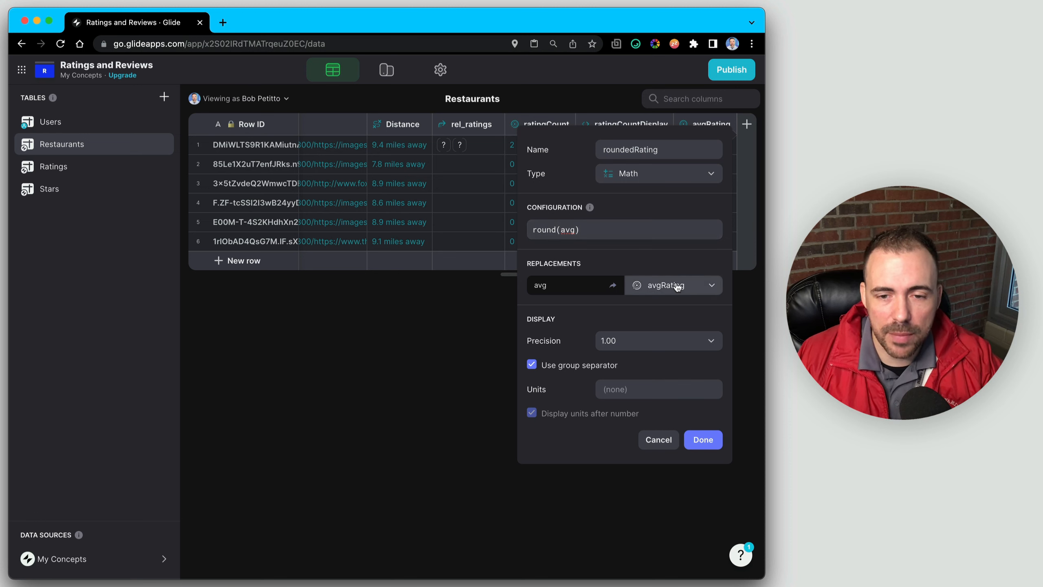
click(620, 340)
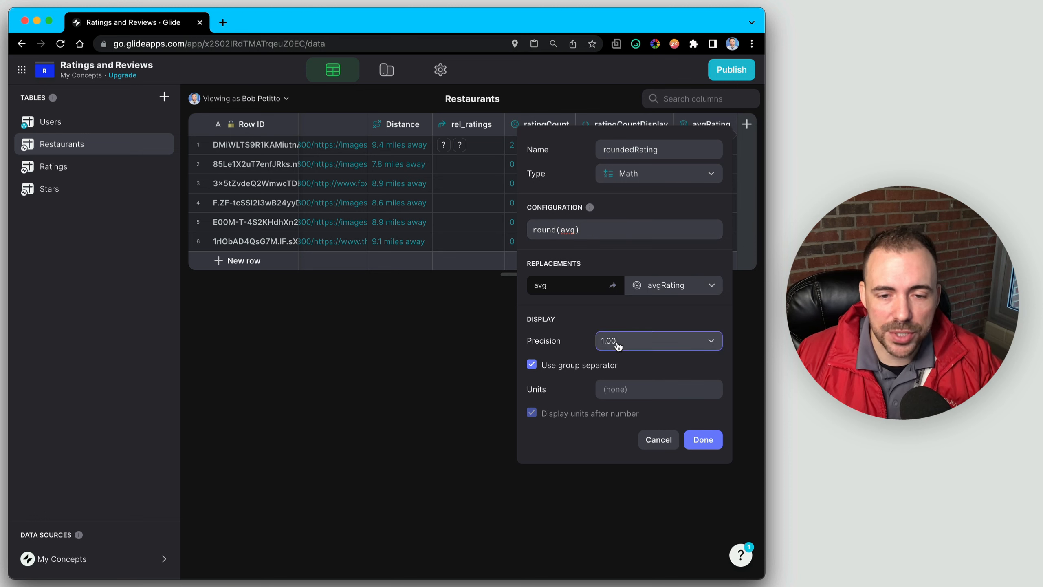
click(602, 371)
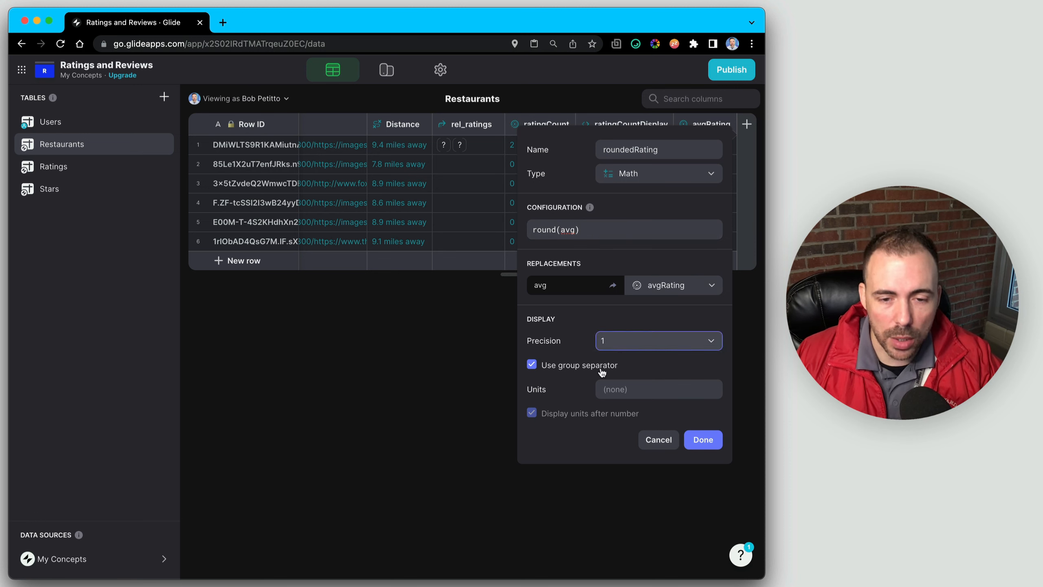
click(703, 448)
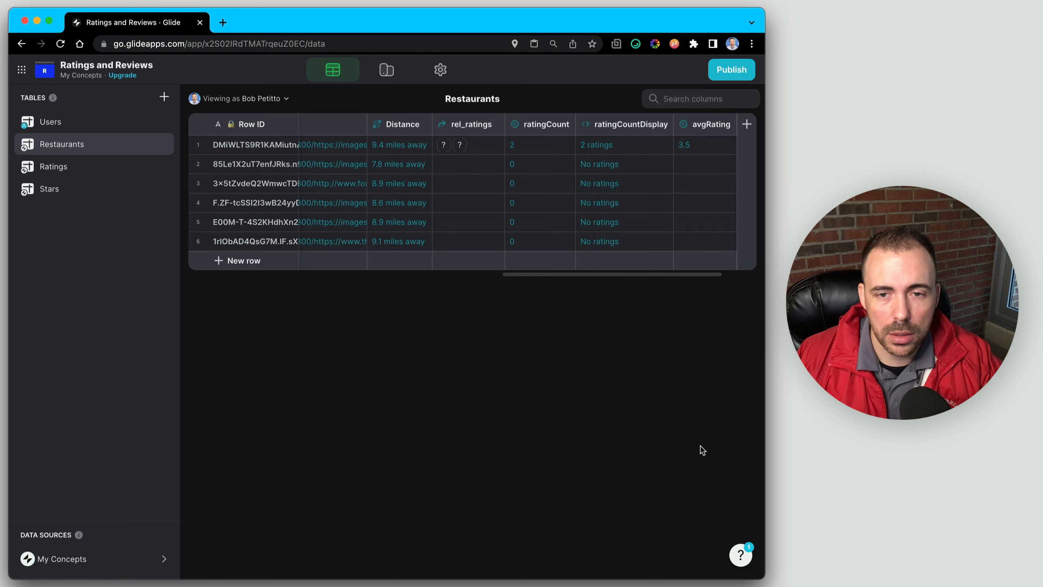
click(700, 146)
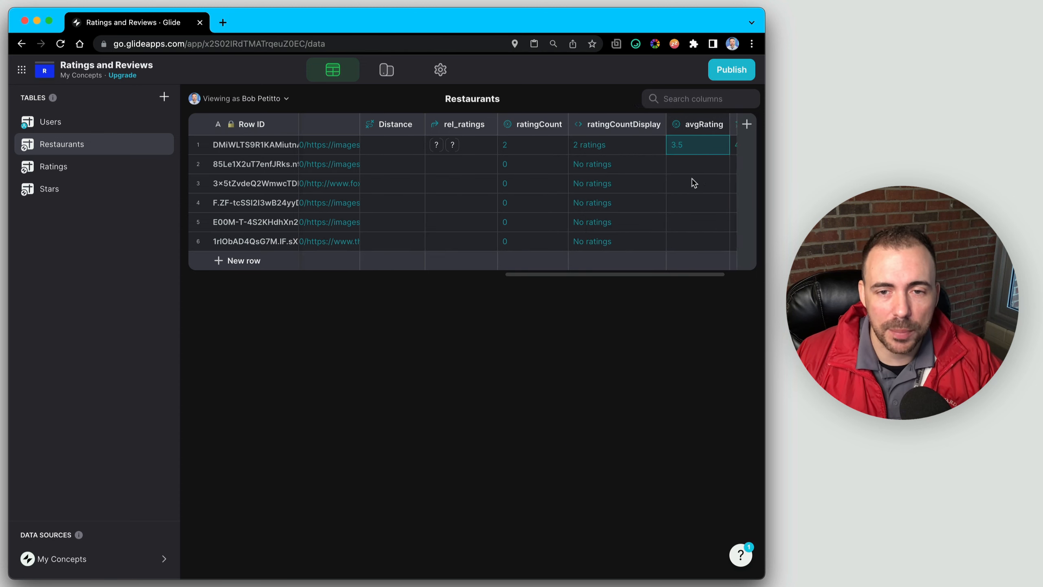
click(674, 145)
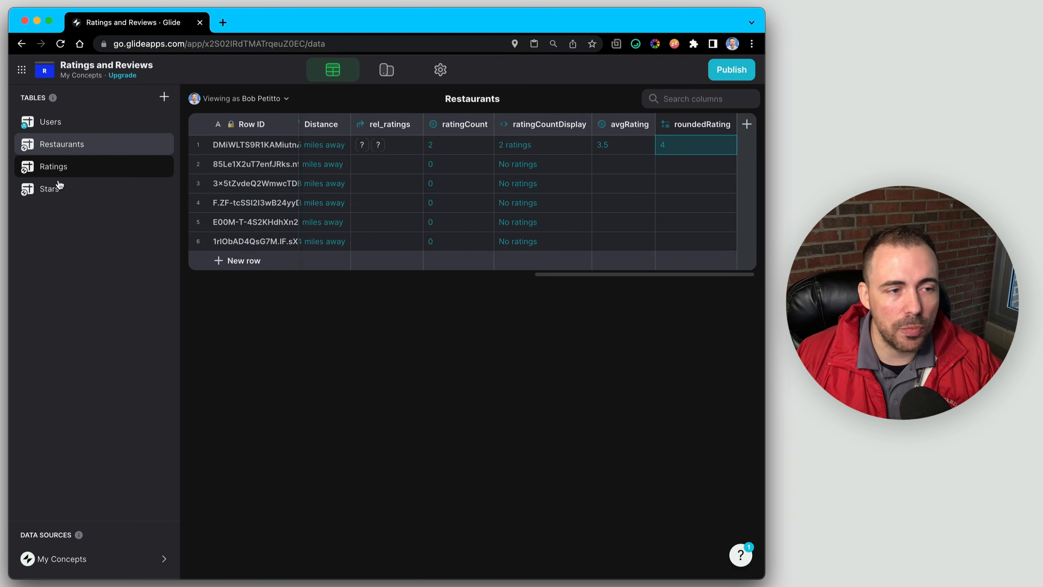
Add a Relation column named rel_roundedRating at the end of the Restaurants table
click(746, 124)
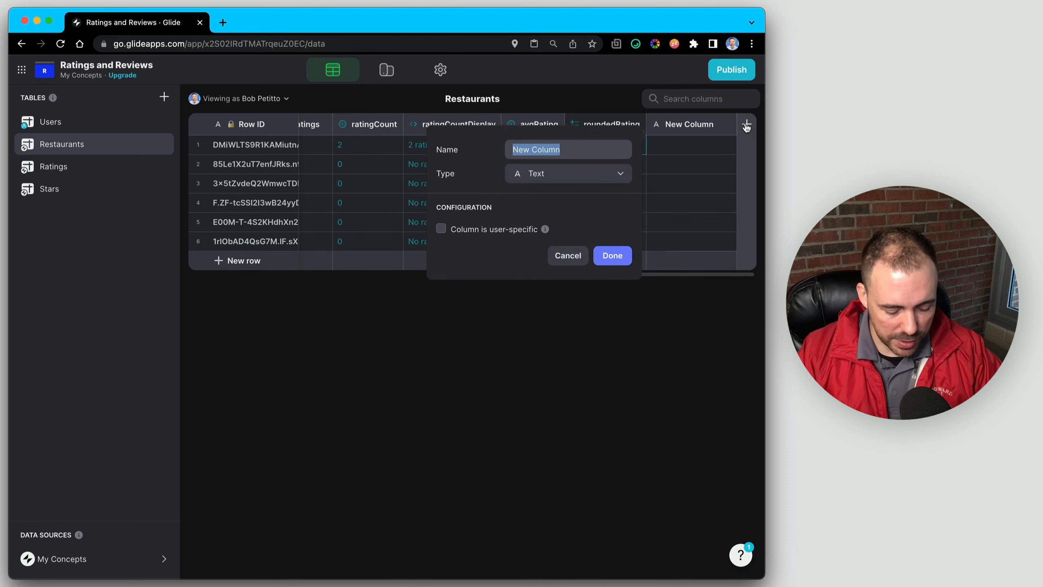
text(rel_)
text(ro)
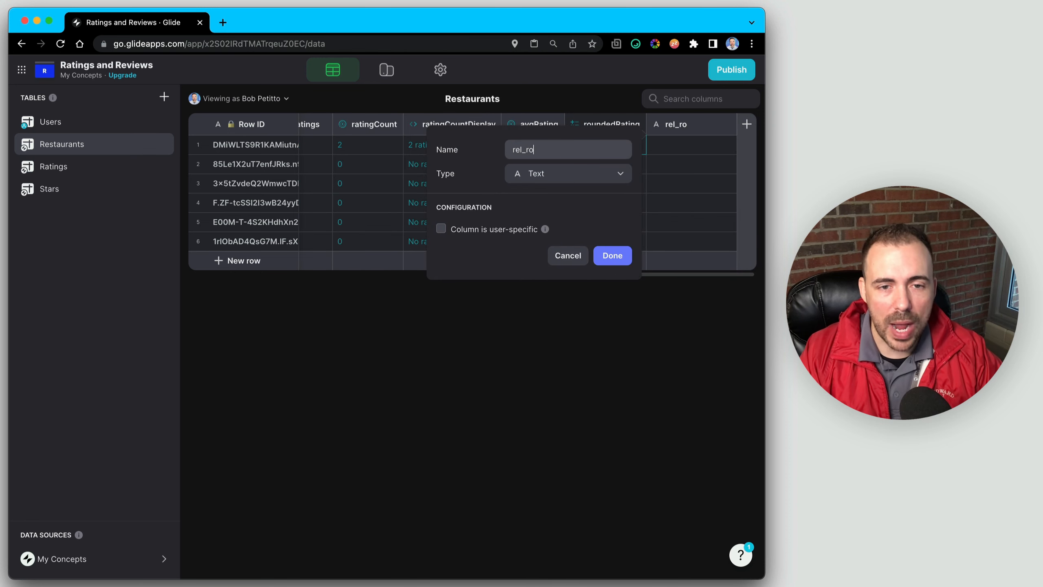
text(undedRating)
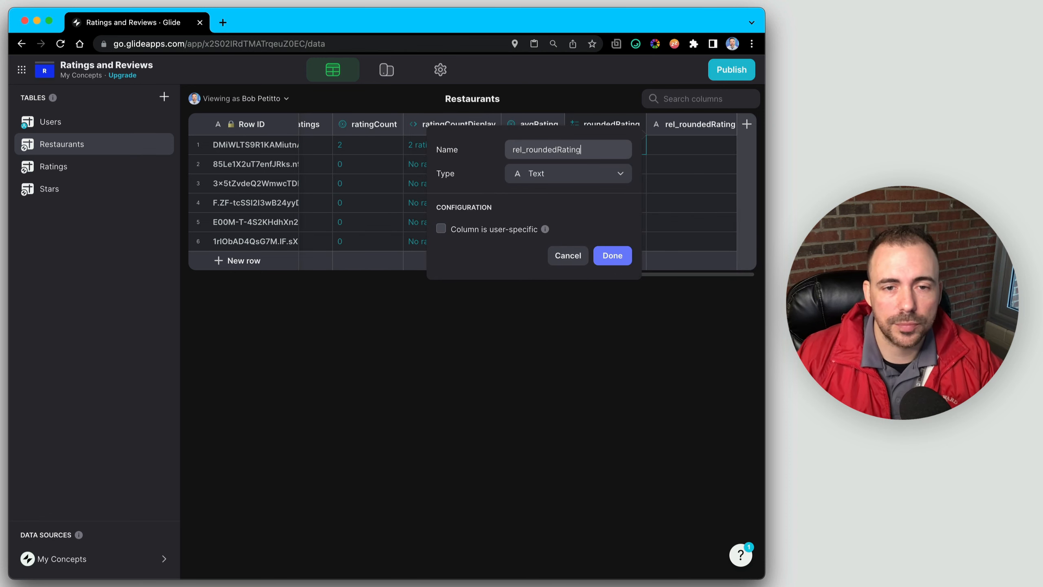
click(568, 173)
click(559, 433)
Relate roundedRating to the Rating column of the Stars table as a single match, and save the relation
click(510, 244)
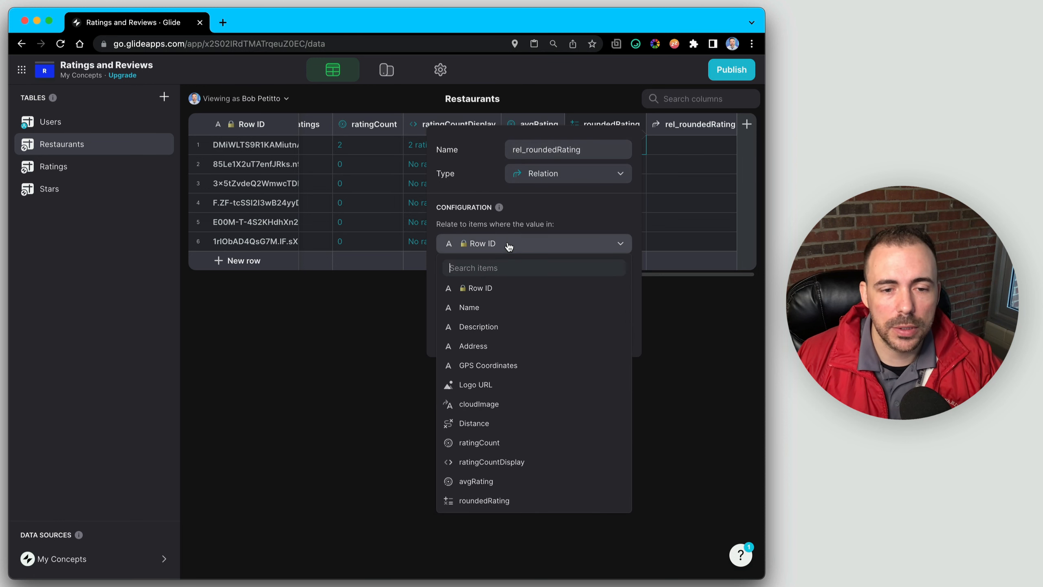
click(498, 501)
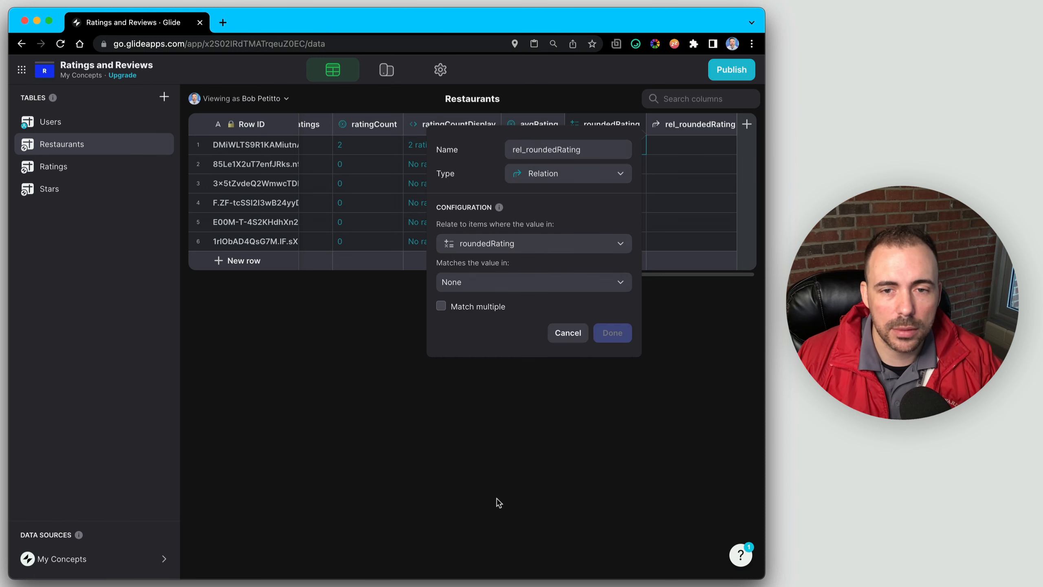
click(484, 286)
mouse_move(474, 386)
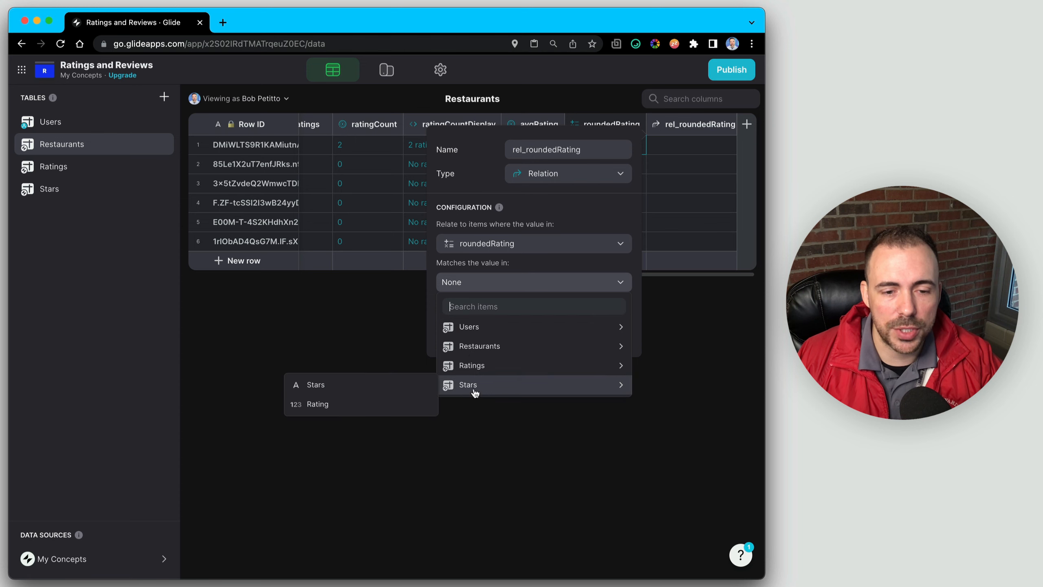
click(353, 405)
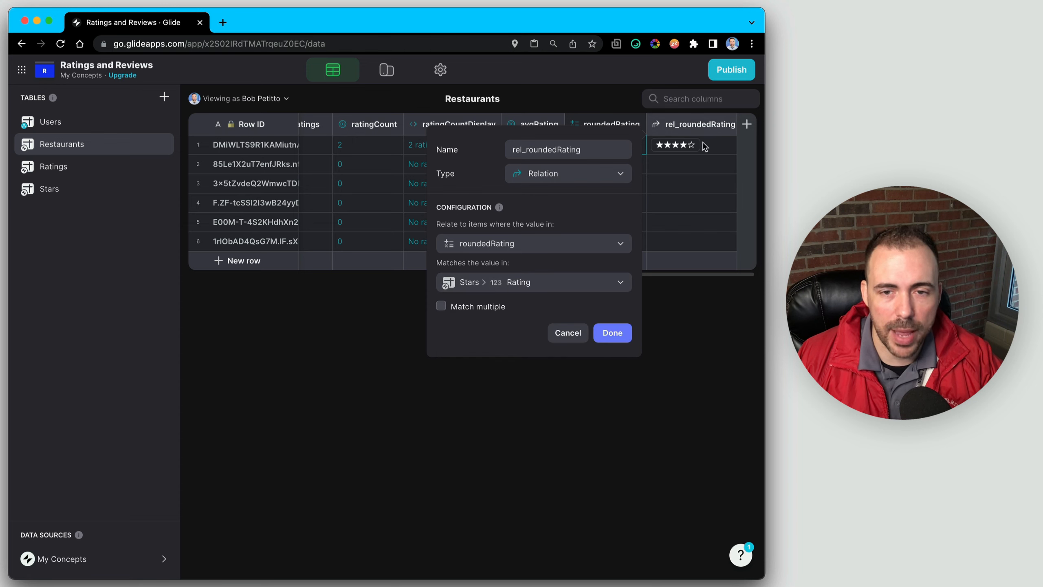
click(621, 331)
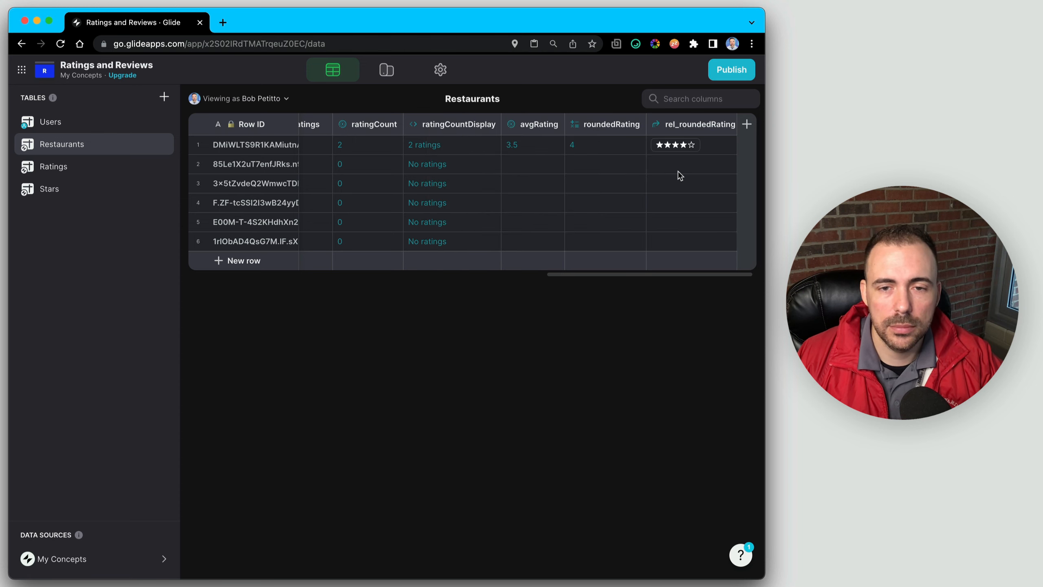
Add a Lookup column named stars to the Restaurants table that returns Stars through rel_roundedRating
click(747, 126)
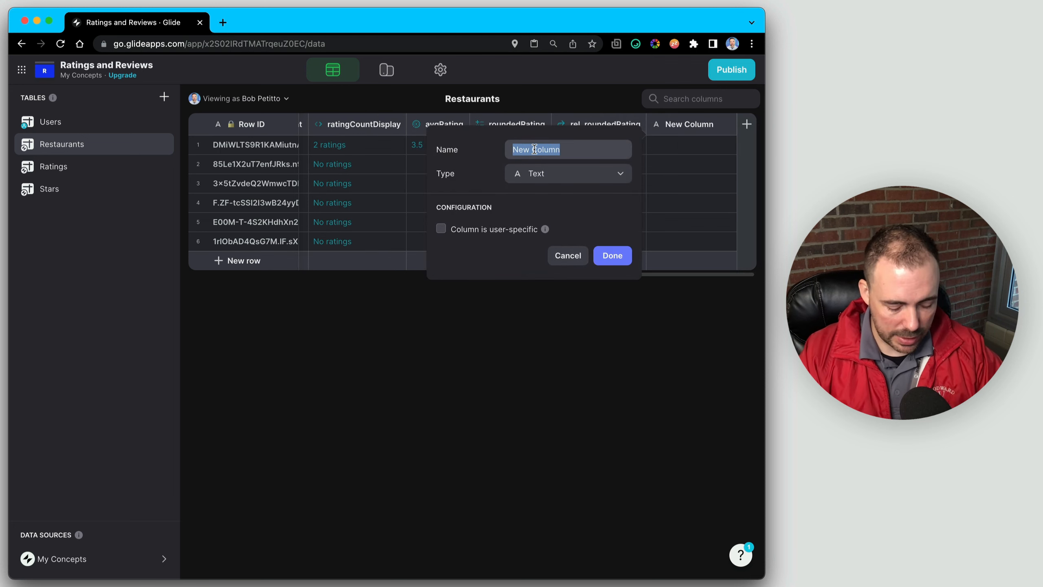
text(stars)
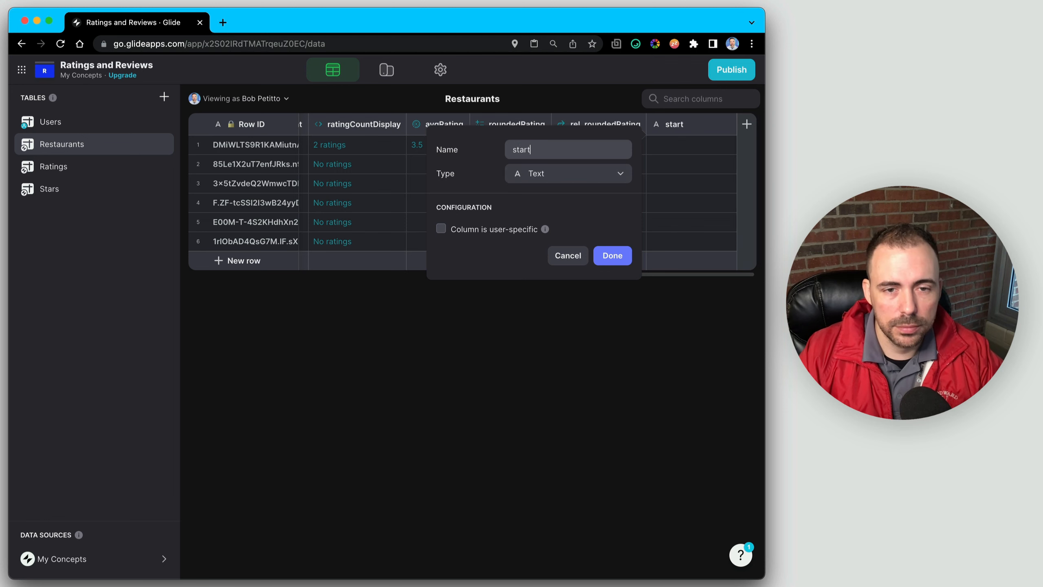
click(533, 175)
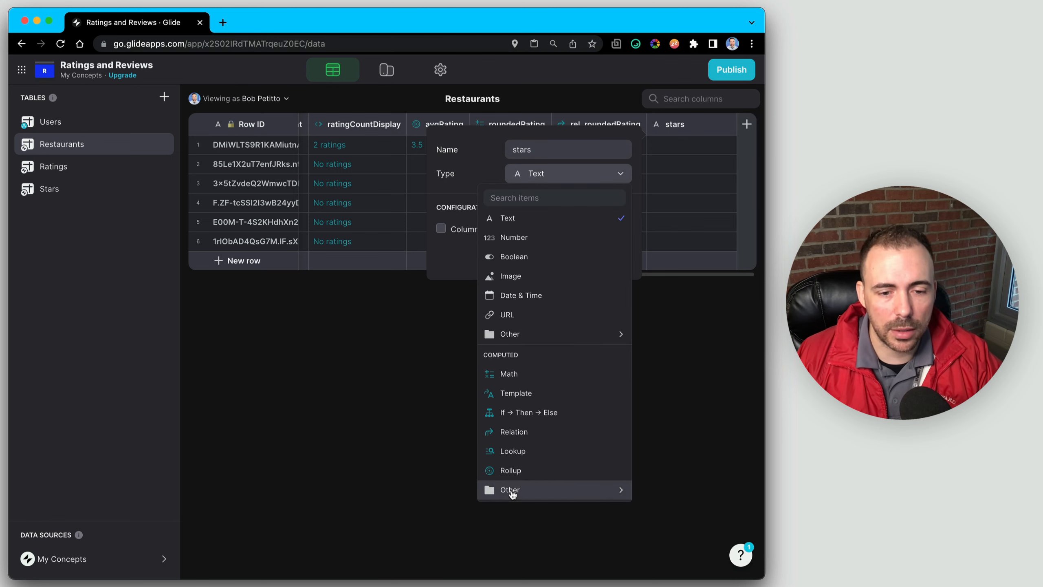
click(508, 452)
click(501, 243)
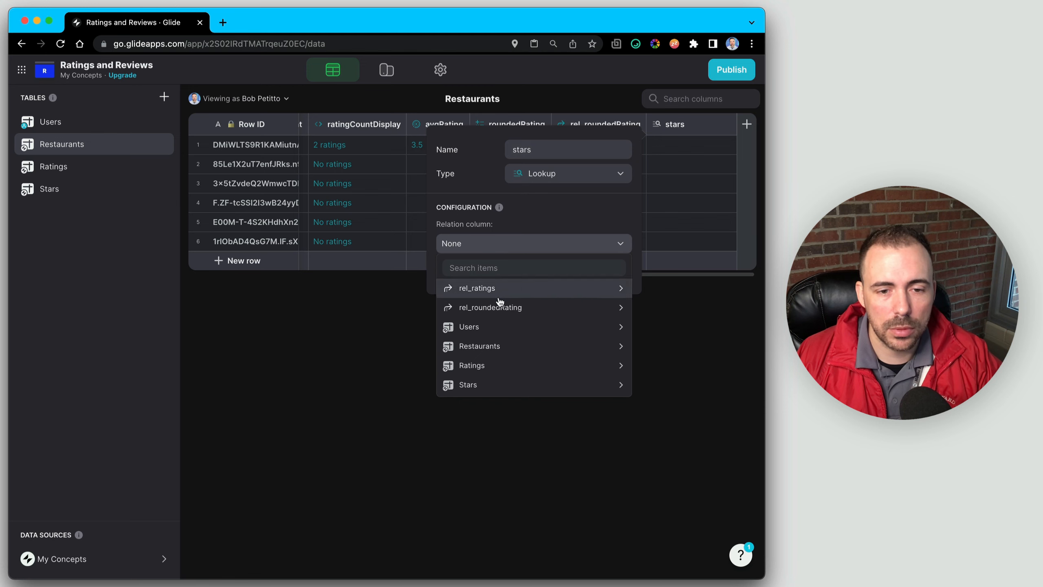
mouse_move(492, 307)
click(363, 308)
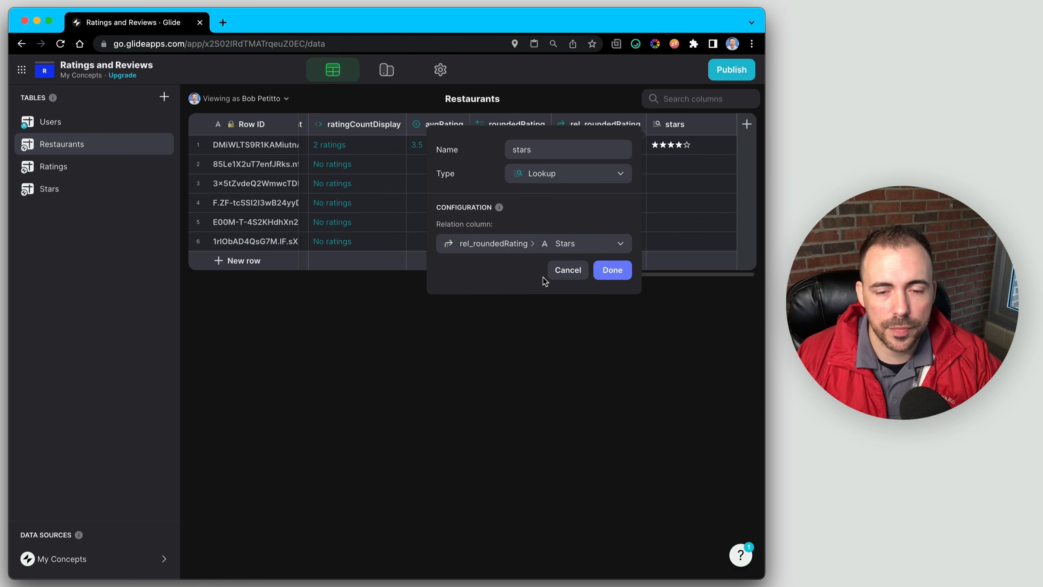
click(603, 271)
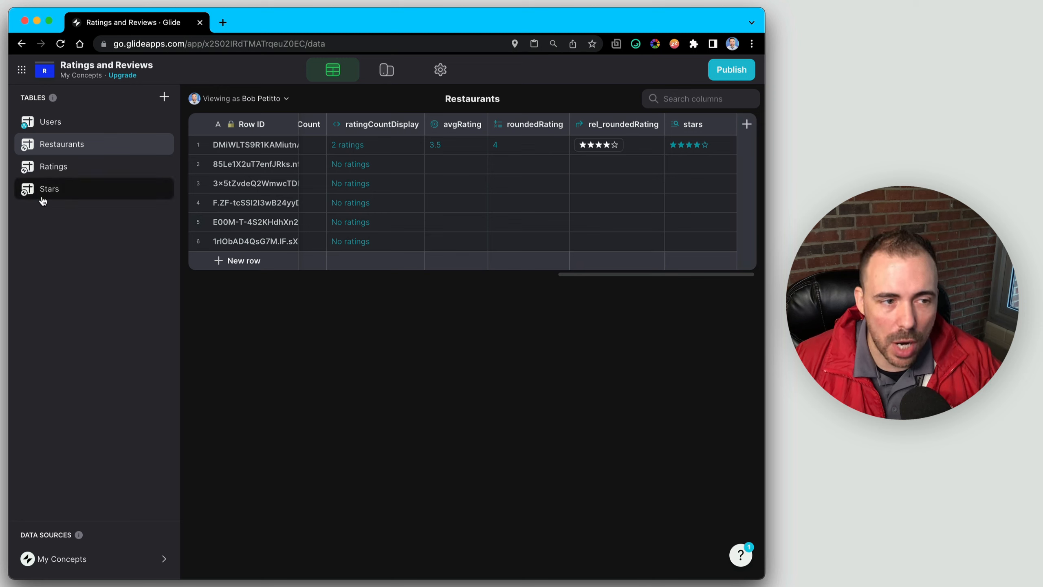
Add a third row to the Ratings table and set the three ratings to 0, 0 and 1
click(52, 175)
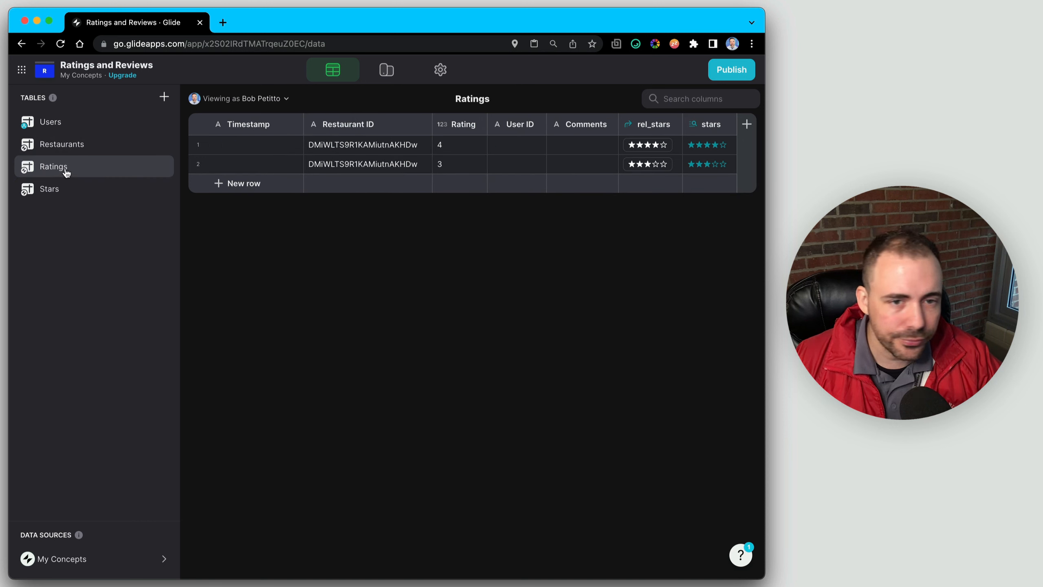
click(443, 145)
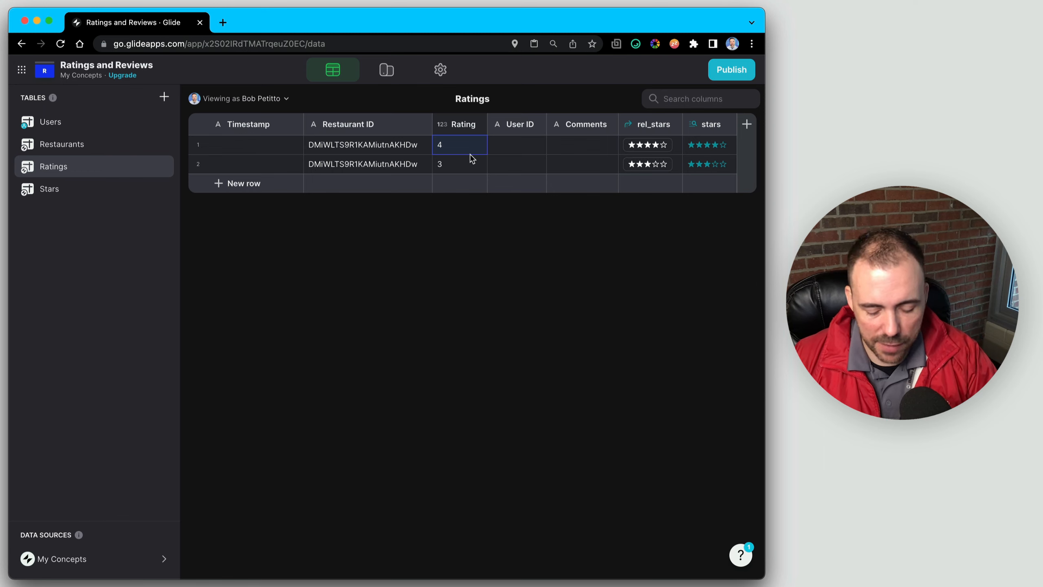
click(245, 191)
click(448, 147)
text(0)
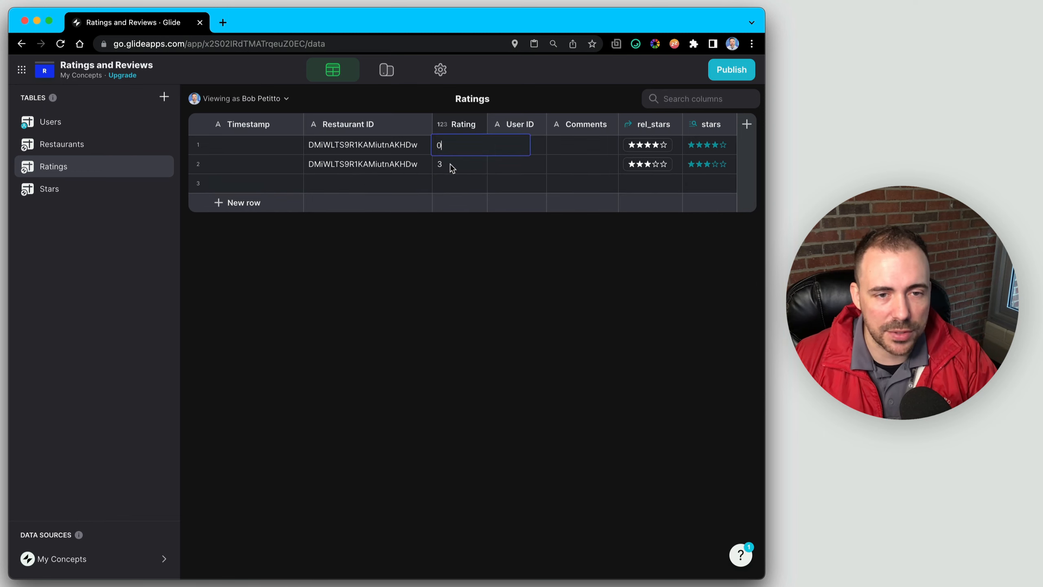
click(450, 163)
text(0)
click(454, 188)
text(1)
Copy the Restaurant ID from the second row of the Ratings table into the third row
click(394, 164)
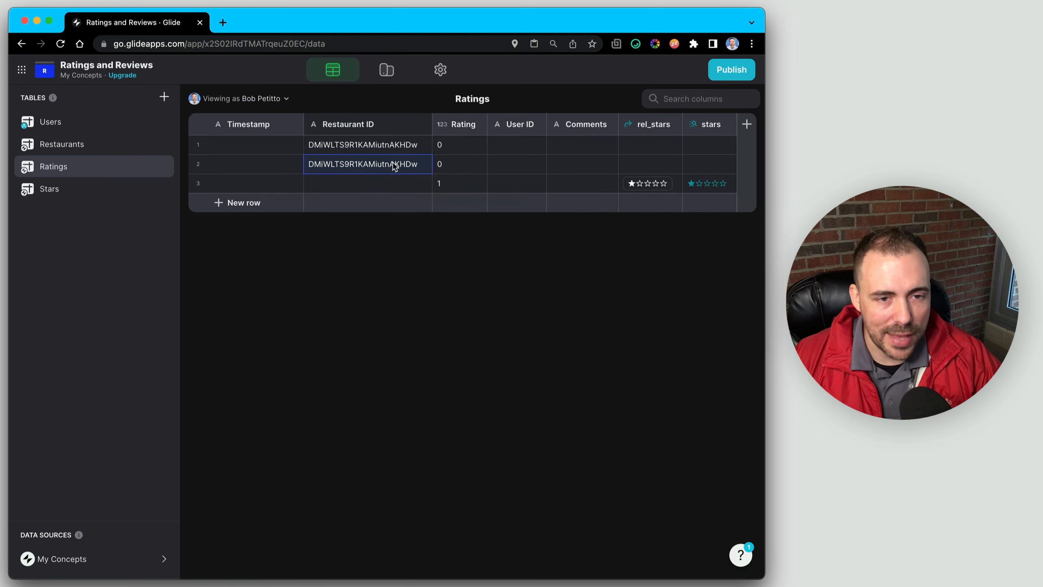
click(390, 184)
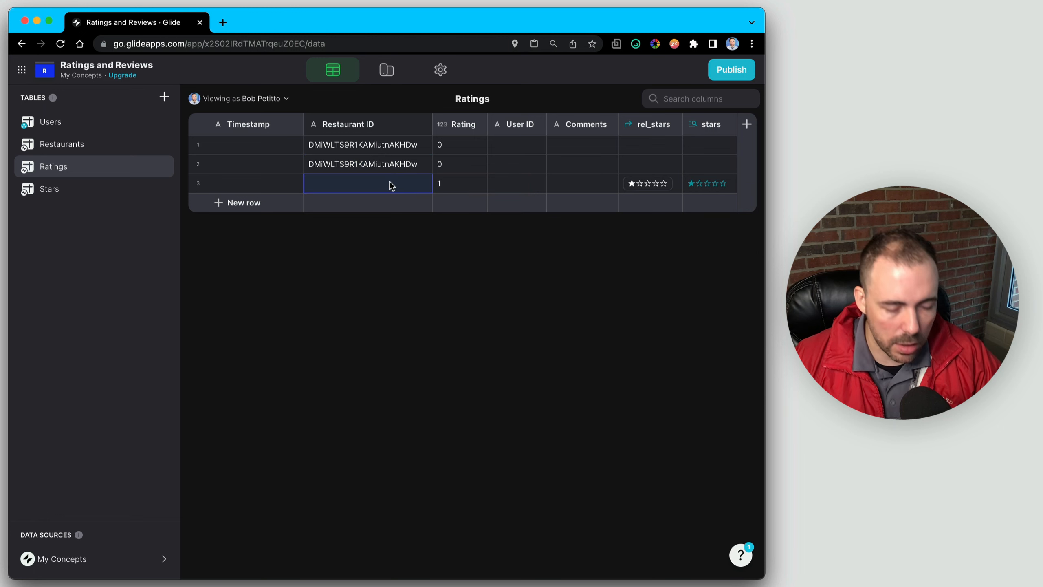
text(DMiWLTS9R1KAMiutnAKHDw)
Check avgRating, roundedRating, rel_roundedRating and stars for Bacchanalia in the Restaurants table
click(68, 146)
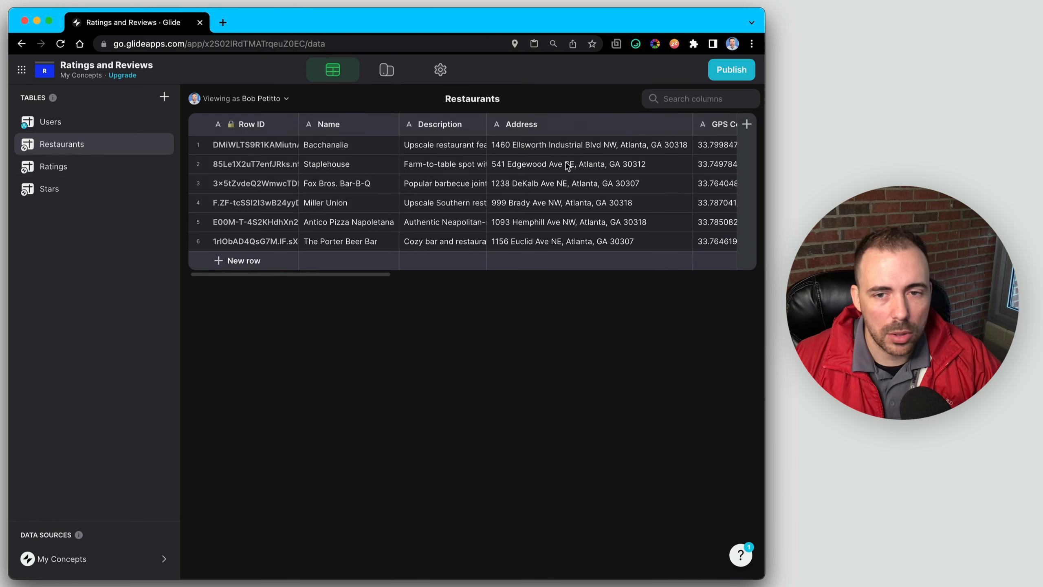
click(470, 149)
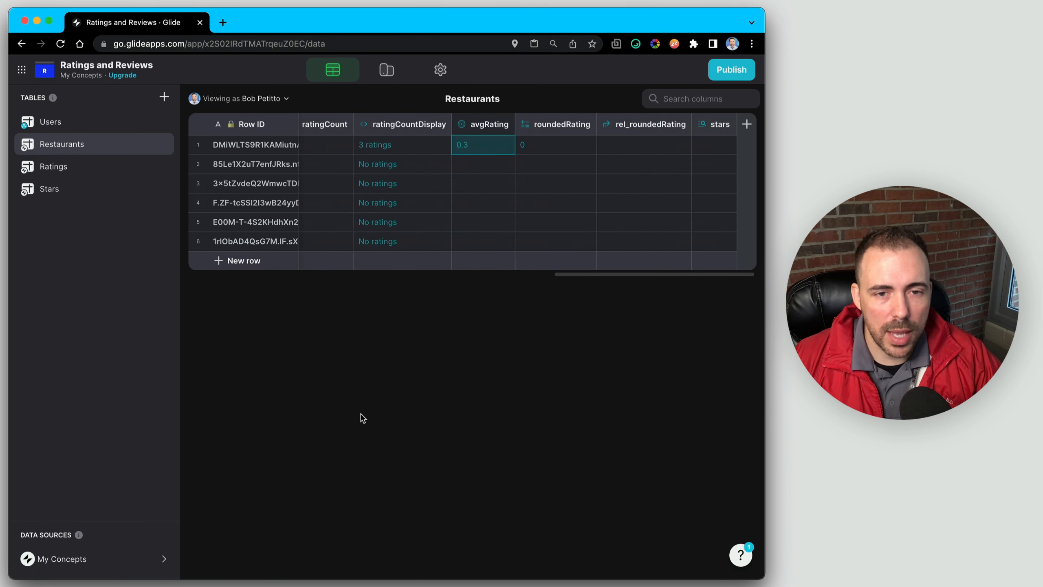
click(539, 147)
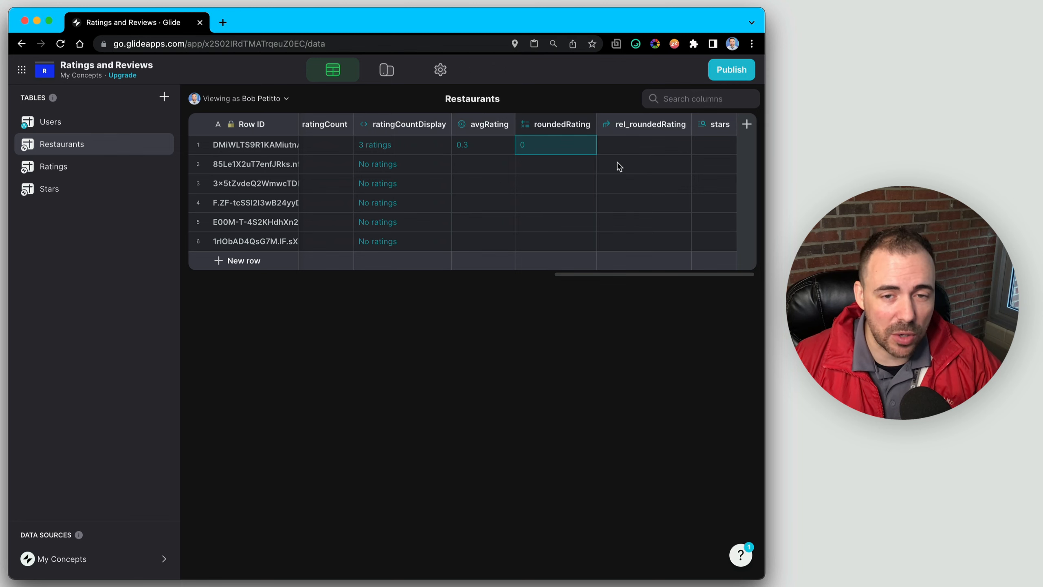
click(636, 163)
click(641, 147)
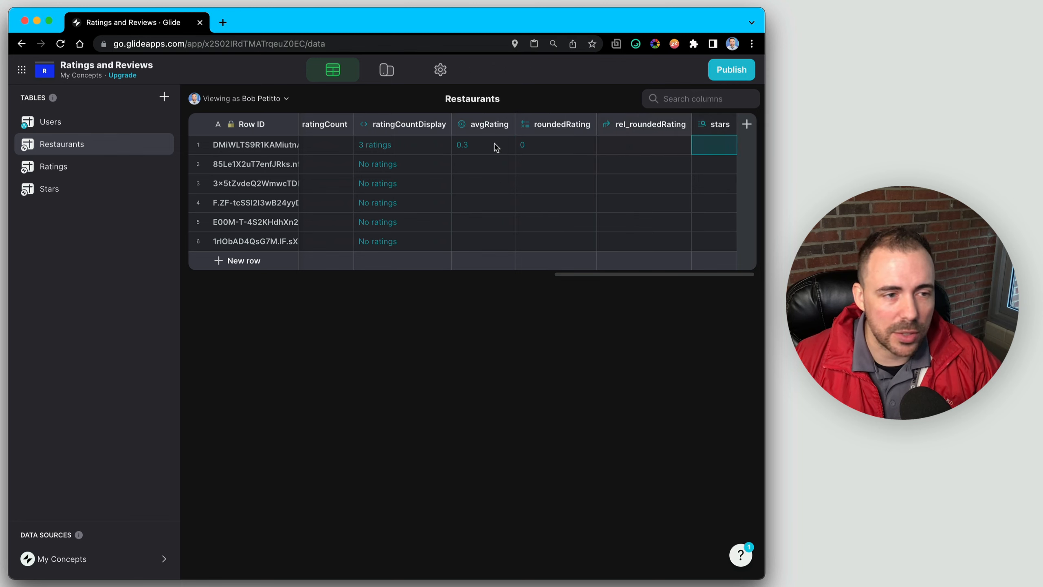
Add a sixth row to the Stars table with a Rating of 0
click(48, 190)
click(226, 246)
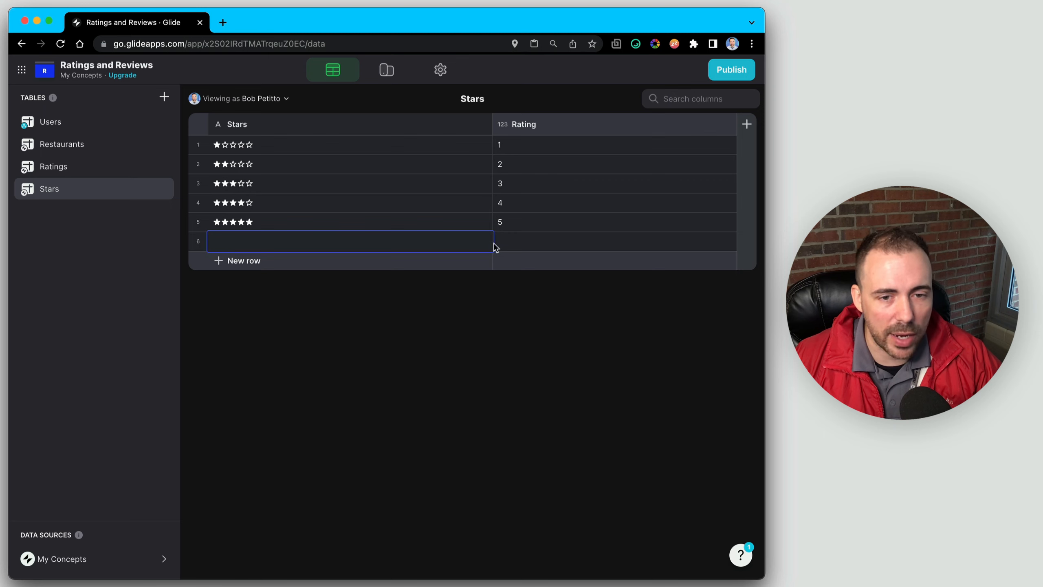
click(516, 243)
text(0)
key(Return)
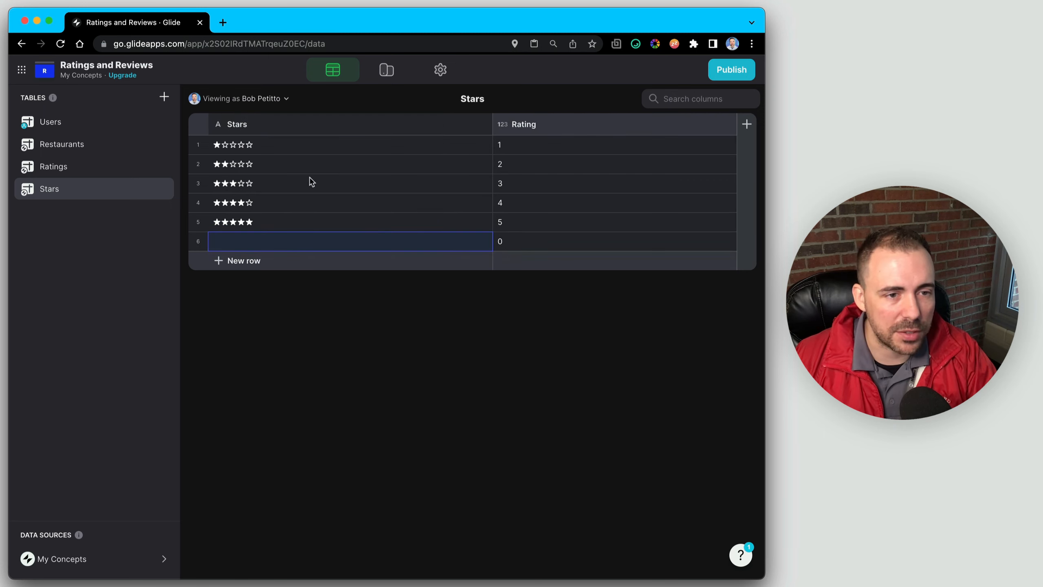
Fill the Stars cell of the 0 rating row with five empty stars, ☆☆☆☆☆, based on the one-star text
click(255, 151)
double_click(250, 241)
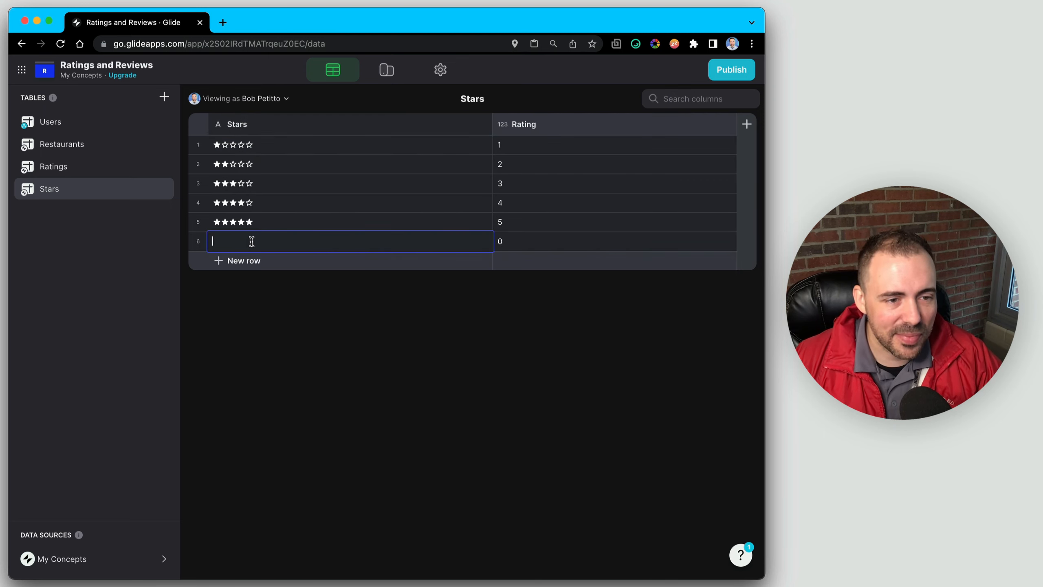
text(★☆☆☆☆)
click(221, 241)
key(BackSpace)
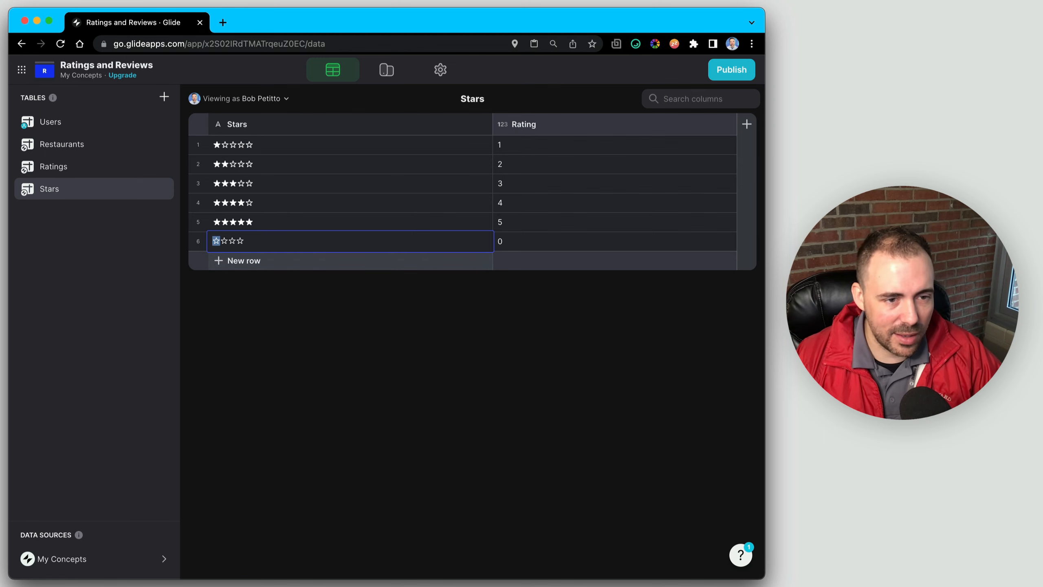
click(337, 198)
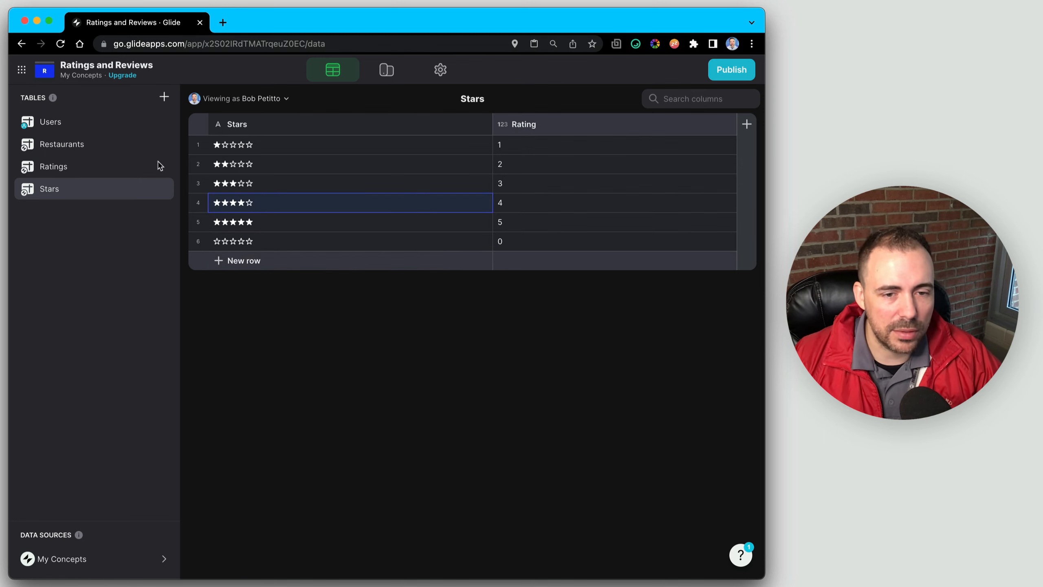
Check the star displays in the Ratings table and in Bacchanalia's row of the Restaurants table
click(49, 167)
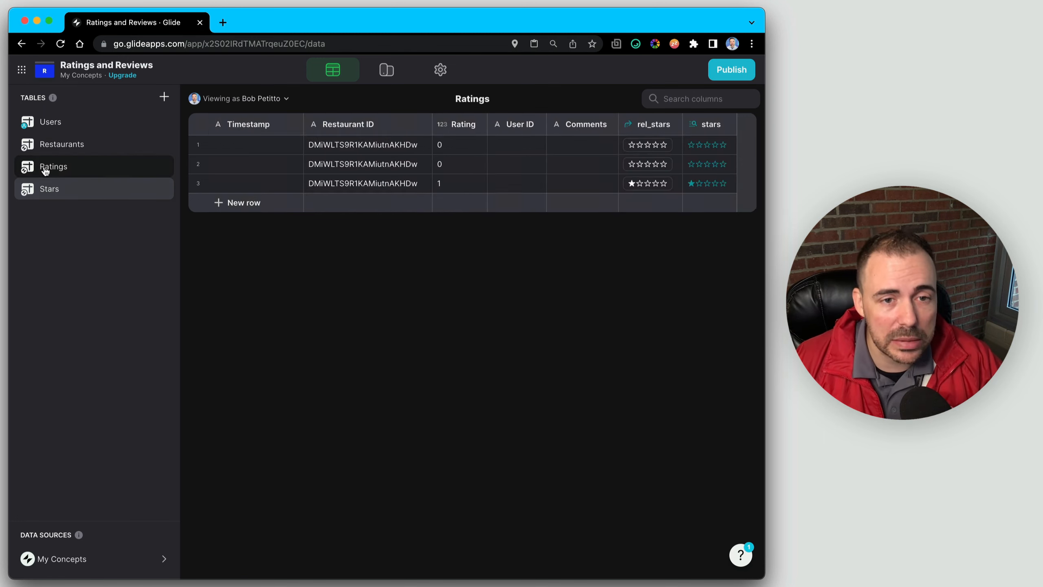
click(66, 143)
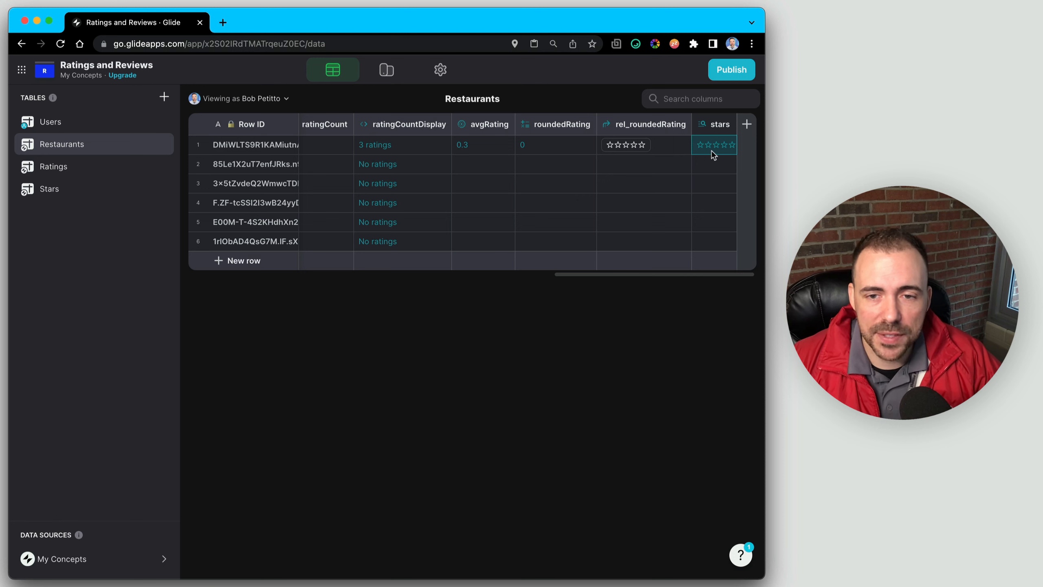
click(60, 196)
Set the ratings in the first two rows of the Ratings table to 5
click(69, 176)
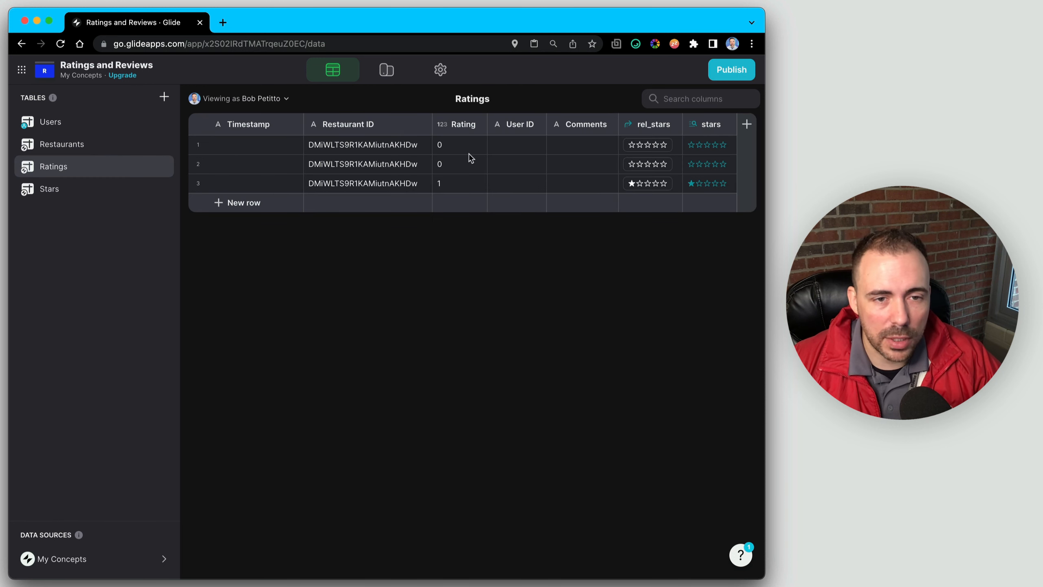
click(455, 145)
text(5)
click(456, 166)
text(5)
click(343, 163)
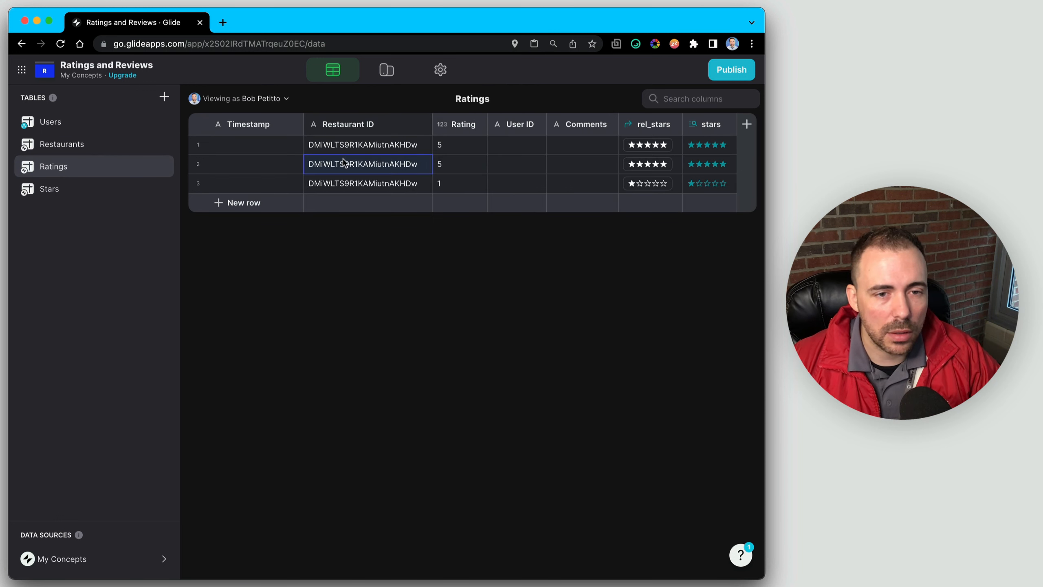
Examine how the changed ratings affect Bacchanalia's average, rounded rating, relation and stars in the Restaurants table
click(62, 144)
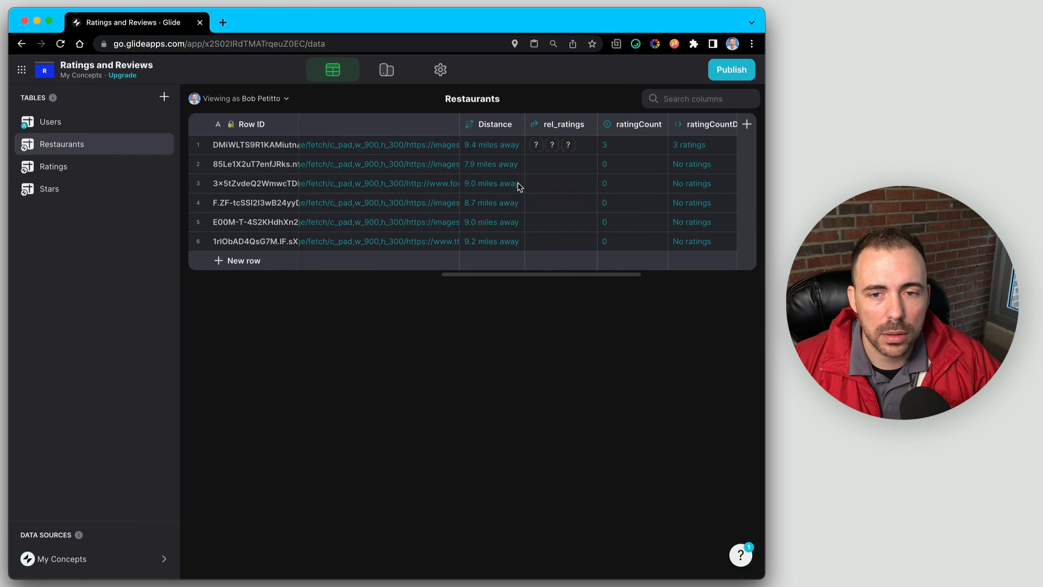
scroll(519, 186, right, 5)
click(469, 149)
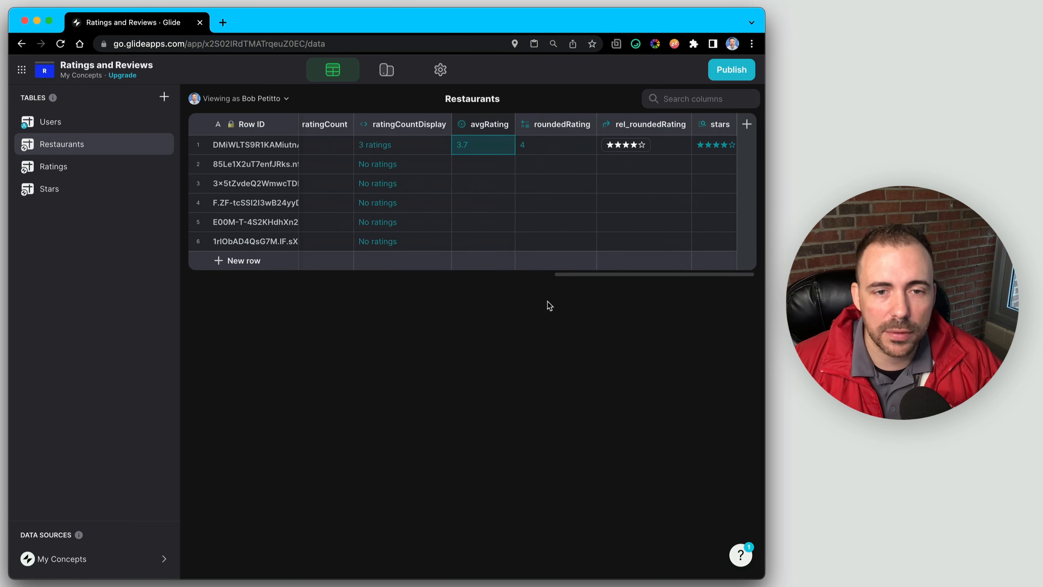
click(543, 147)
click(651, 149)
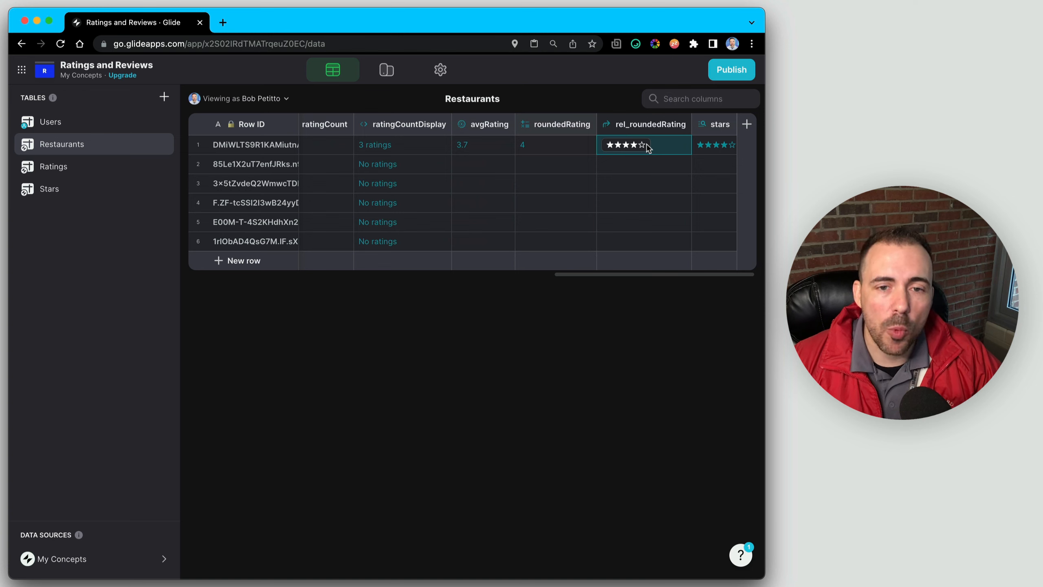
click(718, 148)
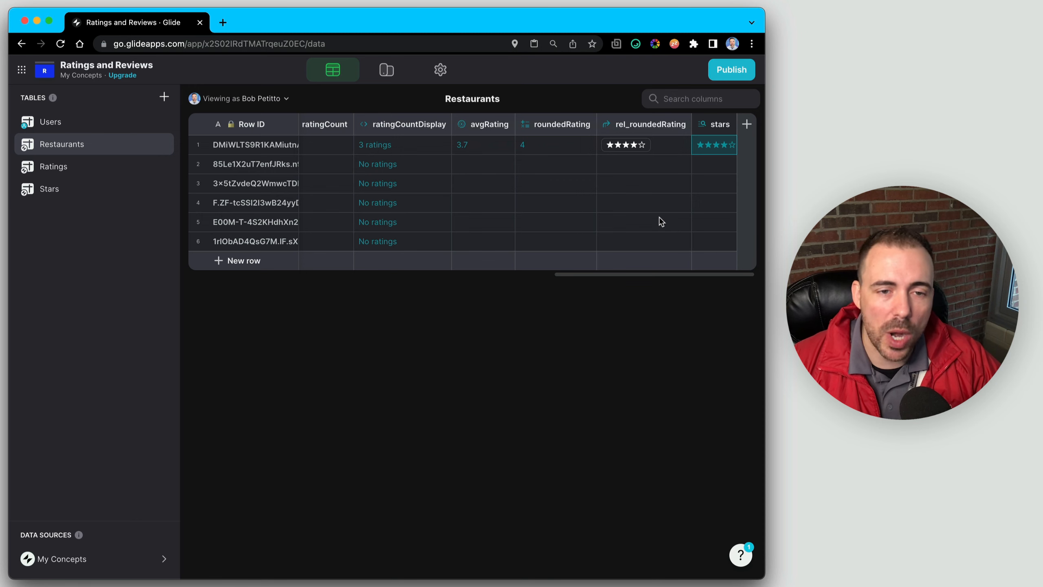
click(491, 146)
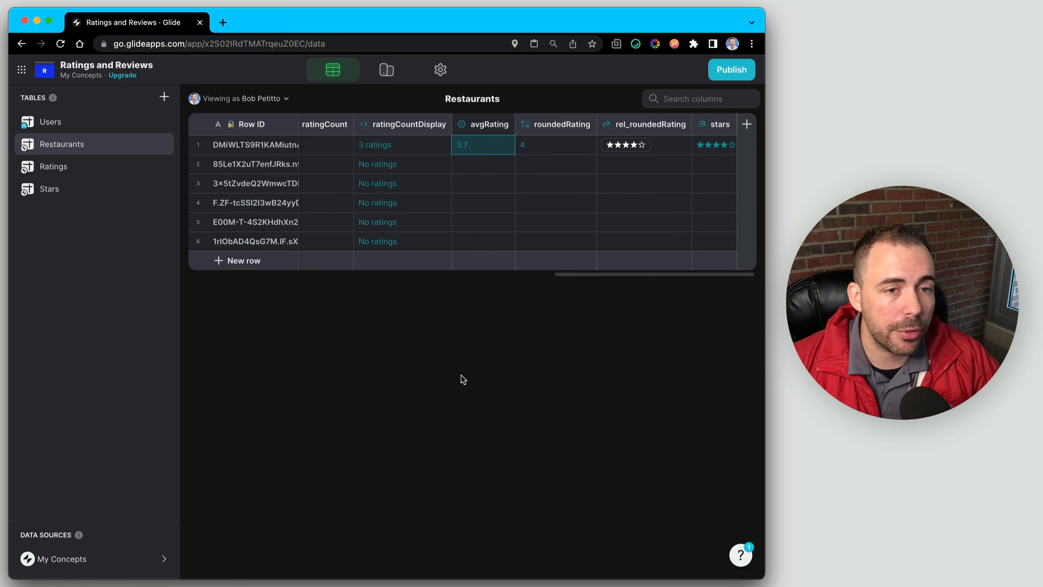
Add a Template column named starDisplay at the end of the Restaurants table
click(747, 124)
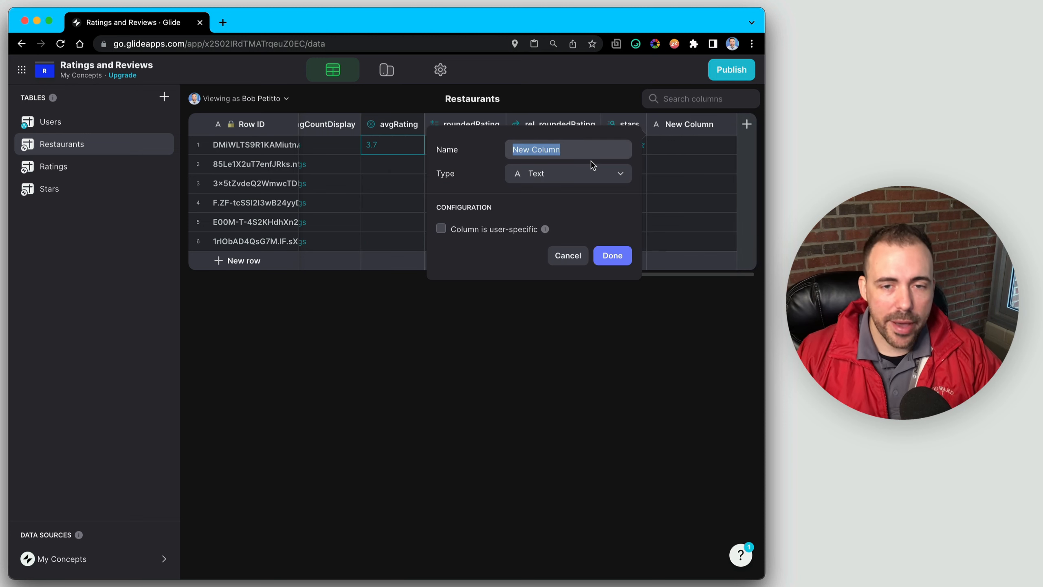
text(st)
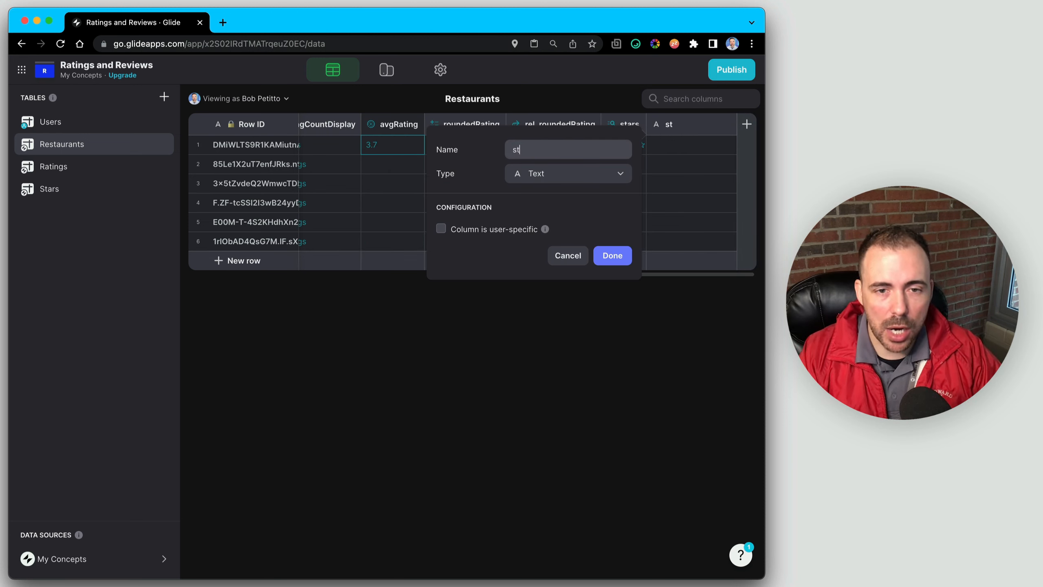
text(arDisplay)
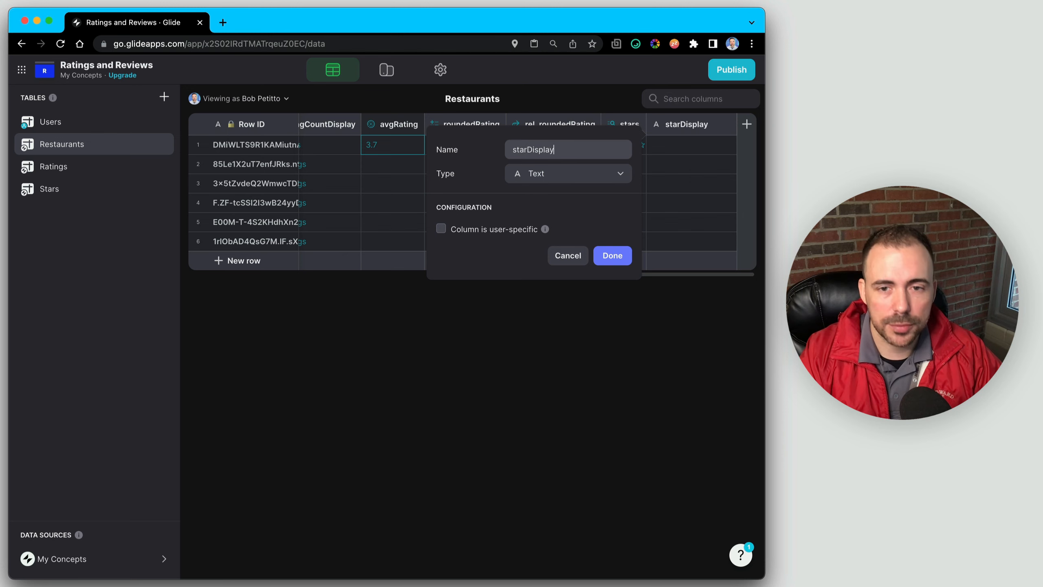
click(539, 181)
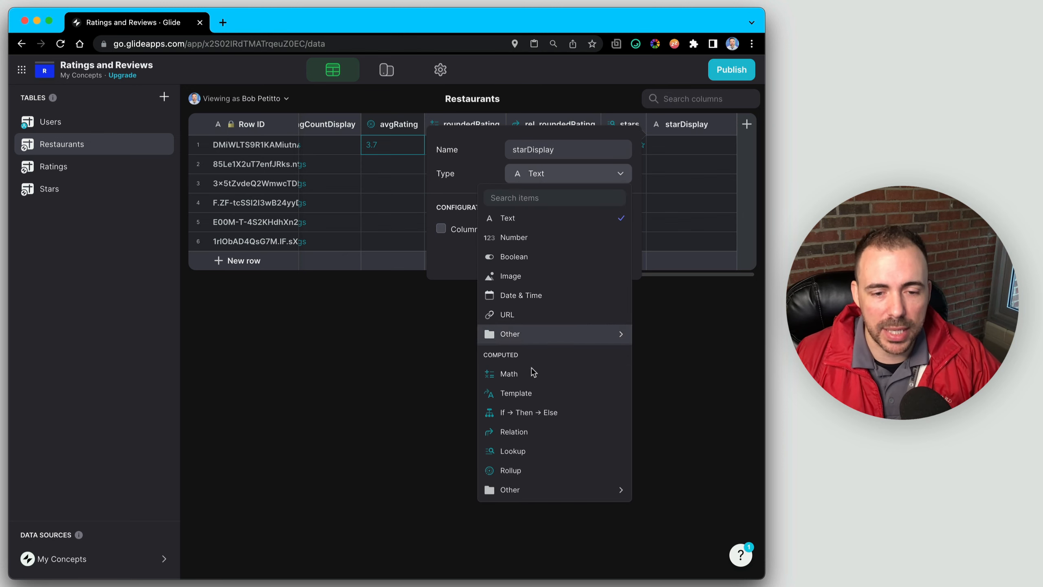
click(528, 397)
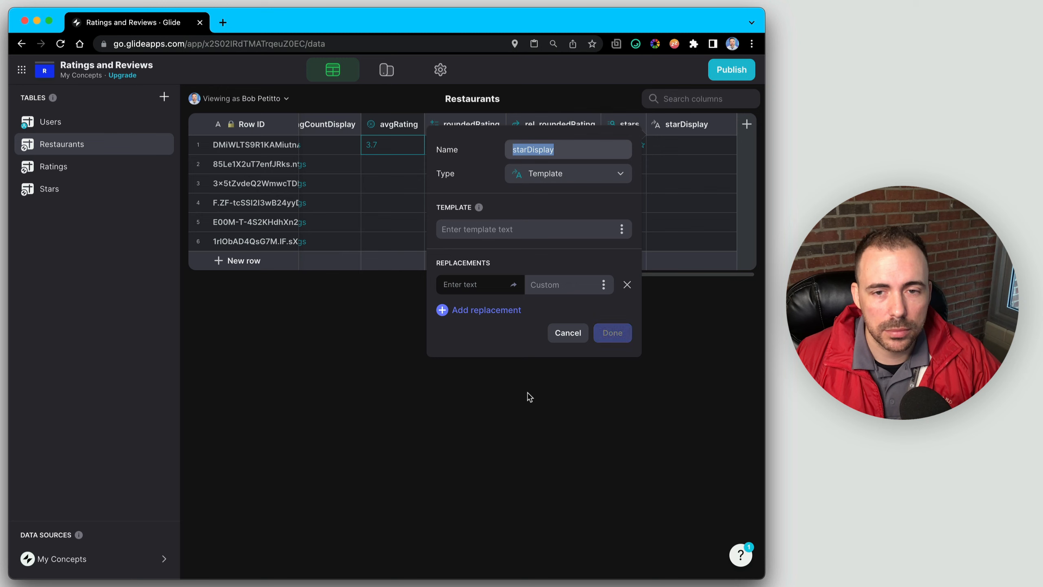
Set the starDisplay template text to "1 (2)" and add two replacements for the placeholders 1 and 2
click(480, 228)
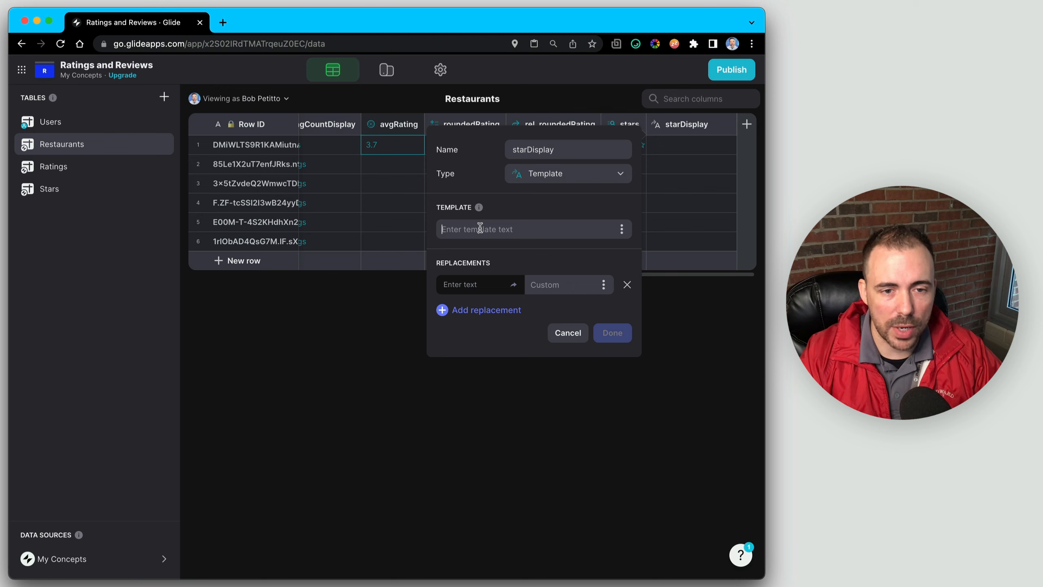
text(1)
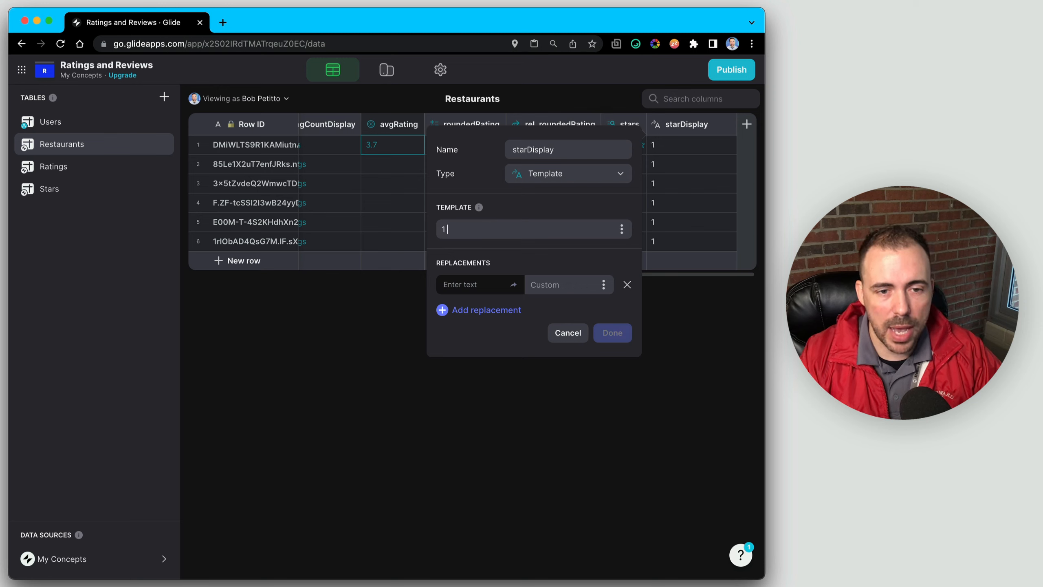
text( (2))
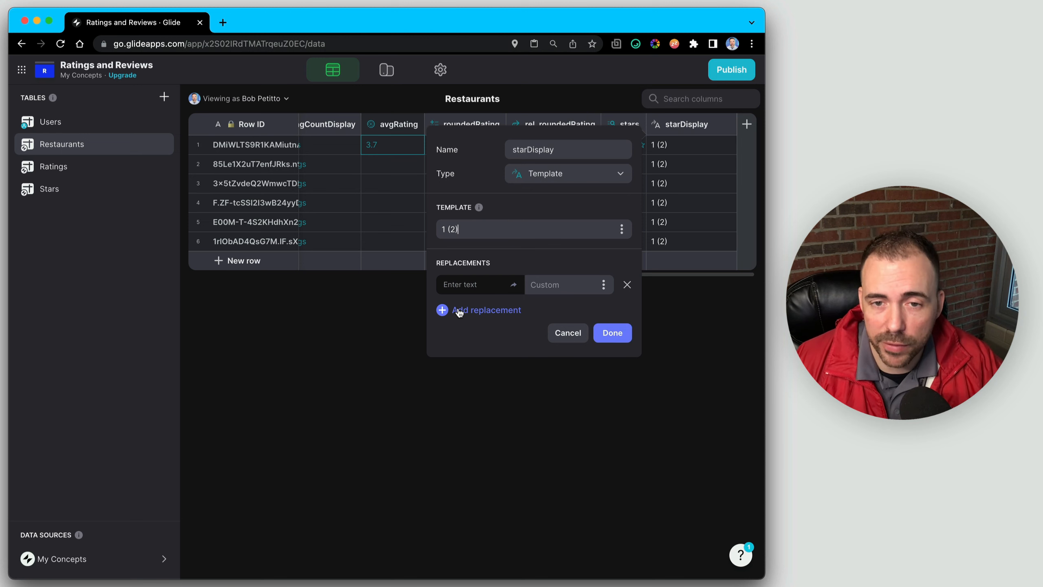
click(476, 314)
click(468, 284)
text(1)
click(471, 308)
text(2)
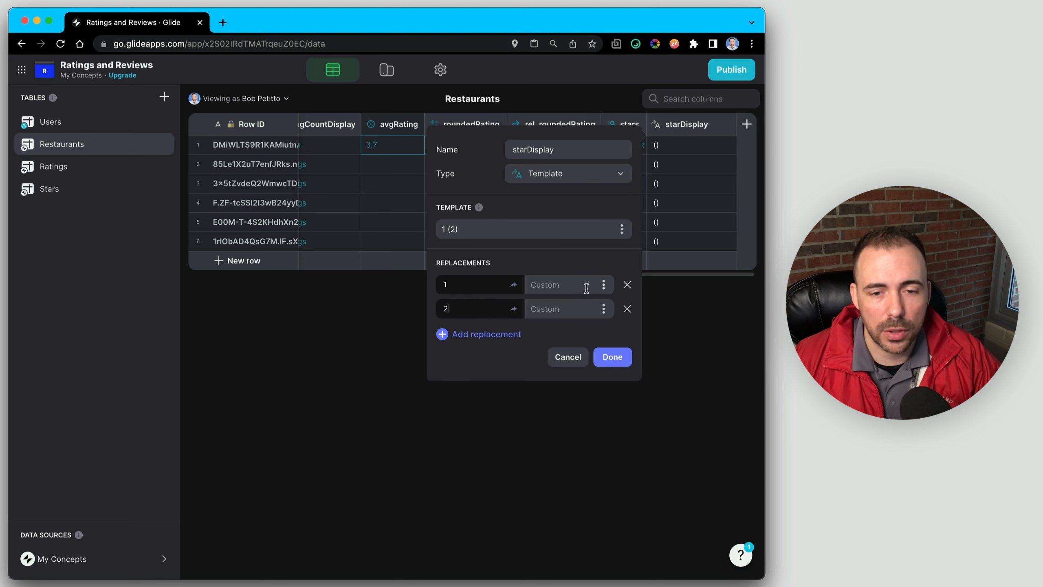
Map the starDisplay template's replacement 1 to the stars column and replacement 2 to avgRating, and save the column
click(603, 284)
scroll(536, 526, down, 3)
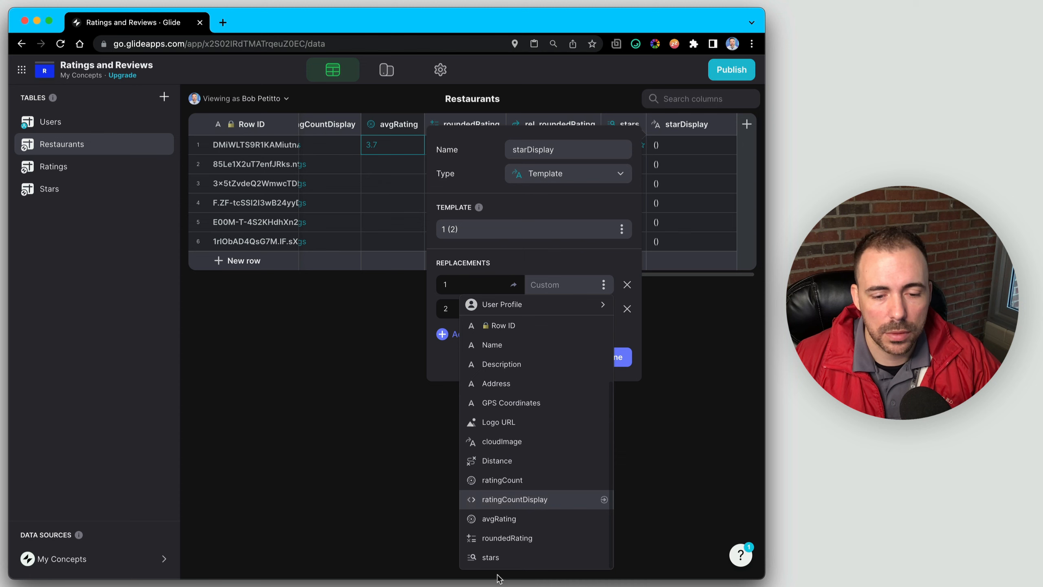
click(504, 557)
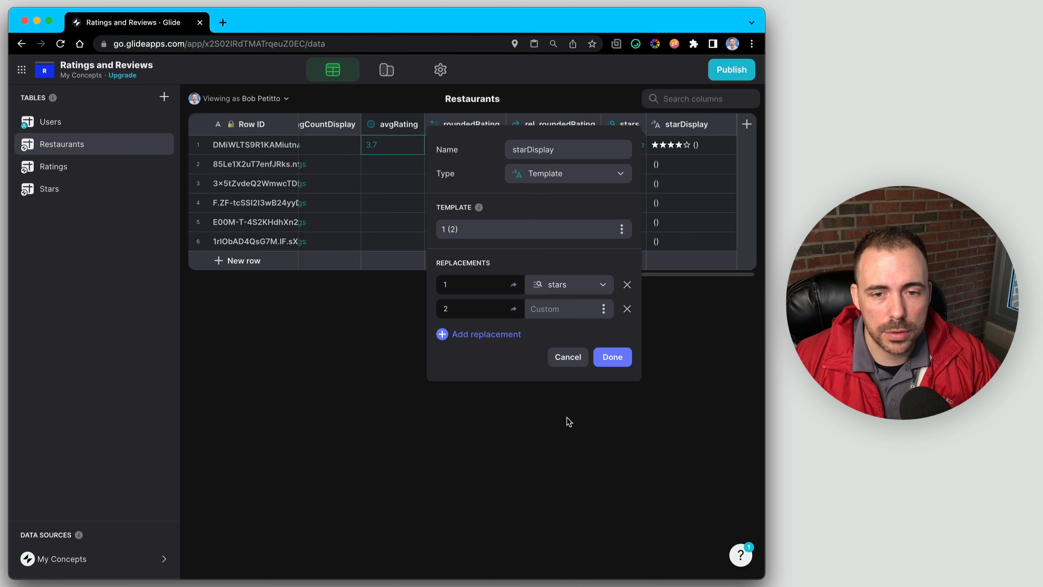
click(604, 307)
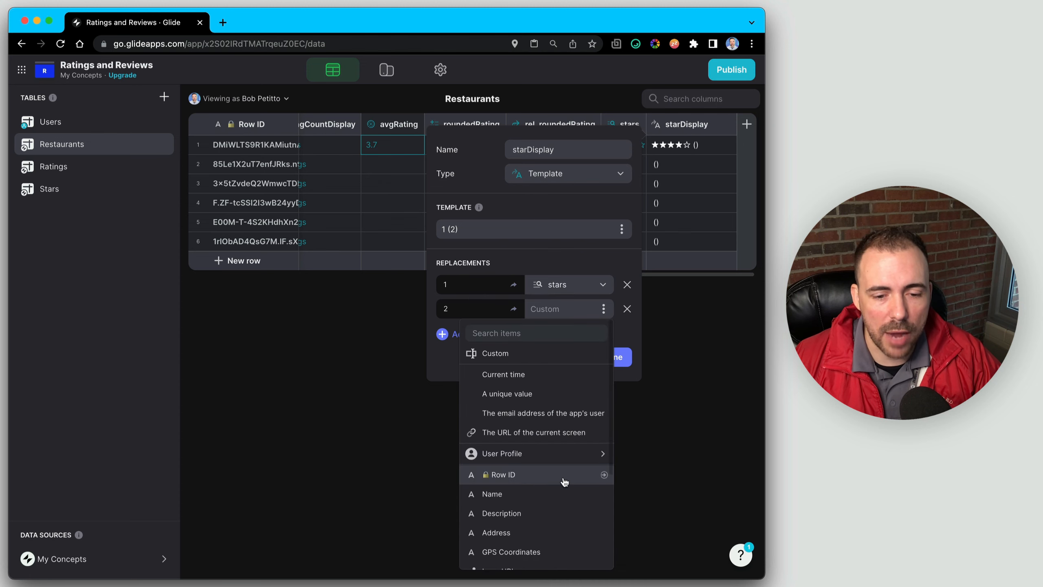
scroll(563, 481, down, 3)
click(538, 519)
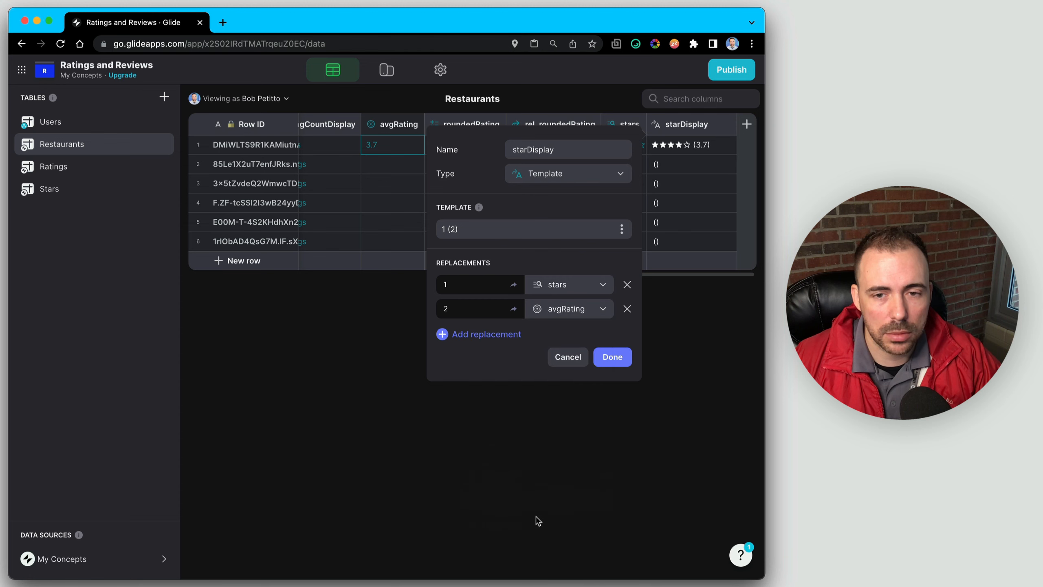
click(612, 357)
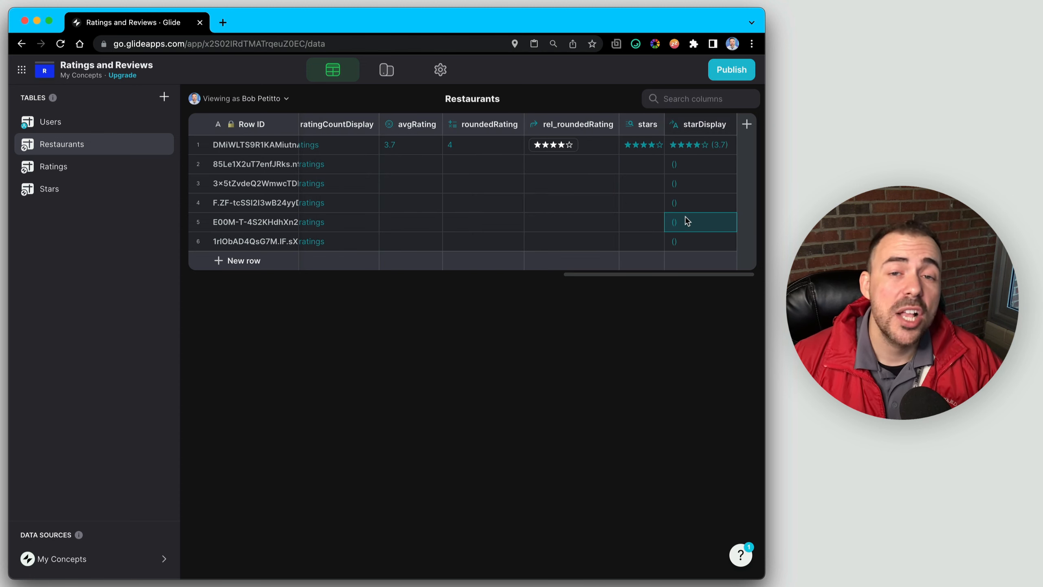
click(692, 145)
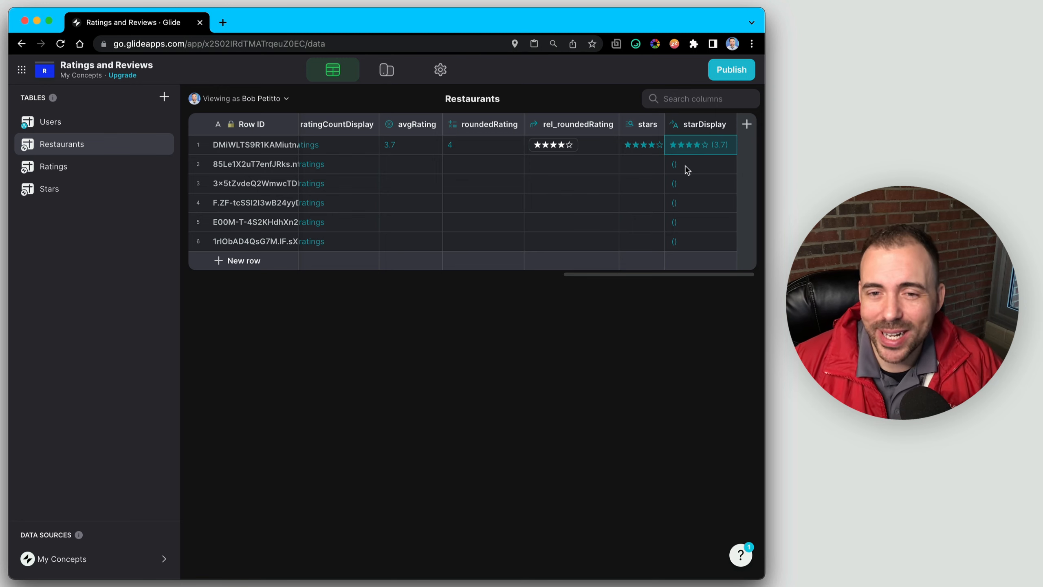
drag(687, 166, 694, 241)
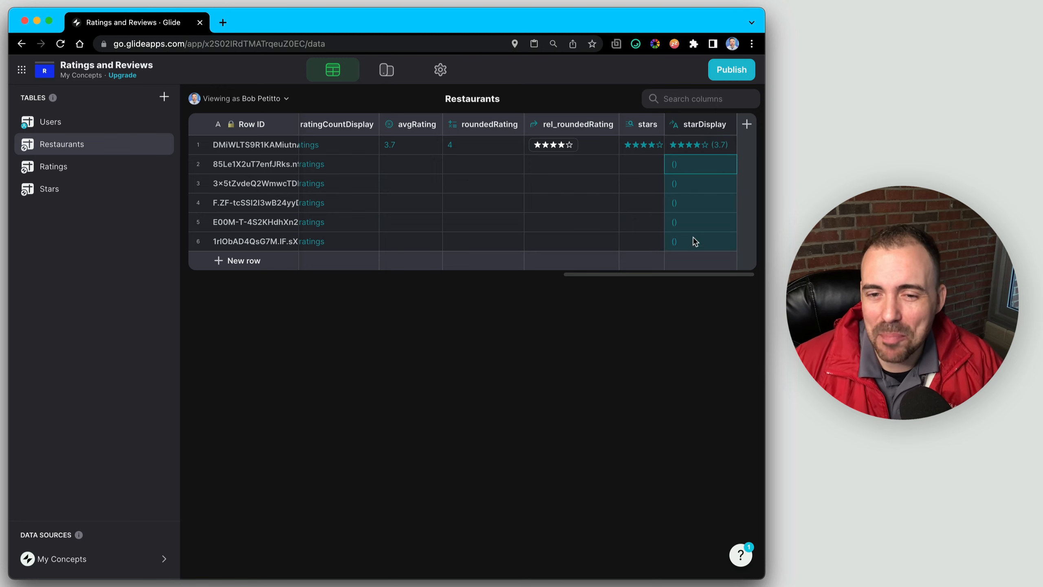
Add a column named ifStarRating with the type If → Then → Else to the Restaurants table
click(746, 124)
click(541, 182)
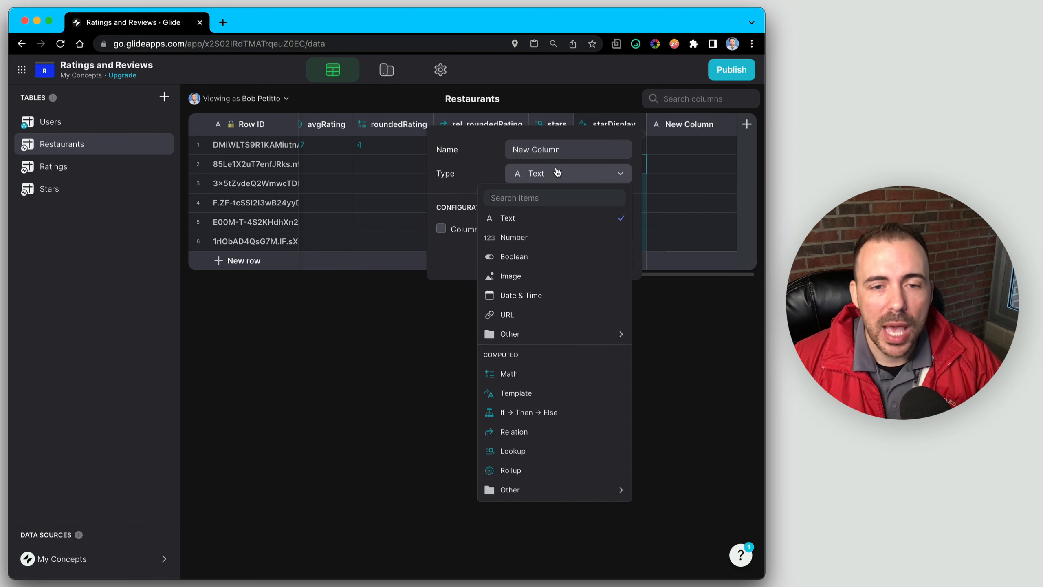
text(ifSt)
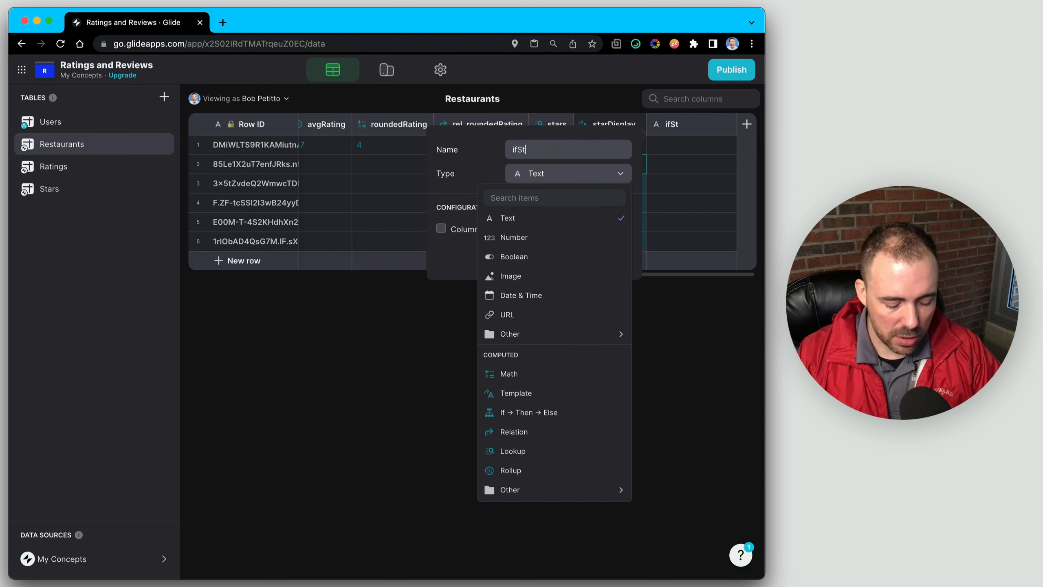
text(arRating)
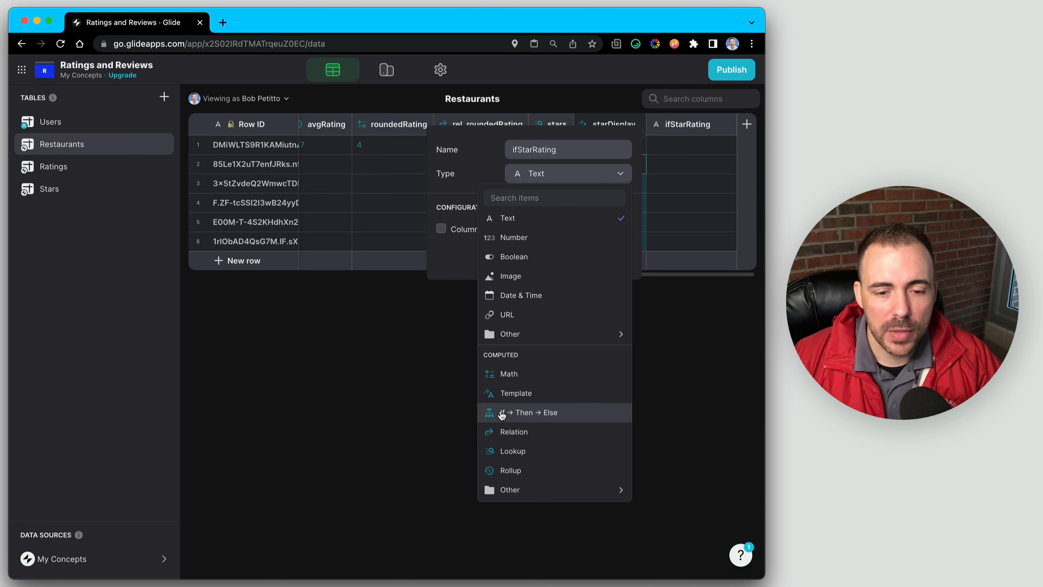
click(502, 414)
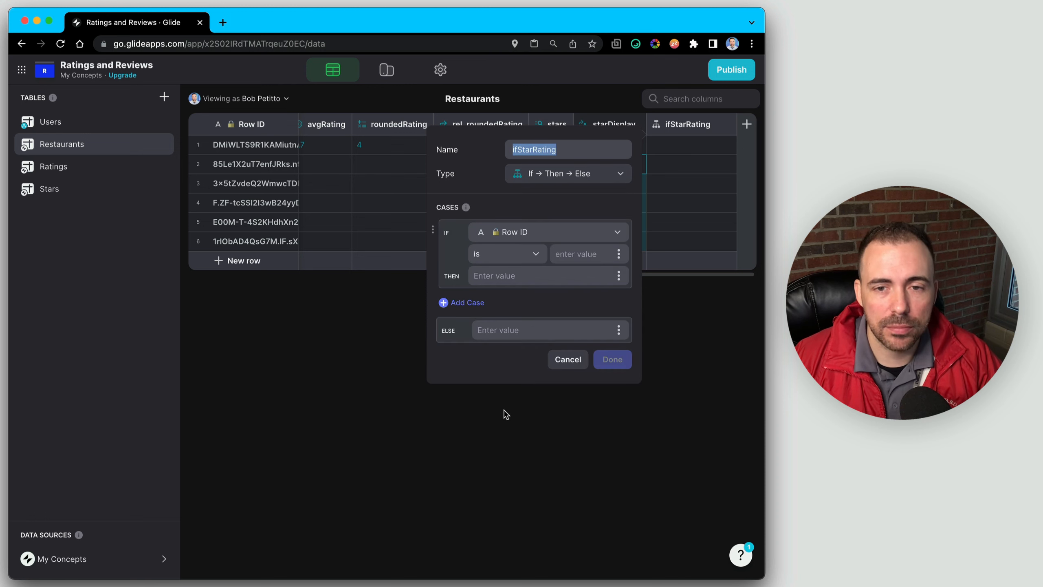
Make ifStarRating return nothing if rel_ratings is empty and starDisplay otherwise, and save the column
click(532, 233)
scroll(541, 546, down, 1)
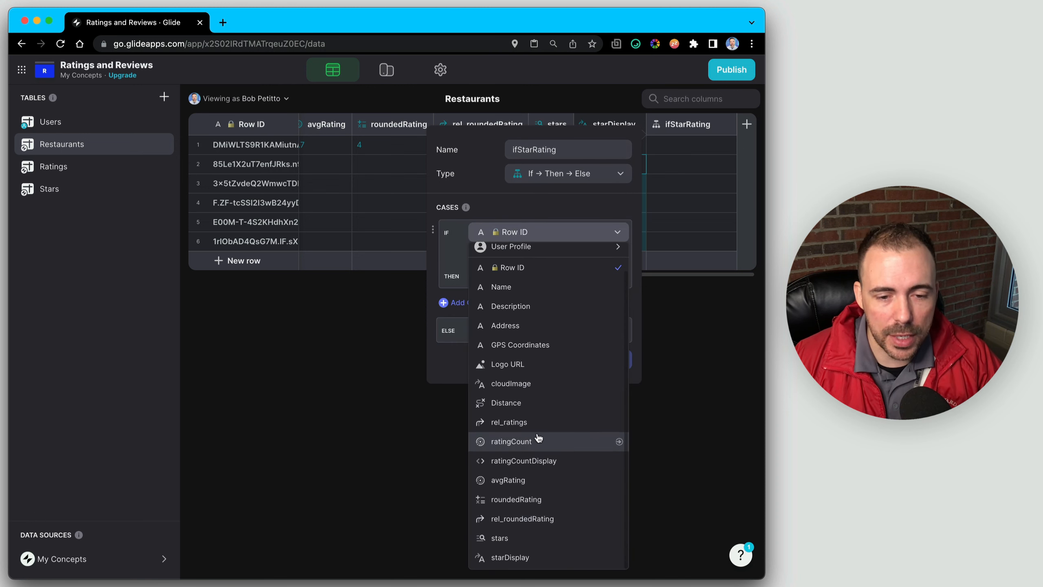
click(502, 423)
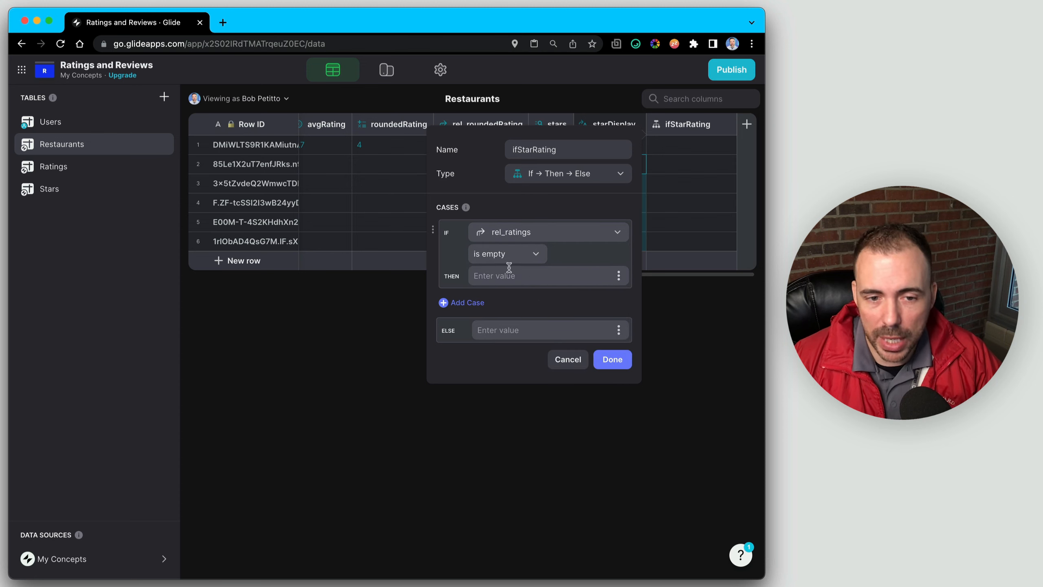
click(618, 330)
scroll(575, 284, down, 2)
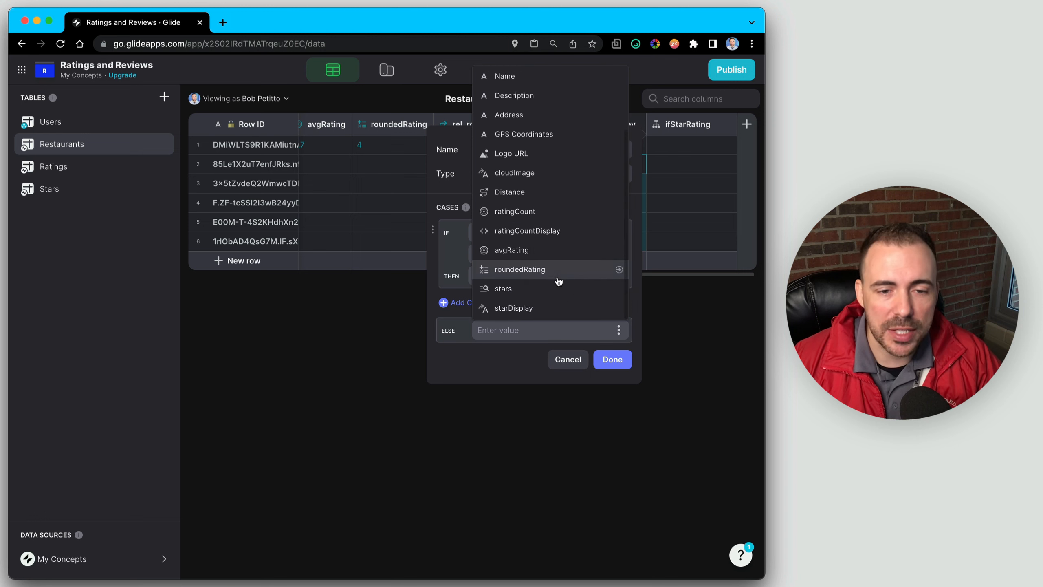
click(521, 308)
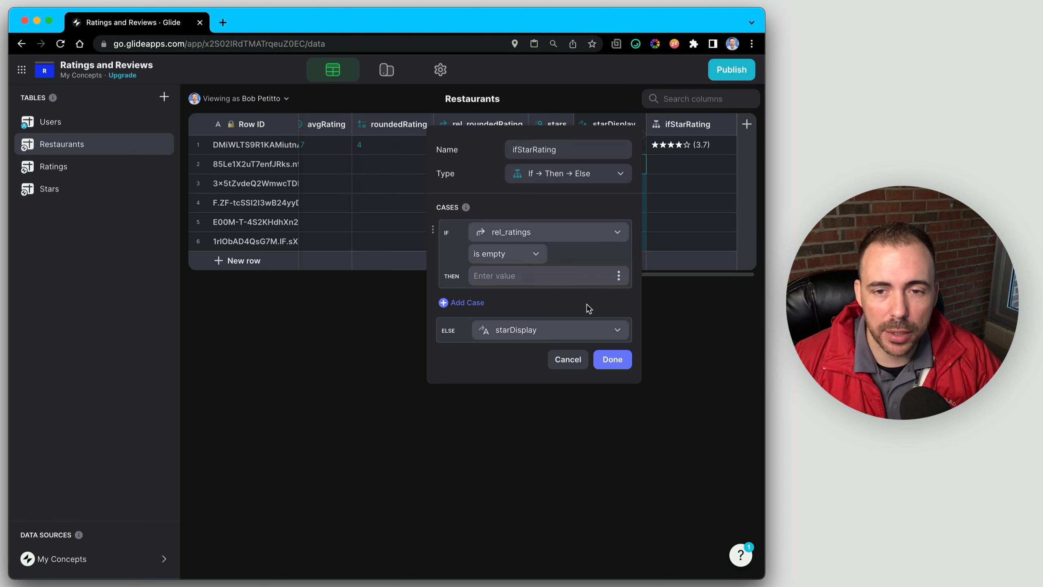
click(613, 358)
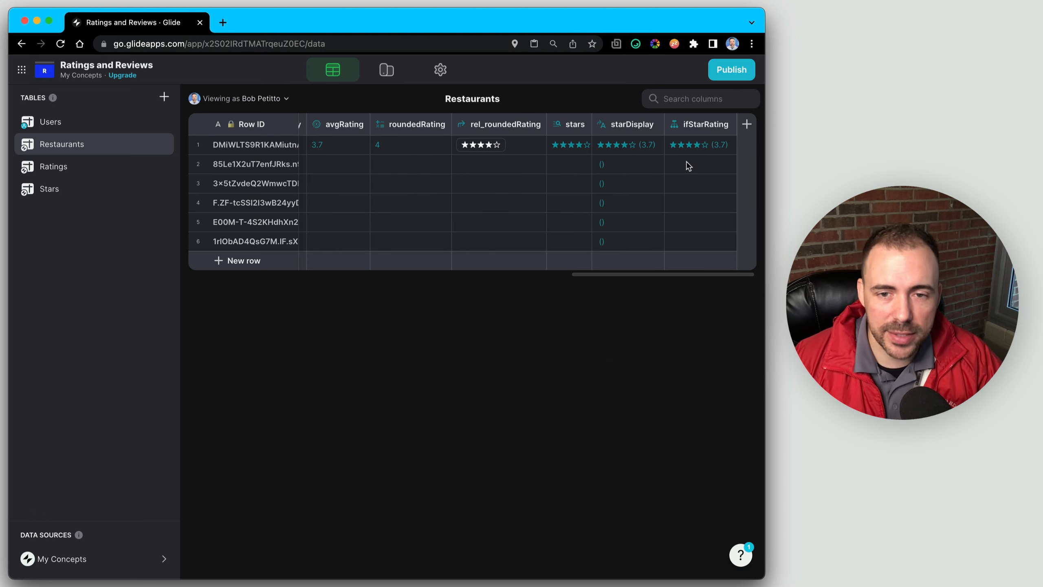
drag(688, 166, 685, 239)
click(701, 147)
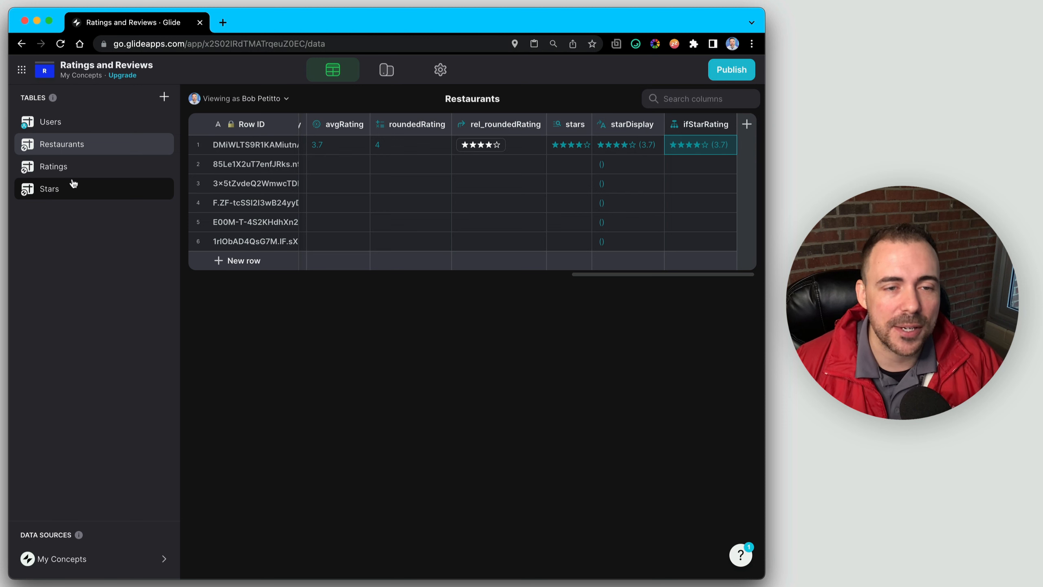
In the app layout, show ifStarRating as the Meta value of the Local Favorites cards
click(384, 69)
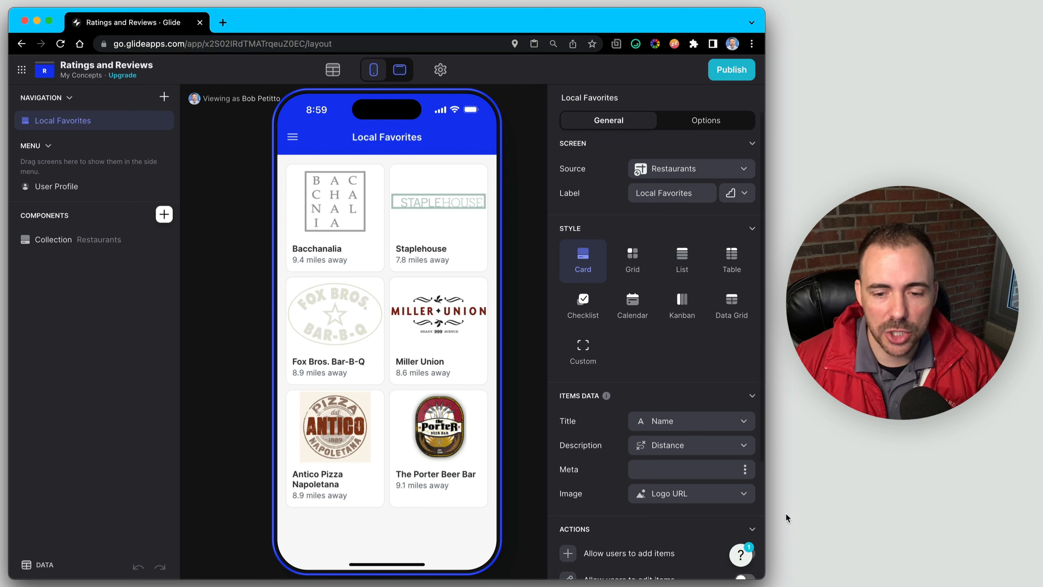
click(746, 473)
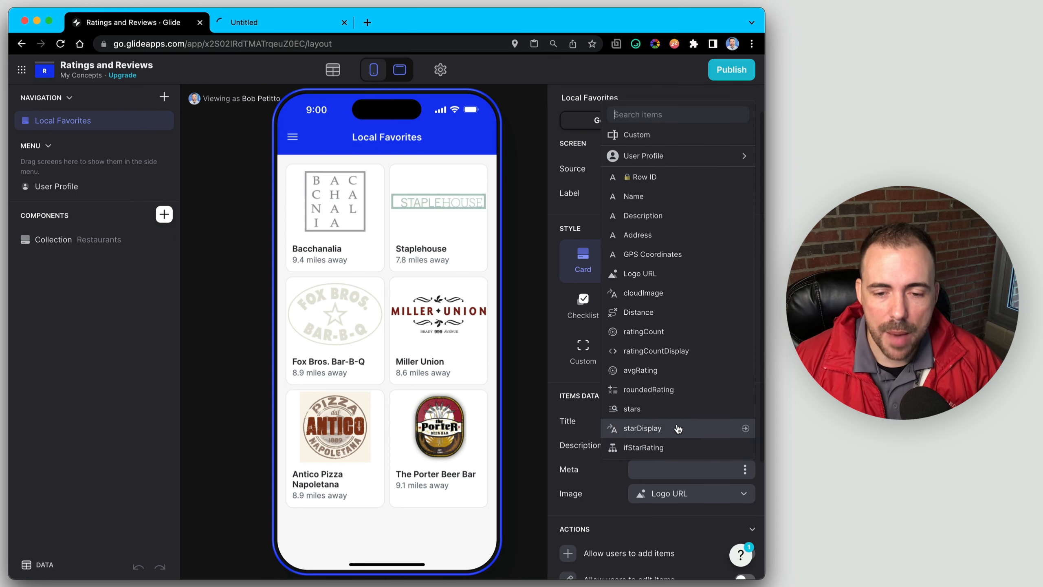
click(642, 446)
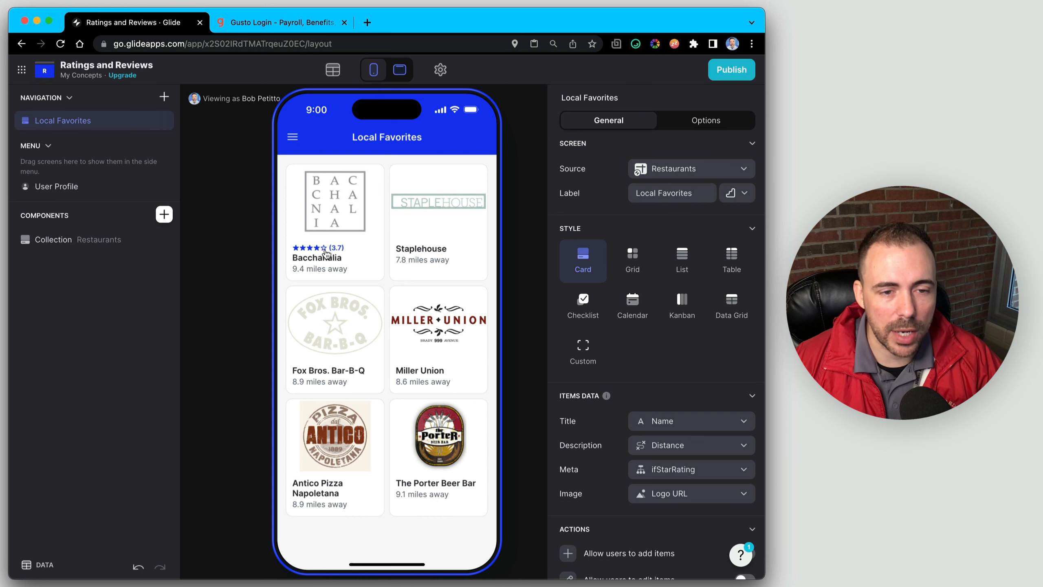
Add an Action Row component to the Bacchanalia details screen and set its text style to Title
click(331, 197)
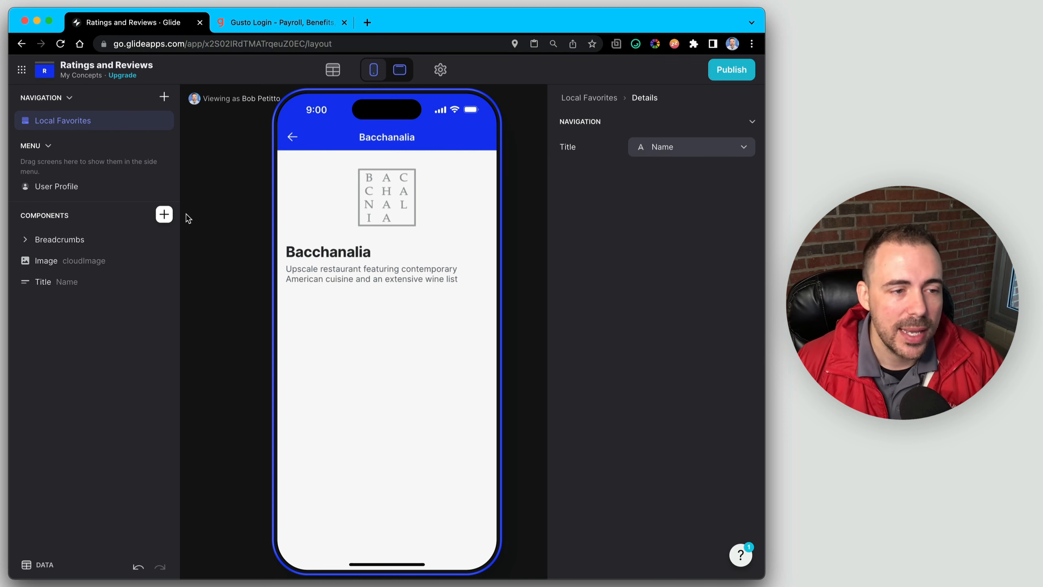
click(164, 214)
scroll(296, 342, down, 5)
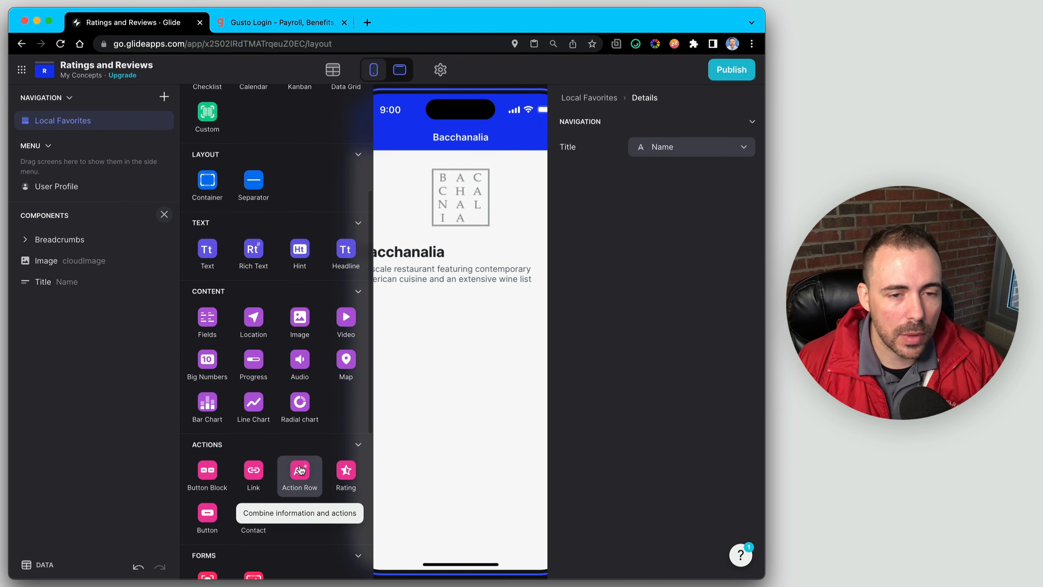
click(300, 470)
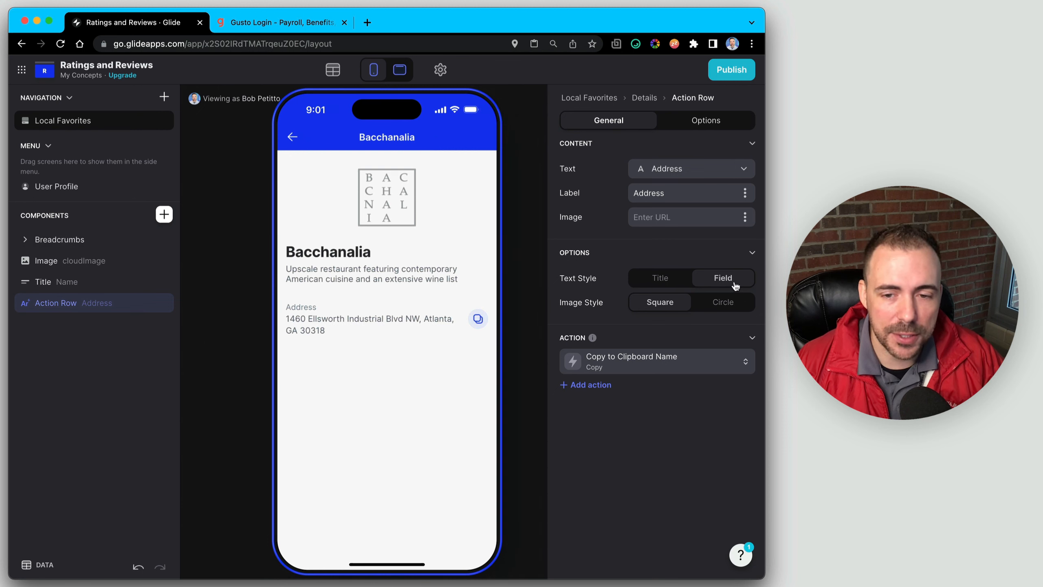
click(671, 281)
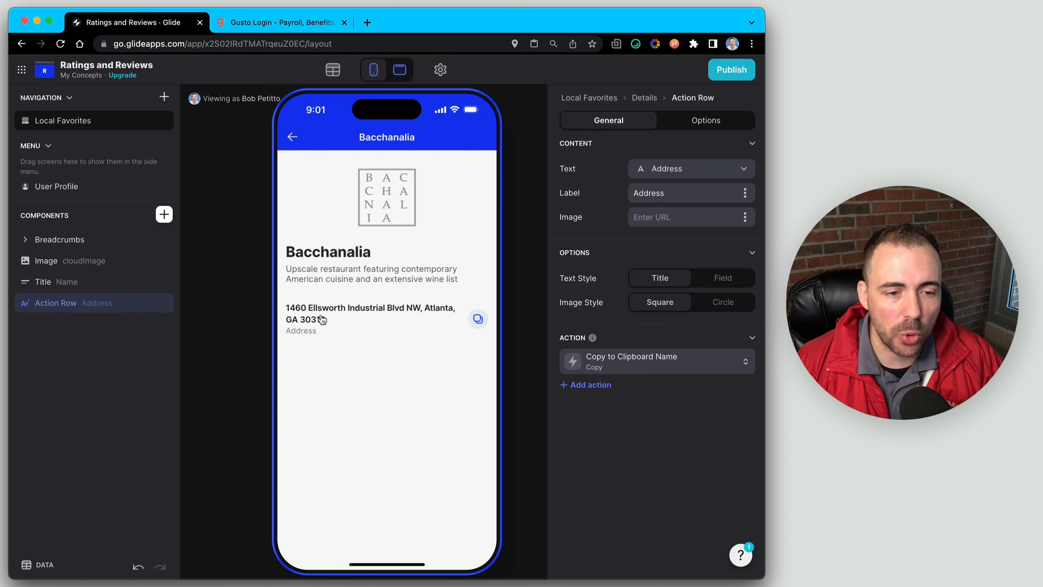
Set the action row's text to ifStarRating and its label to ratingCountDisplay
click(703, 170)
scroll(677, 439, down, 3)
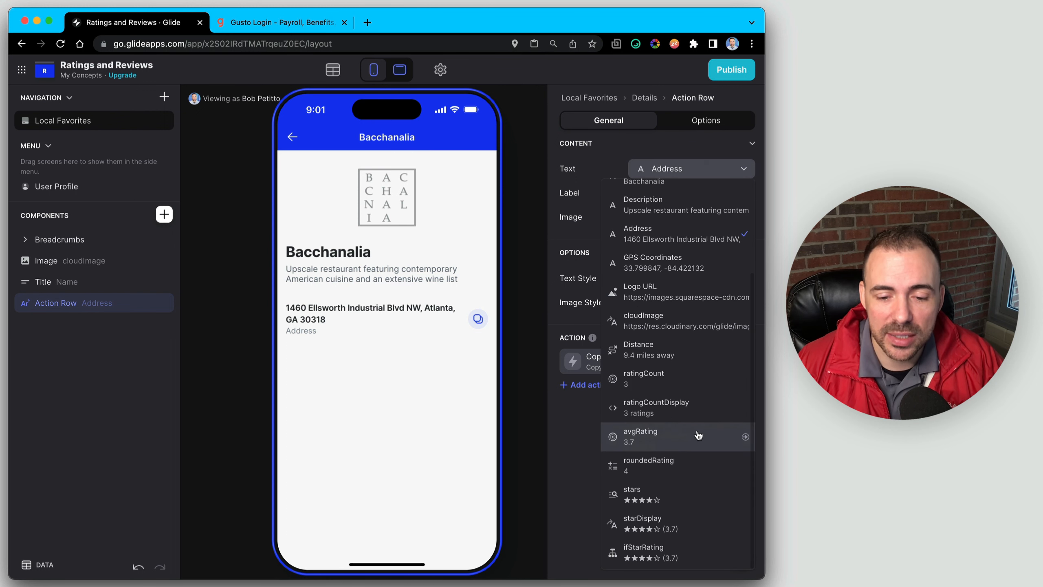
click(665, 552)
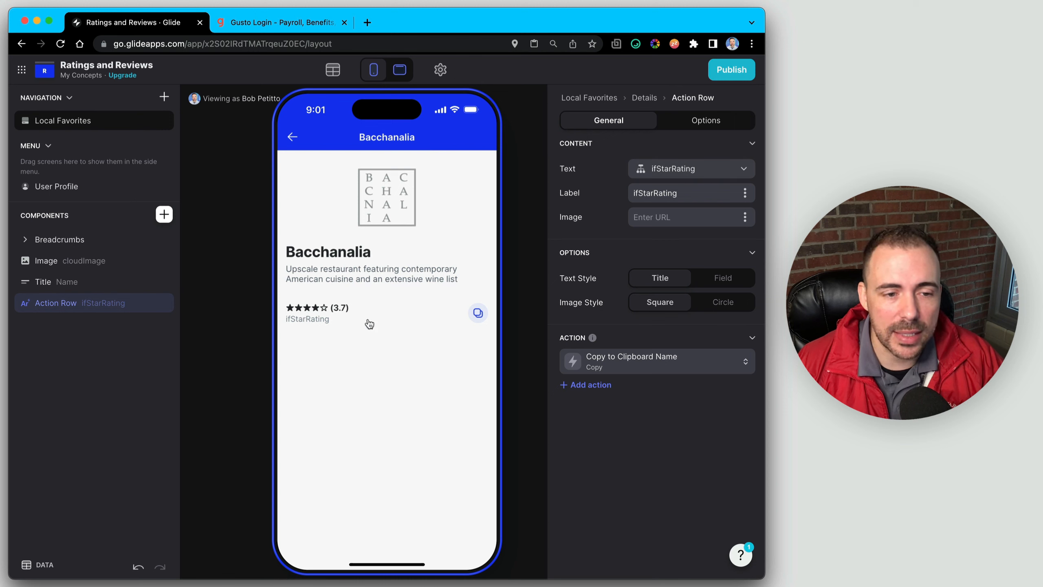
click(706, 169)
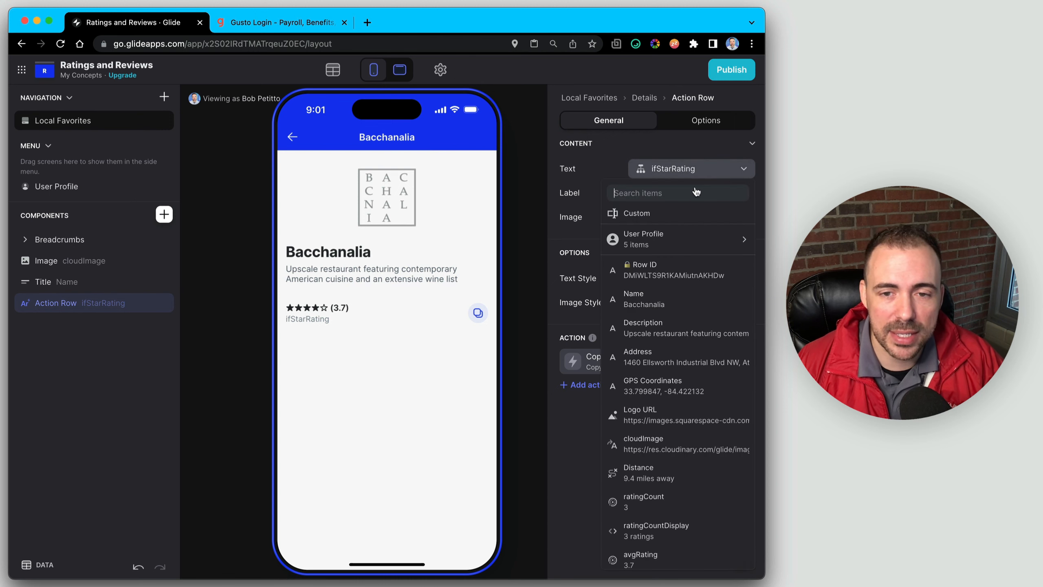
click(692, 170)
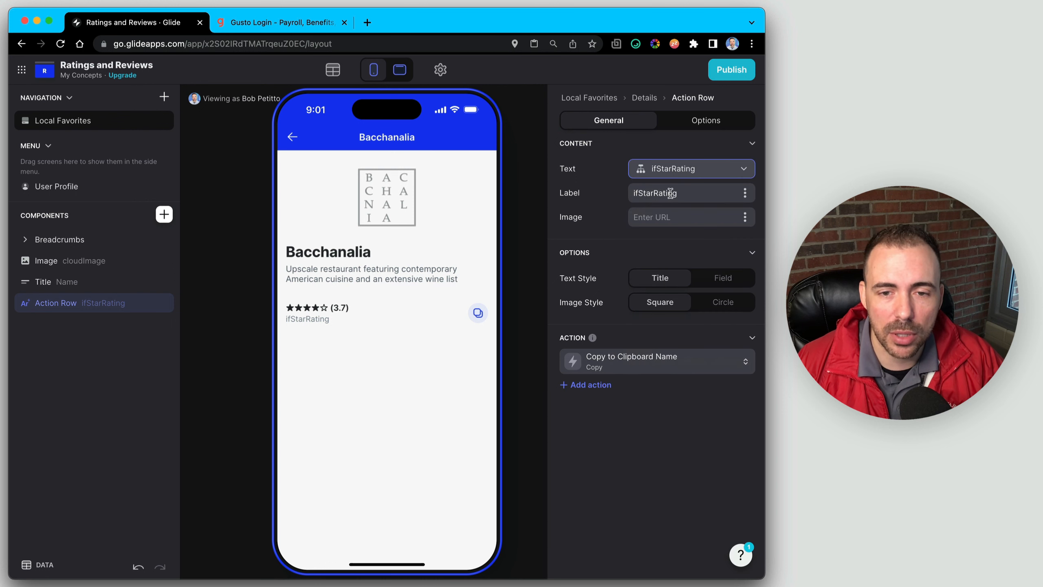
click(745, 193)
scroll(695, 500, down, 3)
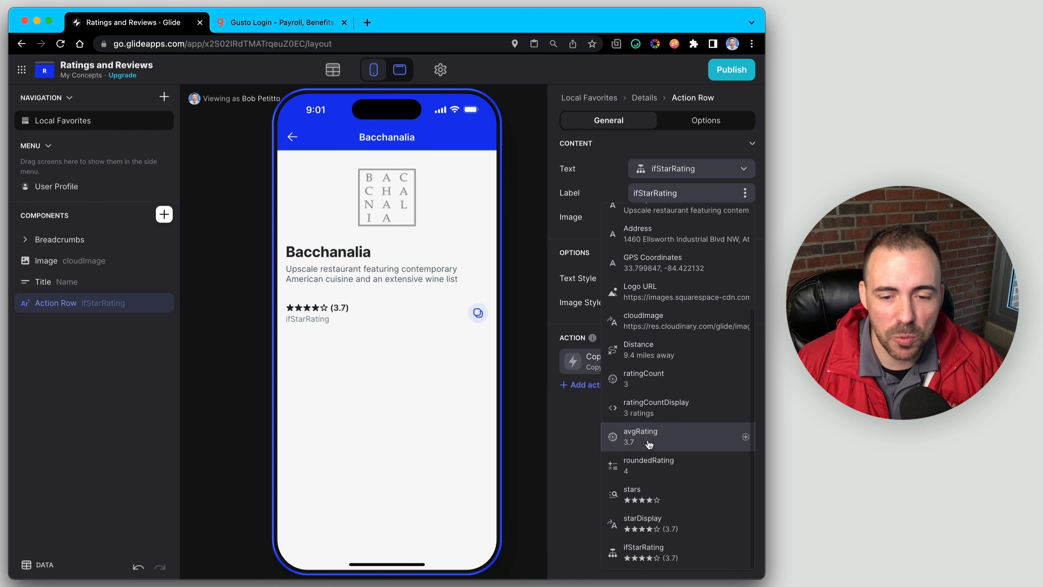
click(655, 411)
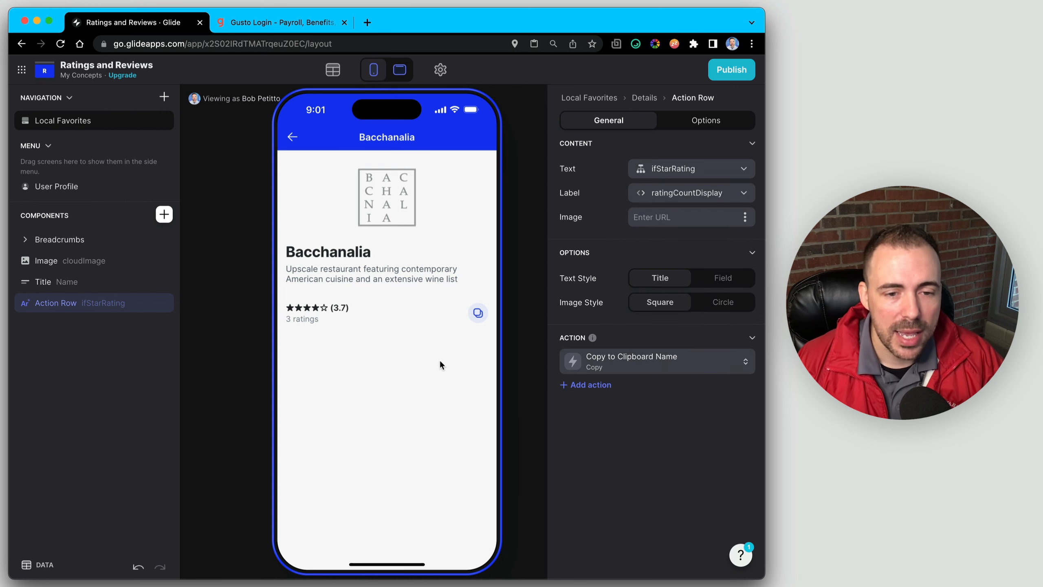
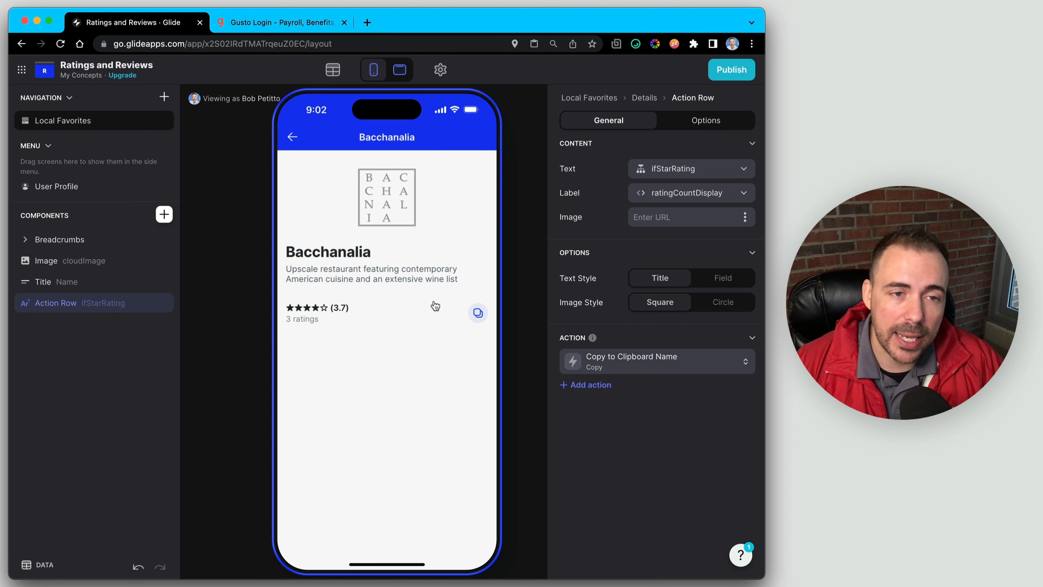
In the data editor, copy the existing user's Row ID from the Users table into the first Ratings row's User ID
click(332, 70)
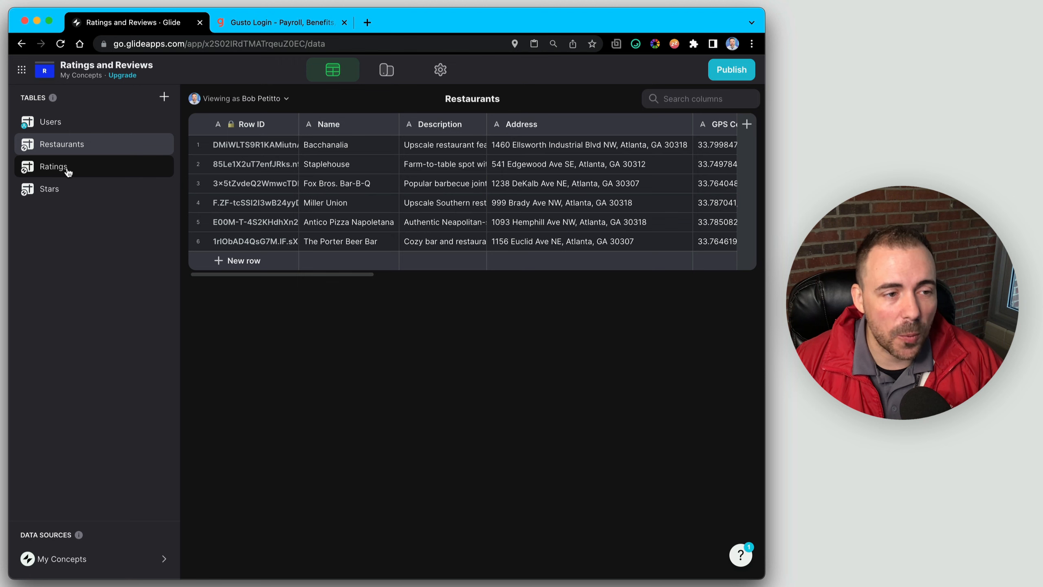
click(54, 166)
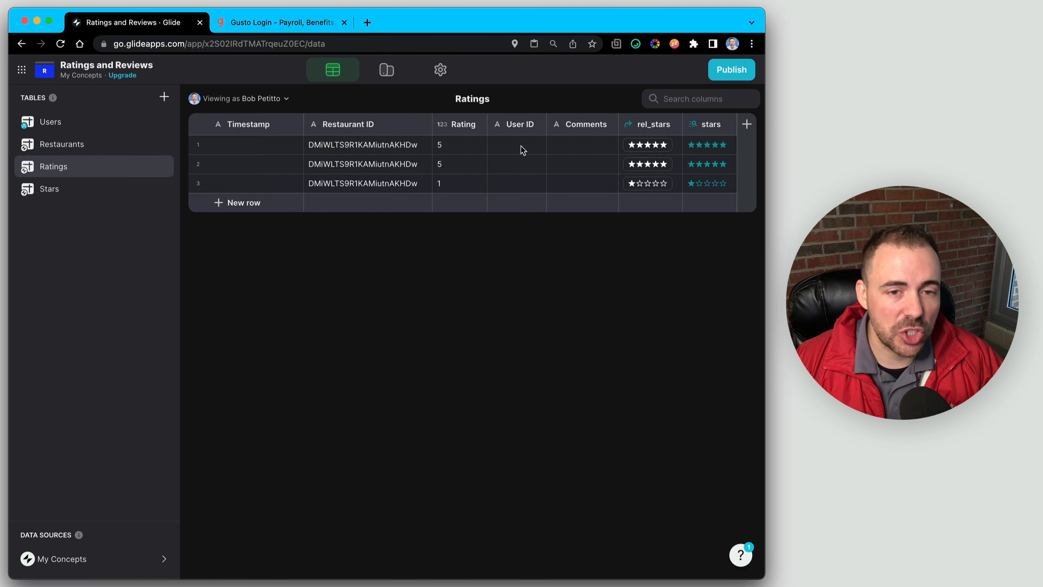
drag(520, 148, 517, 203)
click(100, 122)
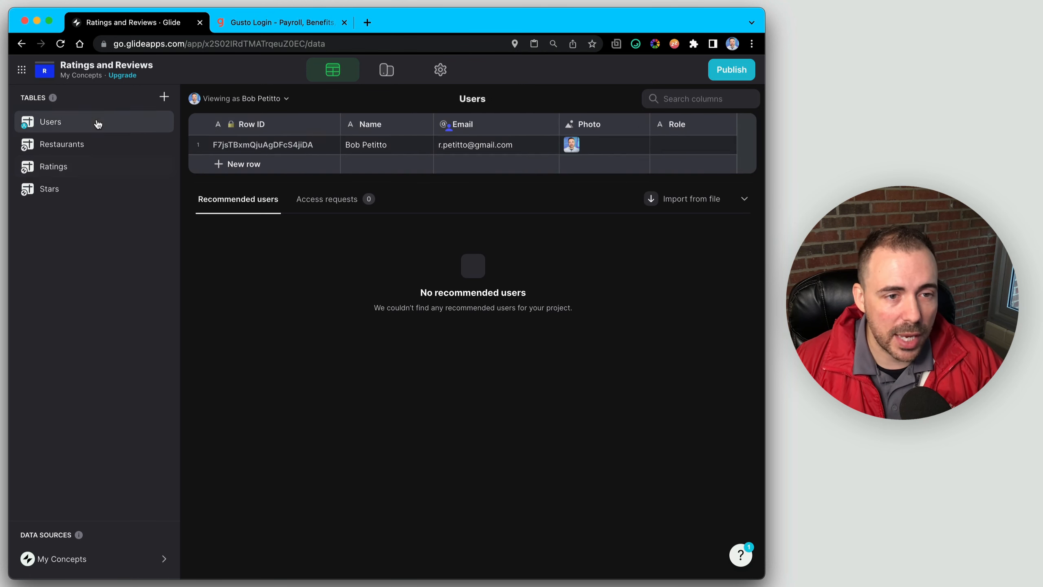
click(315, 145)
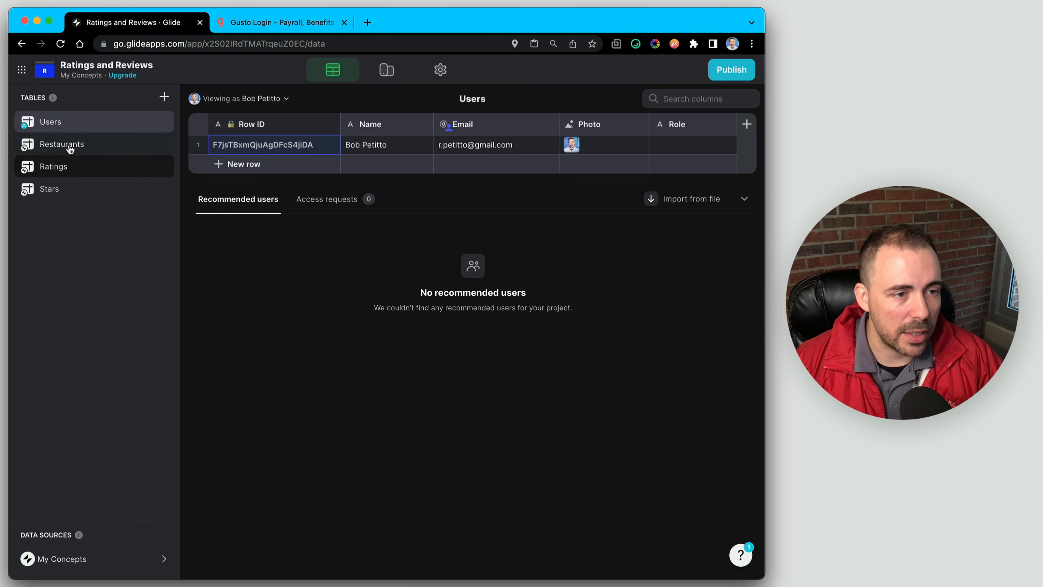
click(70, 166)
click(515, 148)
key(super+v)
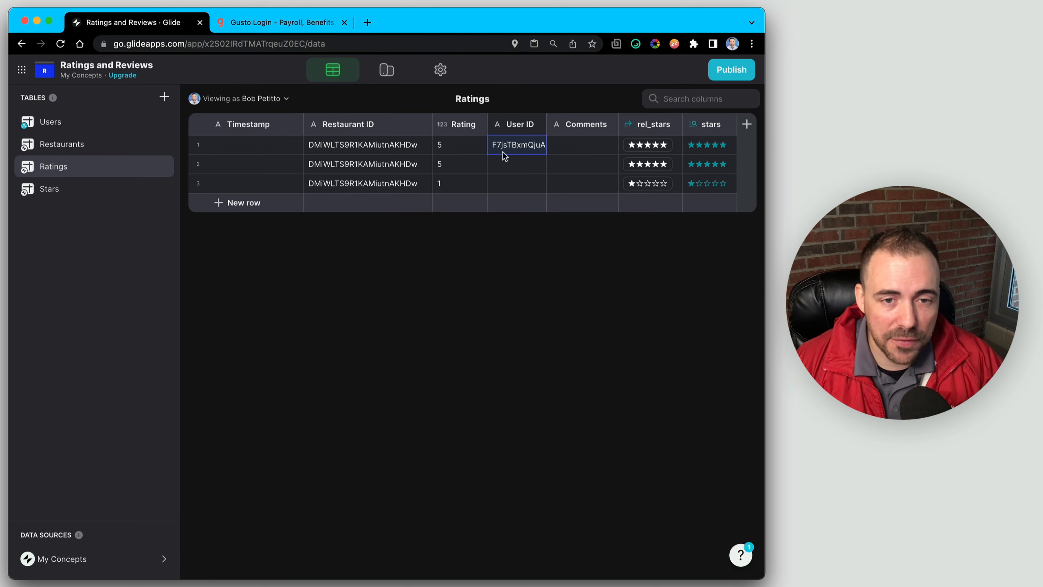
click(366, 149)
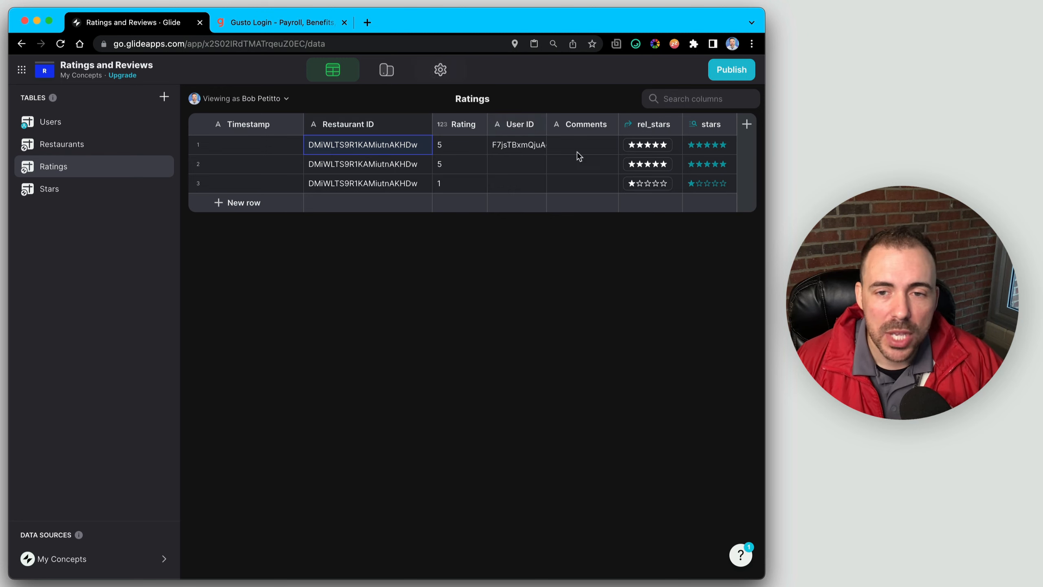
Add an If → Then → Else column named "ifCurrentUser→ RestaurantID" to the Ratings table
click(746, 125)
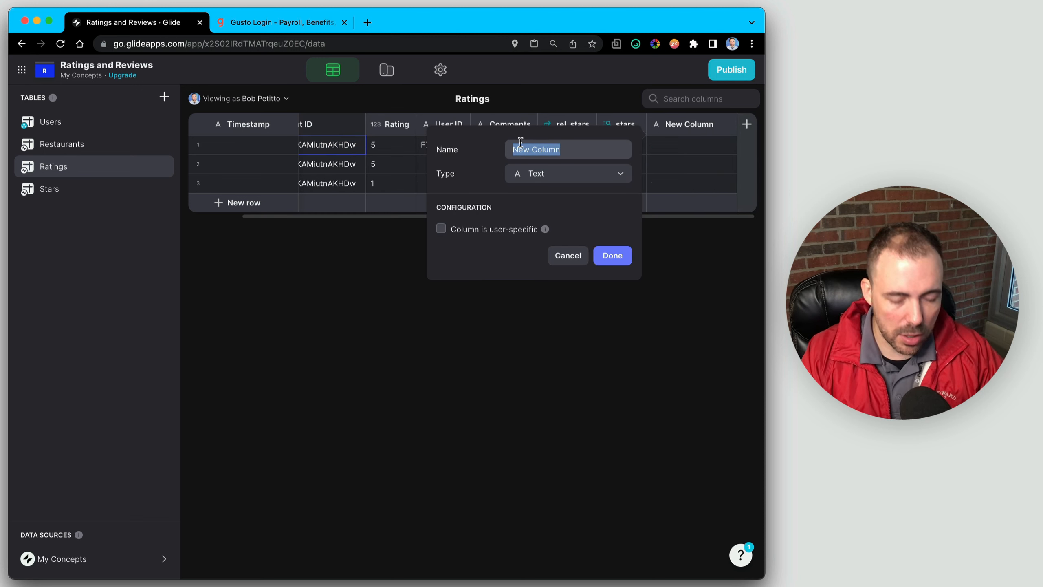
text(ifCurrentUser)
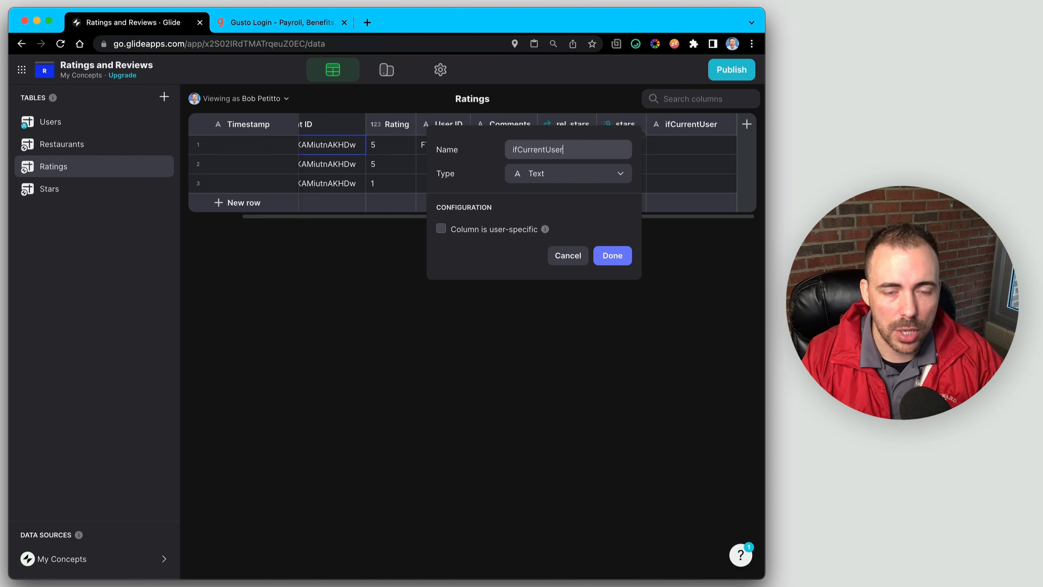
text(->)
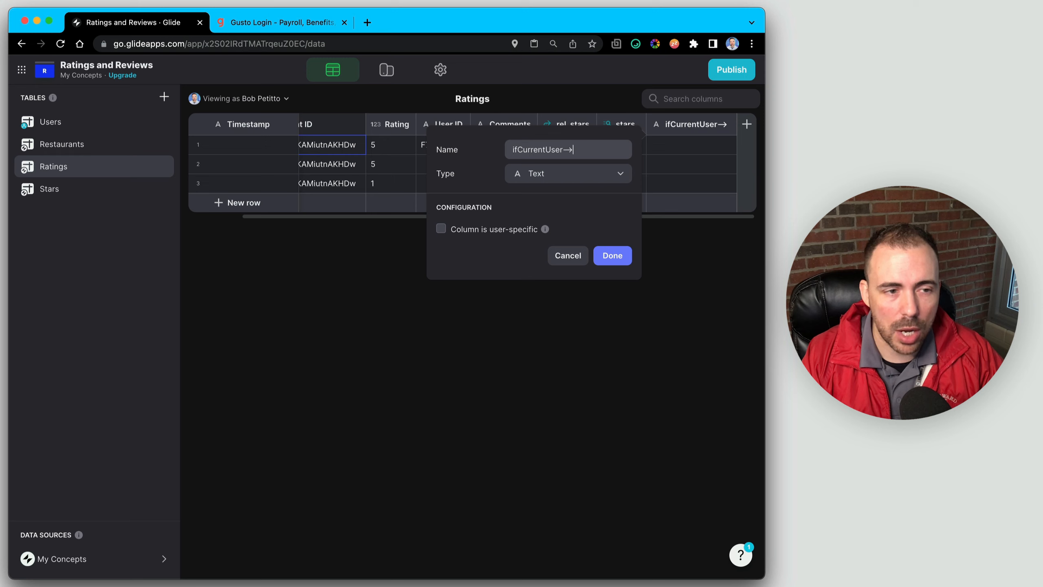
text( Rest)
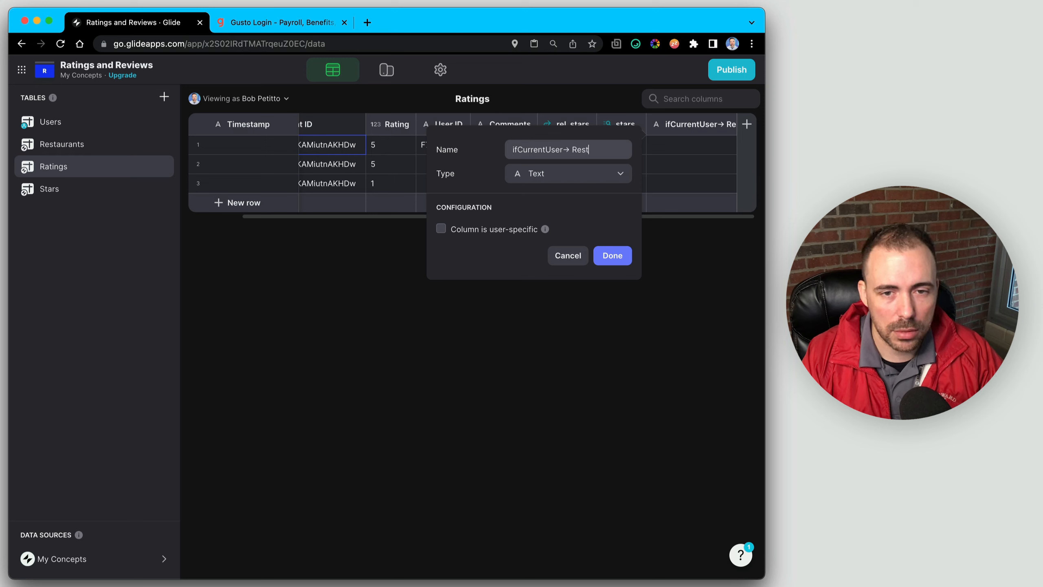
text(aurantID)
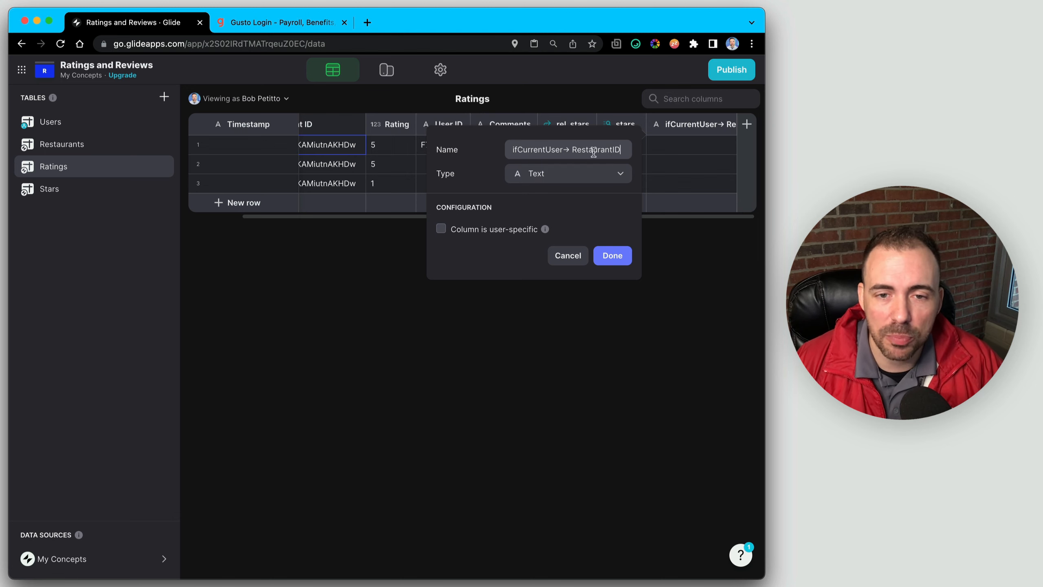
click(565, 181)
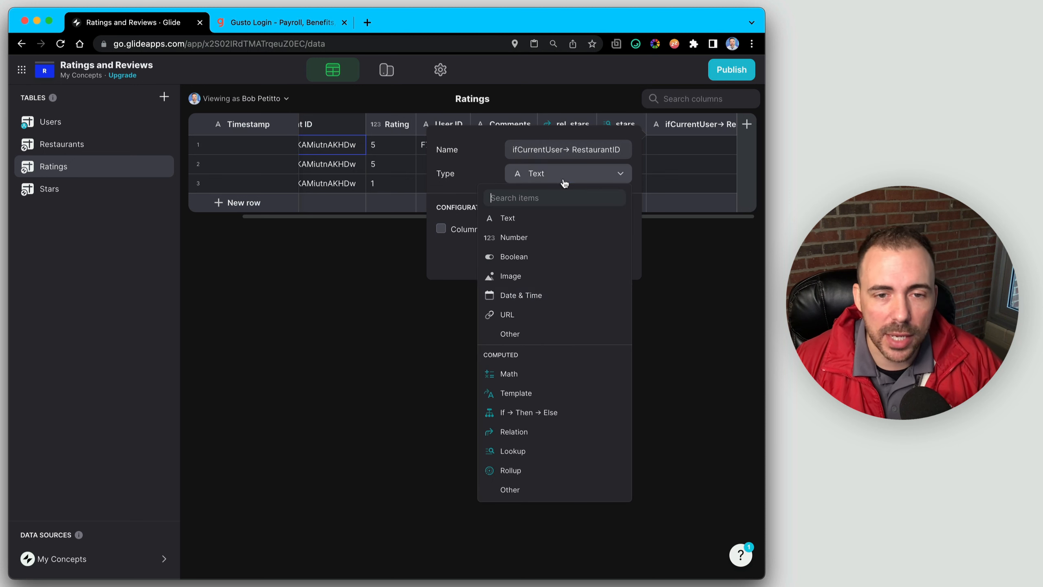
click(531, 412)
Make the column return Restaurant ID if User ID is the User Profile's Row ID, and save it
click(485, 238)
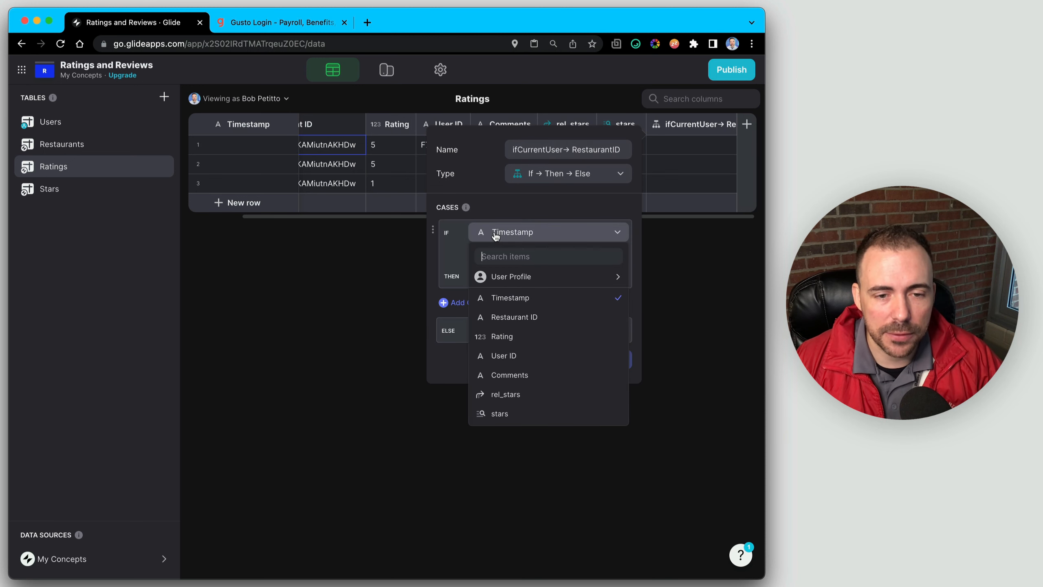
click(504, 356)
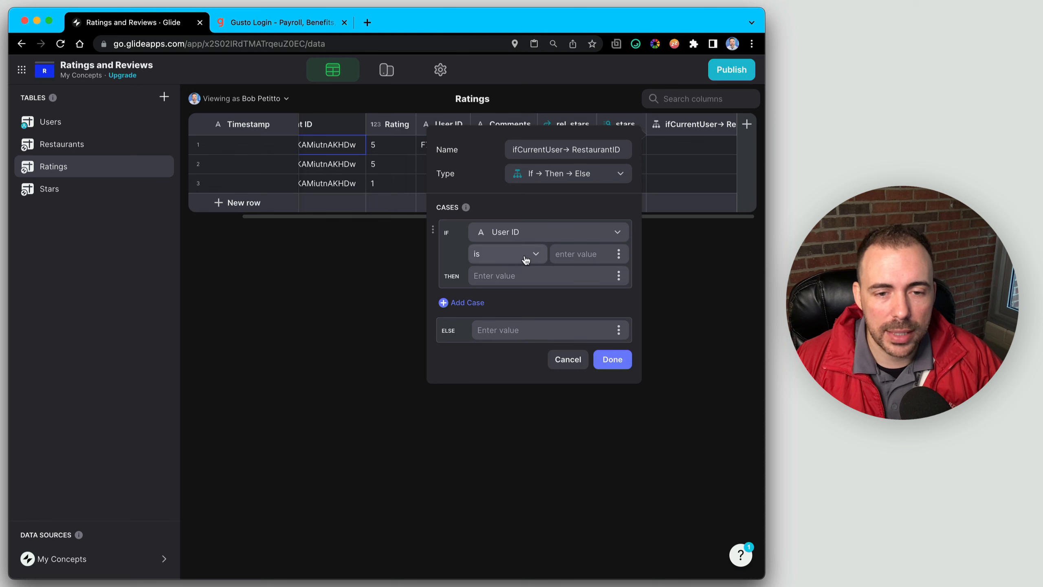
click(619, 253)
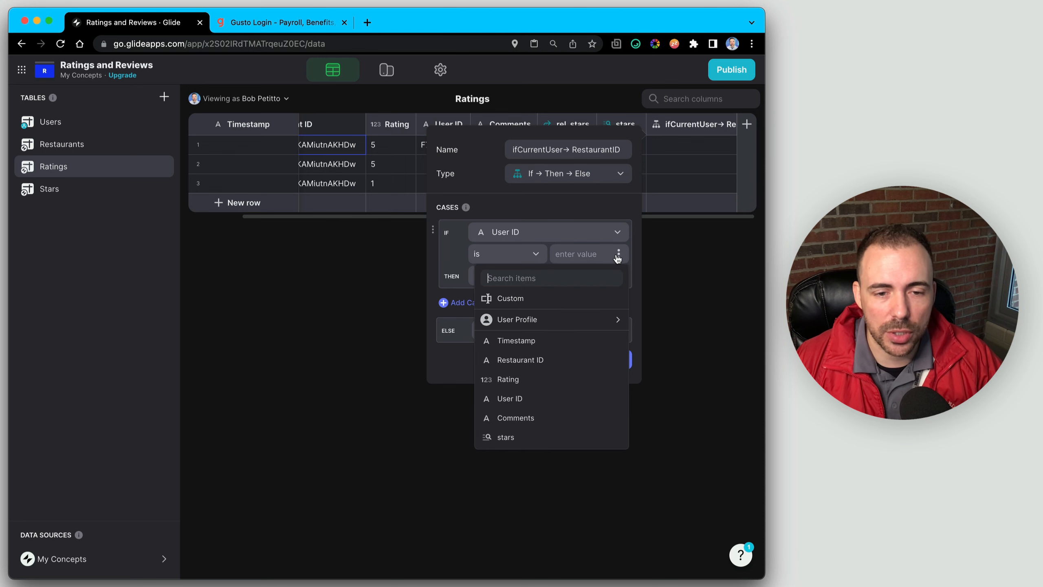
mouse_move(559, 320)
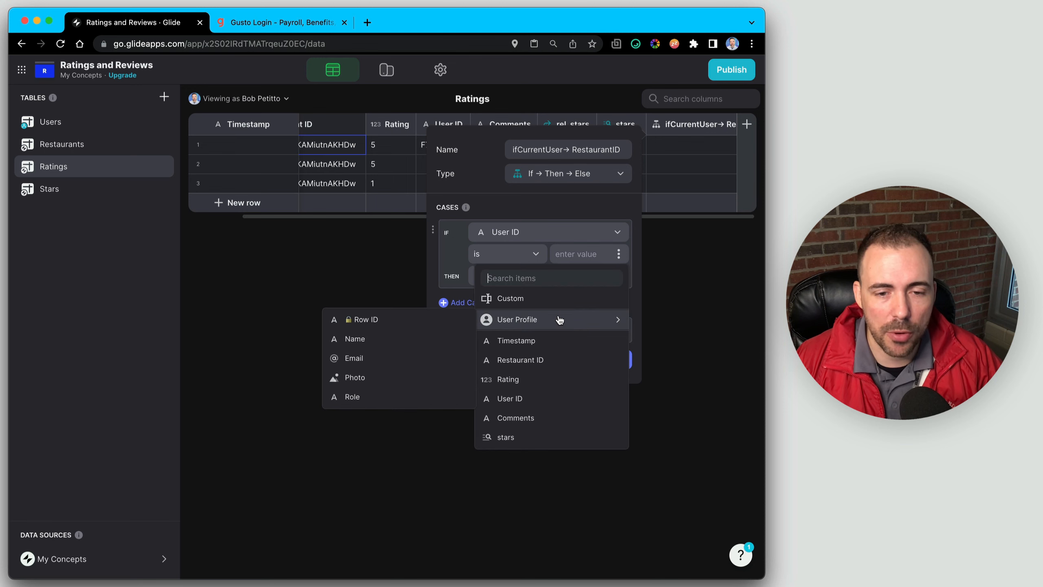
click(407, 321)
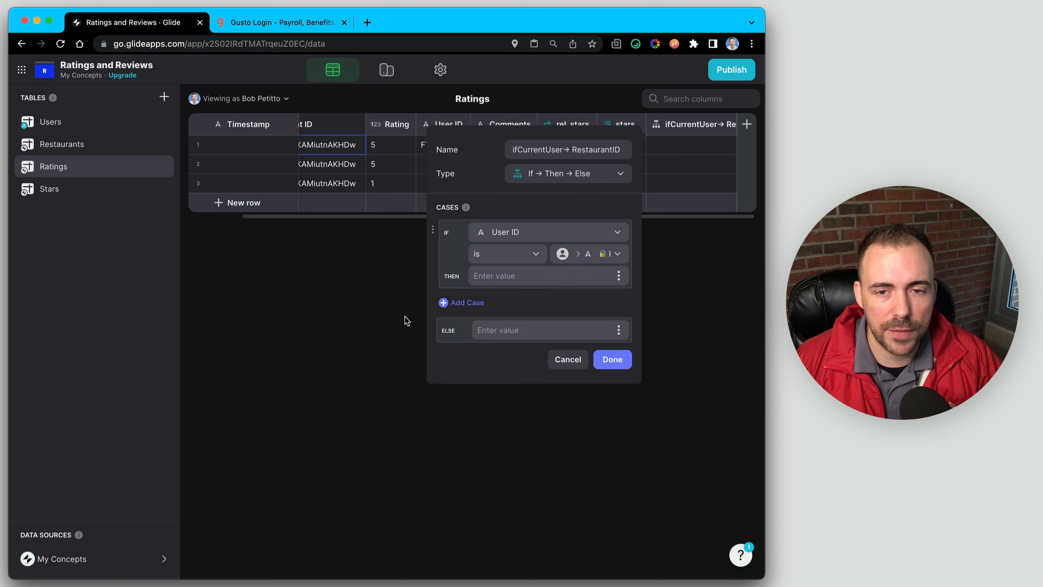
click(619, 276)
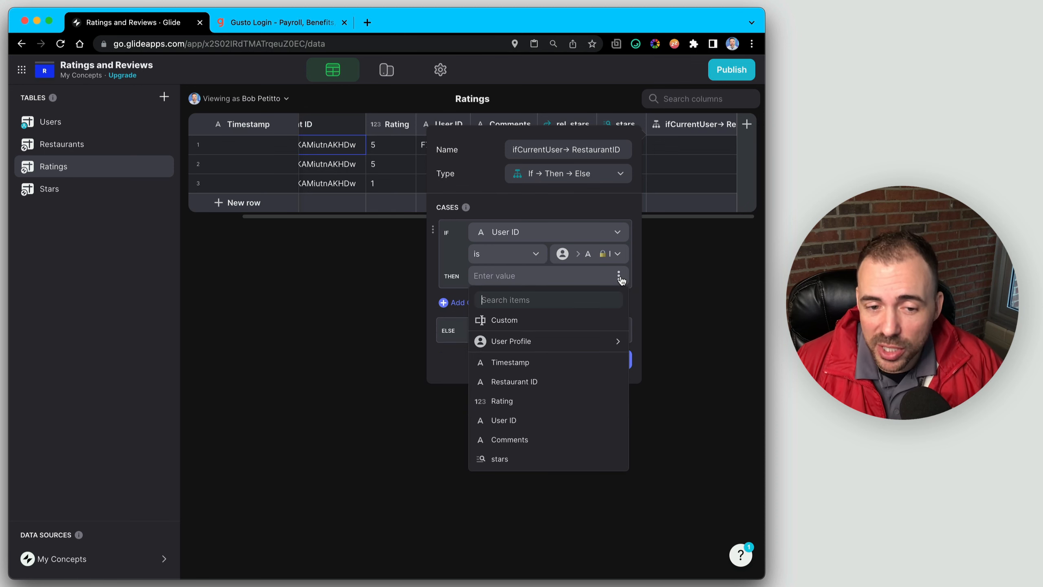
click(539, 385)
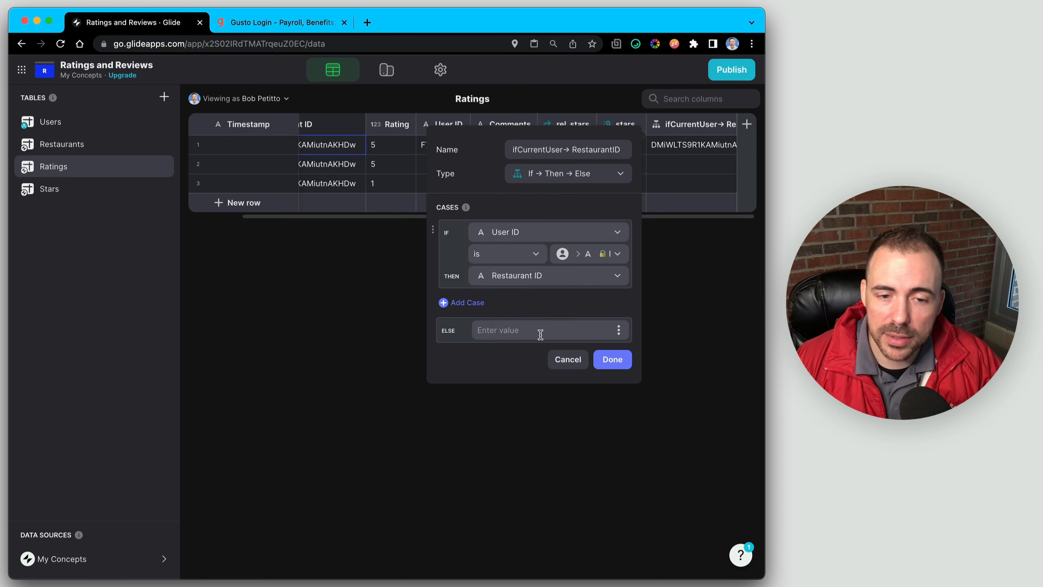
click(611, 359)
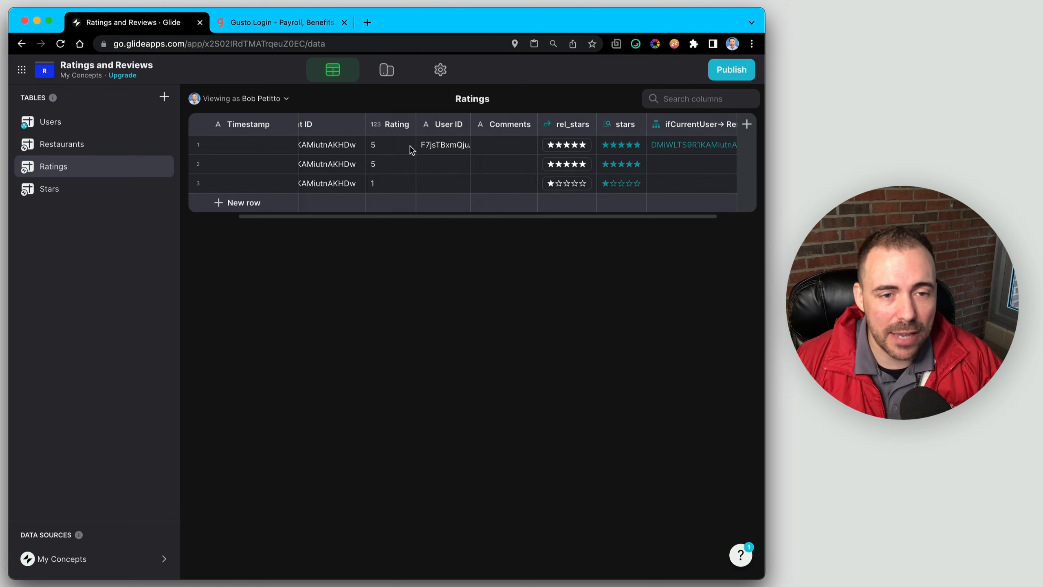
Check the ifCurrentUser→ RestaurantID values while viewing as Anyone, and switch back to viewing as the named user
click(436, 146)
click(695, 147)
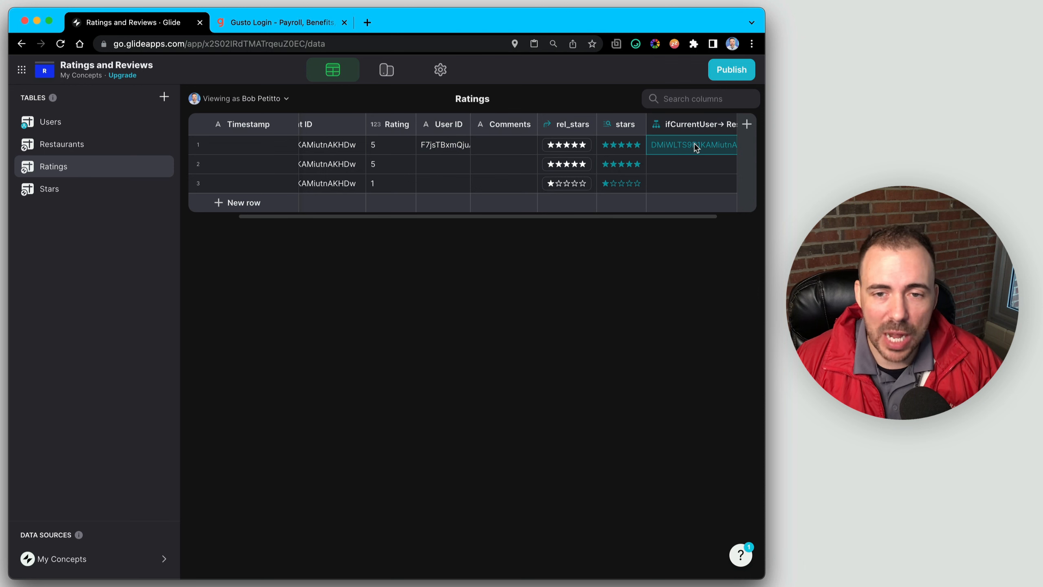
click(268, 98)
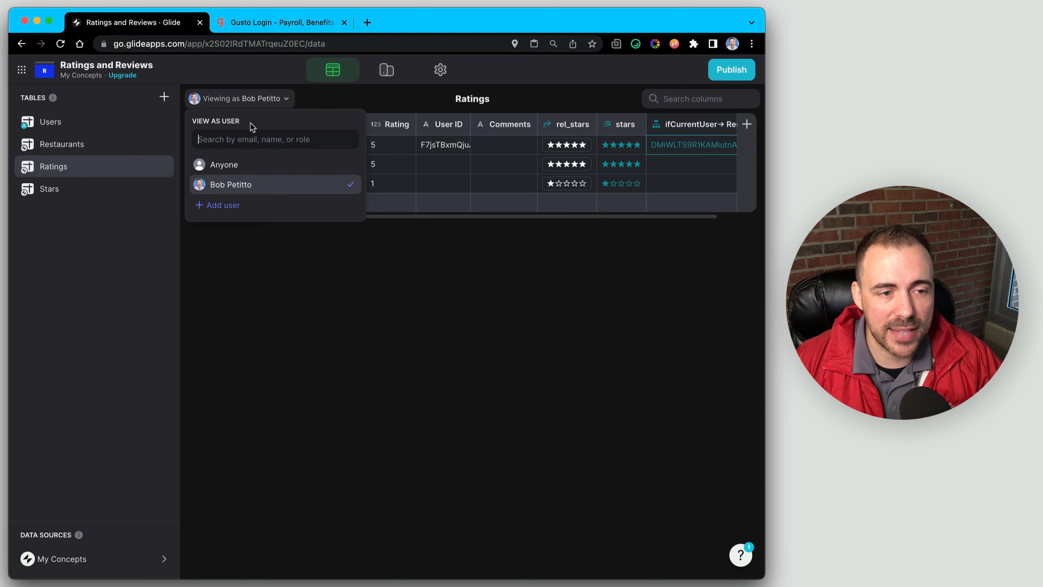
click(233, 169)
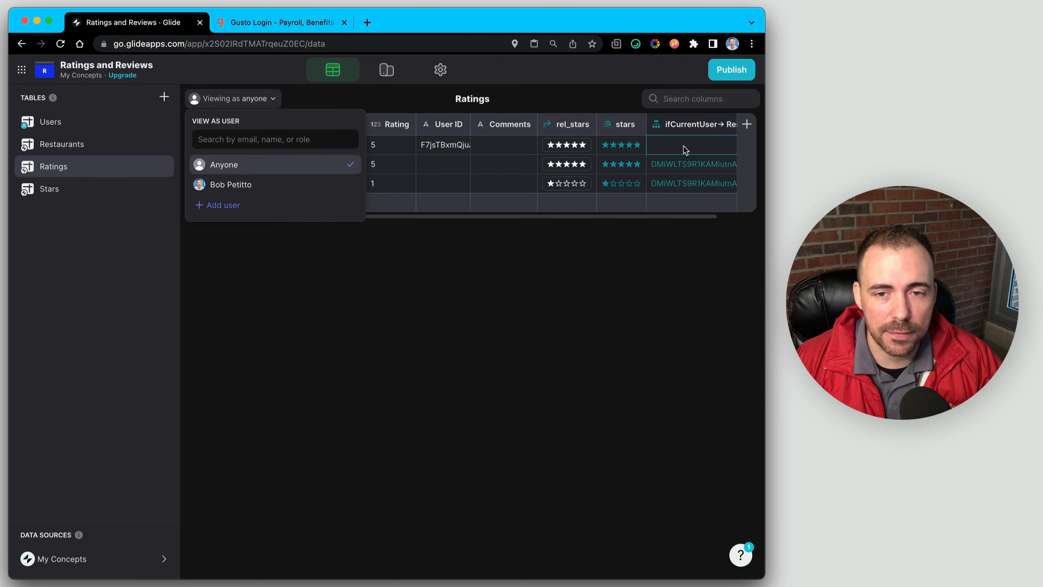
click(234, 187)
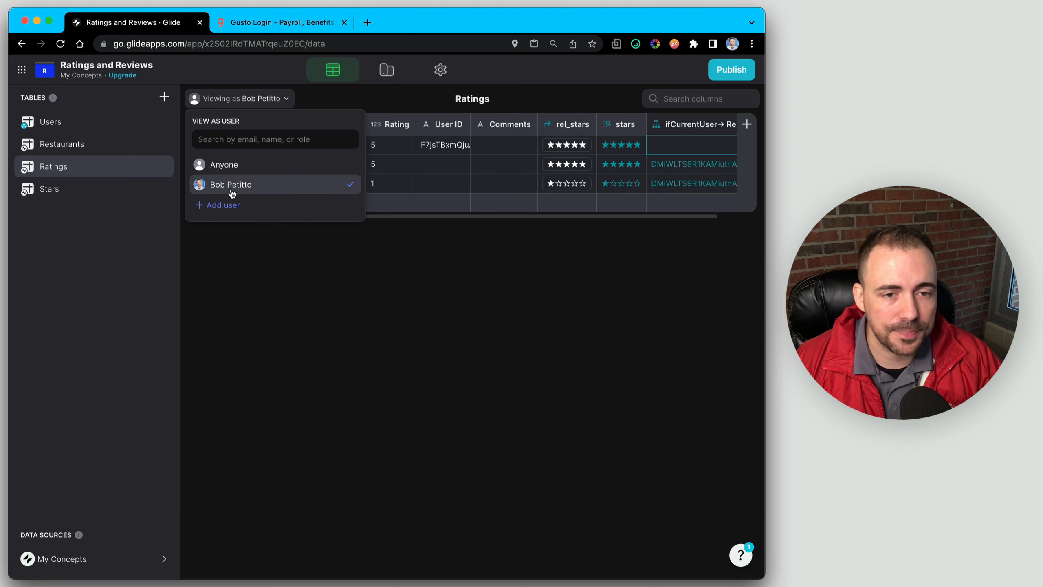
click(463, 168)
Add a Relation column named rel_myRating to the Restaurants table
click(92, 147)
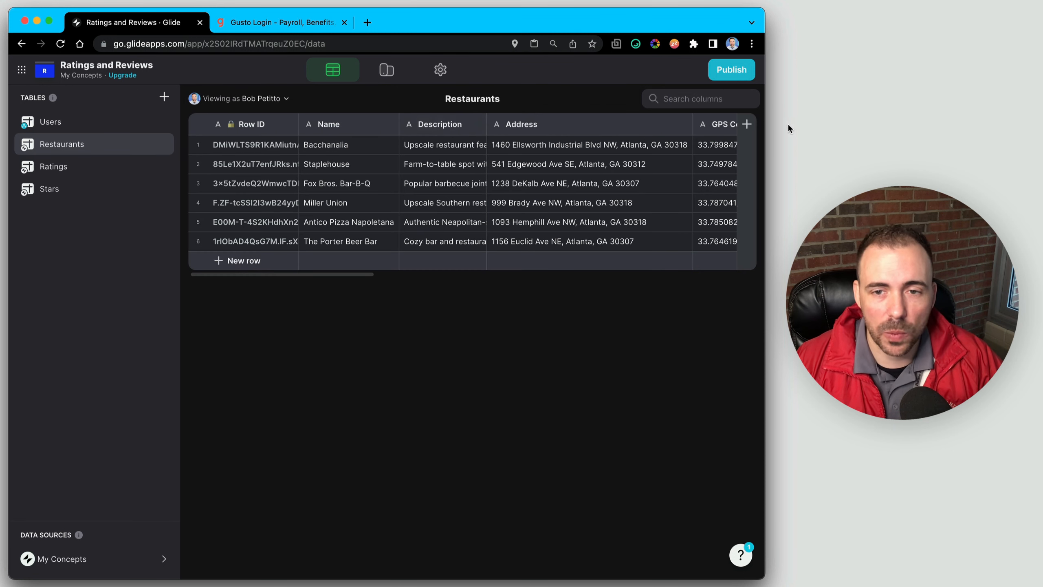
click(746, 124)
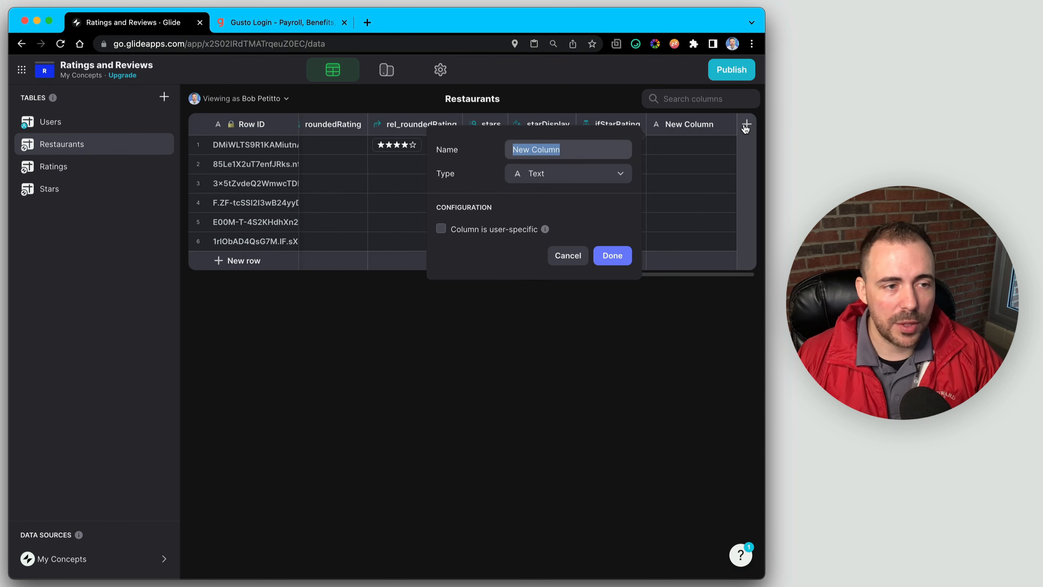
text(rel_)
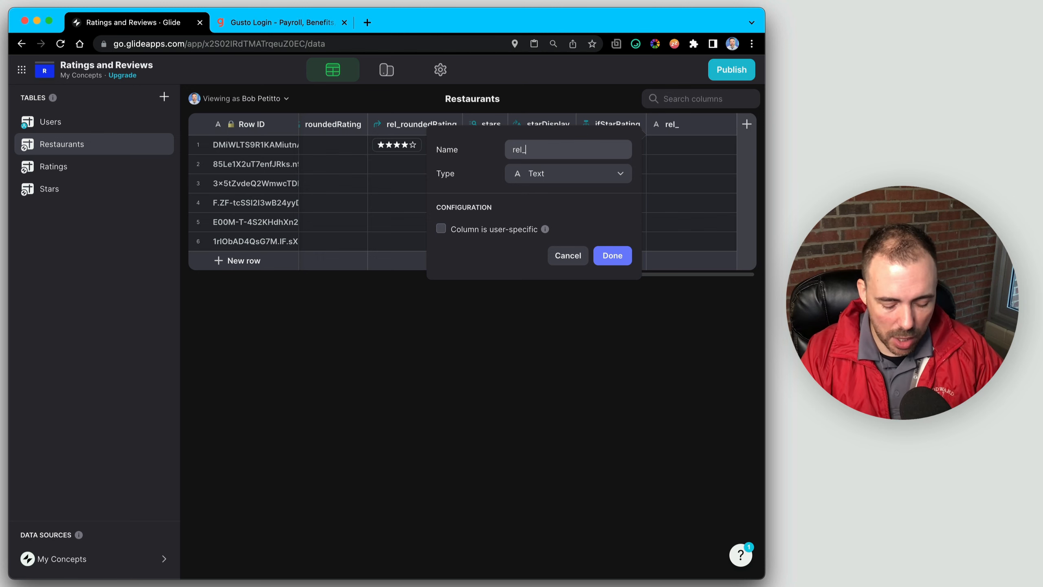
text(myRating)
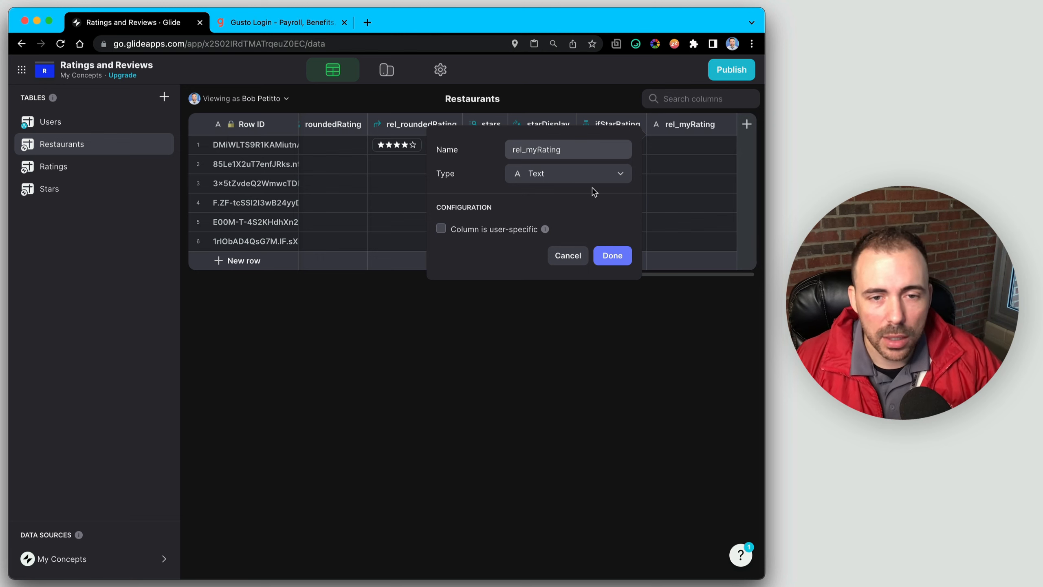
click(593, 176)
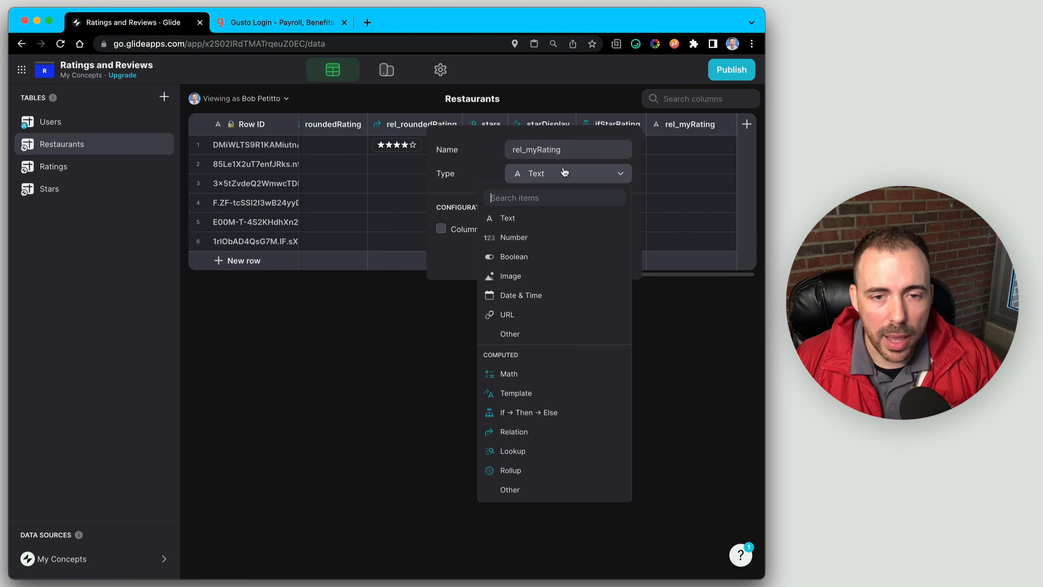
click(517, 436)
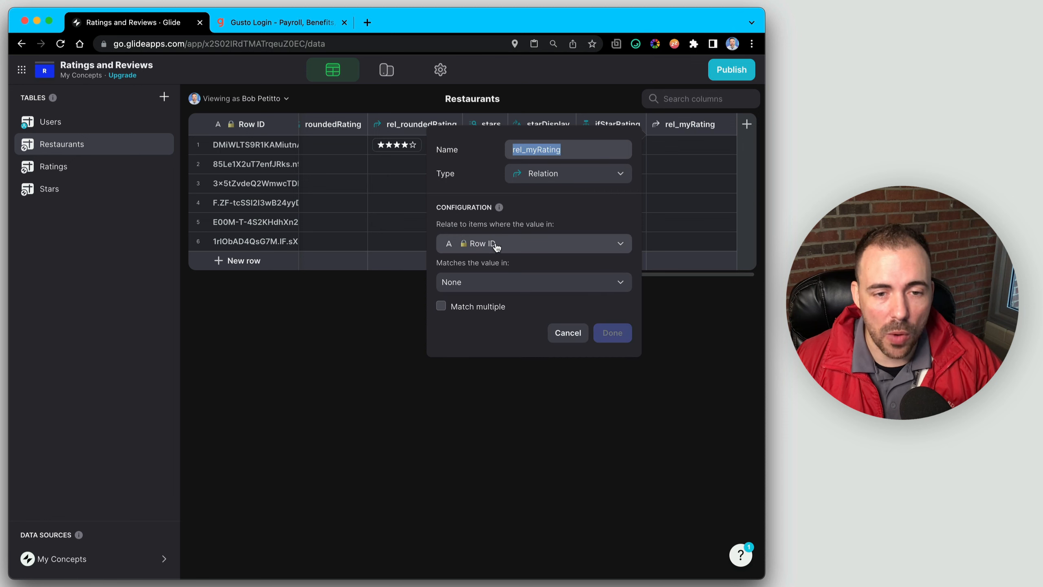
Relate rel_myRating from Row ID to ifCurrentUser→ RestaurantID in the Ratings table as a single match, and save the column
click(502, 288)
mouse_move(495, 374)
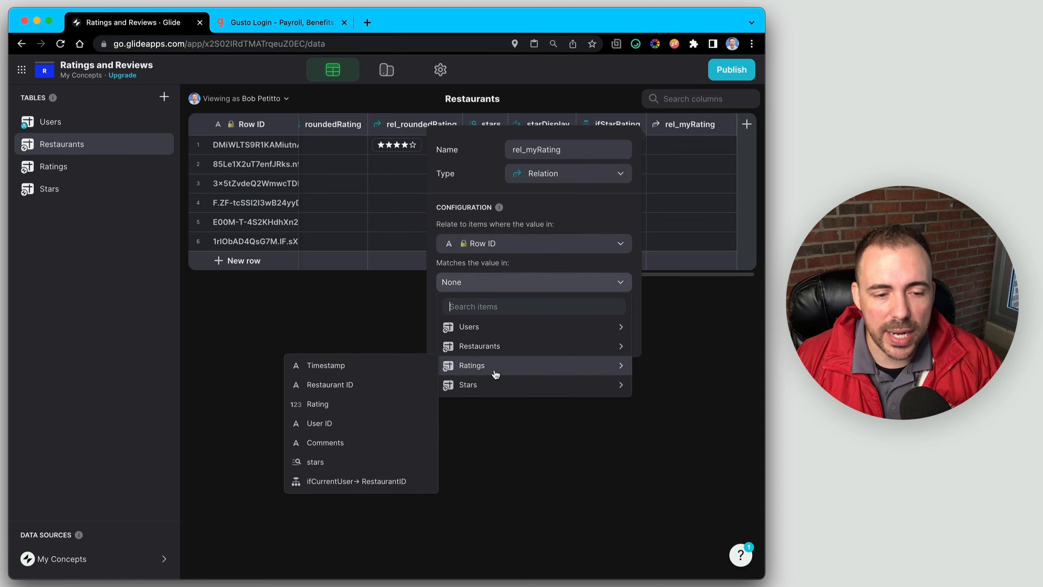
click(376, 486)
click(611, 333)
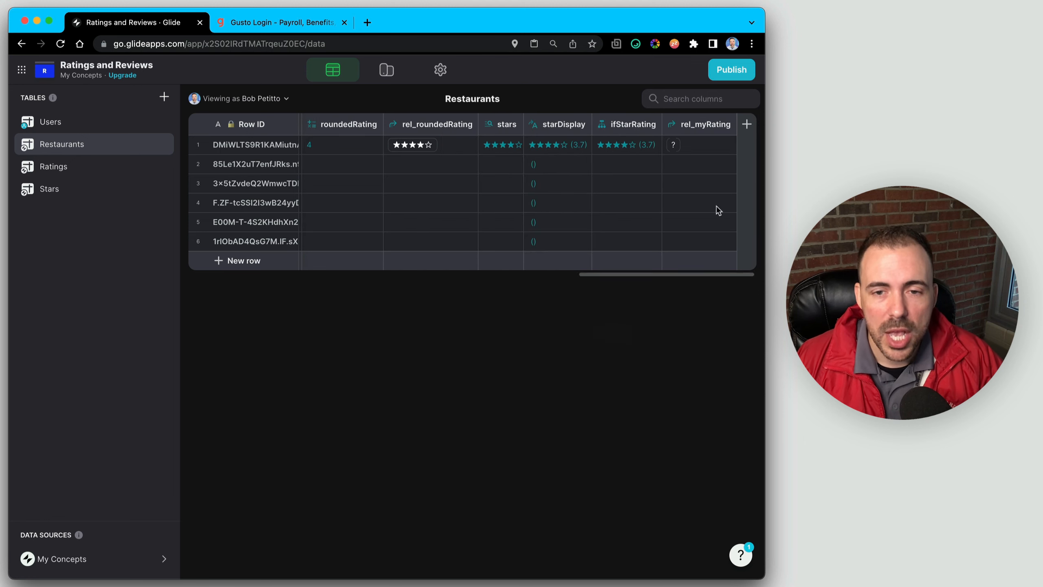
click(694, 146)
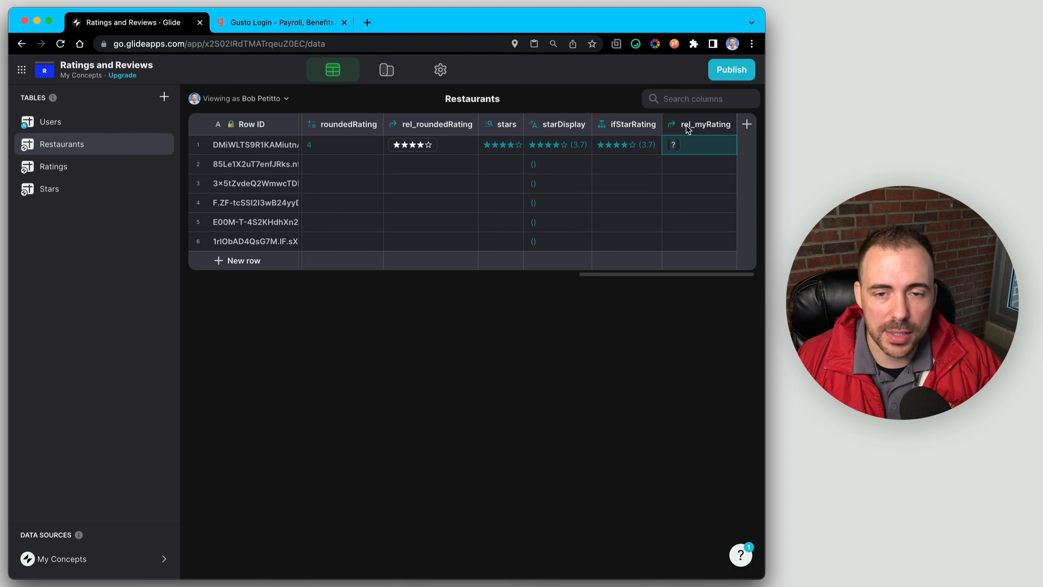
click(700, 126)
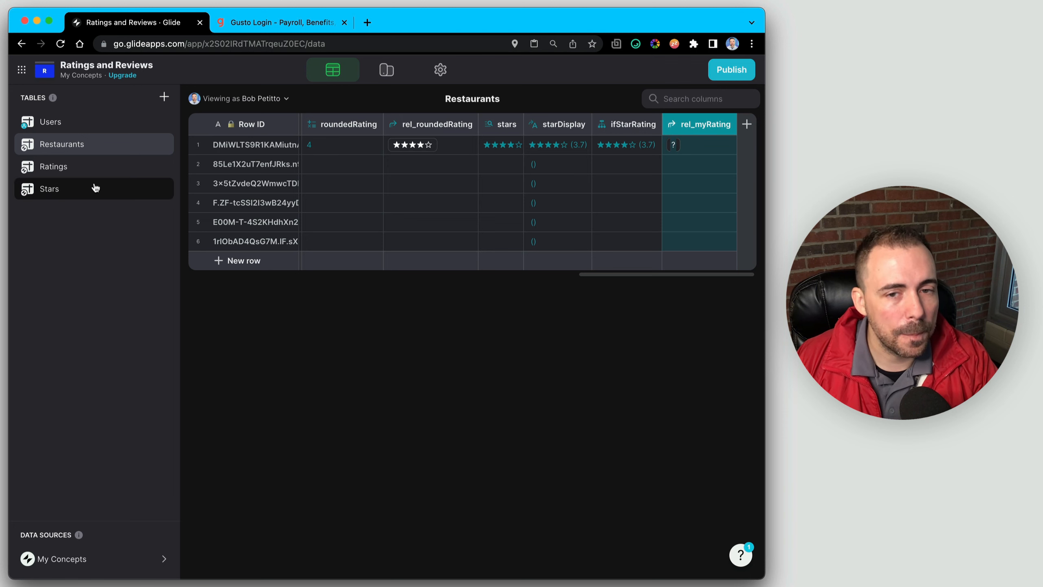
Clear the User ID value in the first row of the Ratings table
click(60, 168)
click(519, 145)
key(BackSpace)
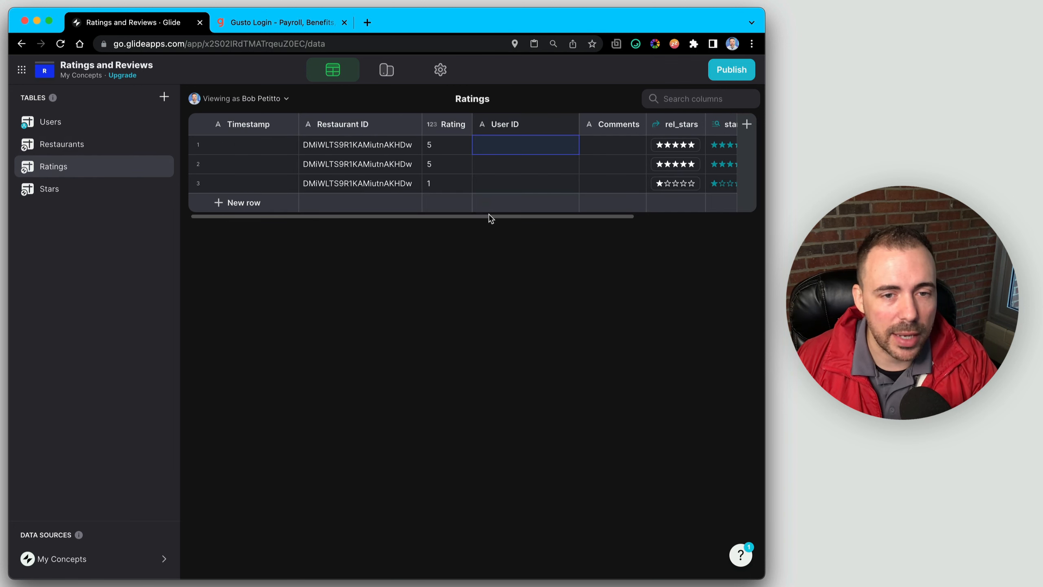
In the restaurant details layout, title the action row's action "Leave a rating" and clear its icon
click(386, 70)
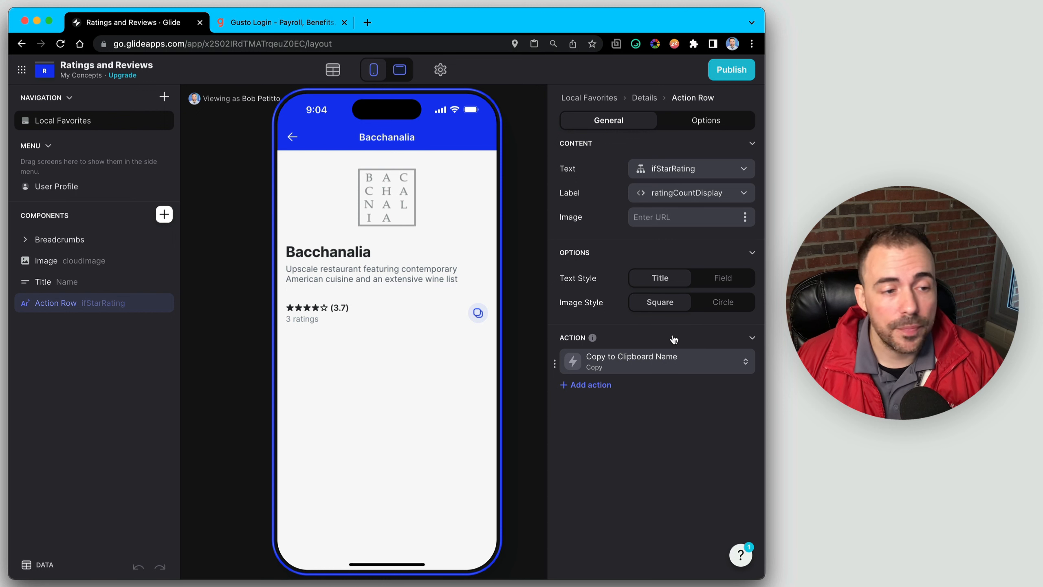
click(652, 359)
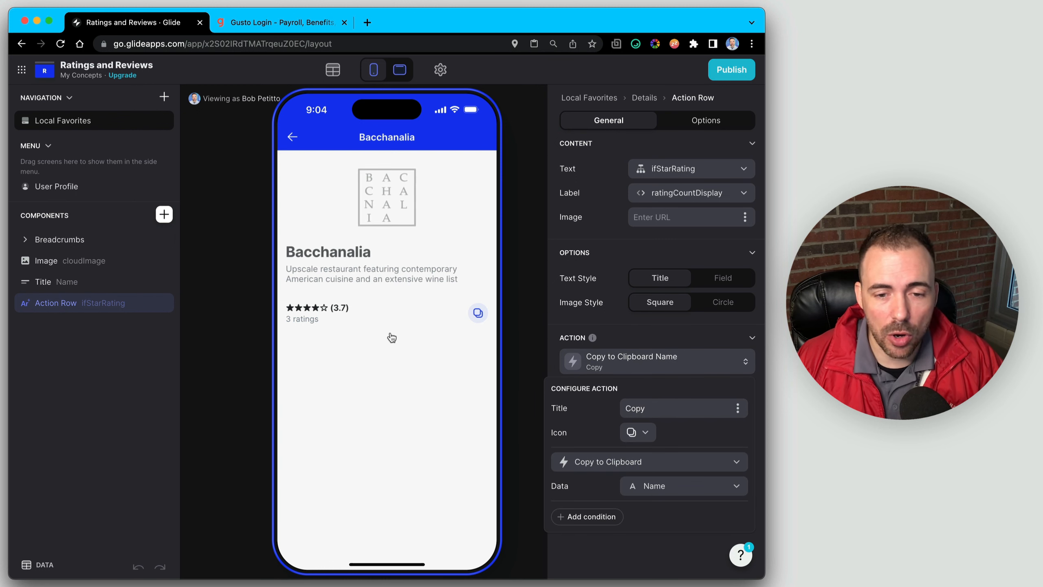
drag(643, 407, 615, 410)
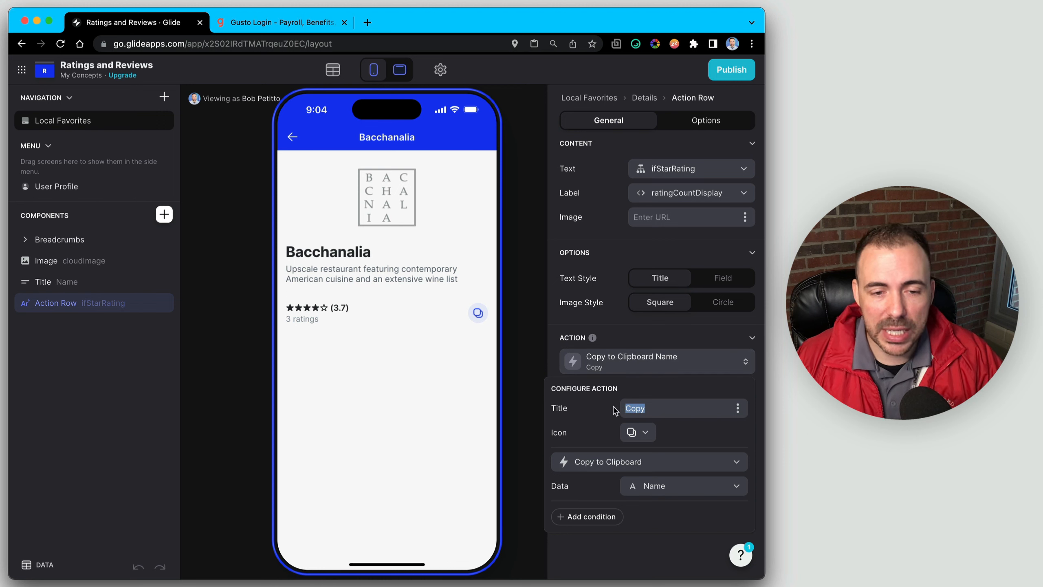
text(Leave a rating)
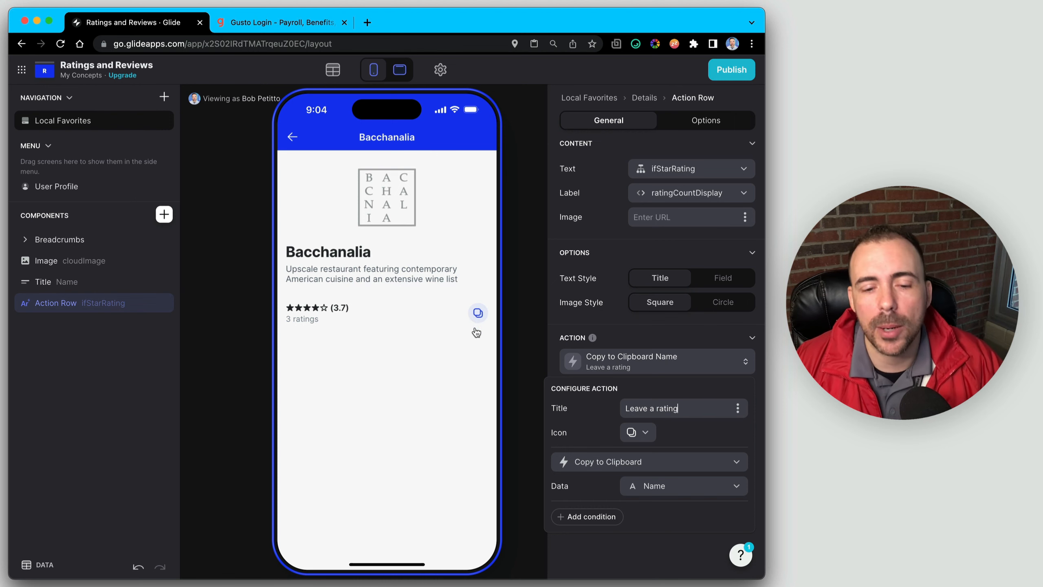
click(638, 432)
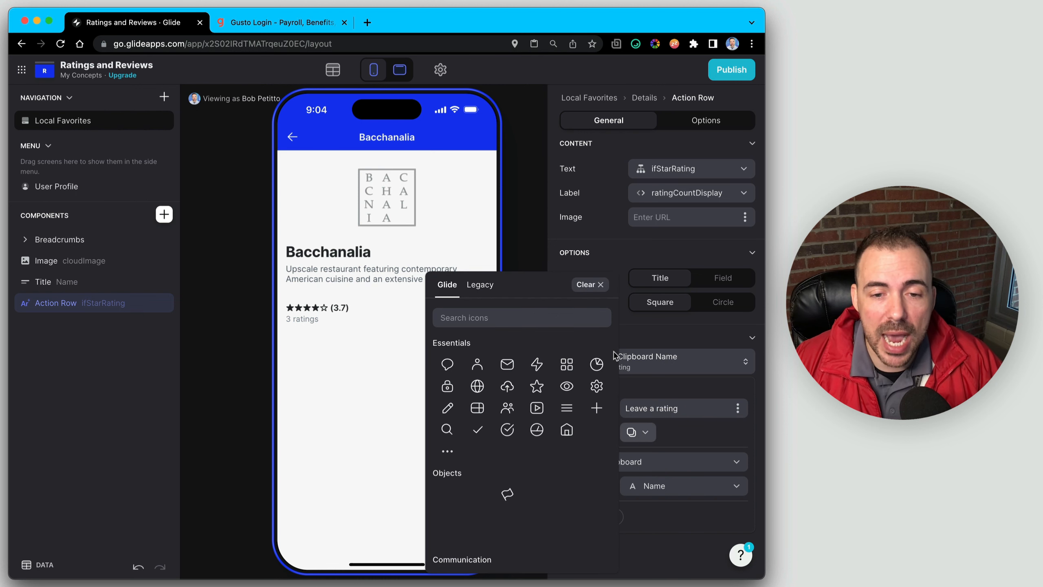
click(600, 285)
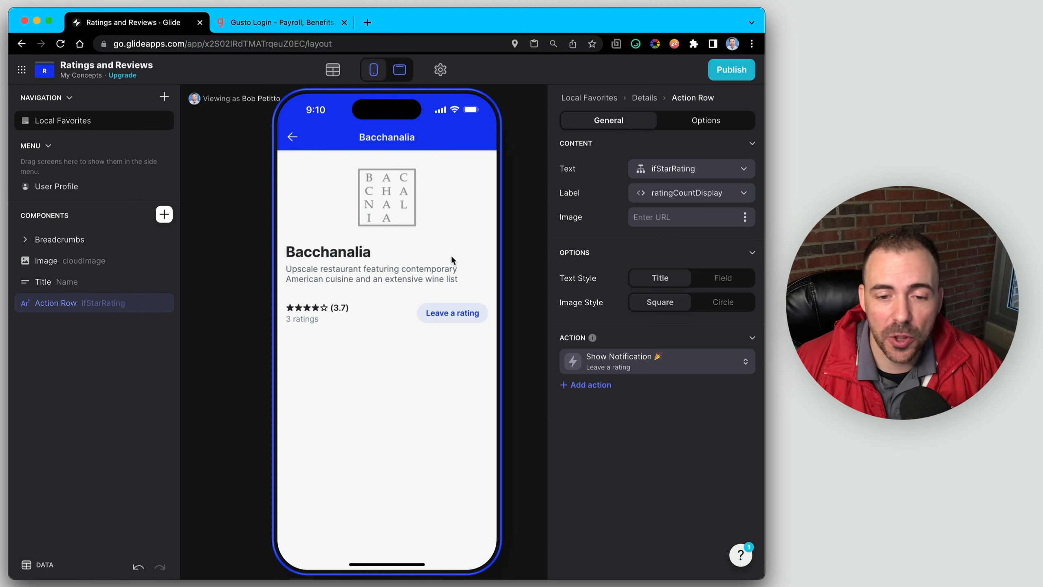
Create a new custom action for the Leave a rating button and name it "New/Edit Rating"
click(613, 360)
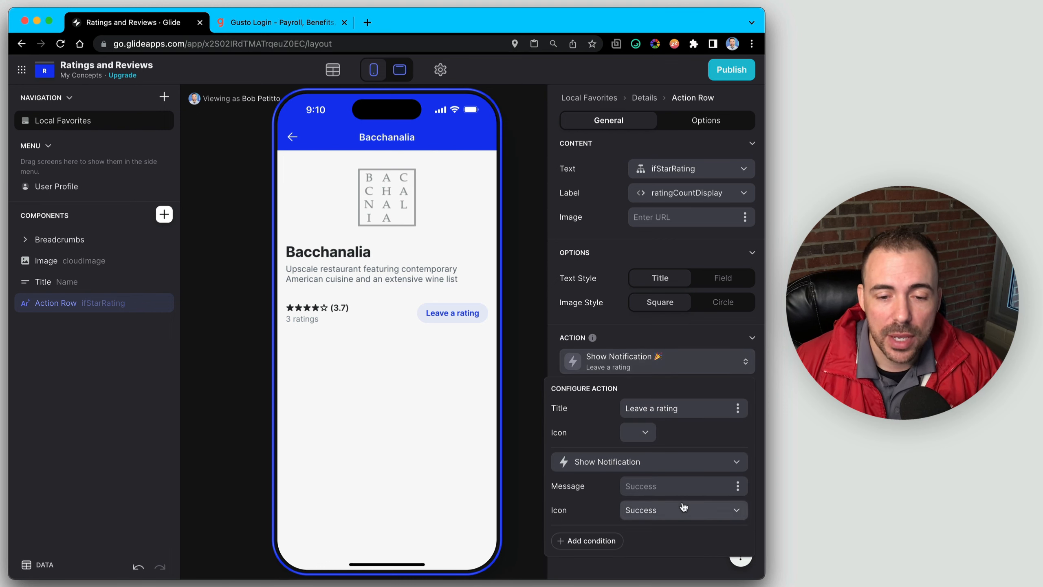
click(623, 464)
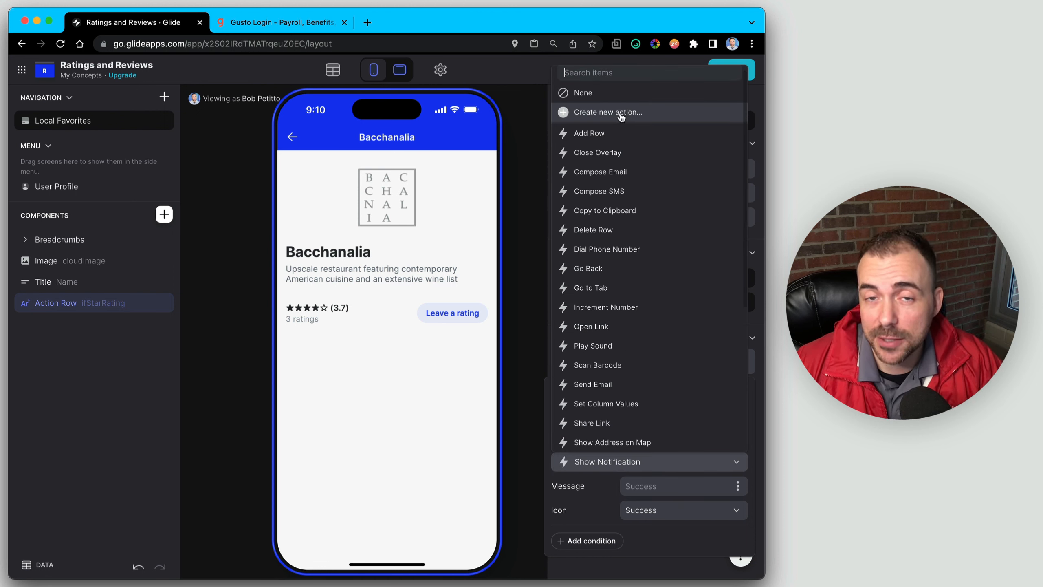
click(596, 114)
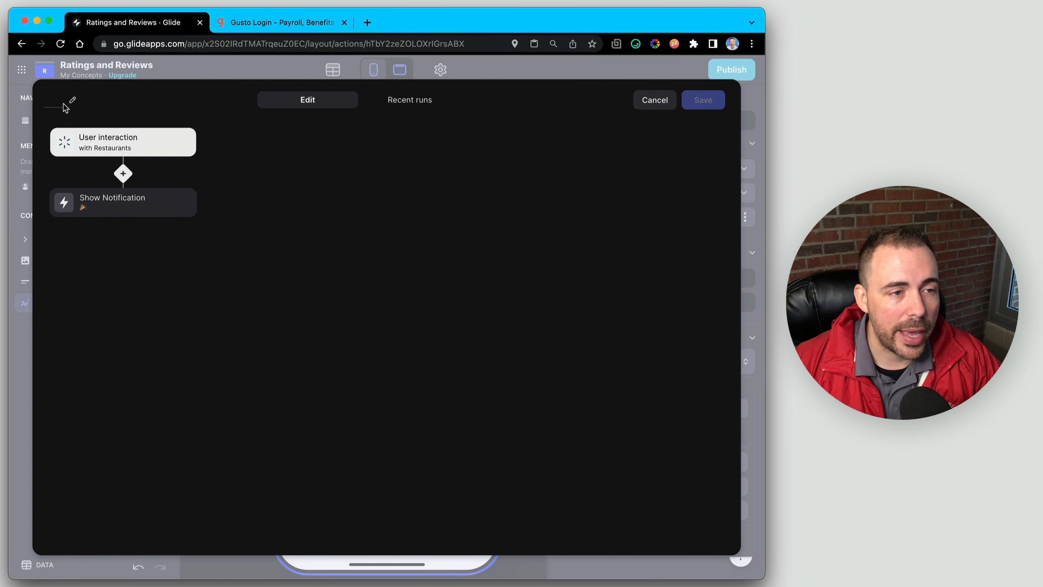
click(56, 100)
text(L)
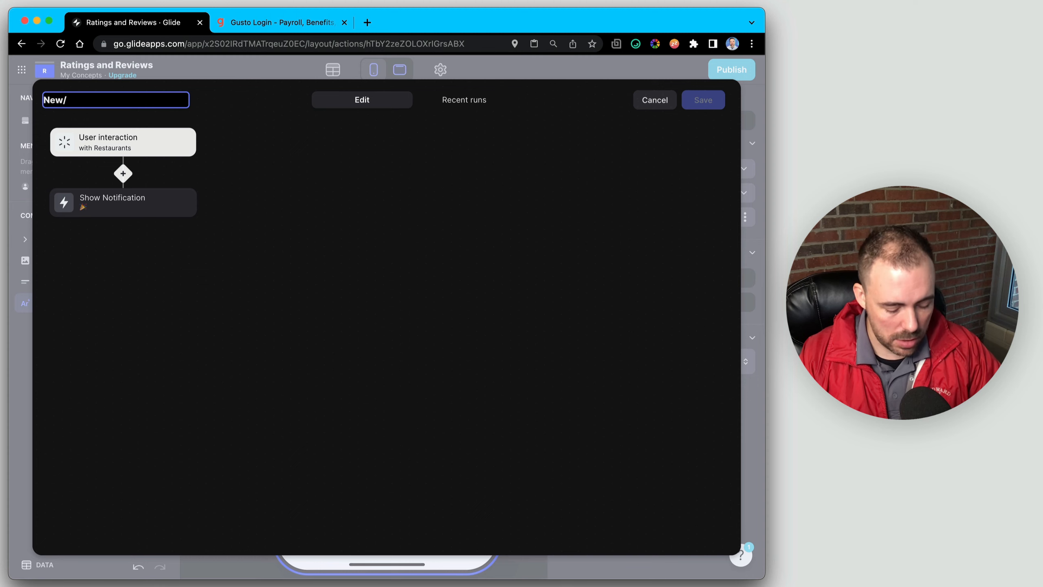
text(ew/Edit Rating)
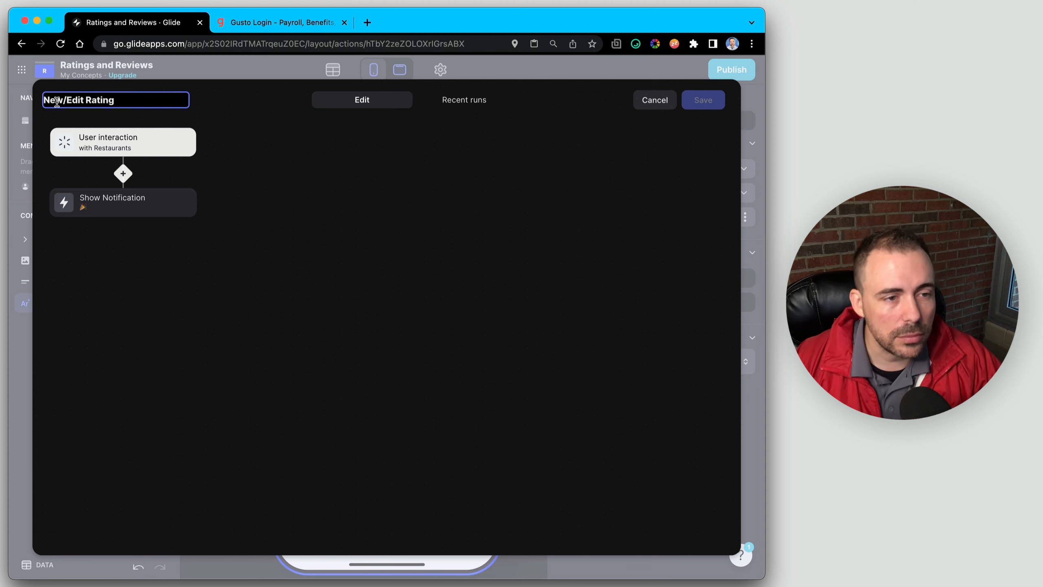
Add a condition after the user interaction that checks whether rel_myRating is empty
click(119, 174)
click(156, 233)
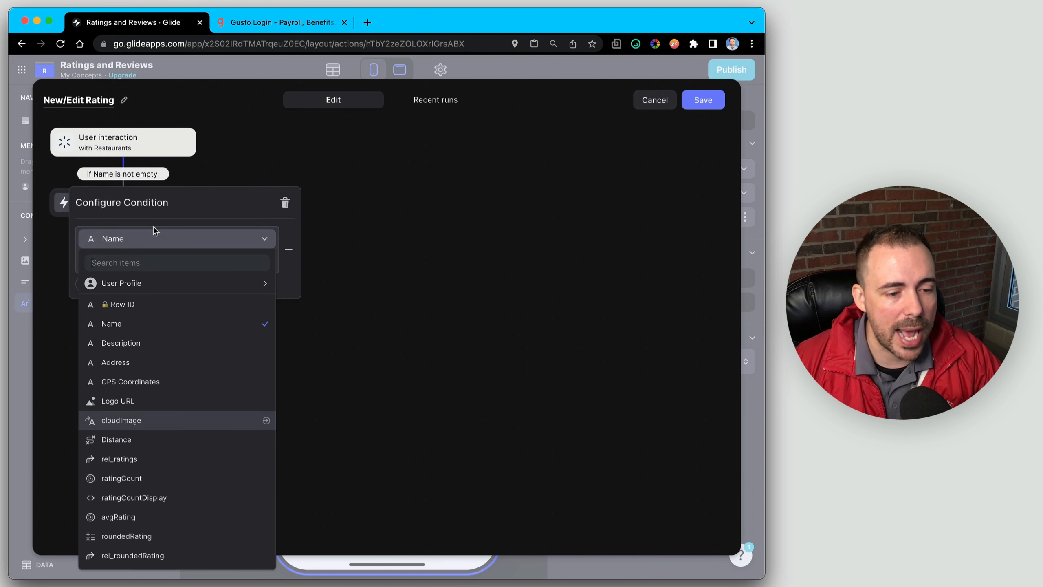
scroll(170, 448, down, 5)
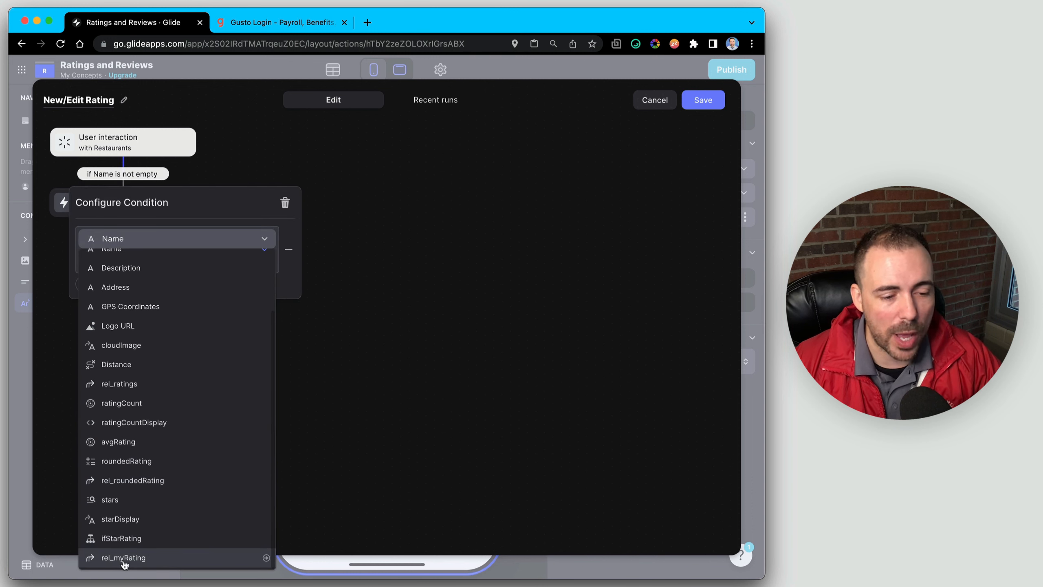
click(127, 561)
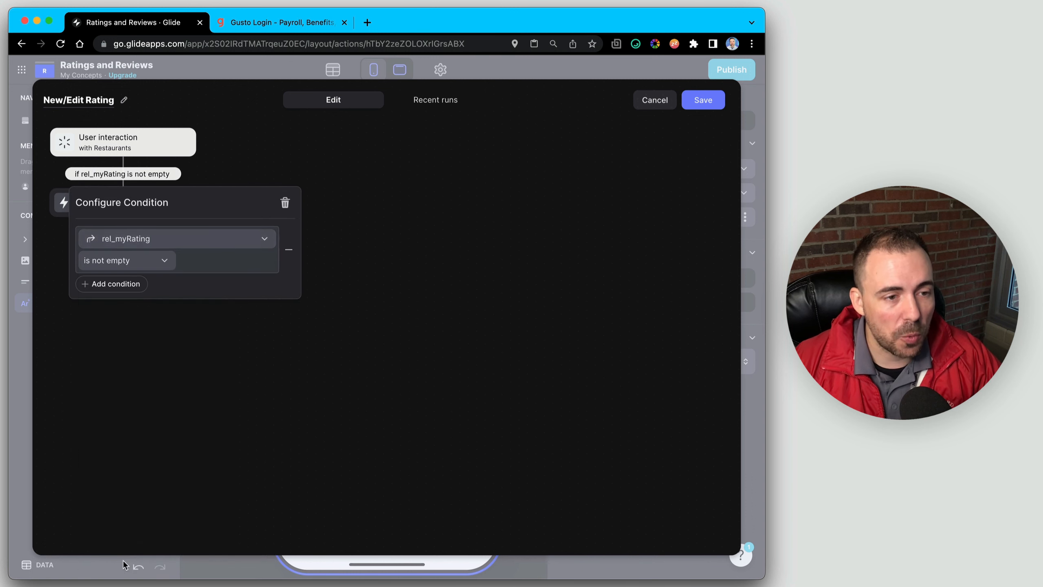
click(112, 263)
click(108, 290)
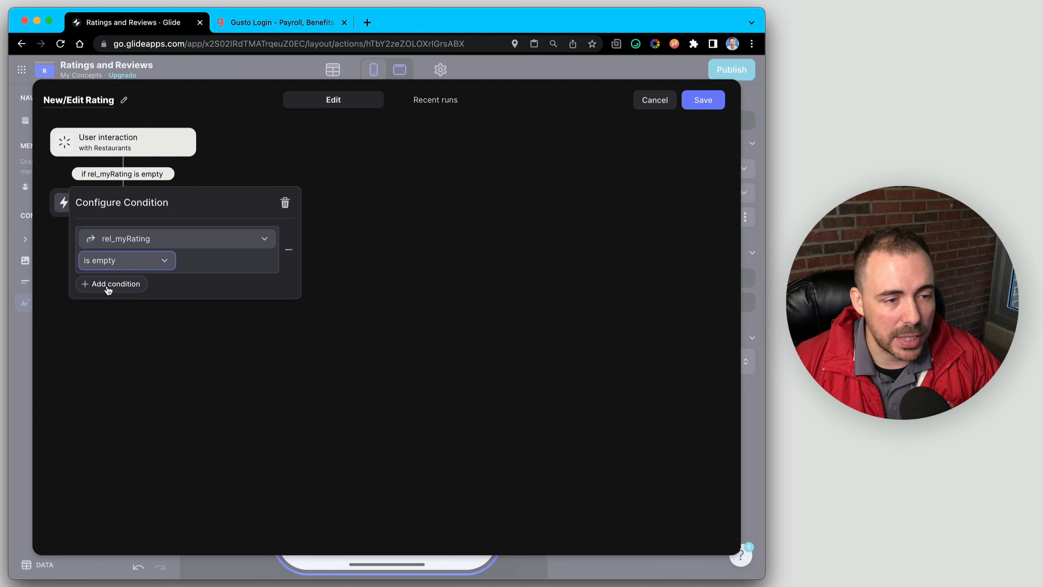
click(133, 361)
Replace the notification under the rel_myRating condition with a Show Form Screen action targeting Slide In
click(149, 212)
click(161, 272)
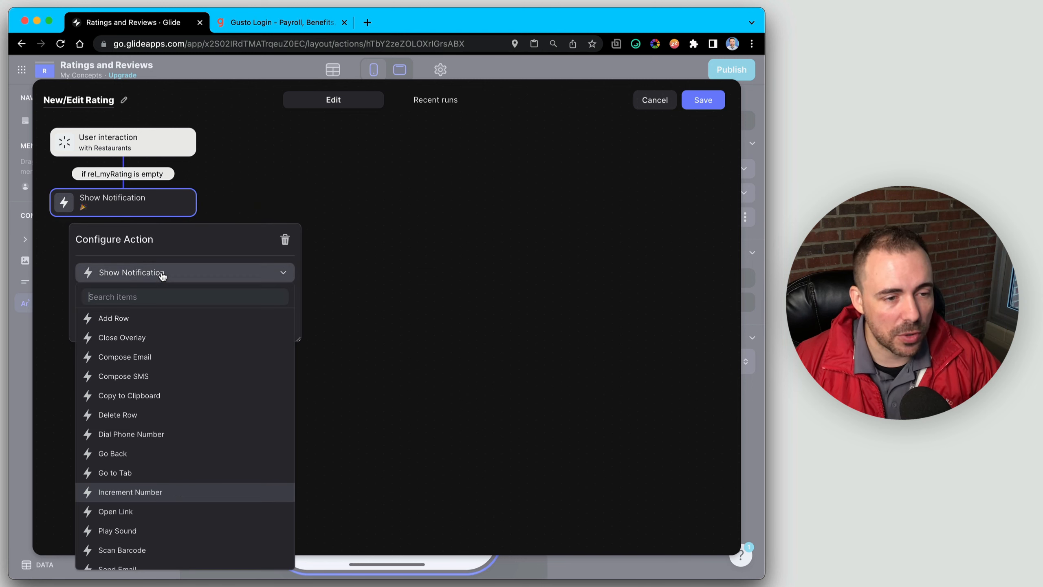
text(form)
click(154, 314)
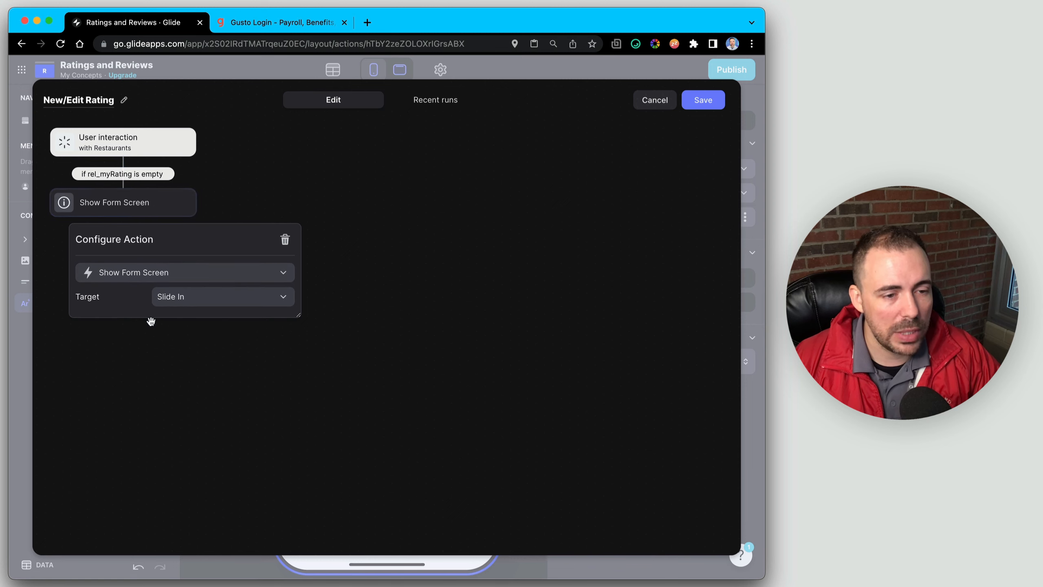
click(175, 301)
click(418, 293)
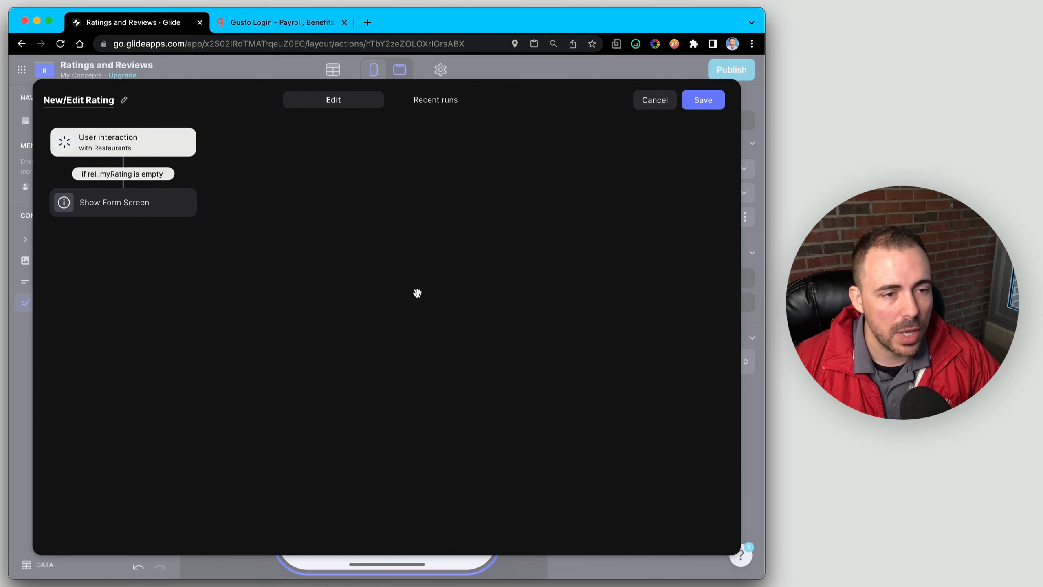
Add an else branch to the rel_myRating condition with a Show Edit Screen action
click(174, 174)
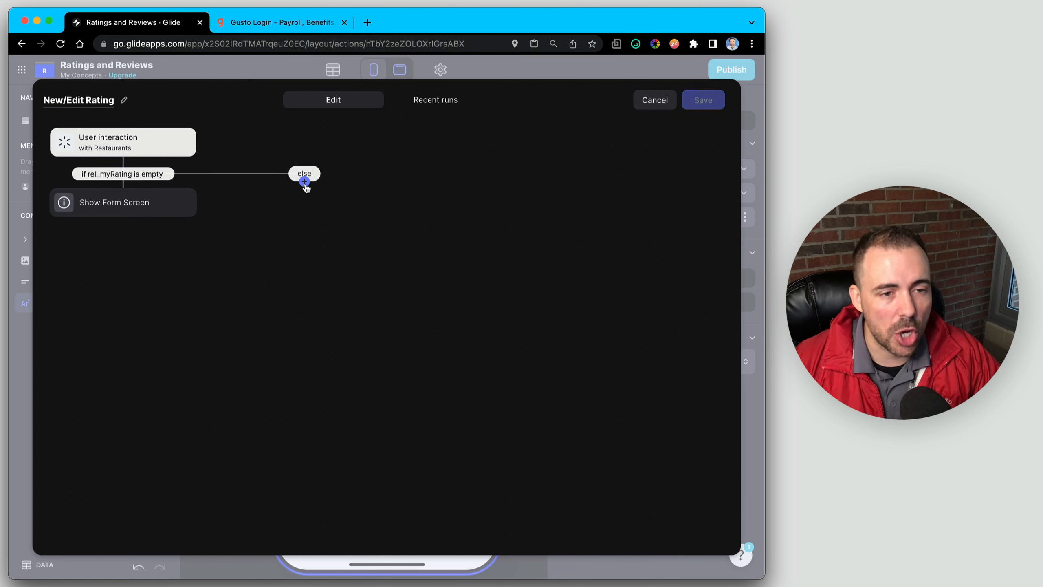
click(304, 182)
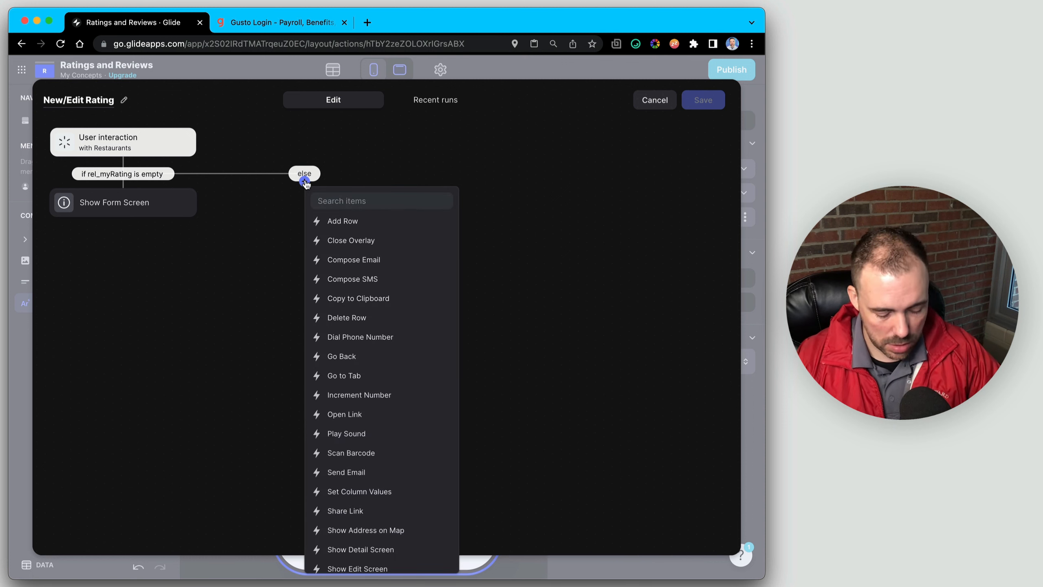
text(ew/Ed)
text(i)
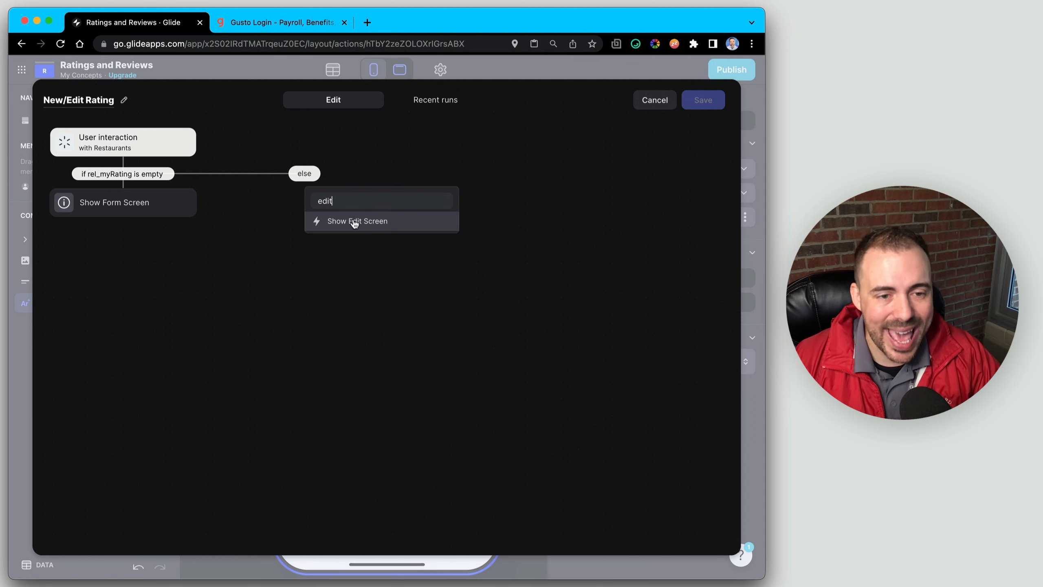
click(364, 222)
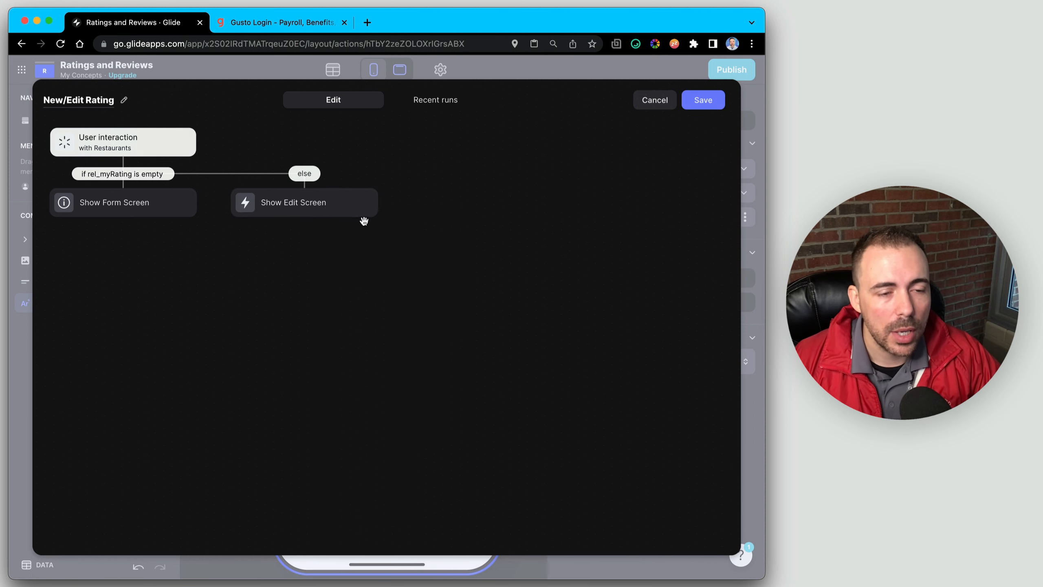
Set the Show Edit Screen action's target to Slide In and its data to rel_myRating, and save the custom action
click(334, 202)
click(324, 325)
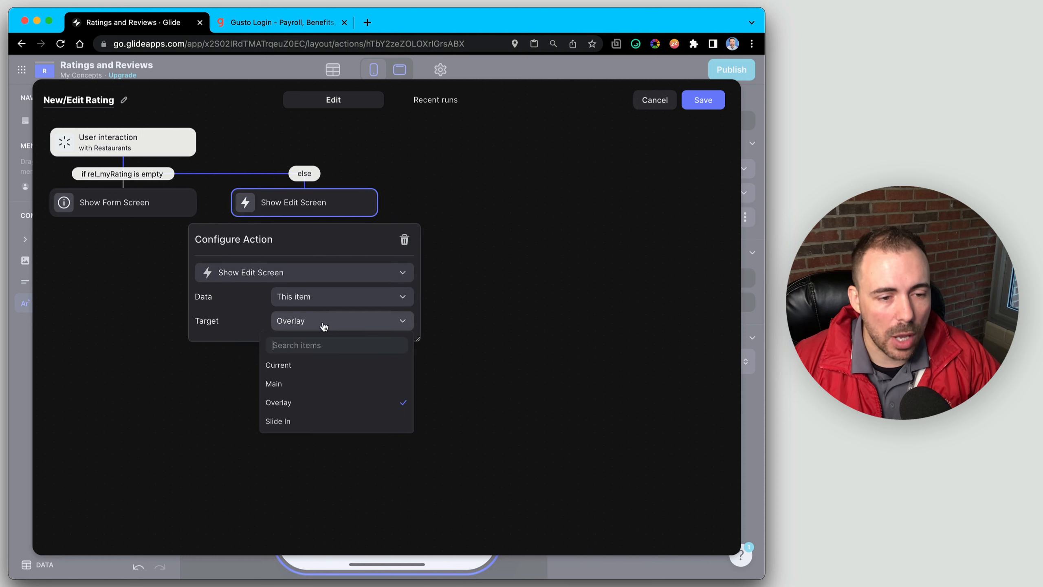
click(303, 421)
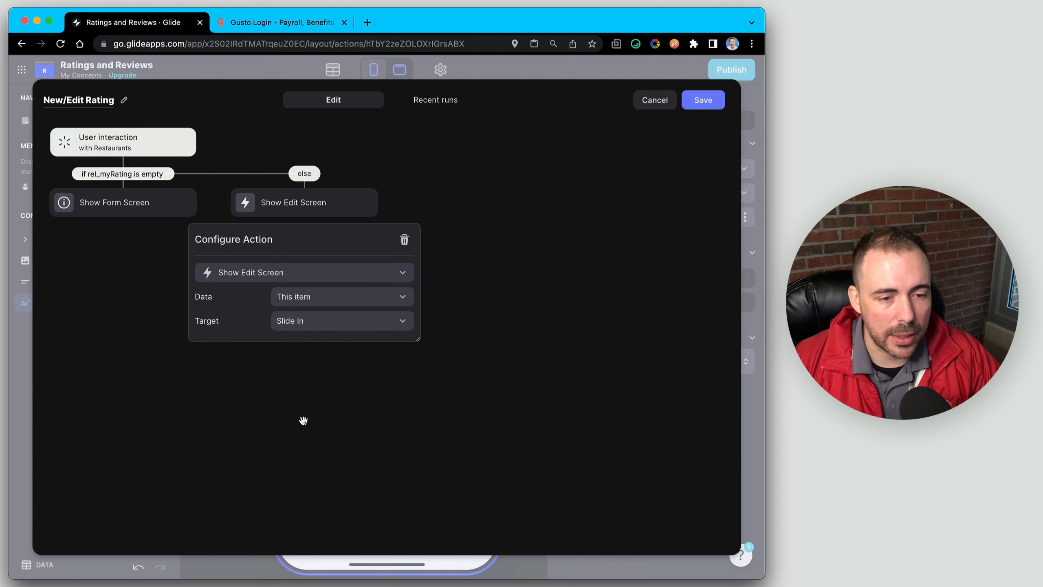
click(289, 301)
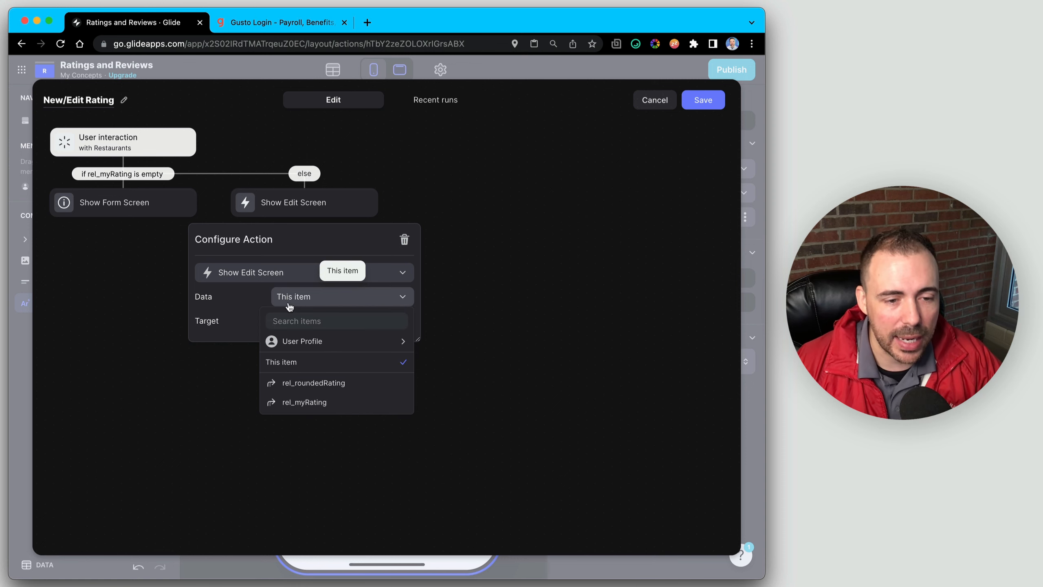
click(309, 402)
click(306, 401)
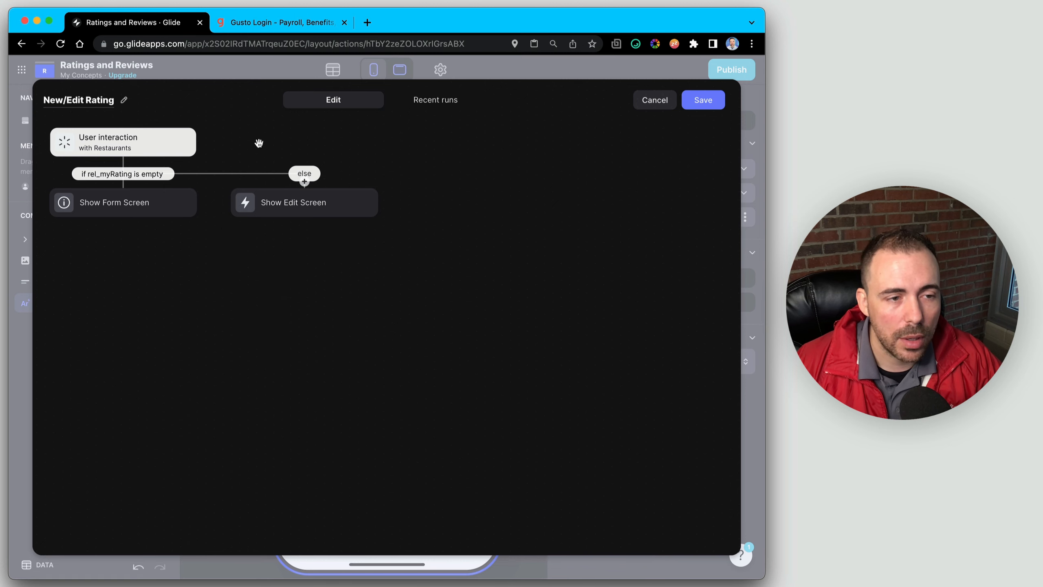
click(703, 101)
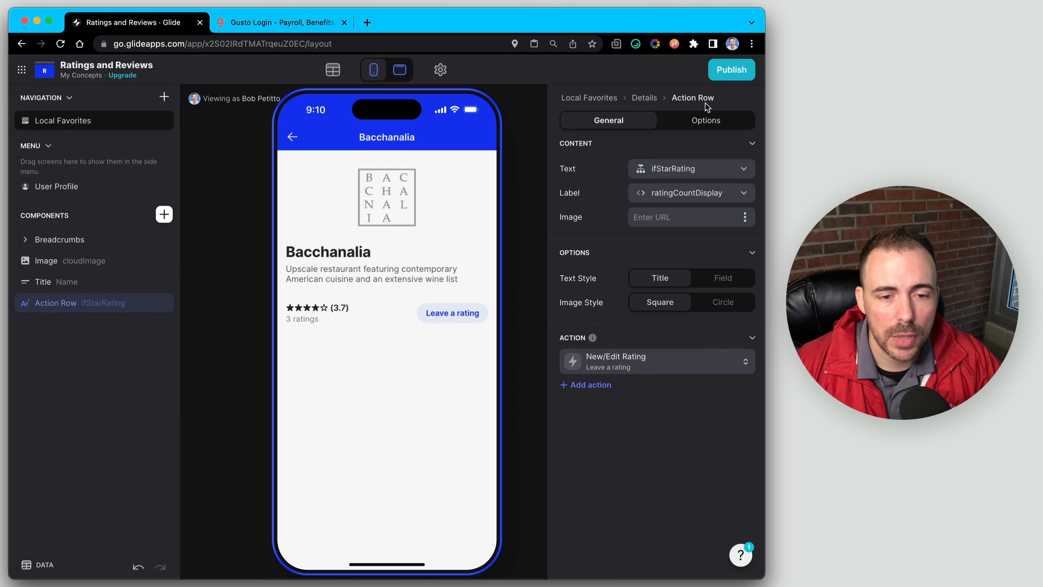
Open the rating form from Bacchanalia's Leave a rating button and title the form "Leave a review"
click(450, 313)
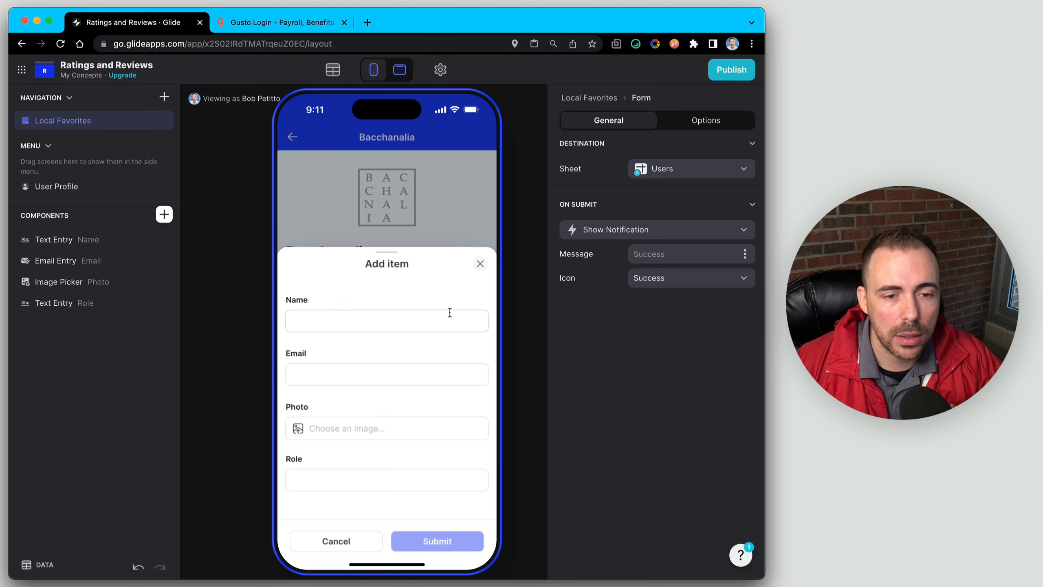
click(702, 123)
drag(679, 168, 629, 175)
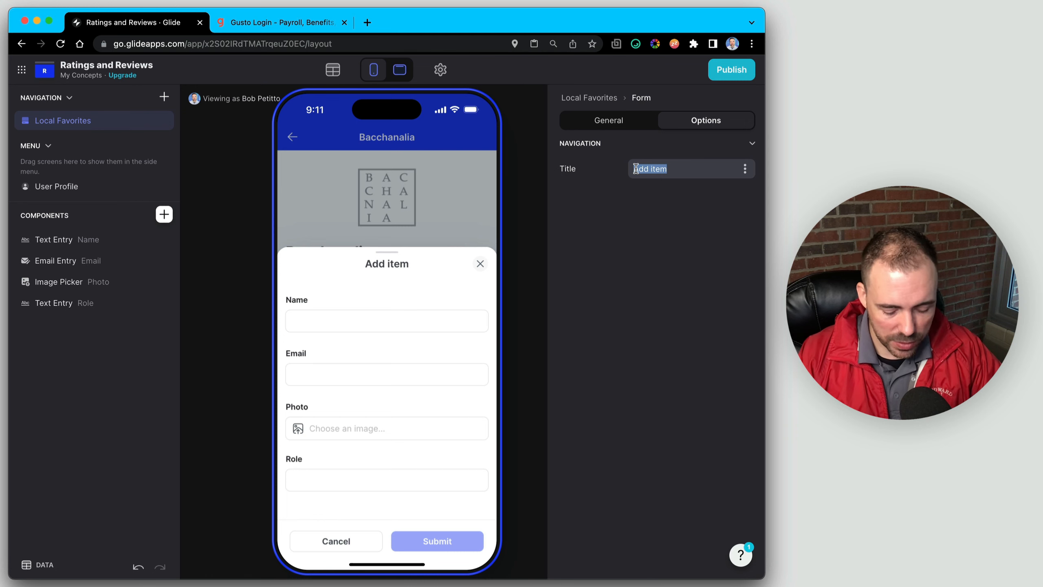
text(Leave a review)
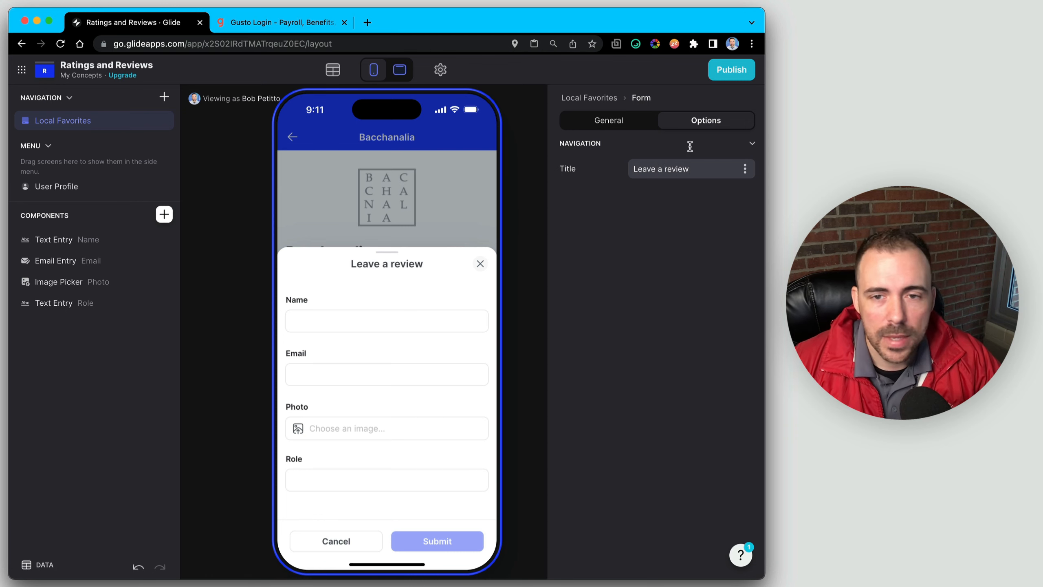
Set the review form's destination sheet to Ratings
click(635, 118)
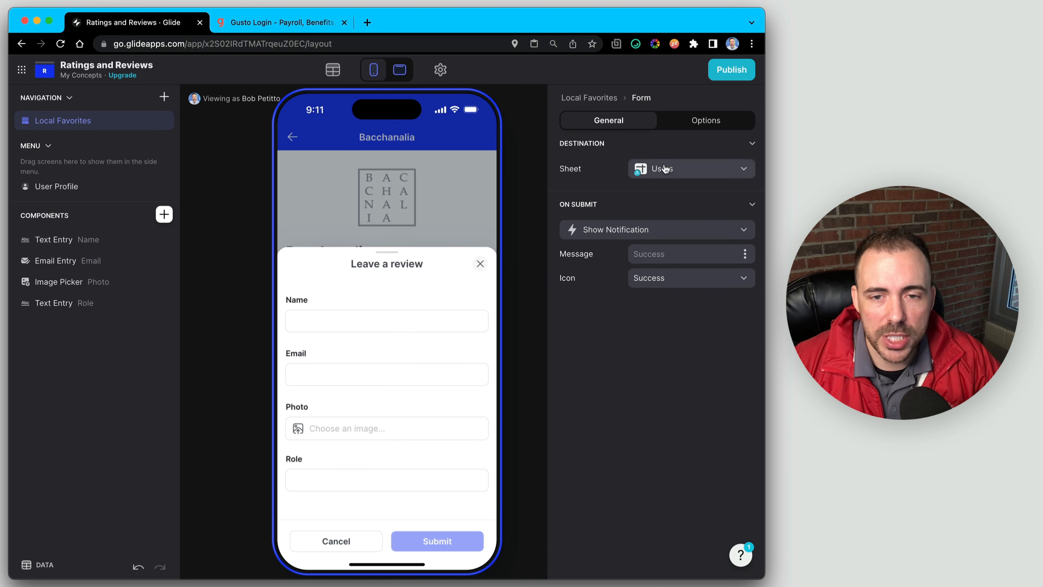
click(665, 168)
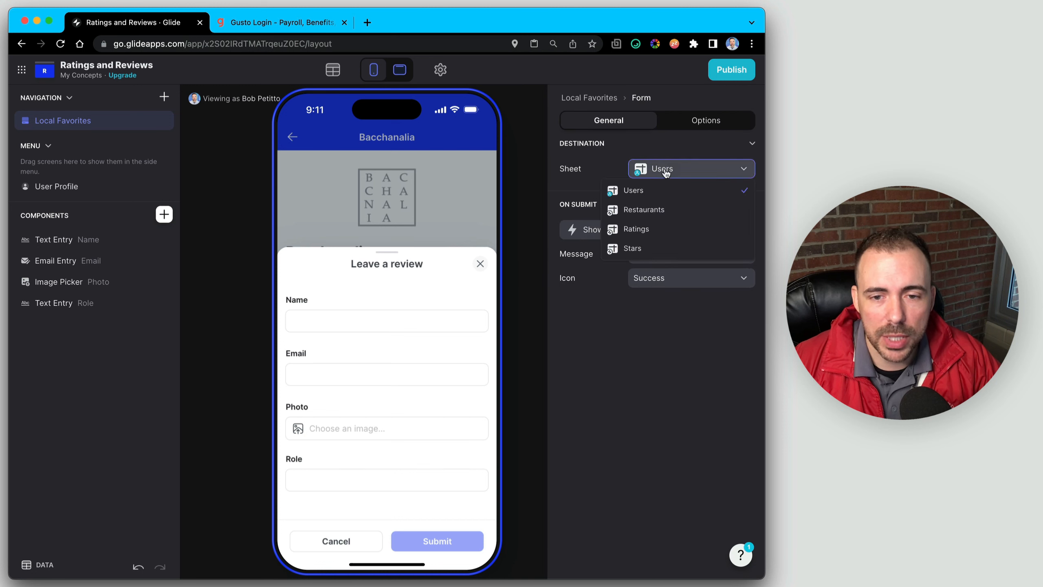
click(644, 232)
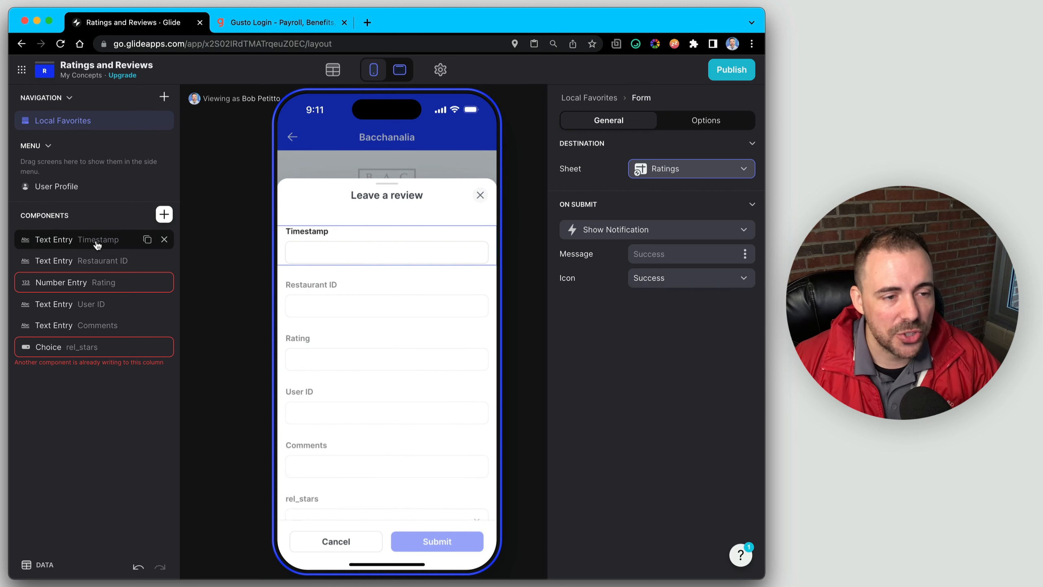
Remove the Timestamp text entry from the form and add a Current date/time value that writes to Timestamp
click(165, 240)
click(163, 214)
scroll(252, 402, down, 6)
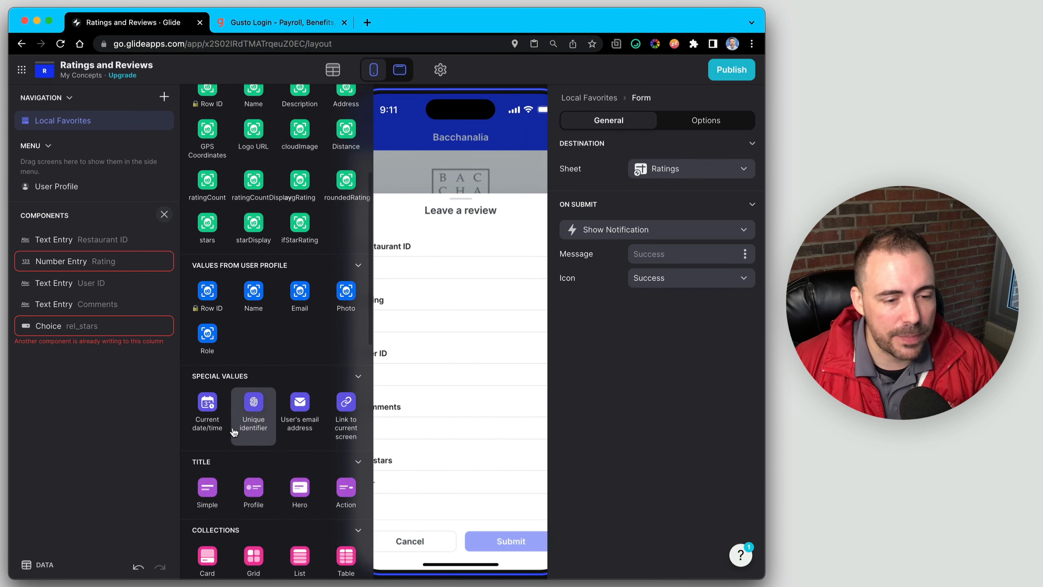
click(206, 407)
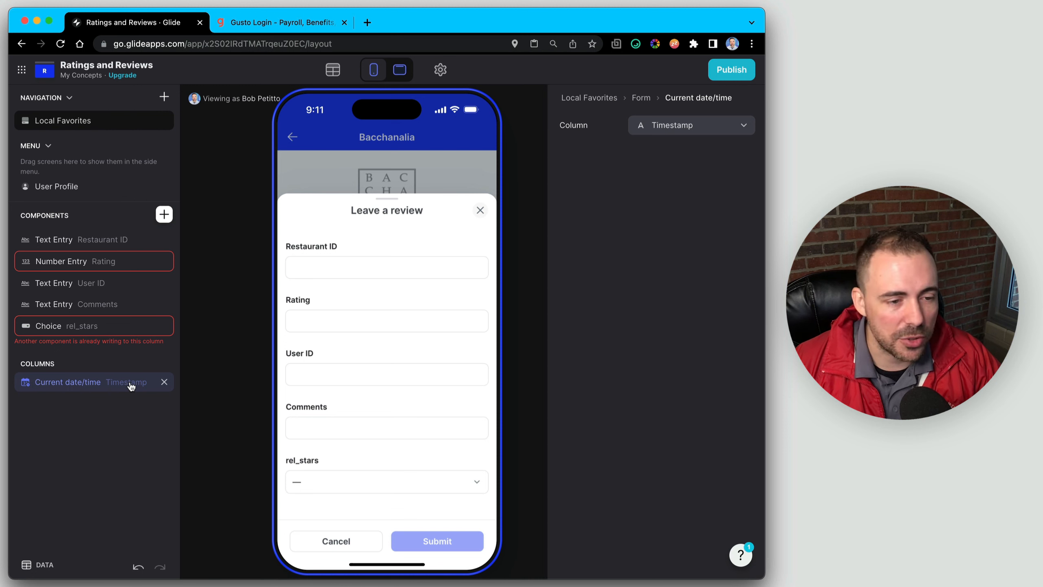
Replace the form's Restaurant ID text entry with the current screen's Row ID value written to the Restaurant ID column
click(675, 124)
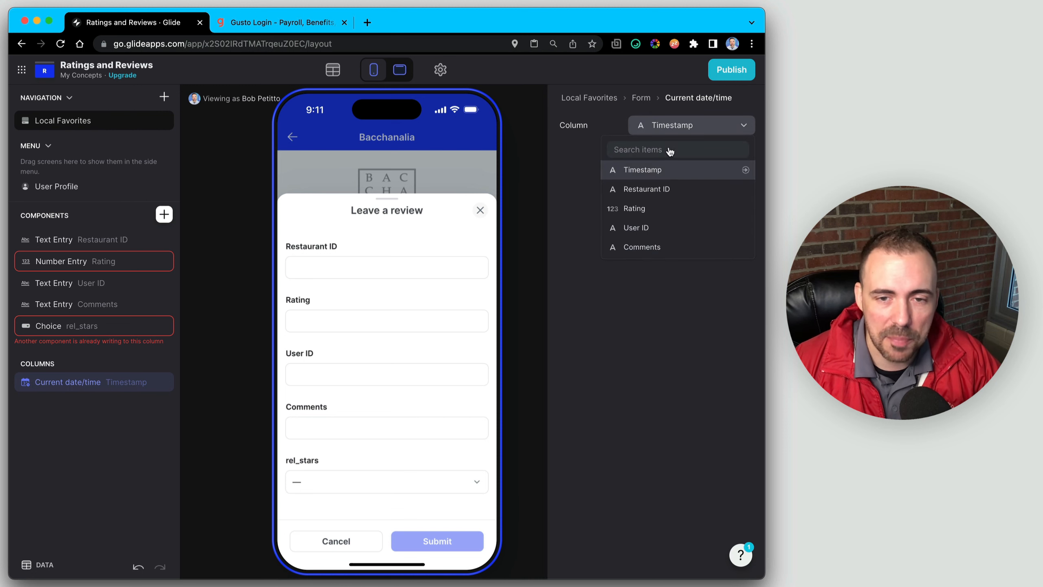
click(94, 448)
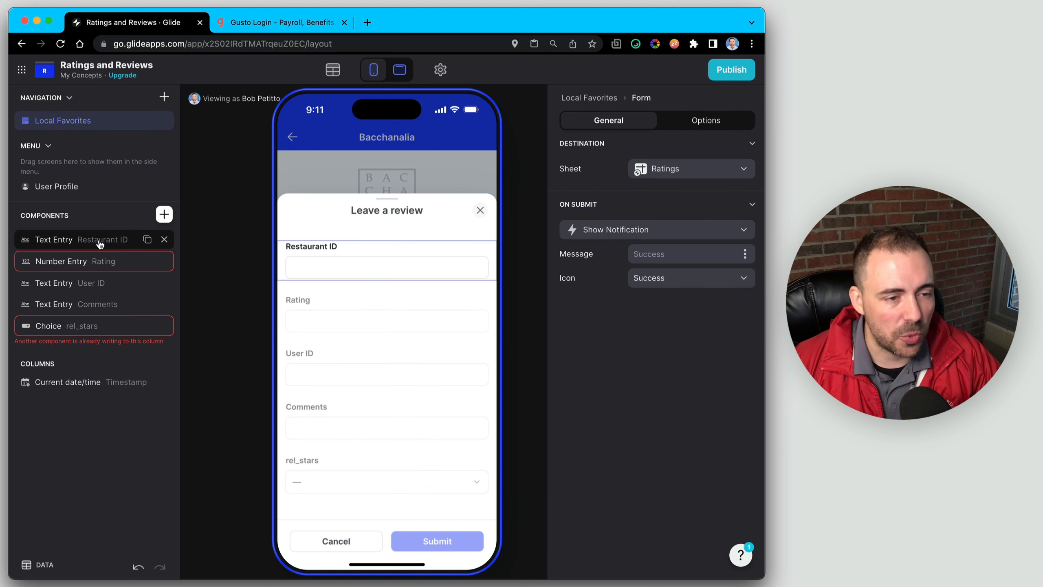
click(165, 240)
click(164, 214)
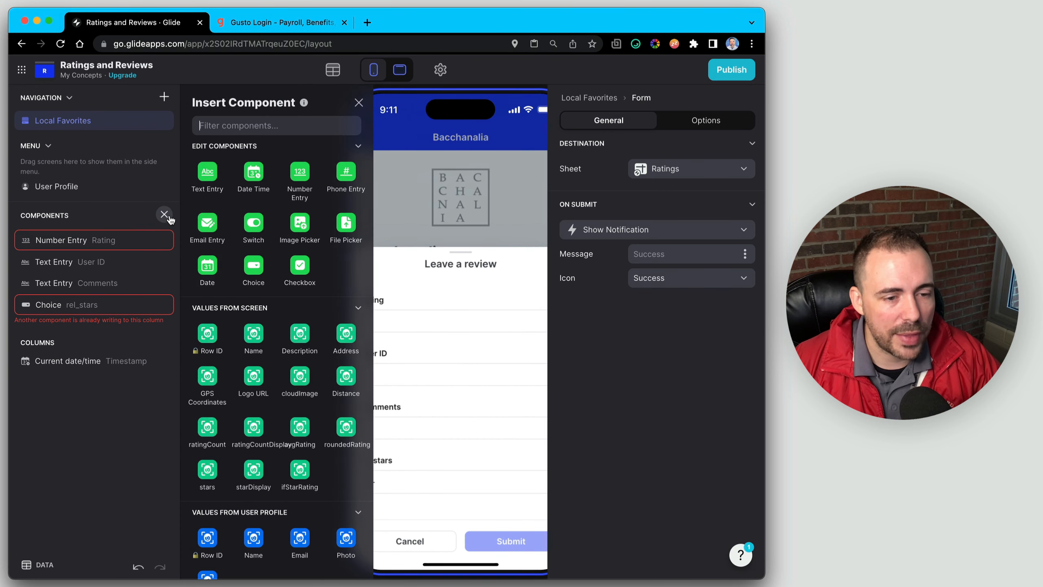
click(207, 335)
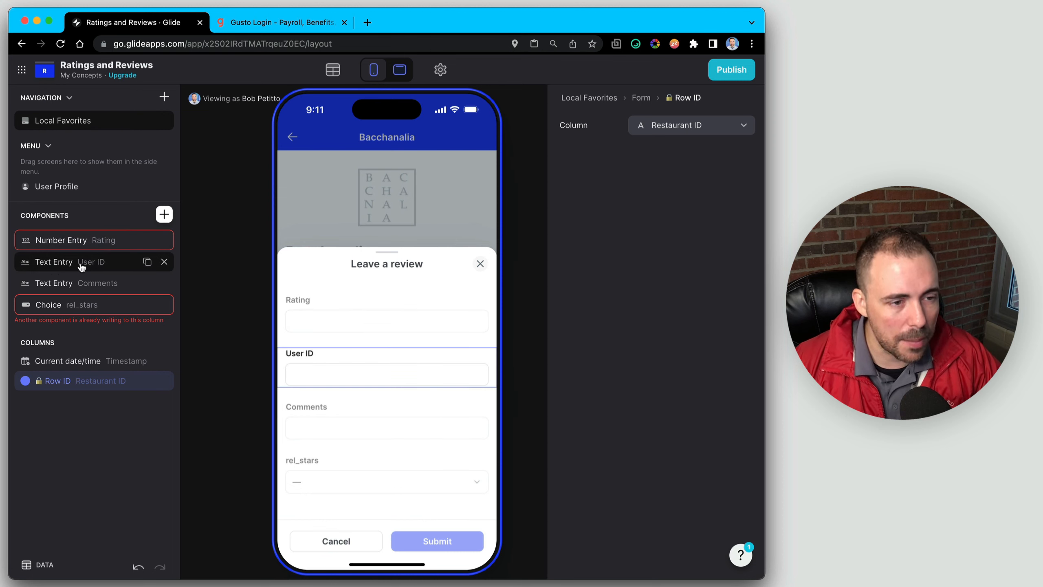
Replace the form's User ID text entry with the user profile's Row ID value written to the User ID column
click(165, 261)
click(163, 214)
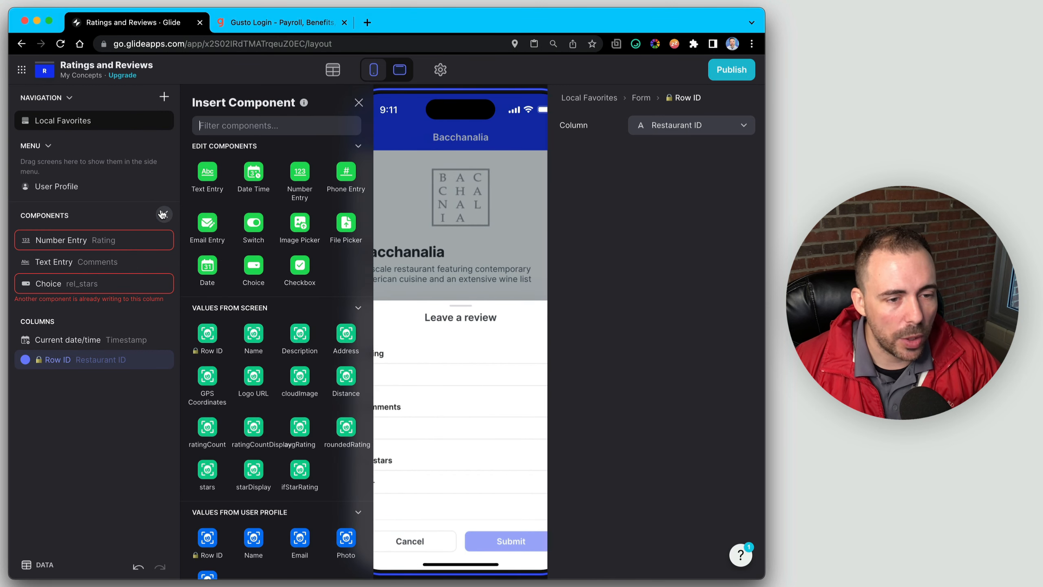
scroll(250, 411, down, 5)
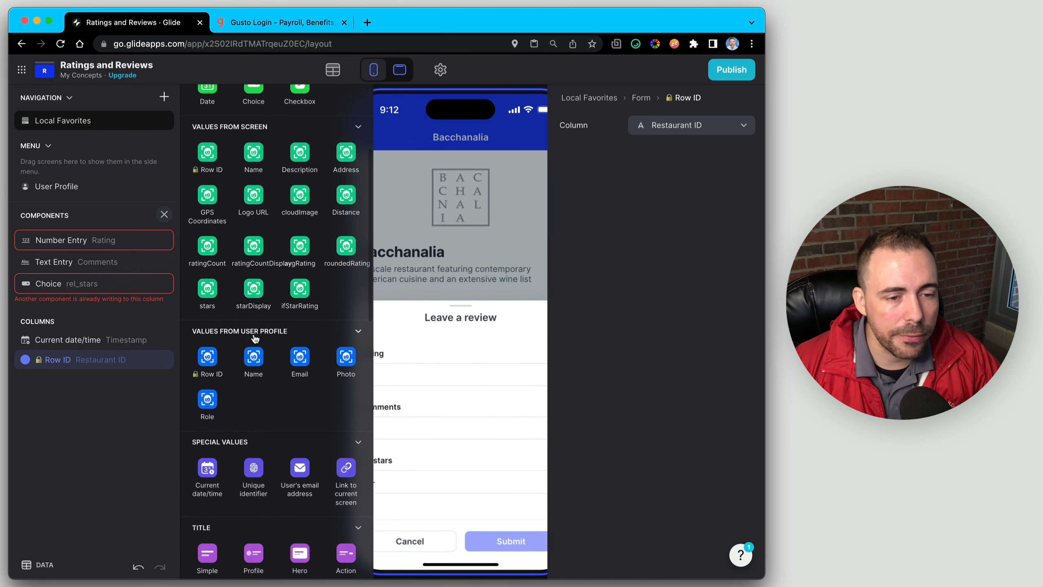
click(214, 358)
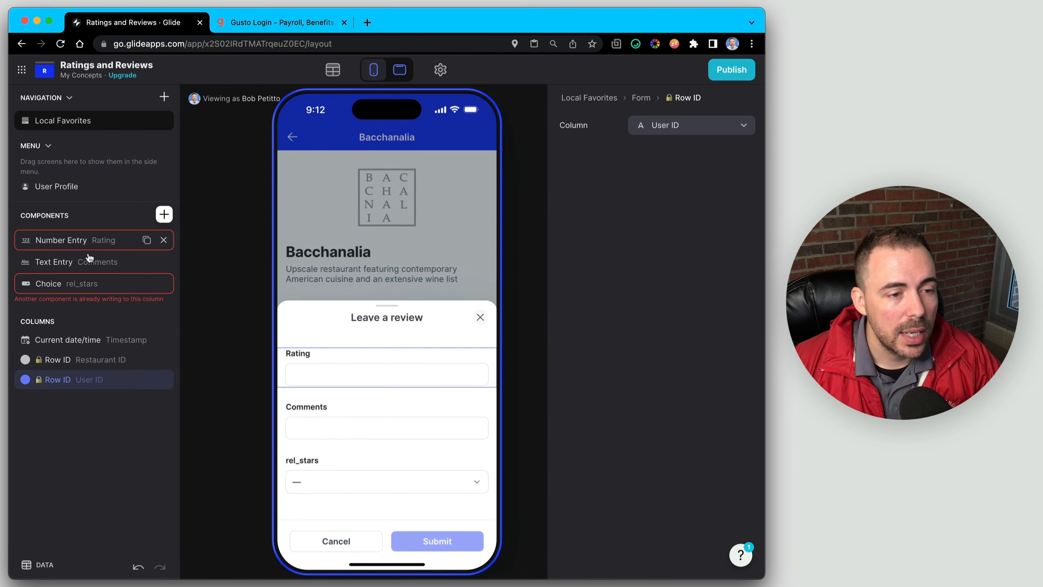
Remove the rel_stars choice from the form and set the Comments text entry to the largest size
mouse_move(59, 283)
click(163, 283)
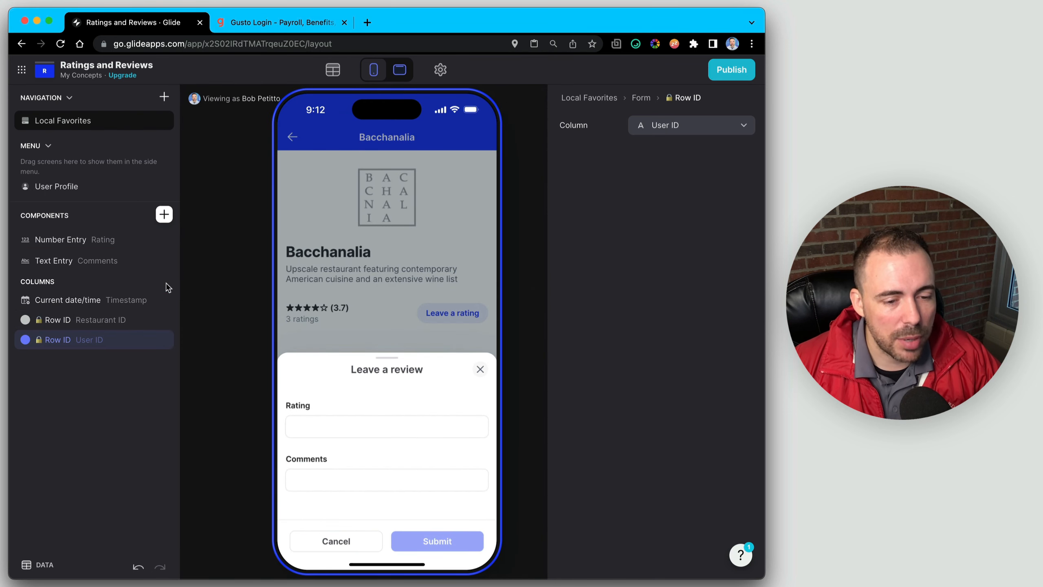
click(83, 262)
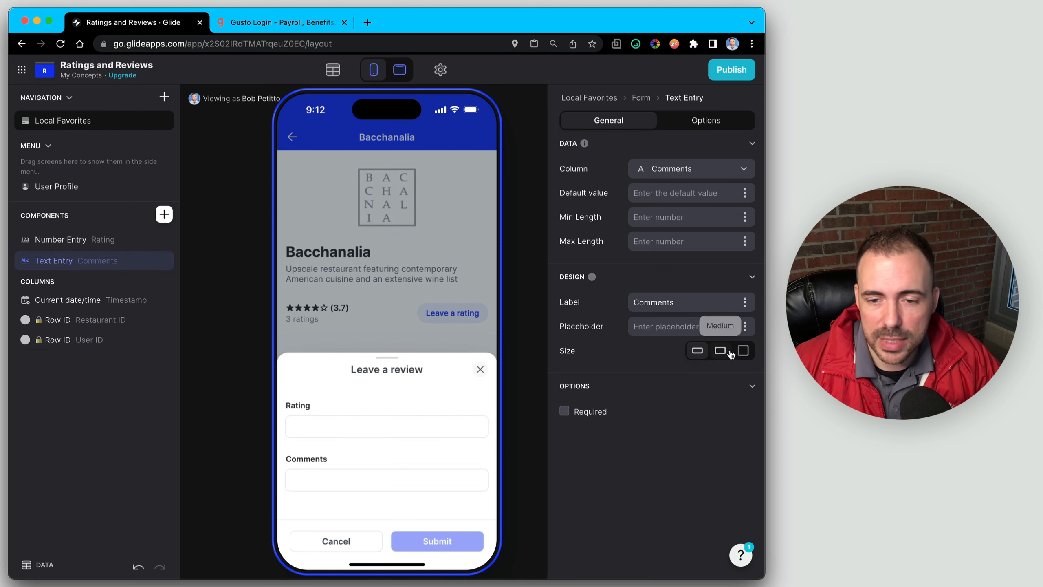
click(743, 351)
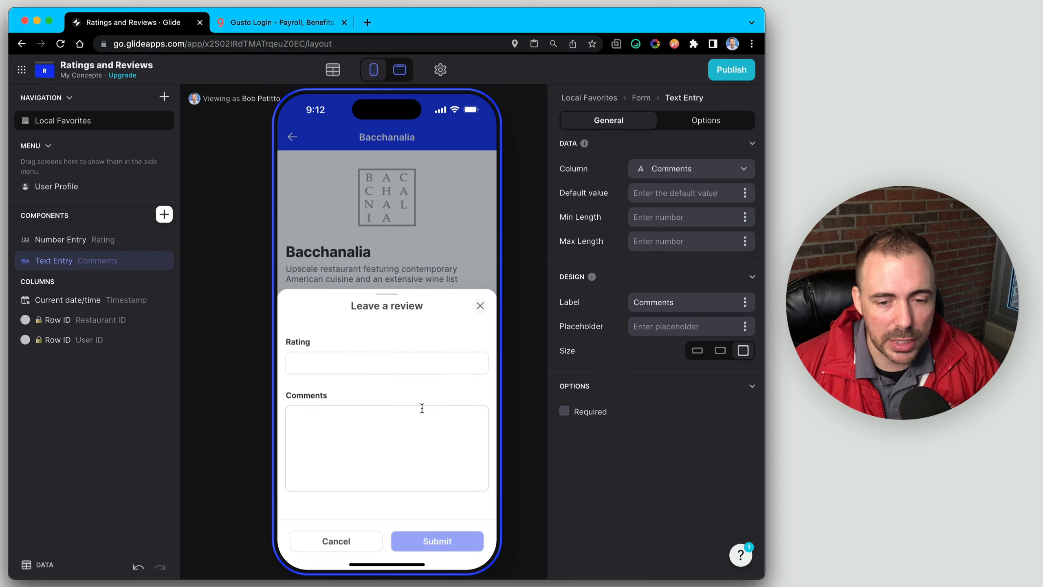
Replace the Rating number entry with a star Rating component placed above the Comments entry
click(104, 243)
click(164, 239)
click(164, 214)
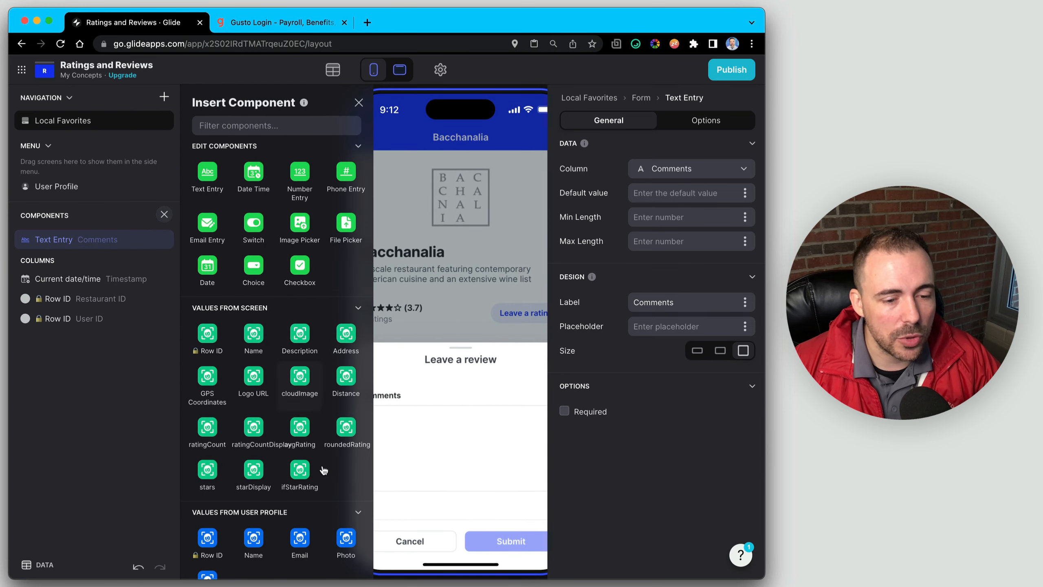
scroll(324, 476, down, 5)
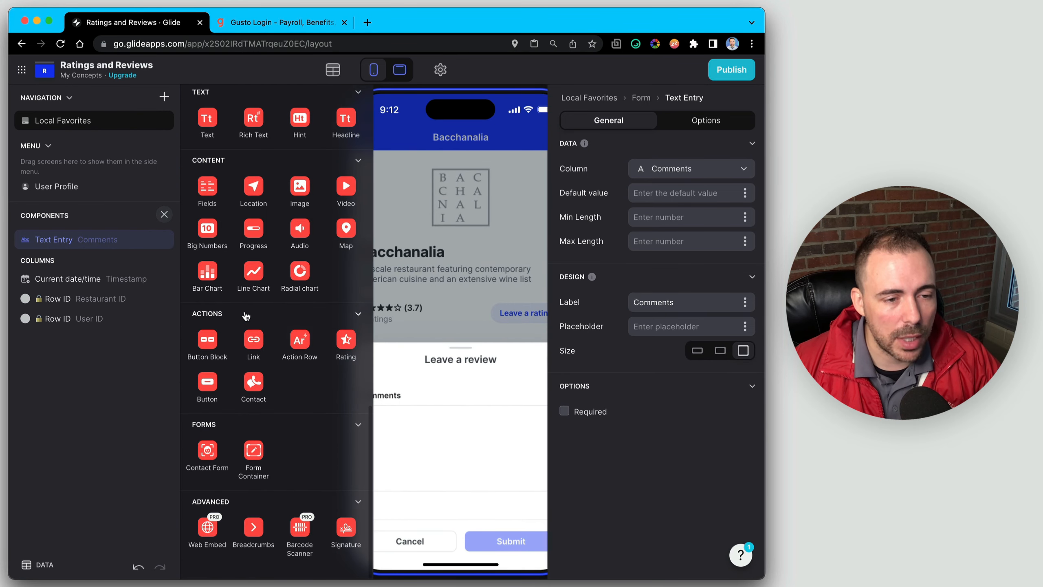
click(345, 341)
drag(125, 263, 96, 235)
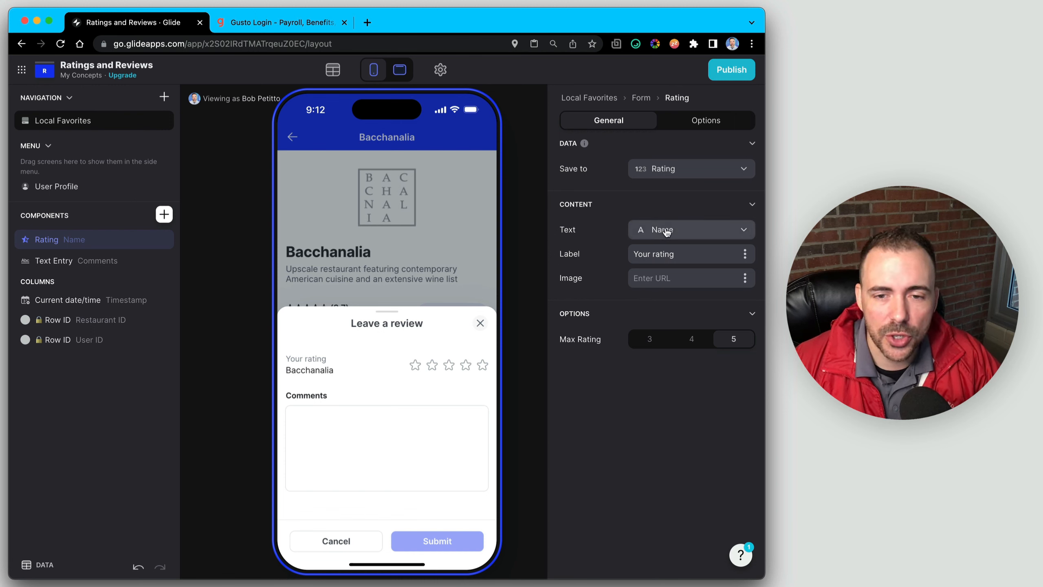
Clear the Rating component's label and set its text to the custom value "Leave a star rating"
drag(702, 252, 630, 252)
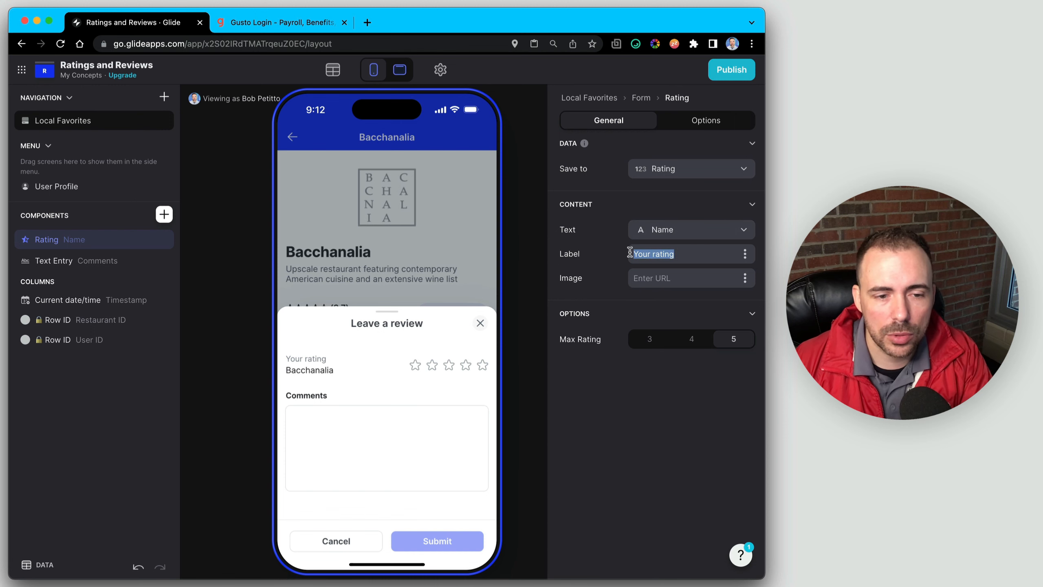
key(BackSpace)
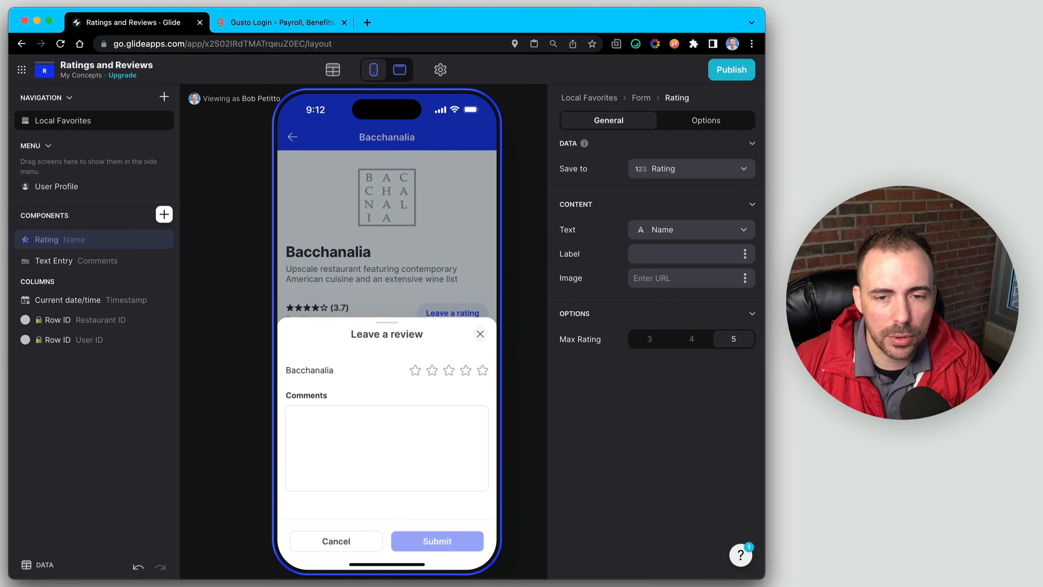
click(678, 231)
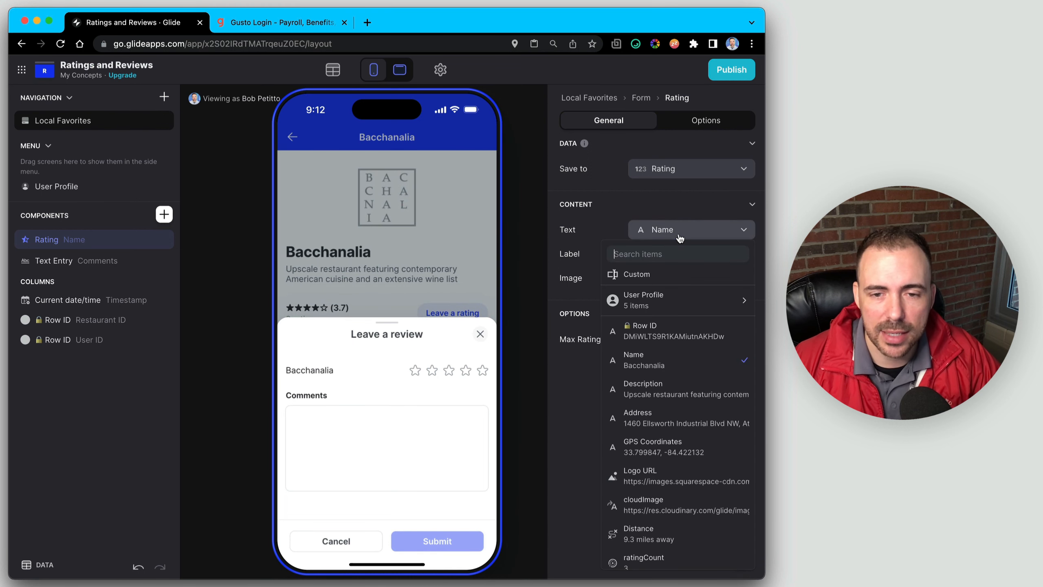
click(662, 273)
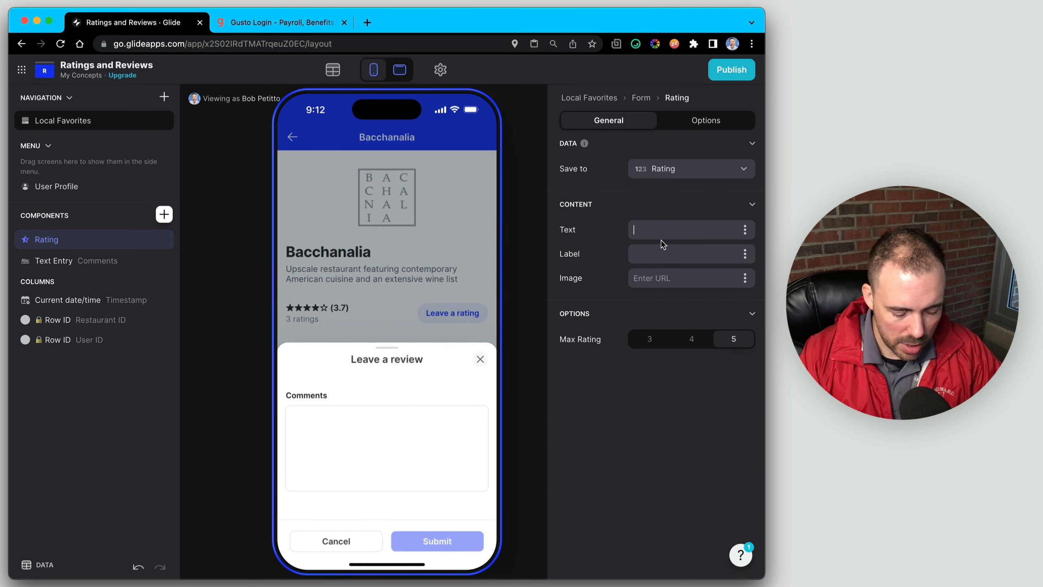
text(Leave a )
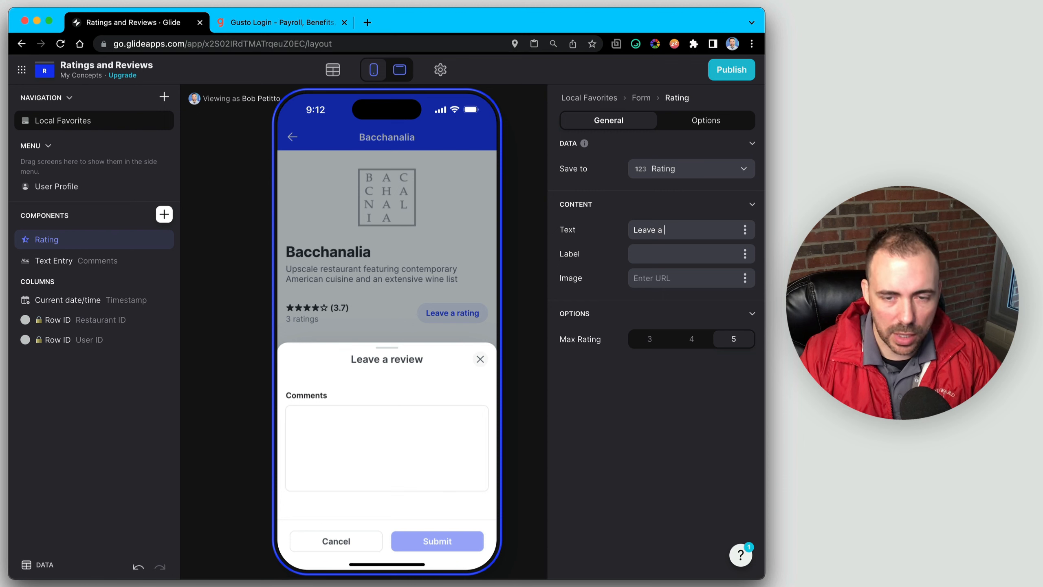
text(star rating)
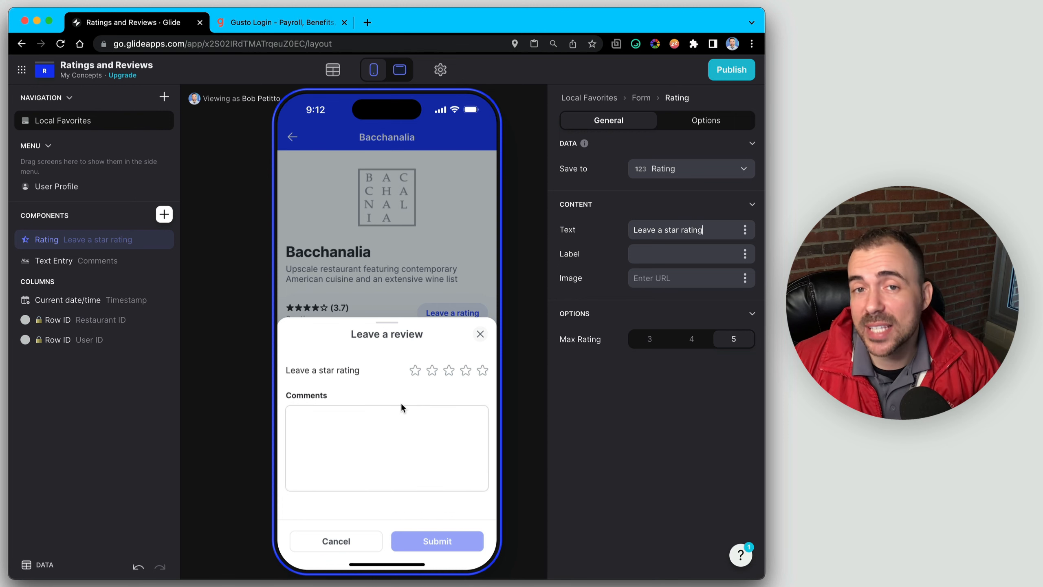
Submit a five-star review for Bacchanalia with the comment "Excellent place to eat!"
click(487, 380)
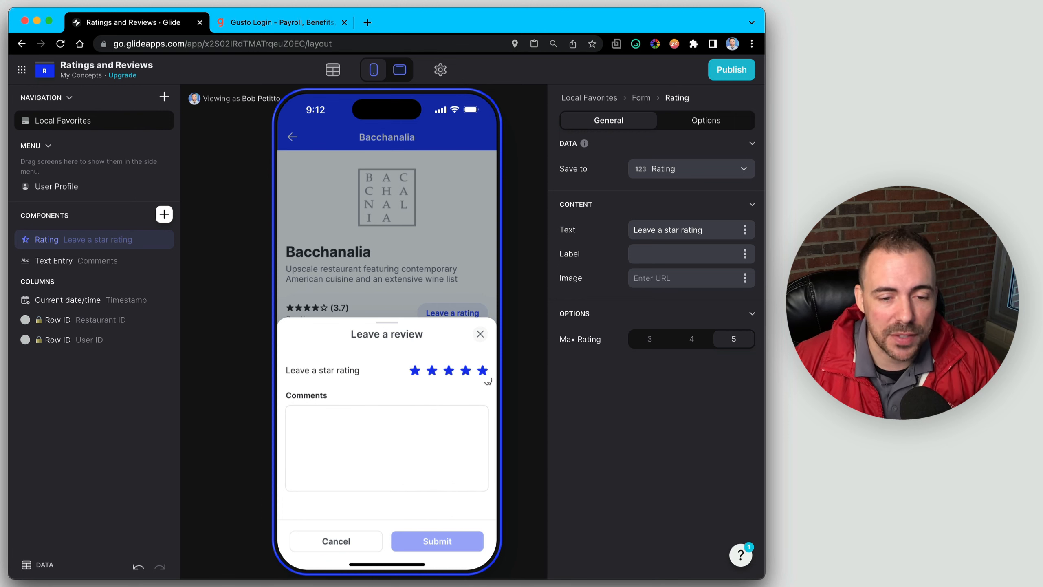
click(352, 435)
text(Excellent place to eat!)
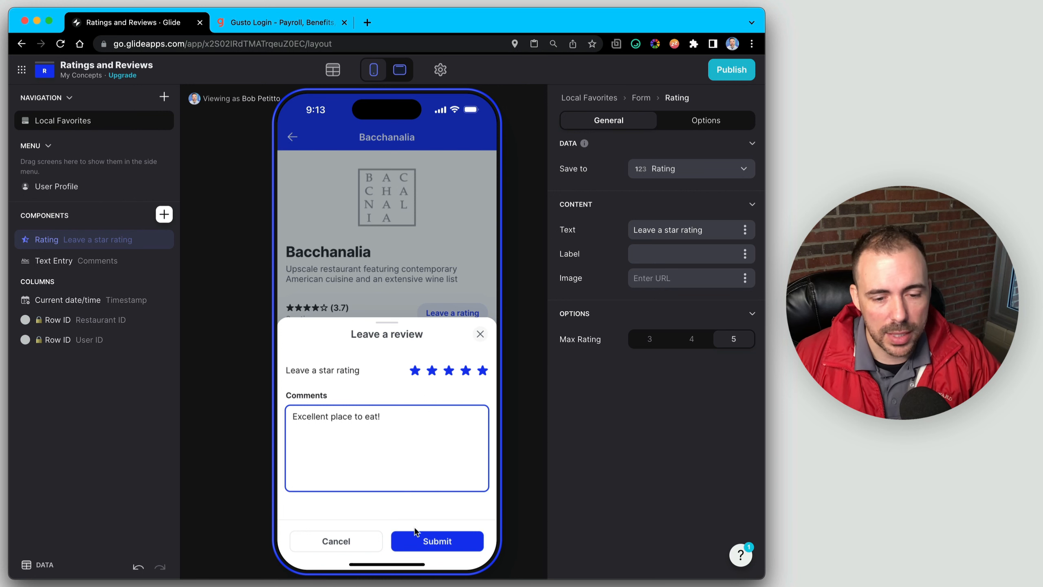
click(438, 541)
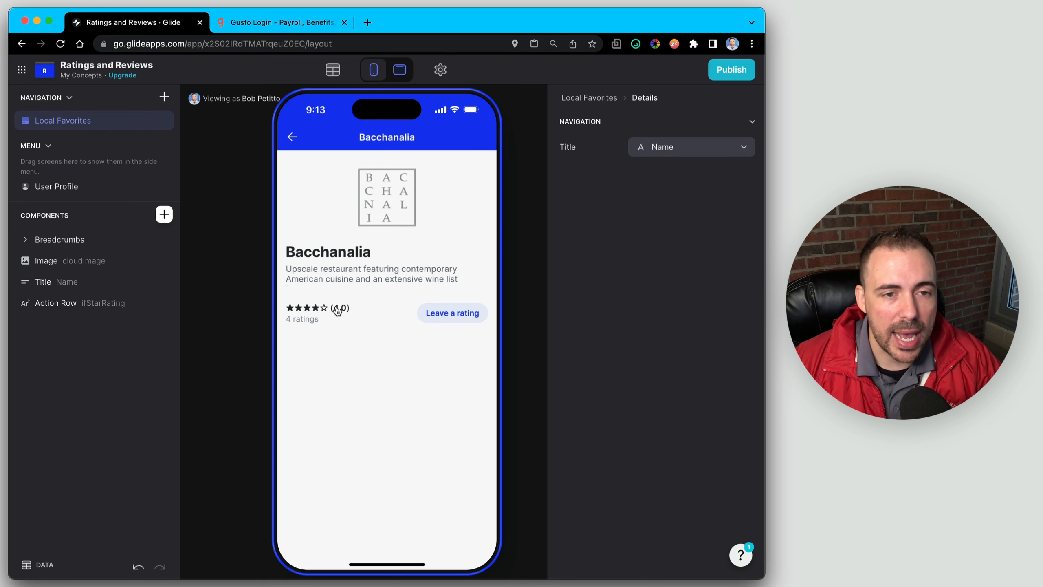
Examine the submitted review's row in the Ratings table and compare the values in the Rating column
click(332, 69)
click(82, 167)
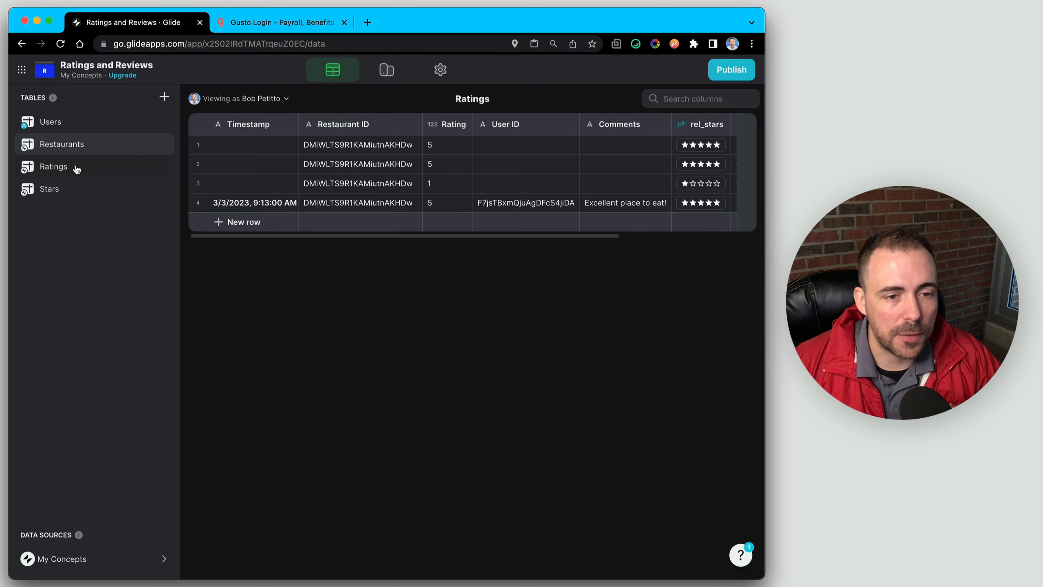
click(262, 205)
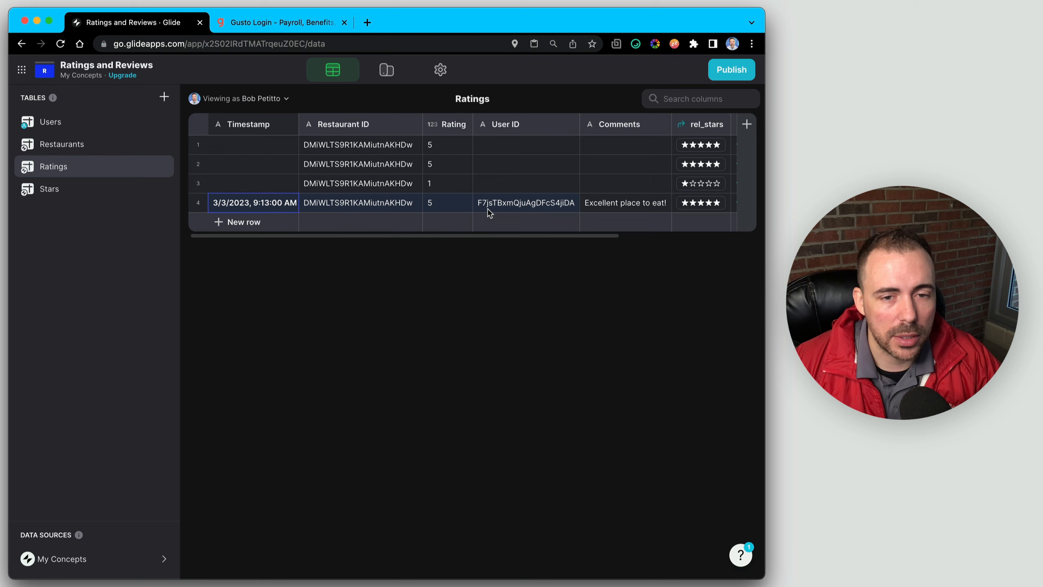
click(441, 208)
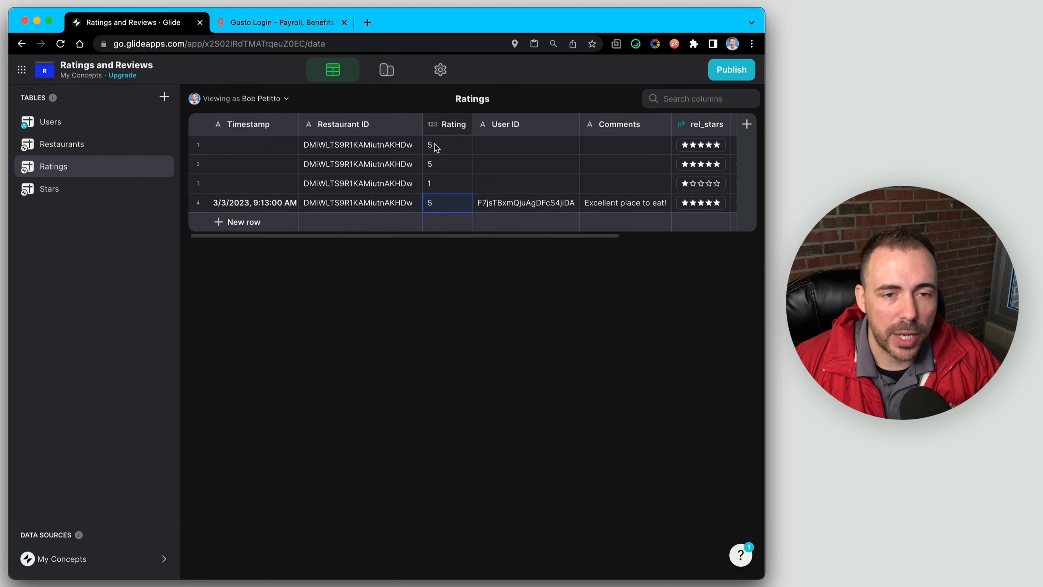
click(435, 145)
click(439, 197)
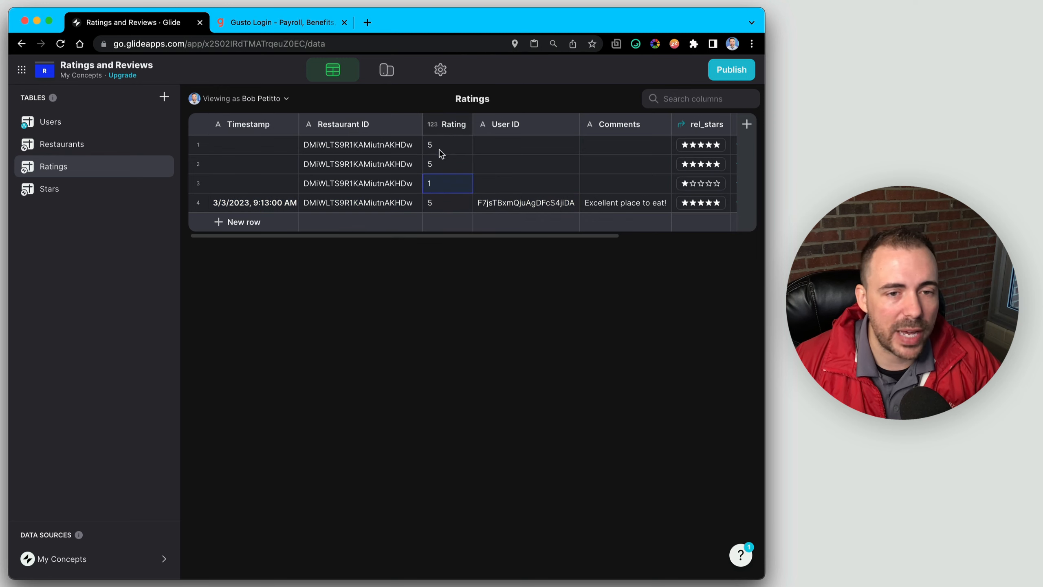
drag(441, 148, 439, 200)
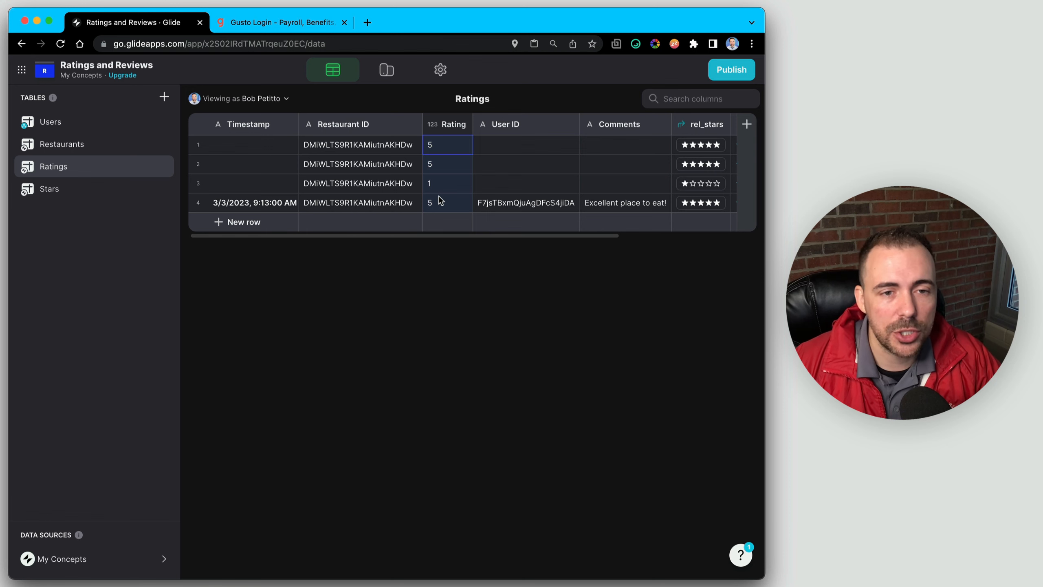
Open the edit form from Bacchanalia's Leave a rating button in the layout and title it "Modify your review"
click(386, 73)
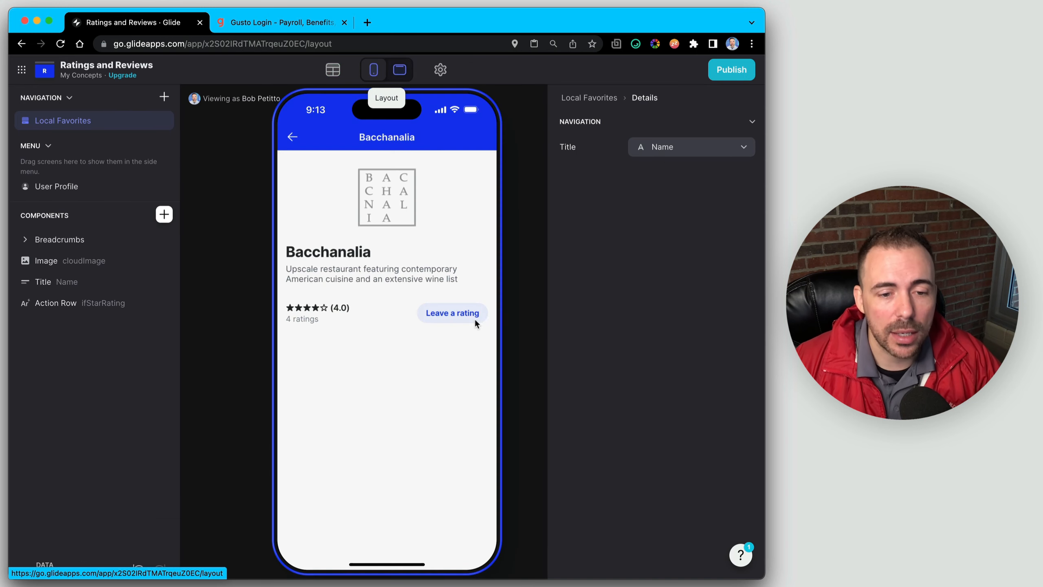
click(450, 317)
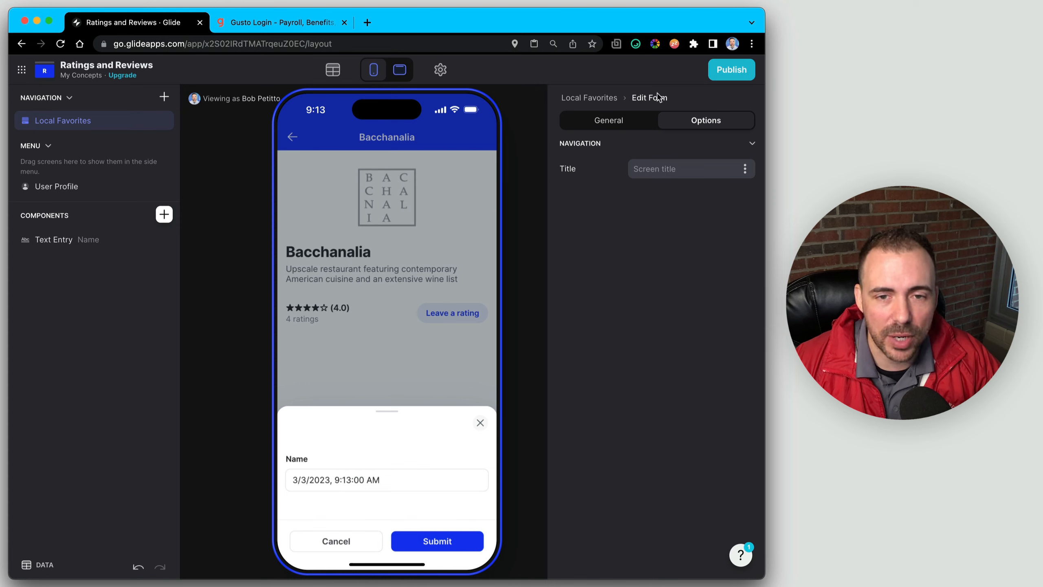
click(667, 164)
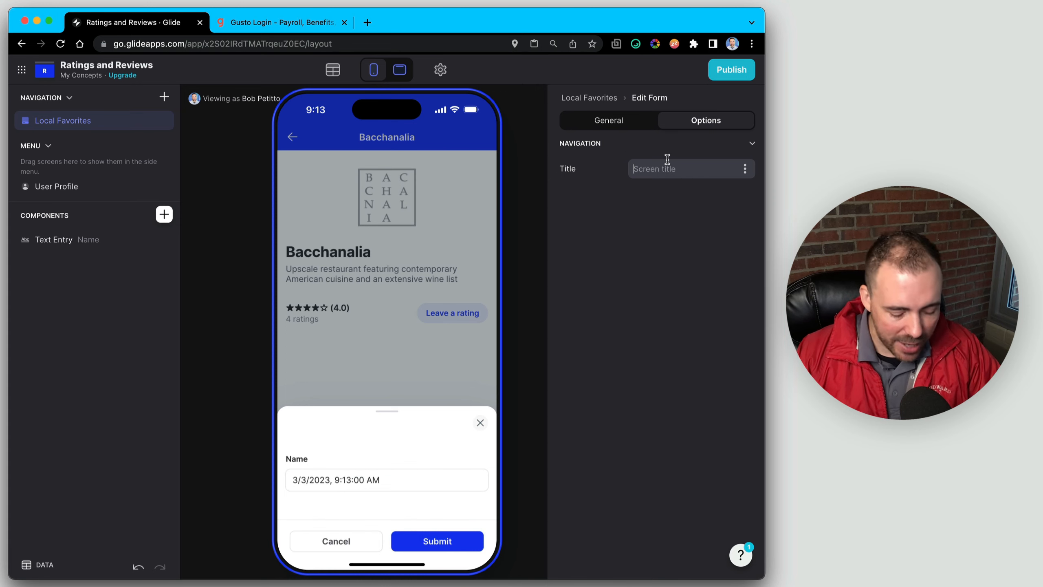
text(Mo)
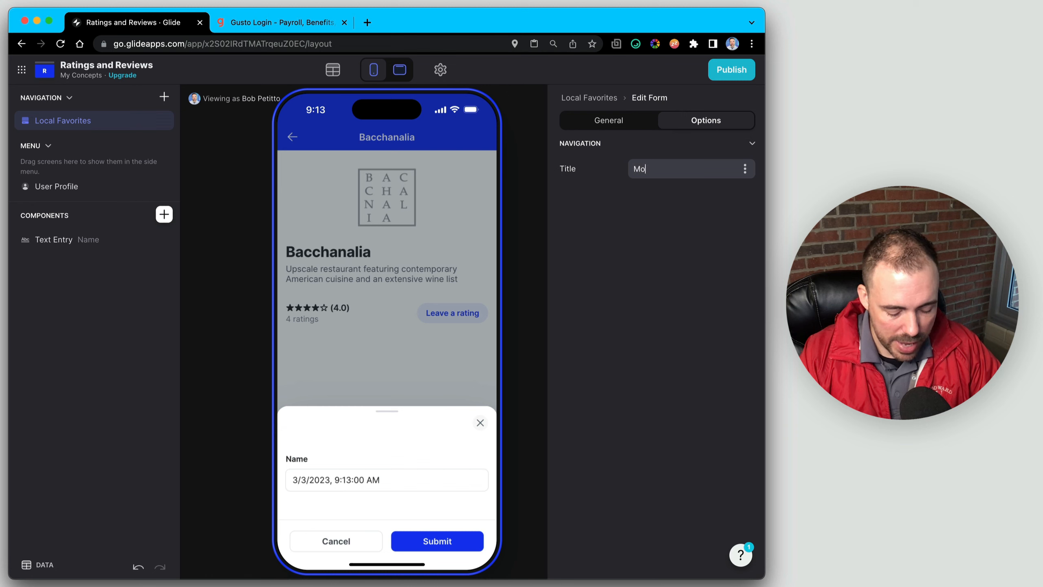
text(dify your review)
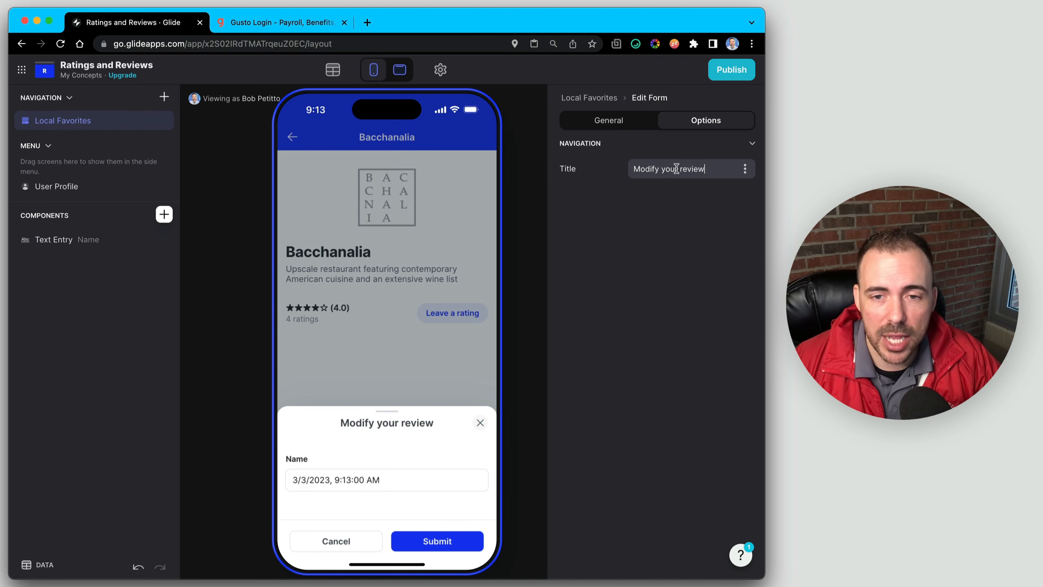
Point the edit form's text entry at the Comments column and set it to the largest size
click(66, 239)
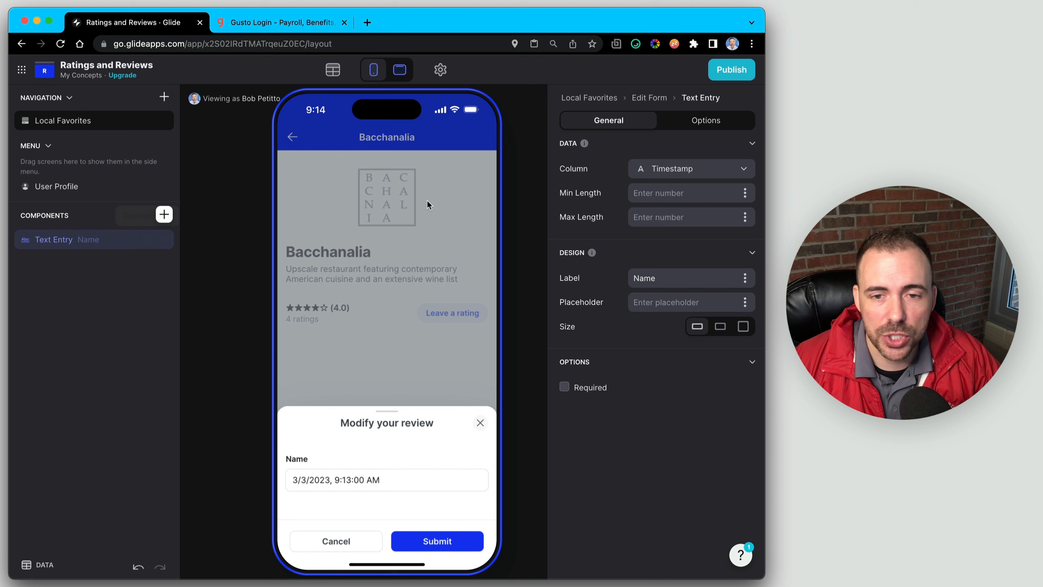
click(691, 169)
click(703, 289)
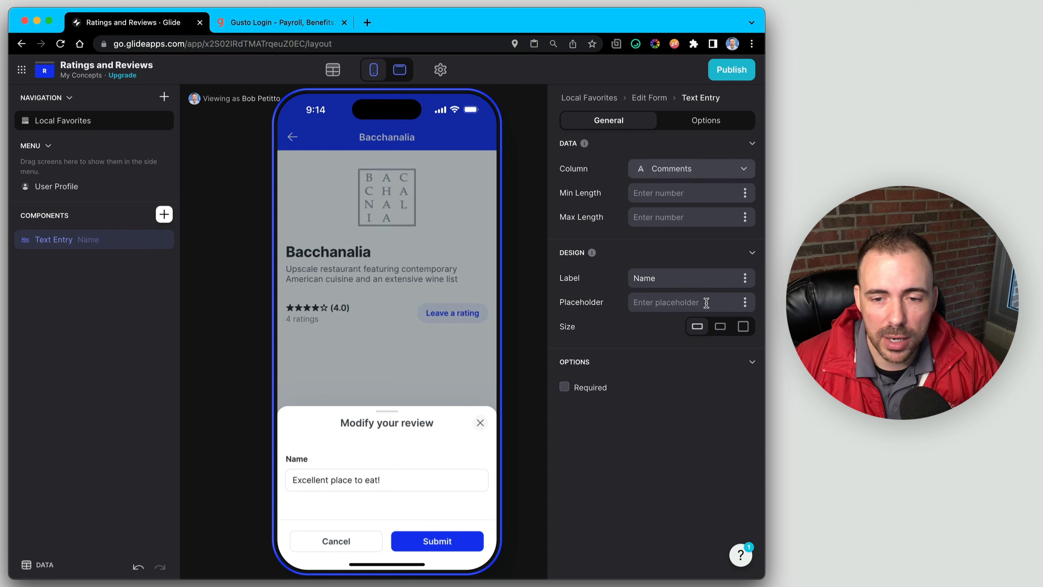
click(744, 329)
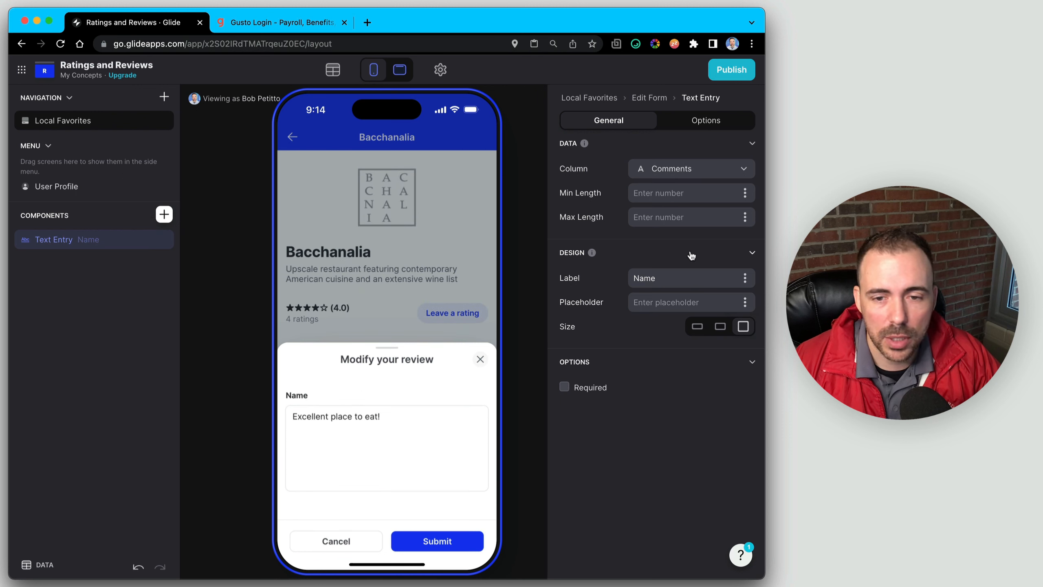
Label the edit form's text entry "Comments"
double_click(668, 278)
text(Co)
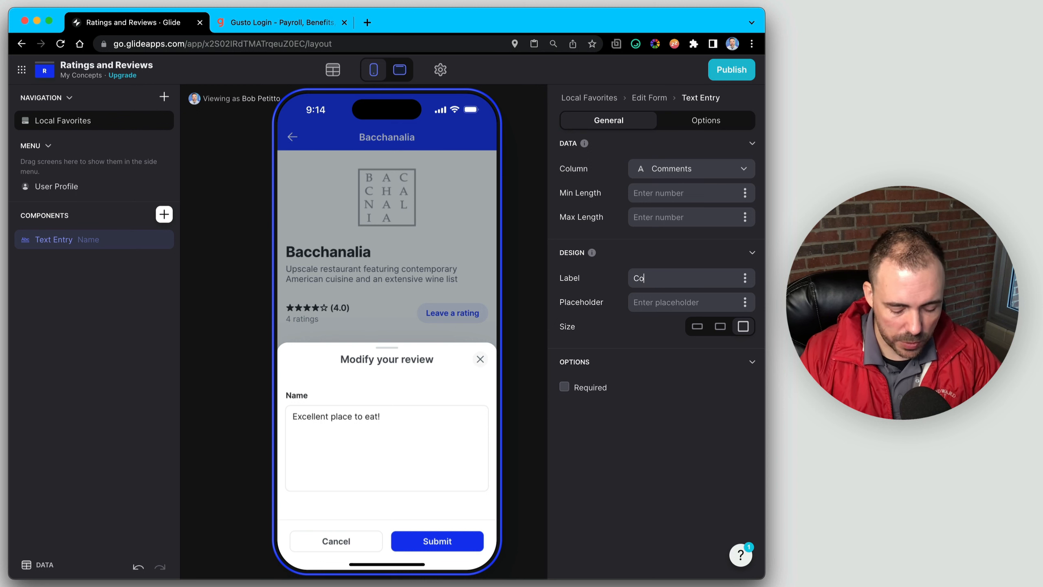
text(mments)
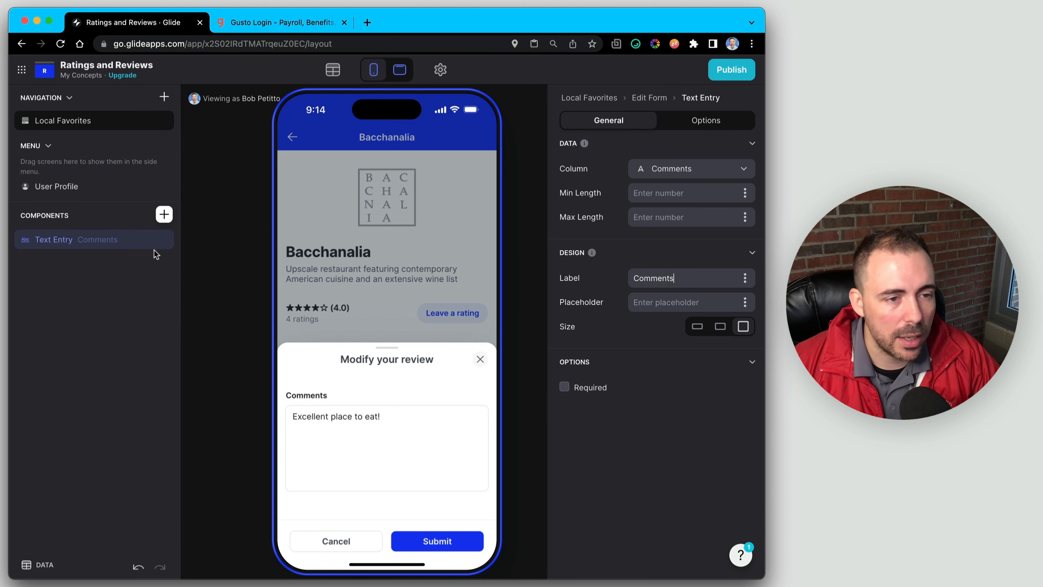
Add a Rating component to the edit form and place it above the Comments text entry
click(164, 214)
scroll(208, 396, down, 10)
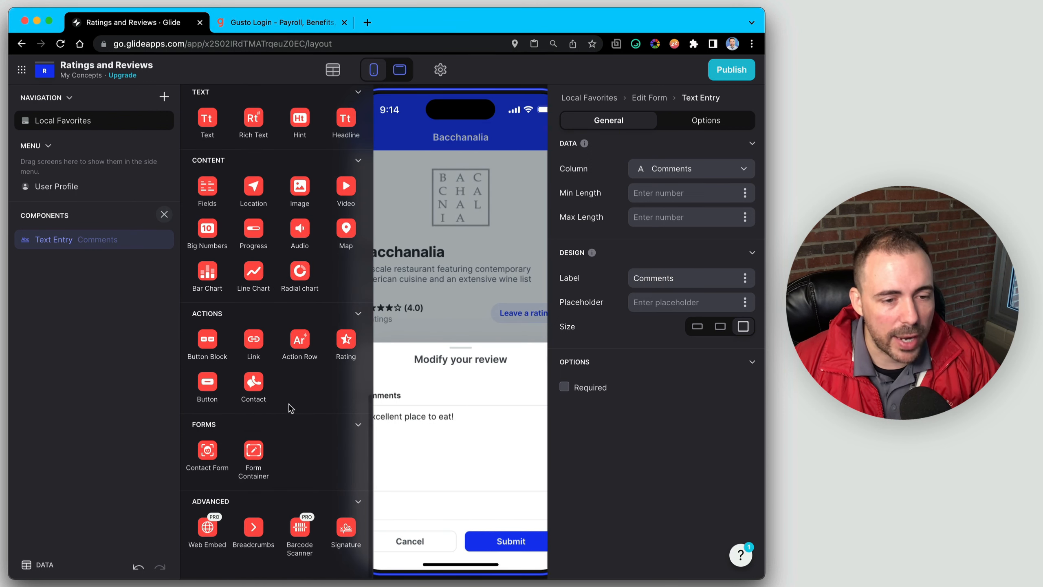
click(346, 345)
drag(62, 265, 45, 242)
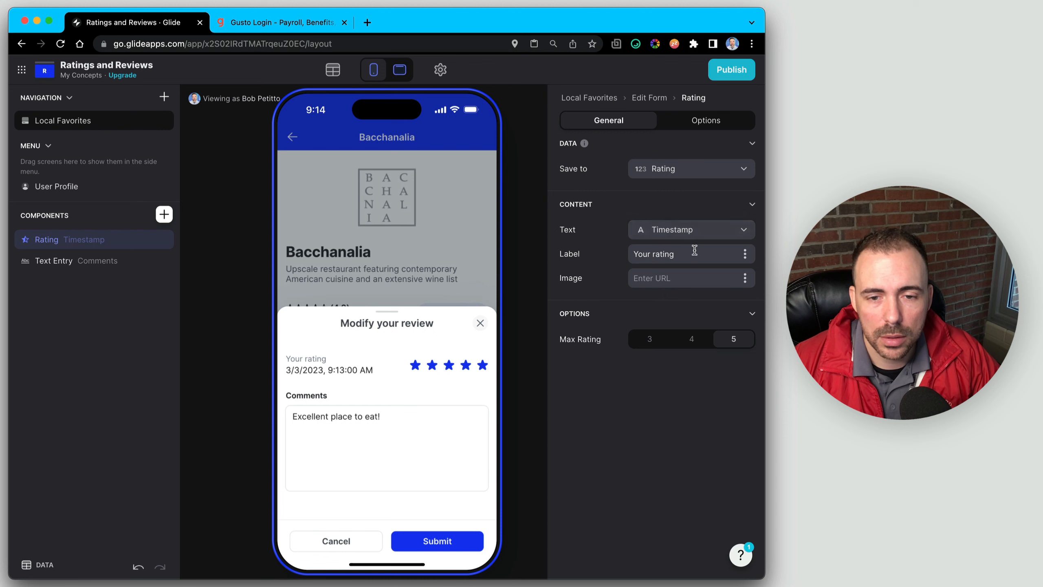
Clear the rating component's label, set its text to a custom "Your rating", and close the edit form
drag(689, 251, 624, 251)
key(super+c)
key(BackSpace)
click(701, 230)
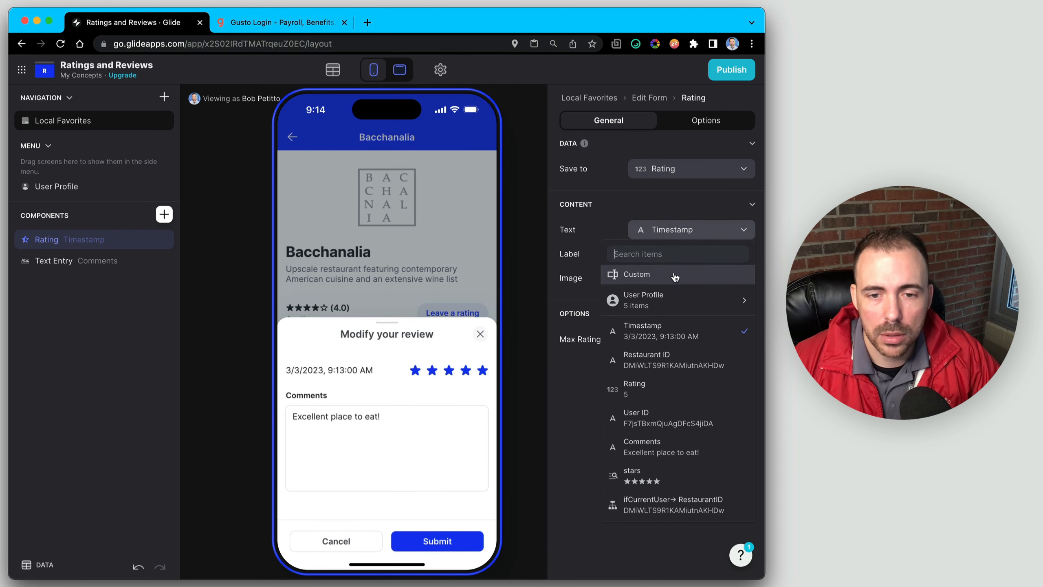
click(674, 275)
key(super+v)
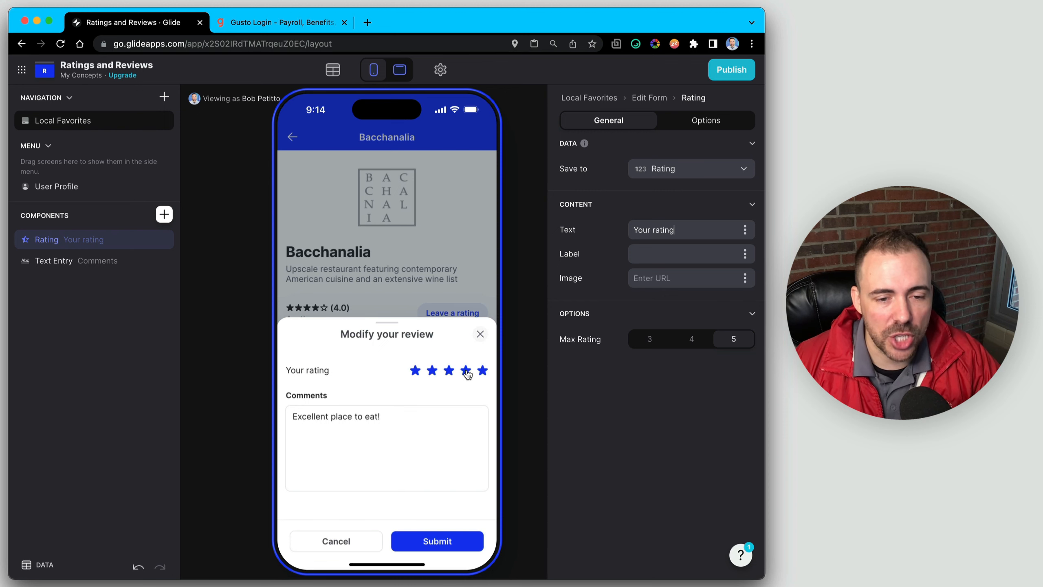
click(480, 334)
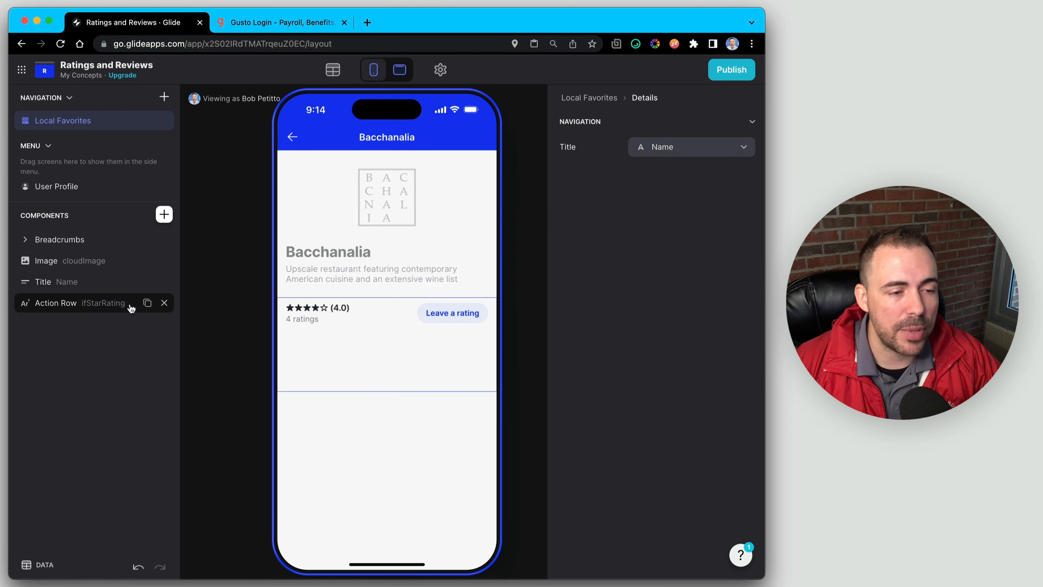
Add a second action to the restaurant's star rating action row, titled "View Ratings" with a speech bubble icon
click(57, 310)
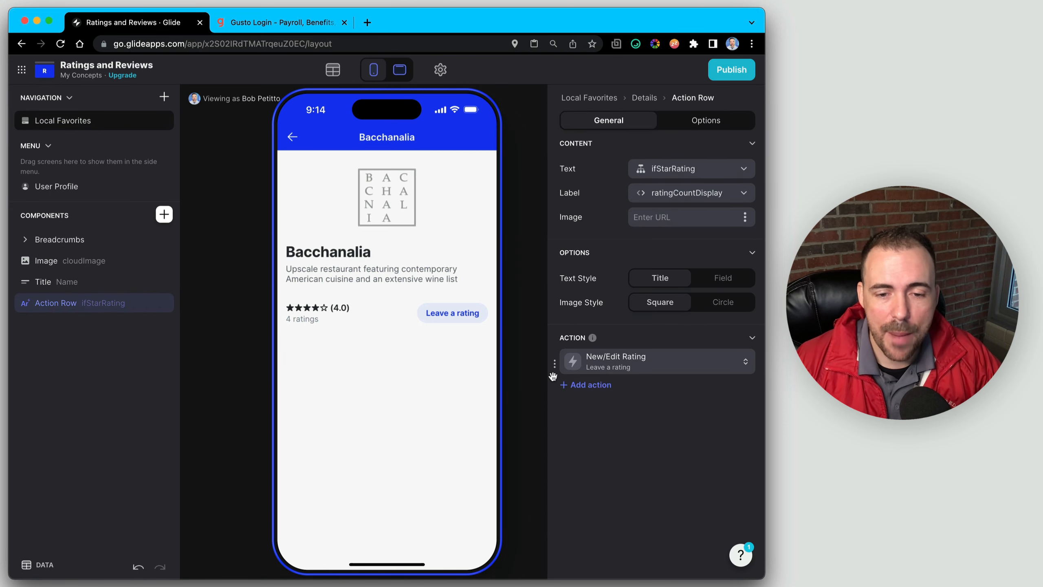
click(599, 388)
click(626, 393)
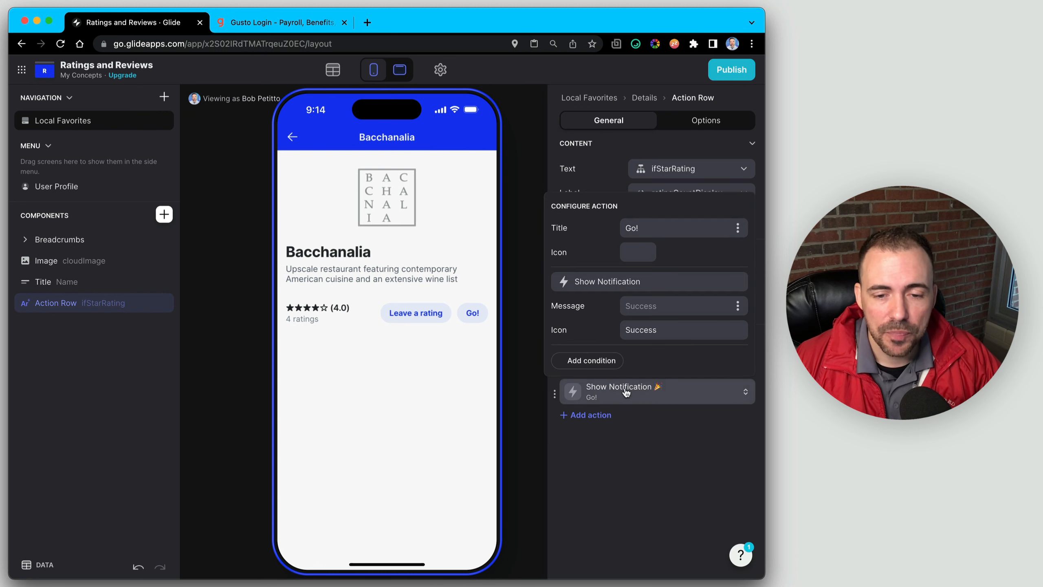
triple_click(658, 229)
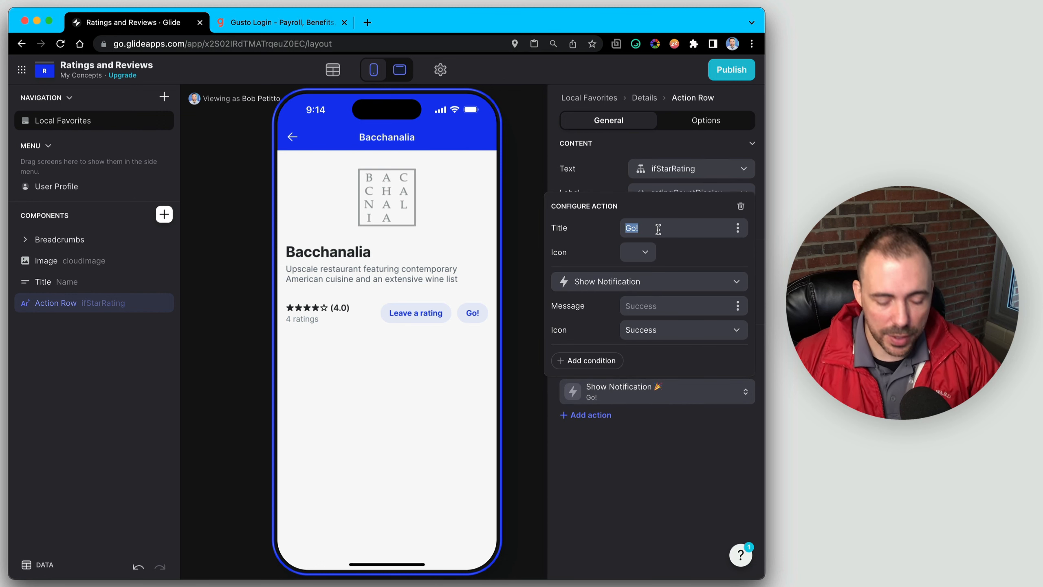
text(View Ratings)
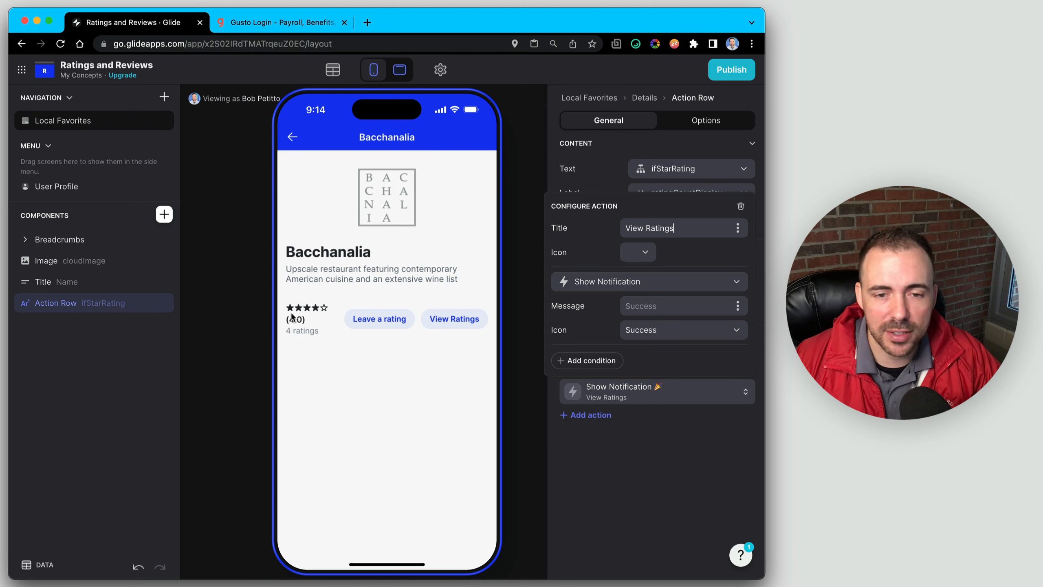
click(648, 258)
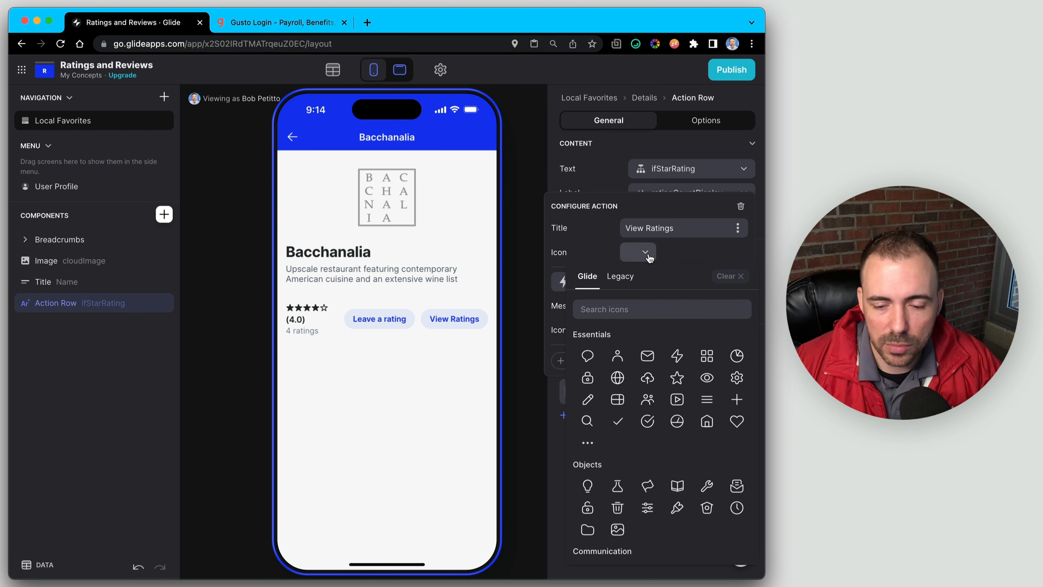
scroll(714, 475, down, 3)
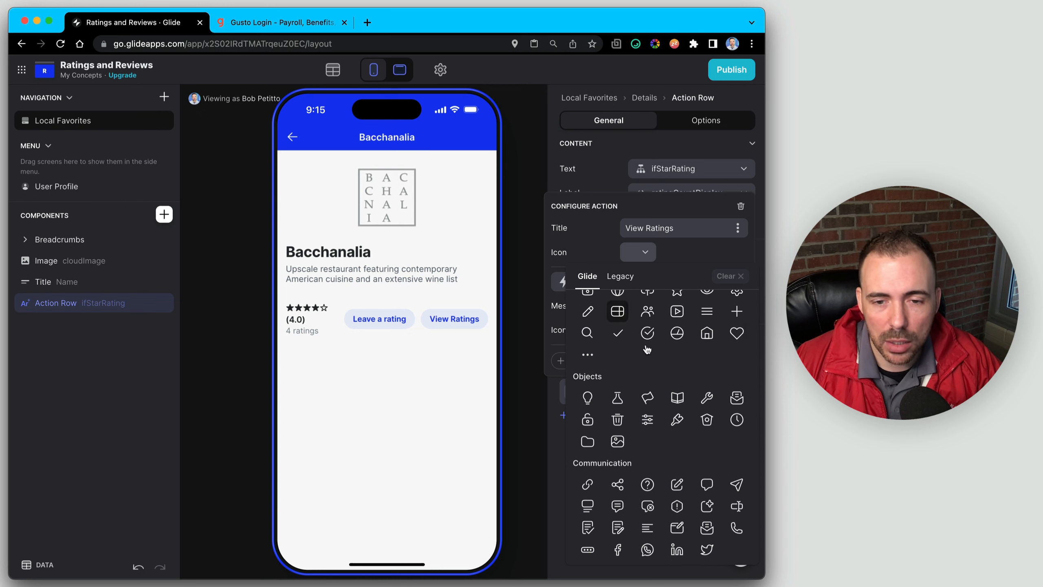
scroll(701, 350, down, 5)
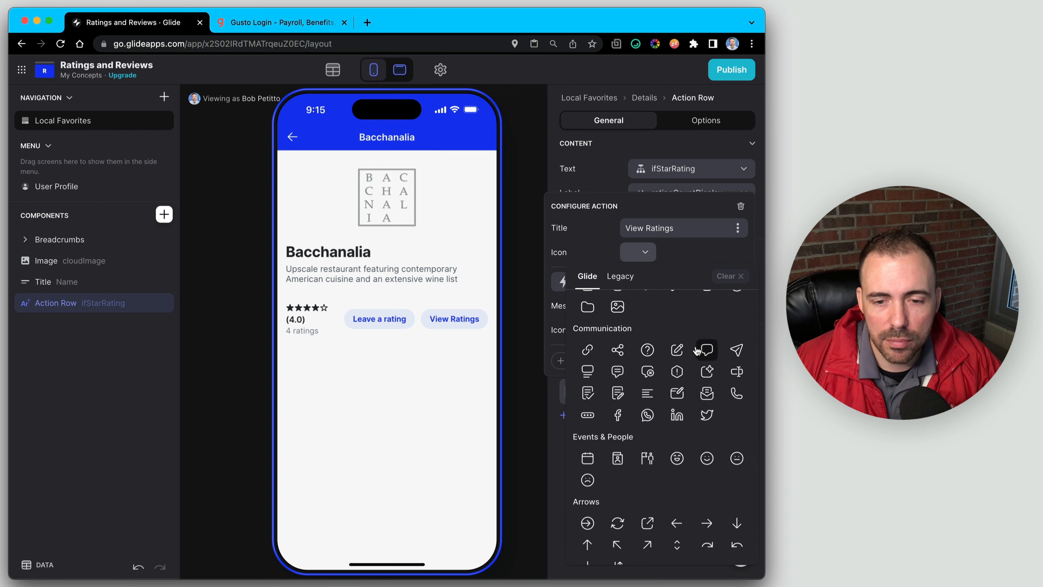
click(705, 349)
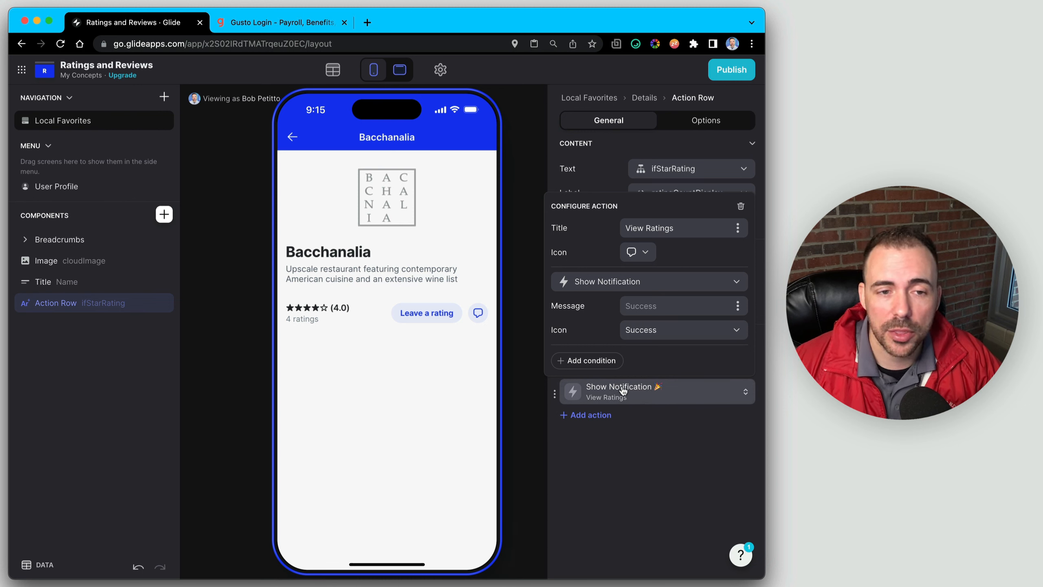
Make the View Ratings action show a new screen for this item with Overlay as its target
click(601, 285)
scroll(604, 509, down, 5)
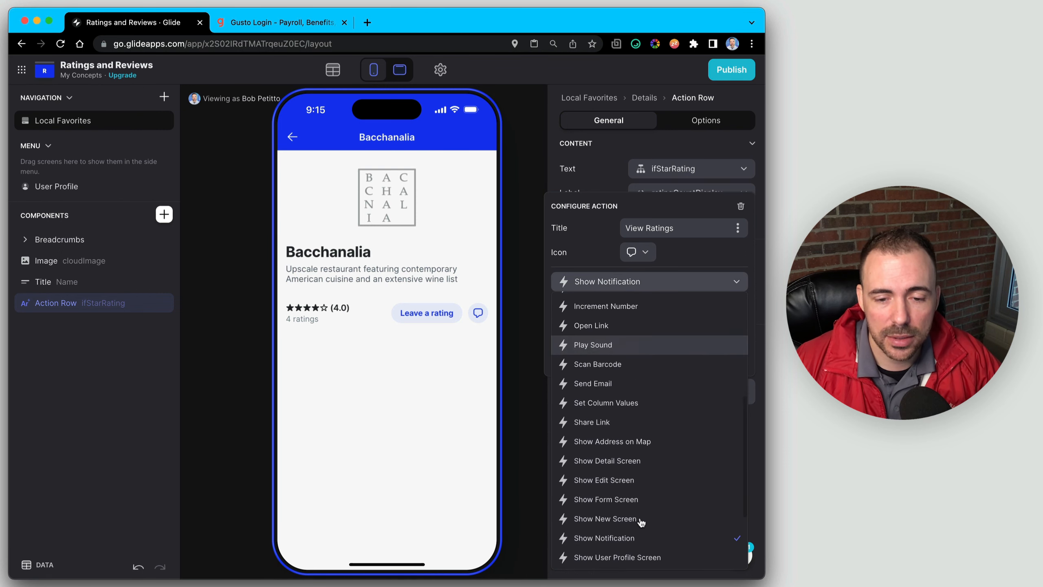
click(635, 504)
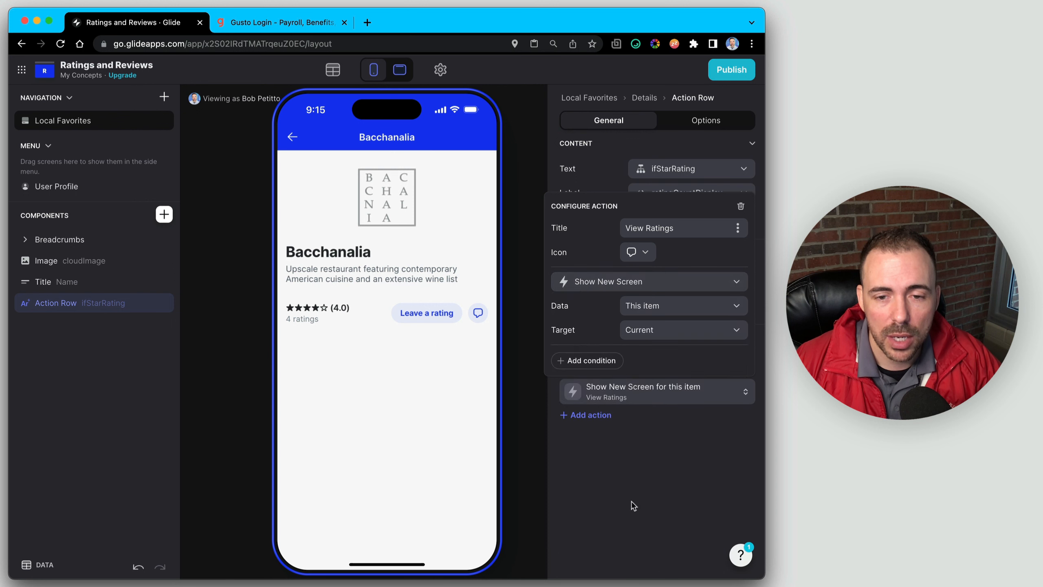
click(674, 307)
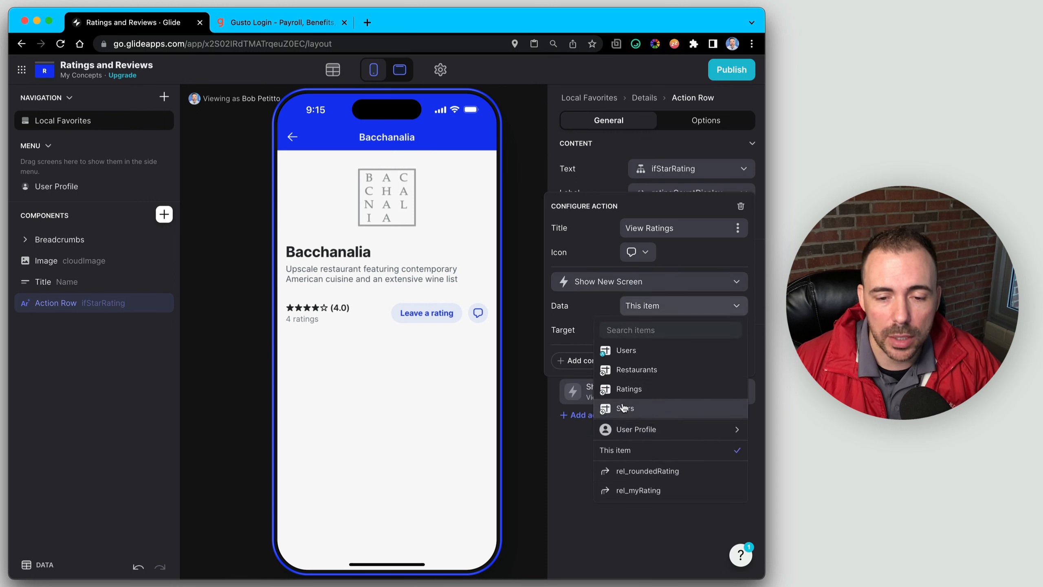
click(625, 451)
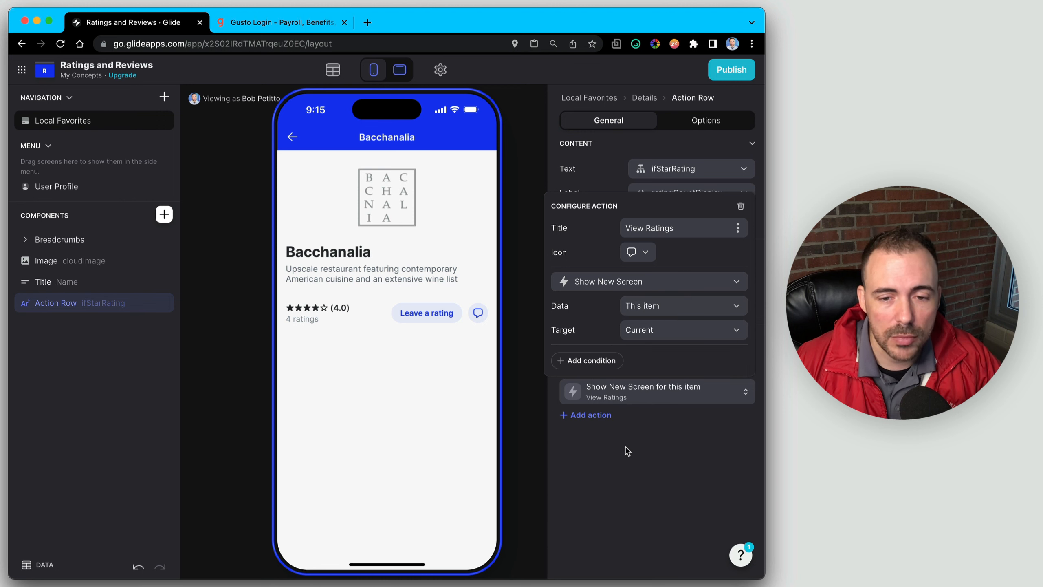
click(652, 334)
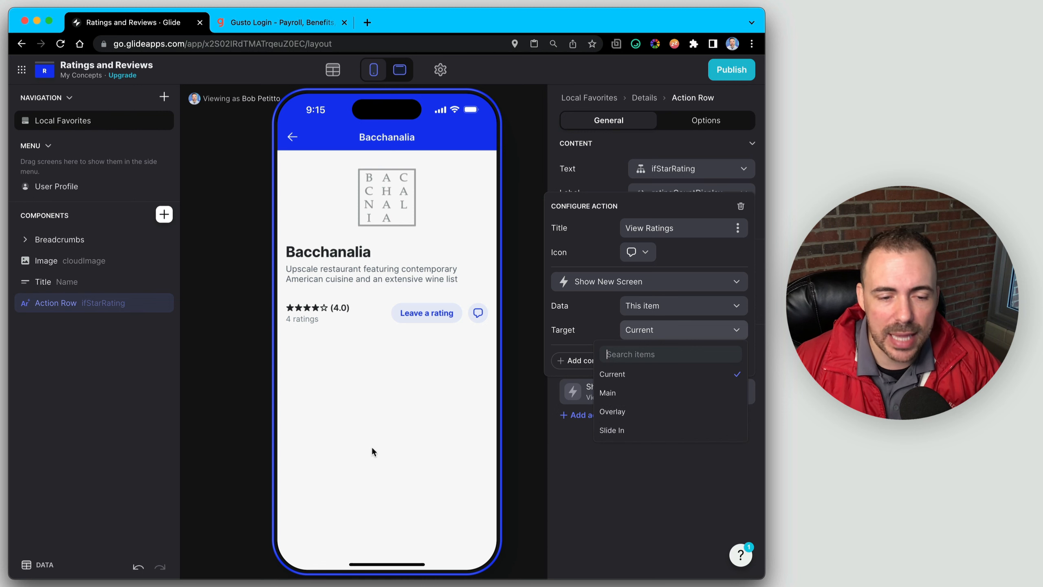
click(382, 528)
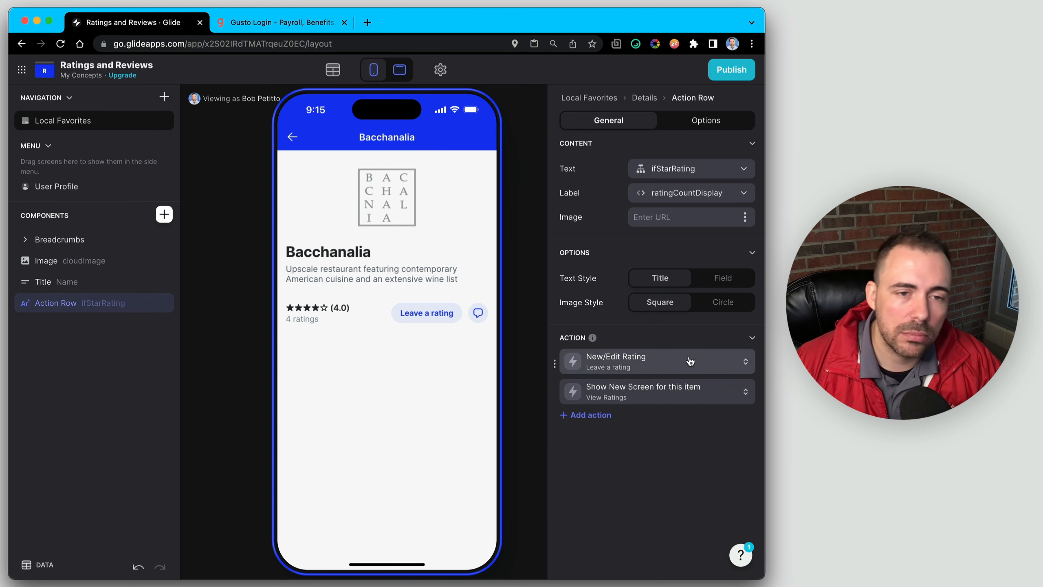
click(643, 394)
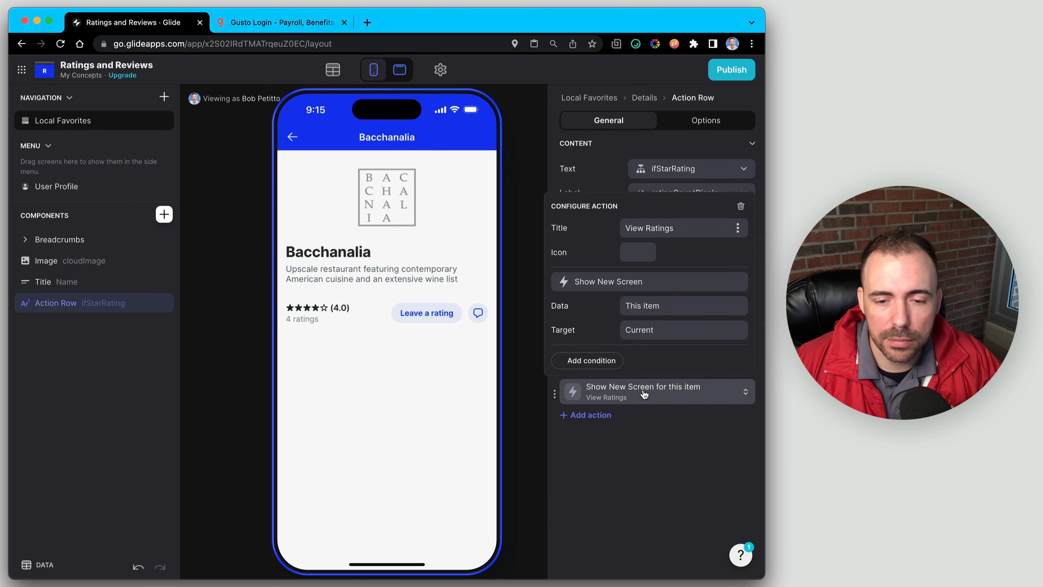
click(659, 331)
click(616, 413)
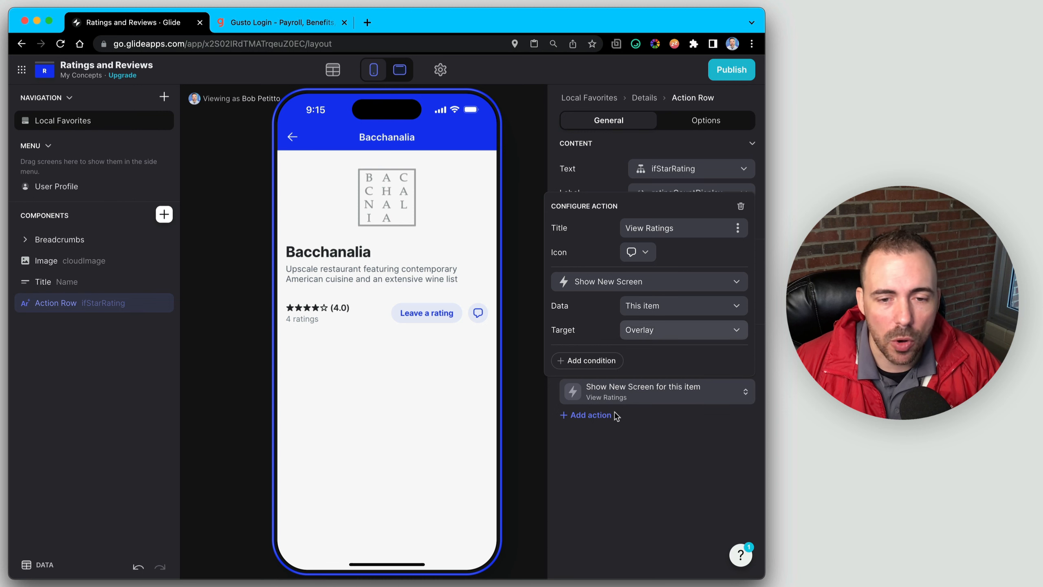
click(359, 420)
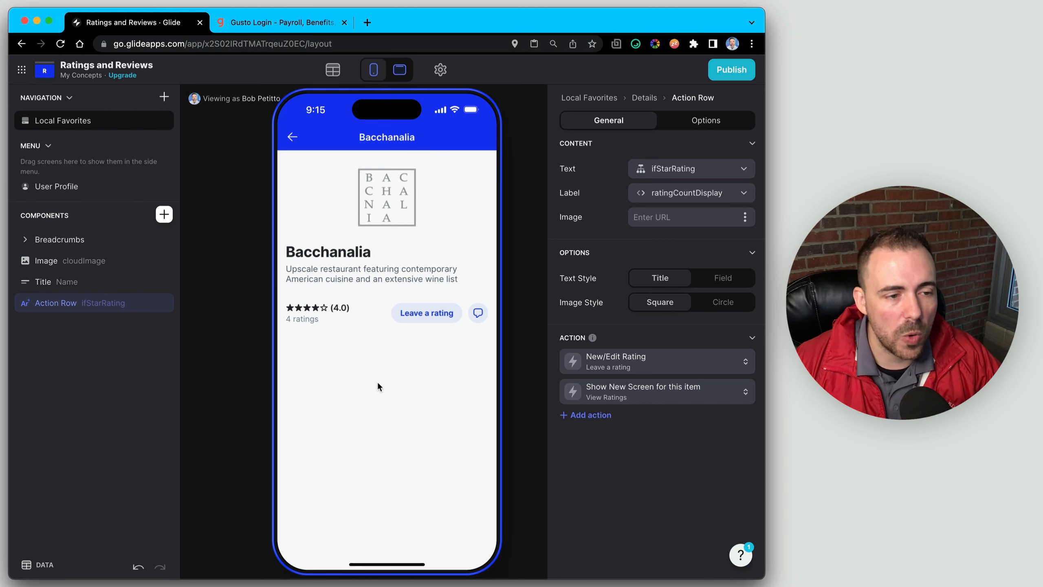
Replace the View Ratings overlay's default title and fields with copies of the detail screen's components, leaving out the action row
right_click(66, 260)
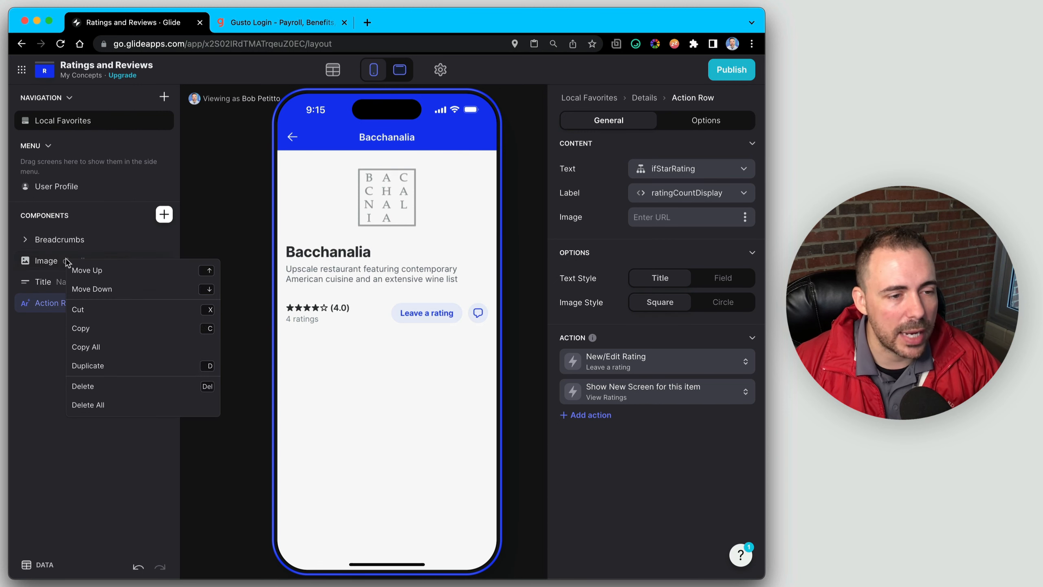
click(89, 348)
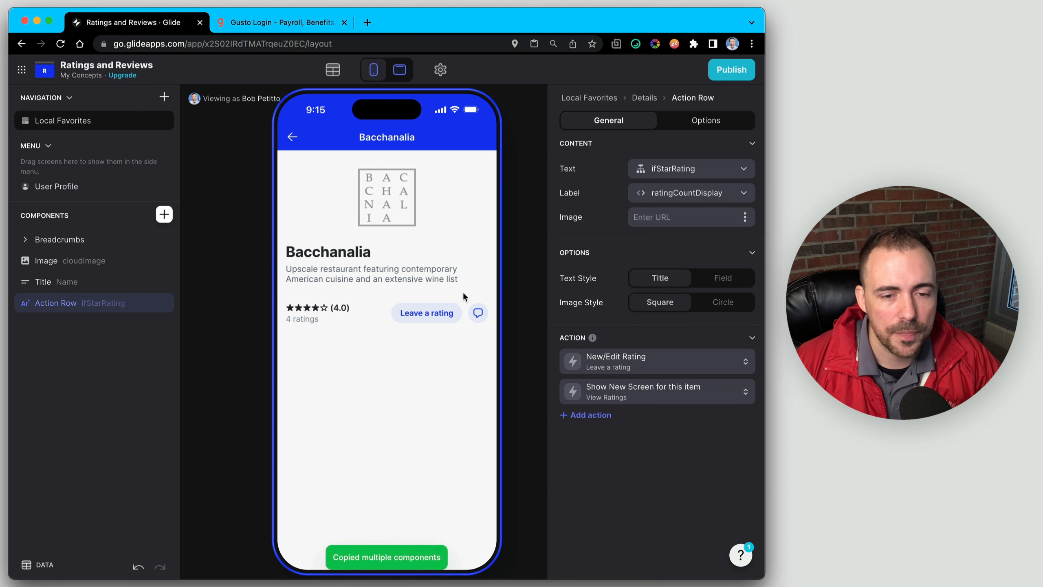
click(479, 313)
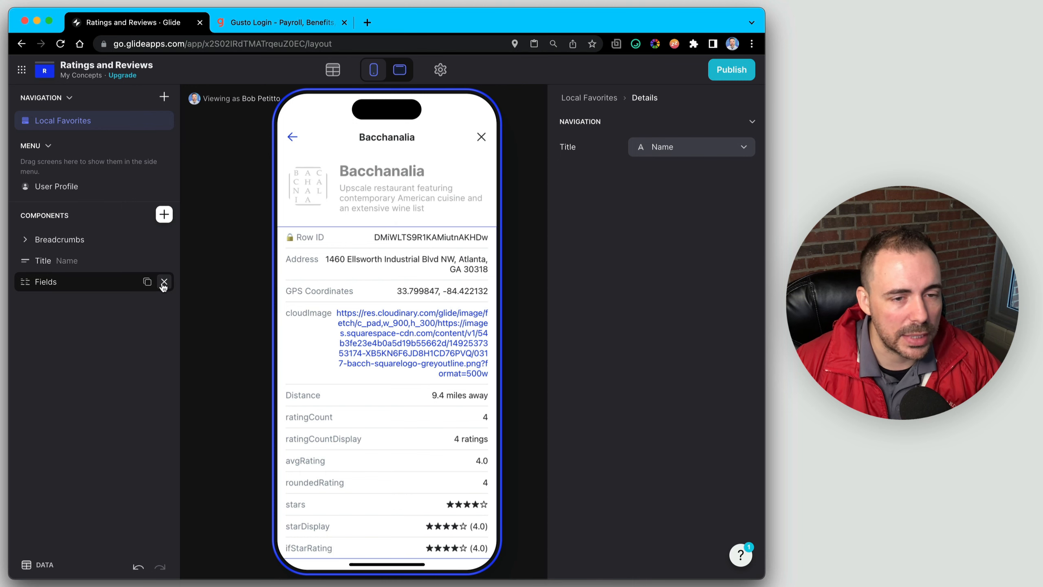
click(164, 282)
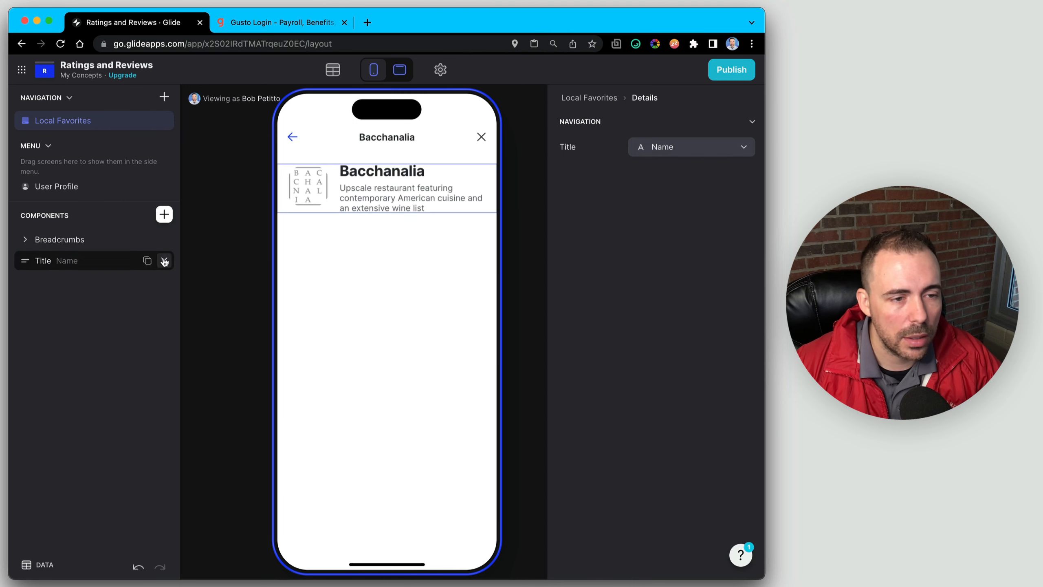
click(163, 261)
click(163, 240)
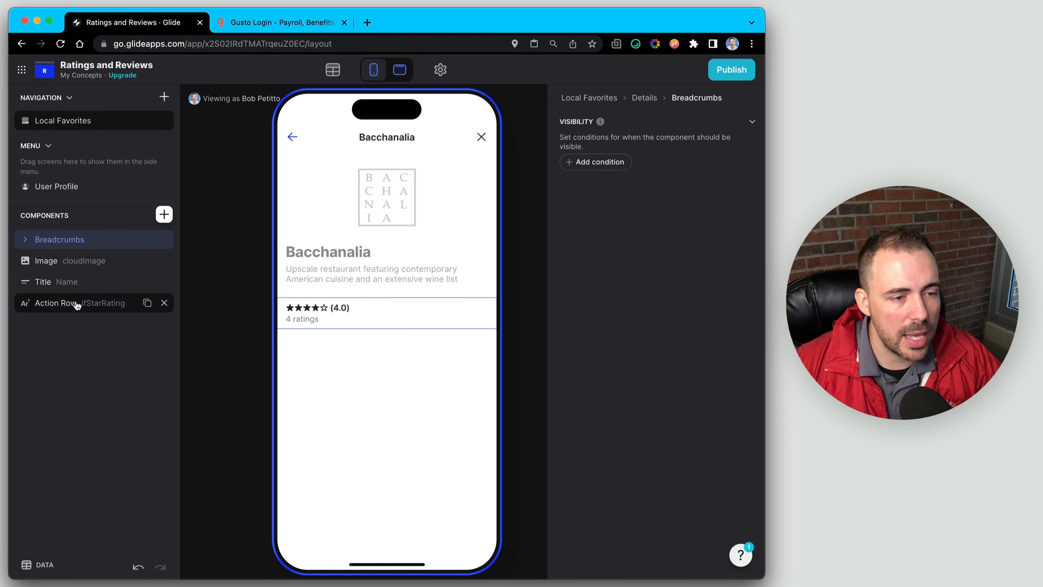
click(164, 303)
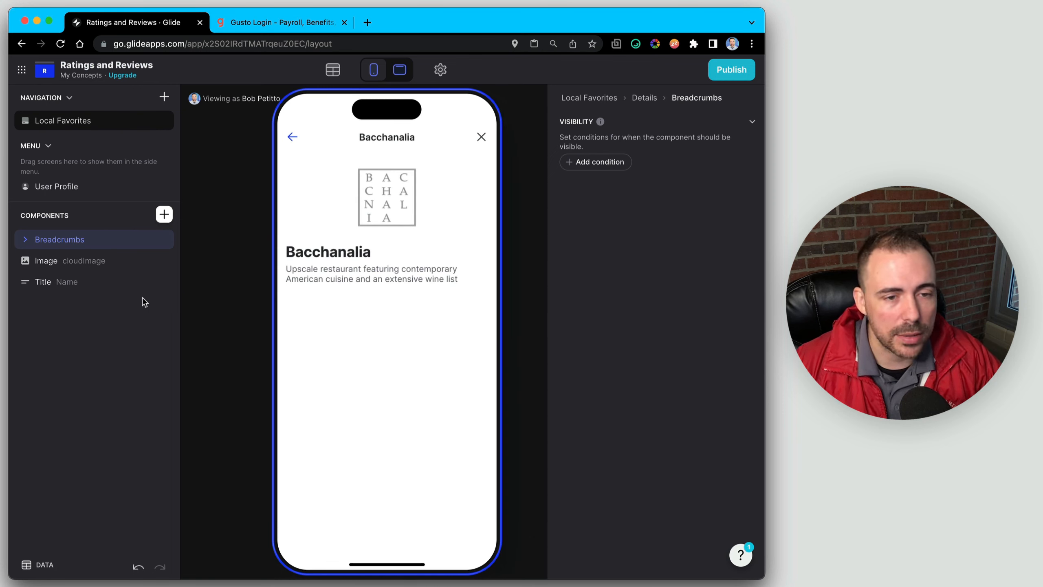
Clear the subtitle of the overlay's title component and set its emphasis to "Ratings for"
click(54, 281)
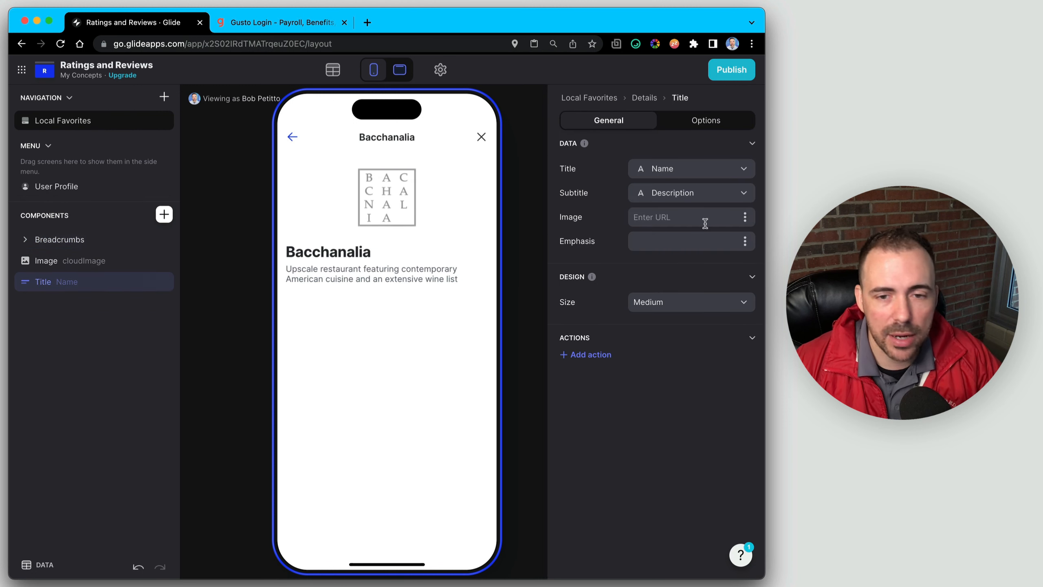
click(698, 193)
click(686, 235)
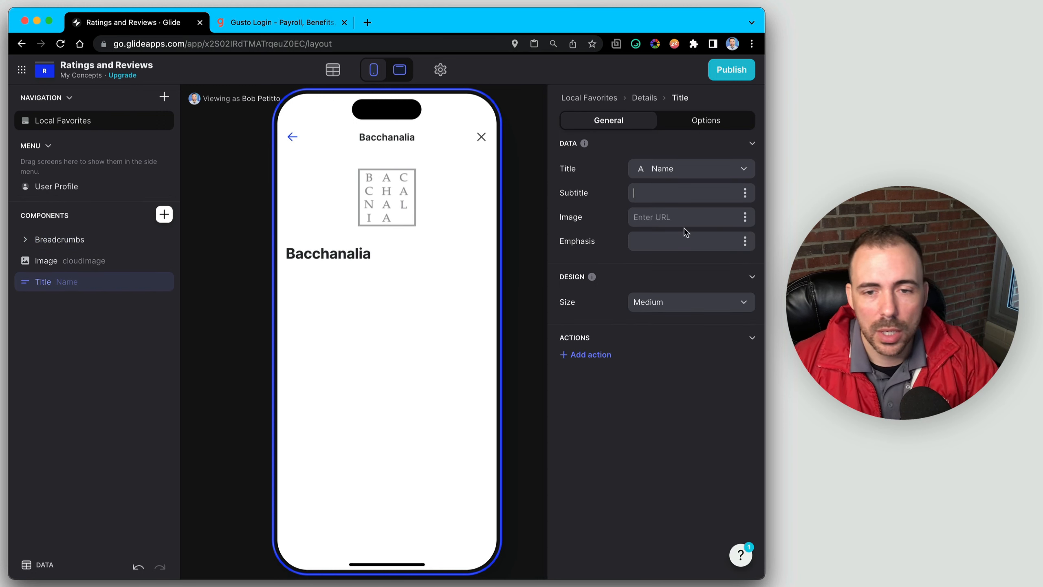
click(642, 239)
text(Ratings for)
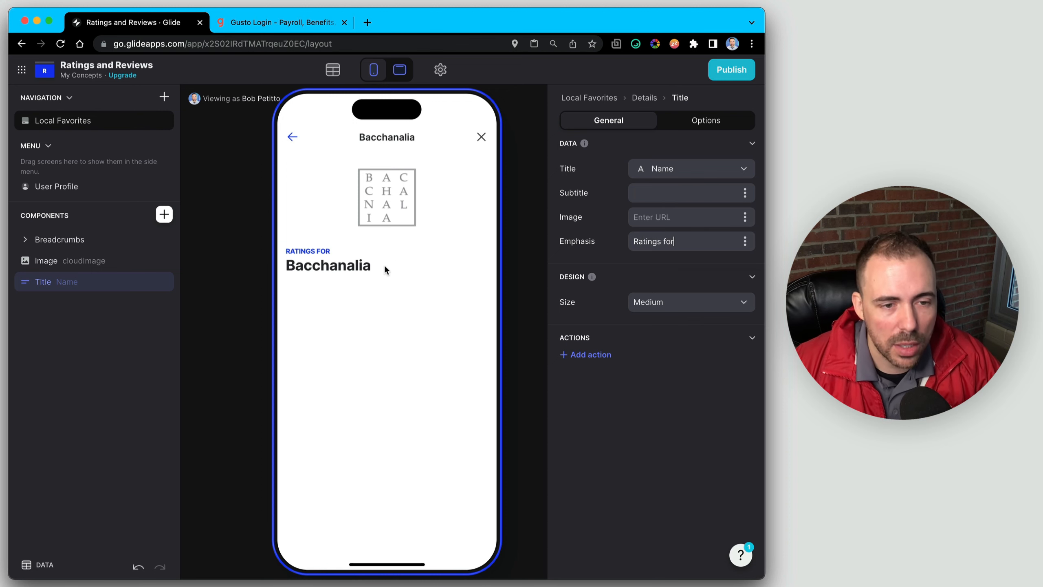
Add a List collection below the title on the View Ratings overlay
click(164, 214)
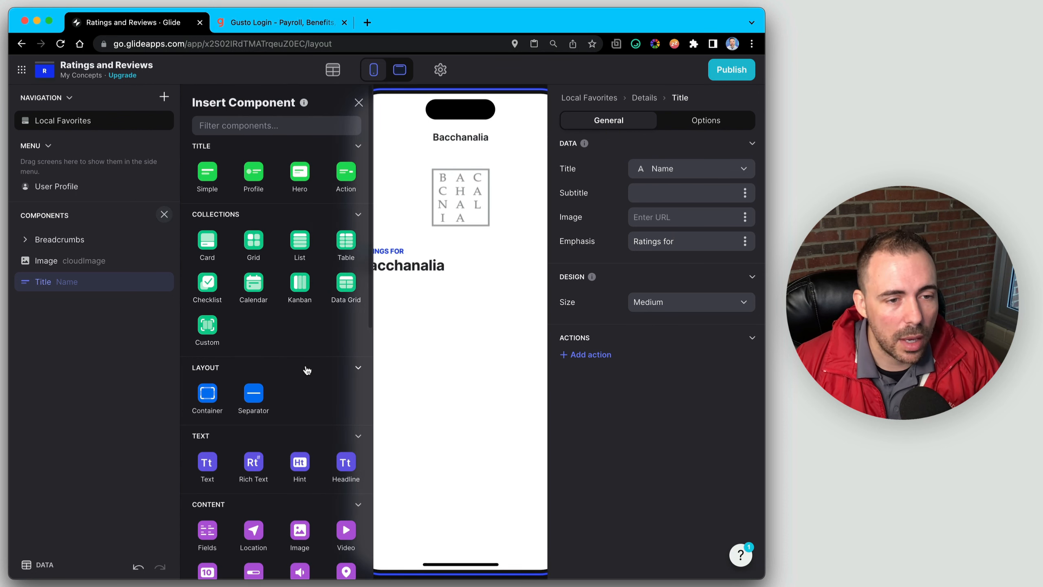
click(299, 240)
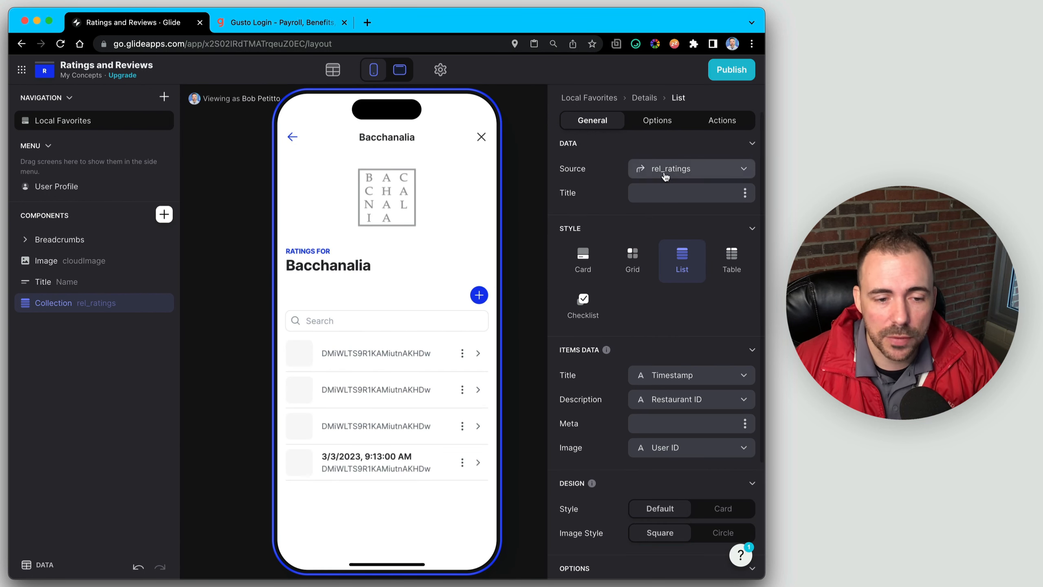
Copy the fourth row's timestamp in the Ratings table into the Timestamp cells of the first three rows
click(332, 69)
click(74, 168)
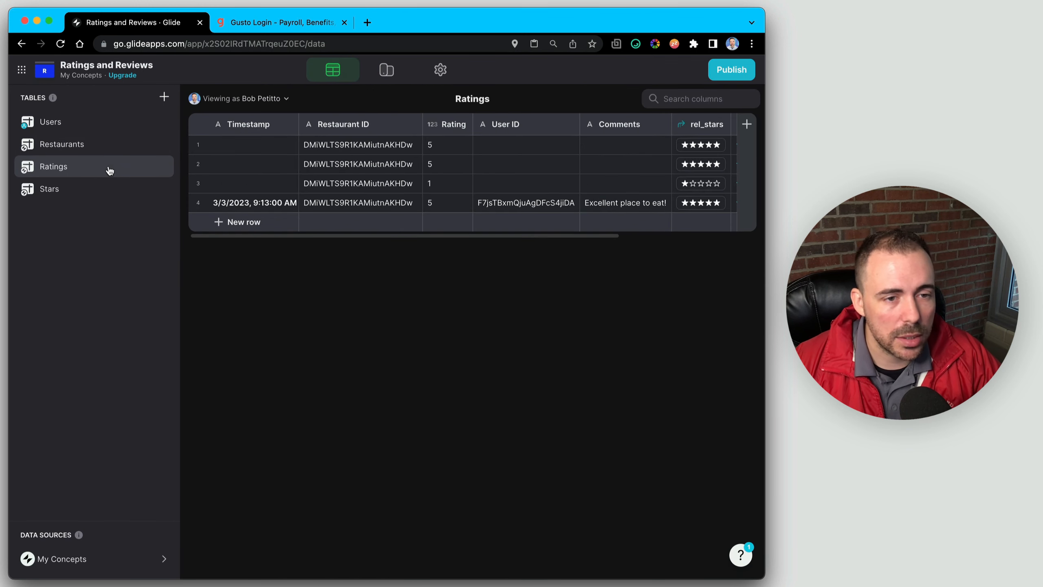
click(251, 204)
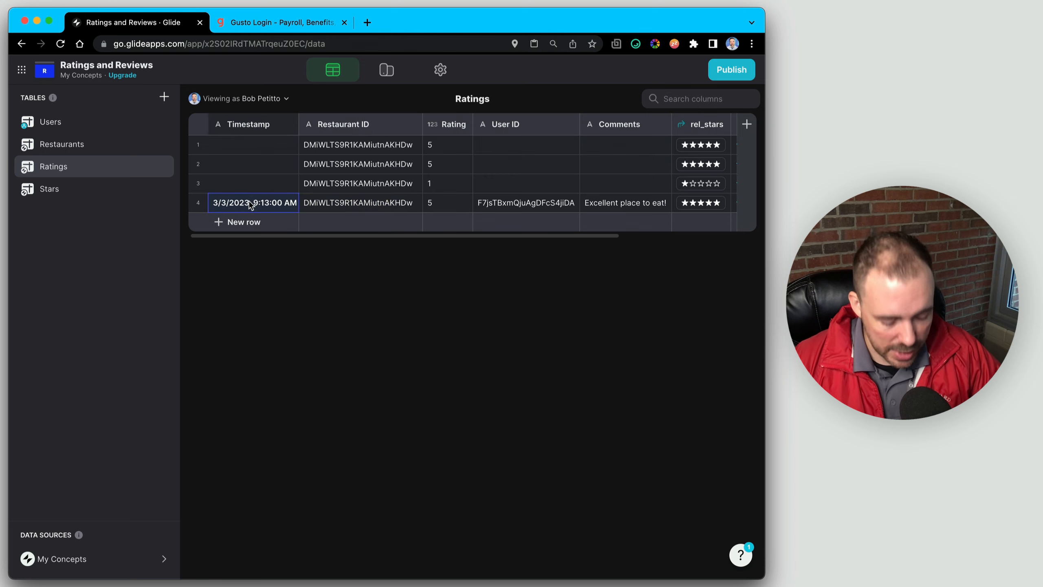
click(254, 185)
key(super+v)
click(256, 164)
key(super+v)
click(258, 148)
key(super+v)
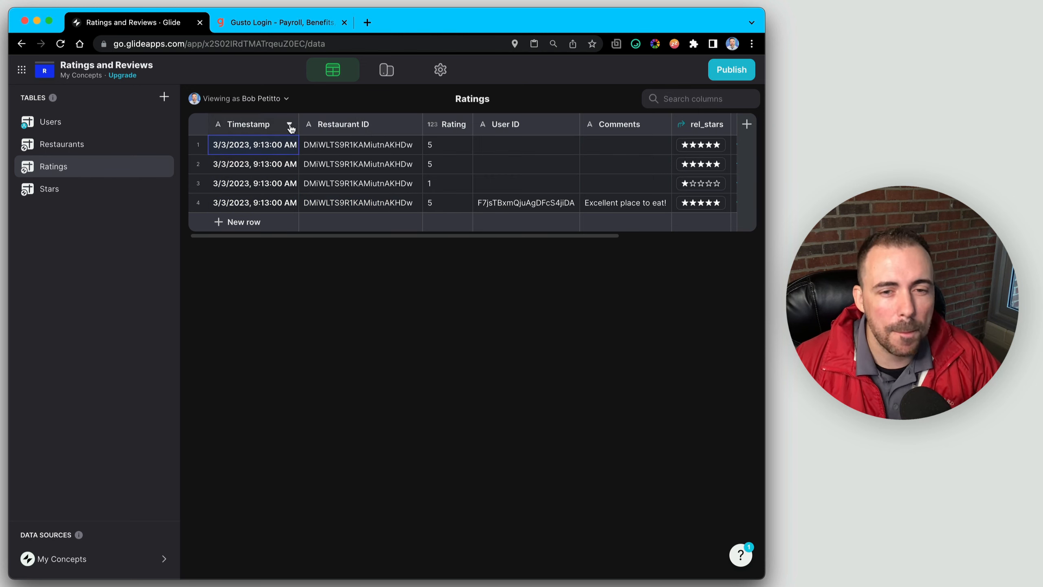
Fill the empty User ID cells of the first three ratings with the user ID from the fourth row
click(524, 203)
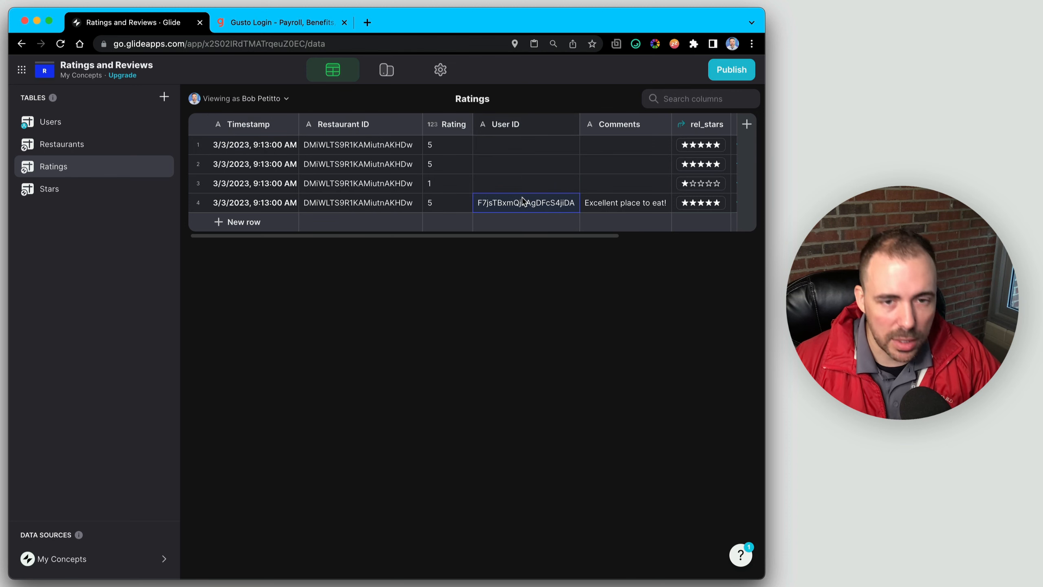
click(524, 169)
key(super+v)
click(525, 183)
key(super+v)
click(531, 147)
key(super+v)
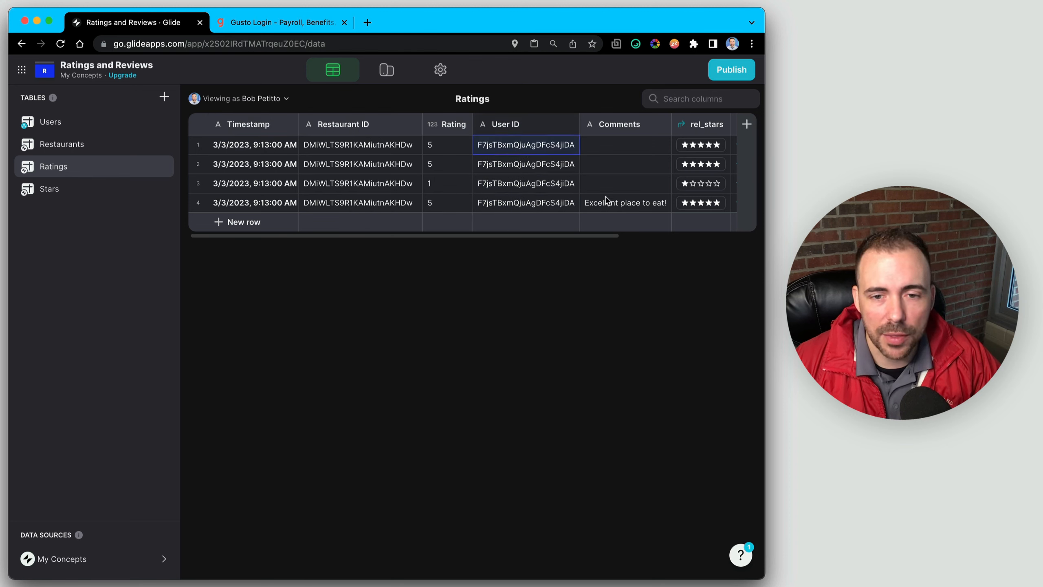
Copy the comment "Excellent place to eat!" from the fourth rating into the first and second ratings
click(604, 204)
click(615, 166)
key(super+v)
click(614, 144)
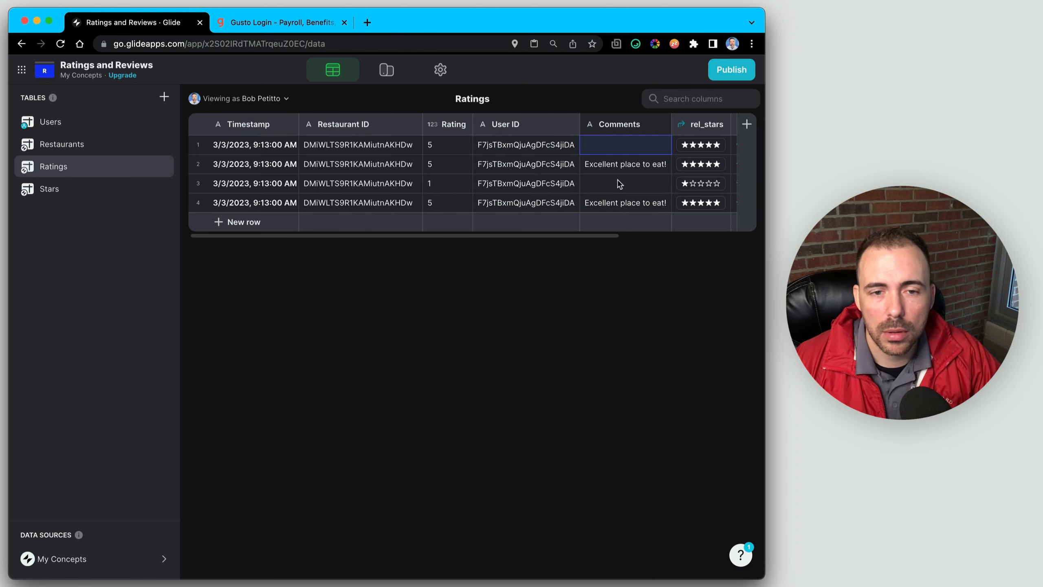
text(Excellent place to eat!)
Enter "Poor Service" as the comment for the third rating, the one with a 1-star score
click(617, 187)
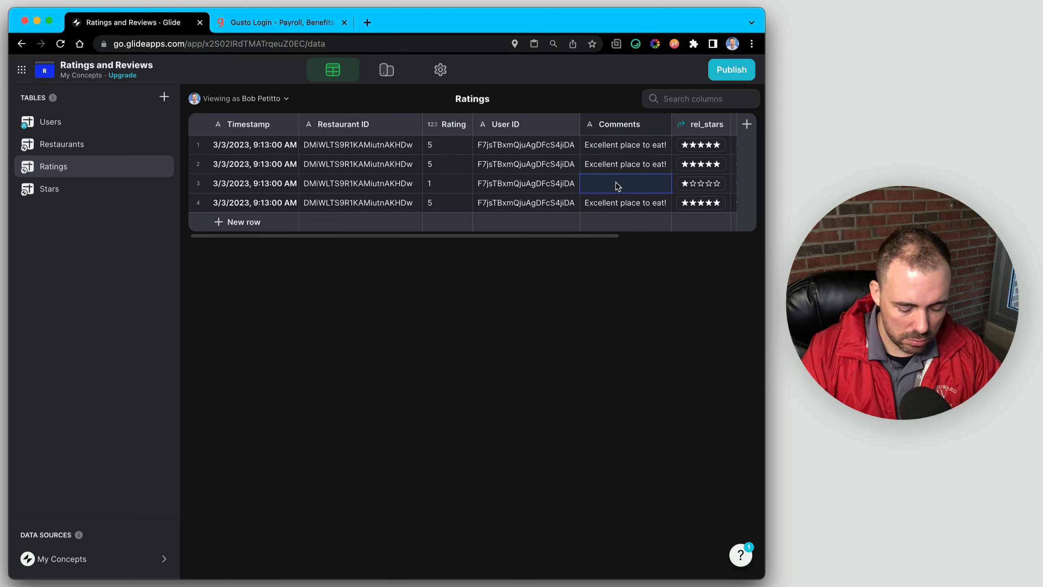
text(poo)
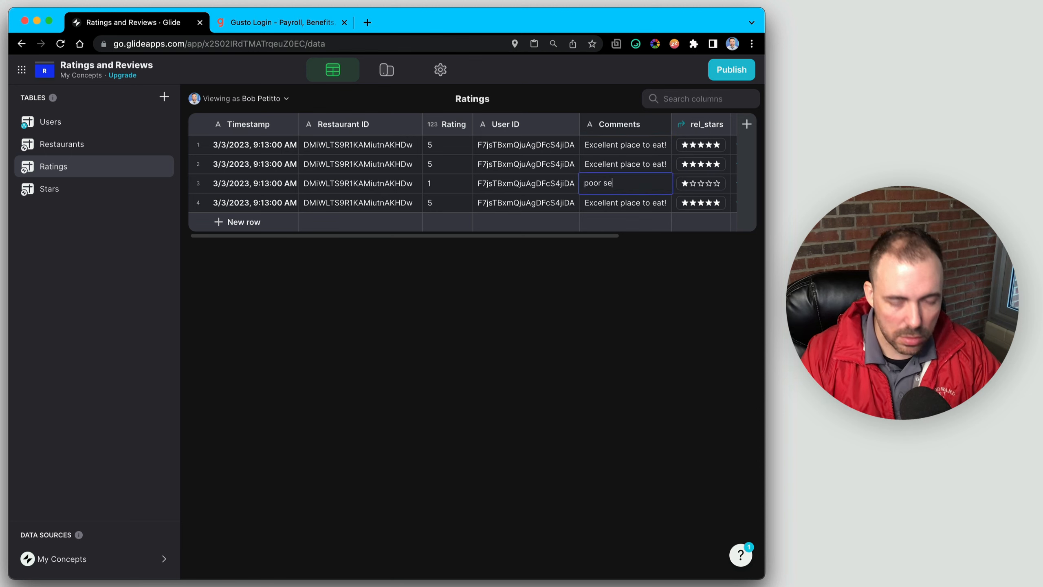
text(r se)
key(BackSpace)
key(BackSpace)
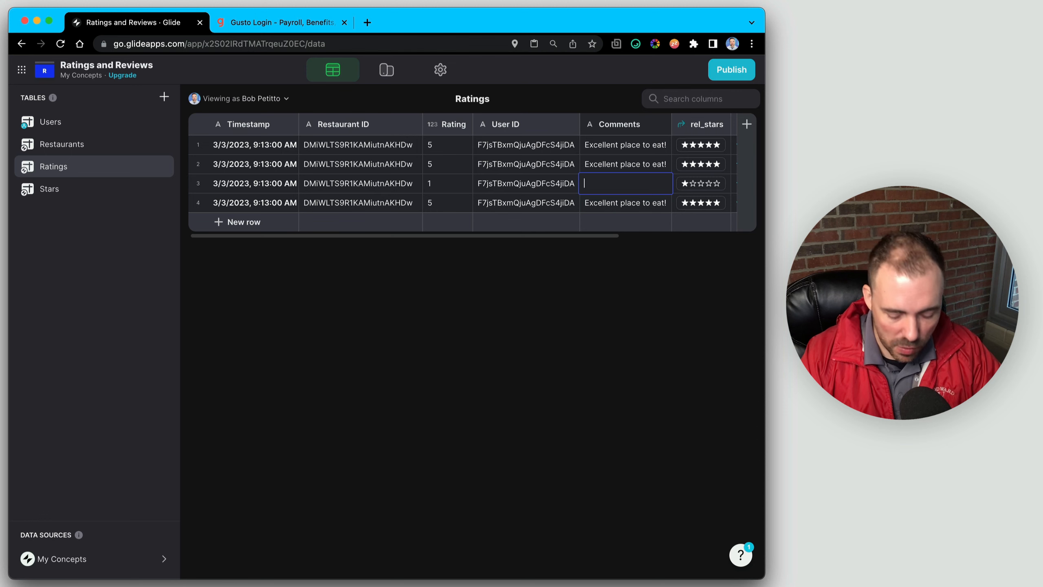
text(Poor Service)
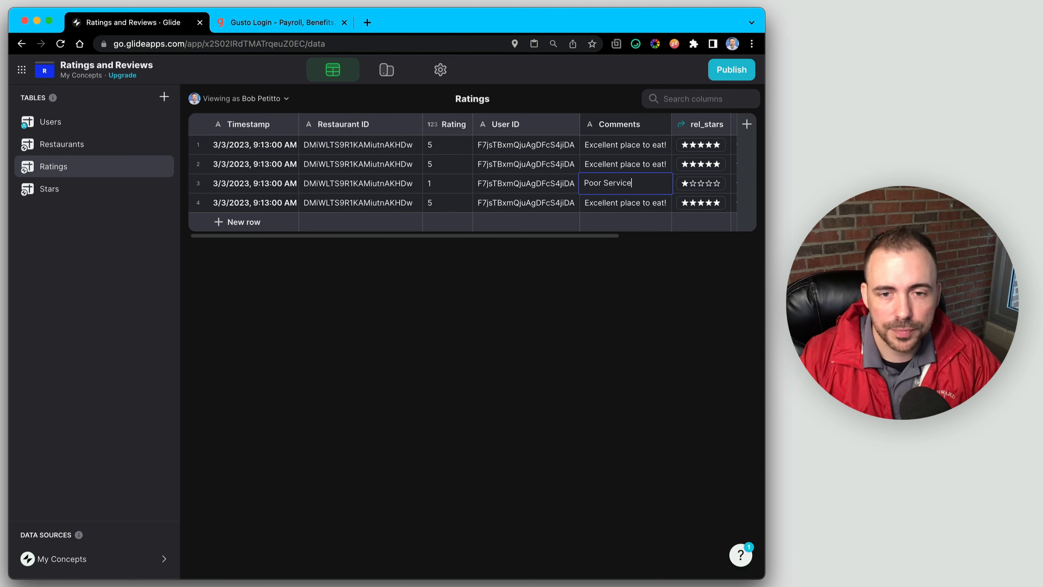
click(498, 178)
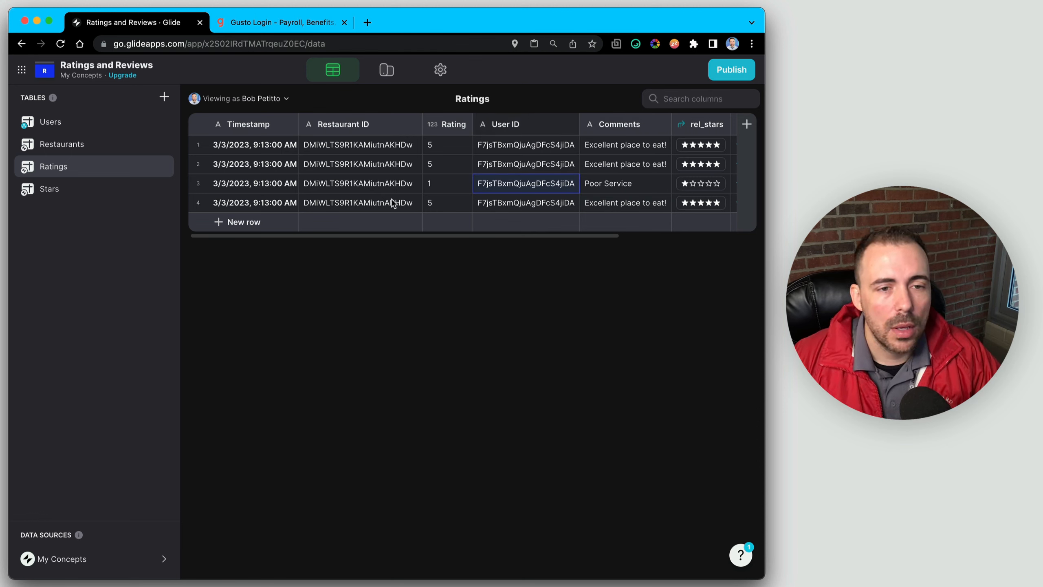
Add a column named "RelativeTime" after Timestamp in the Ratings table and set its type to Relative Time
mouse_move(299, 124)
mouse_down()
mouse_move(360, 124)
mouse_move(315, 124)
mouse_up()
click(307, 126)
click(218, 185)
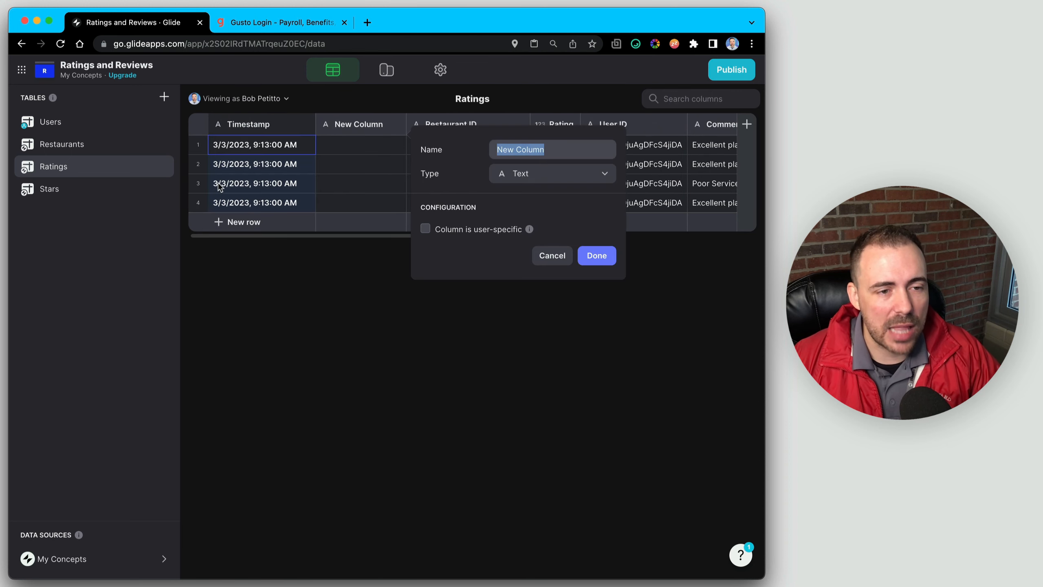
text(Relative )
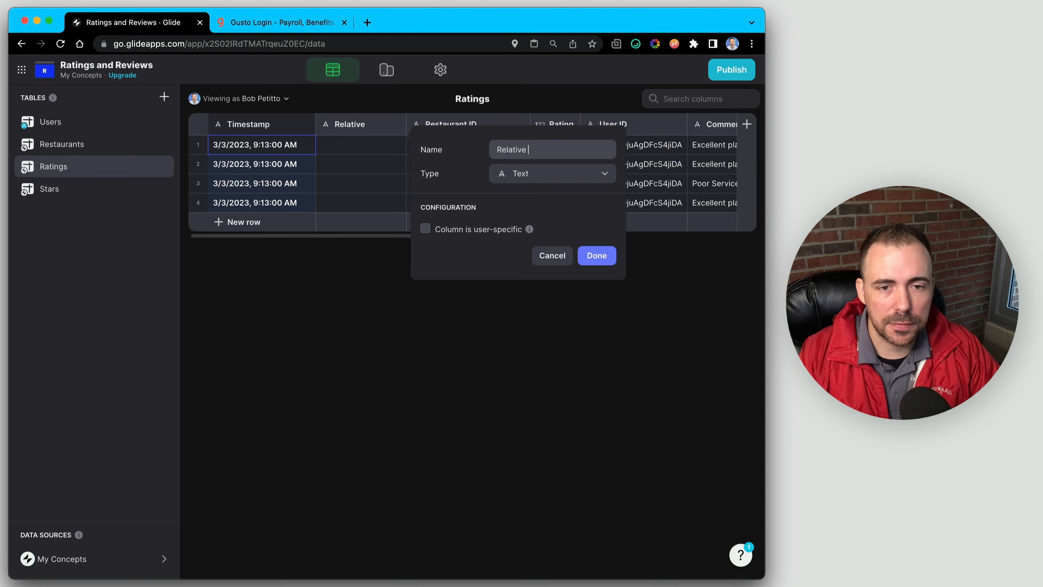
text(Time)
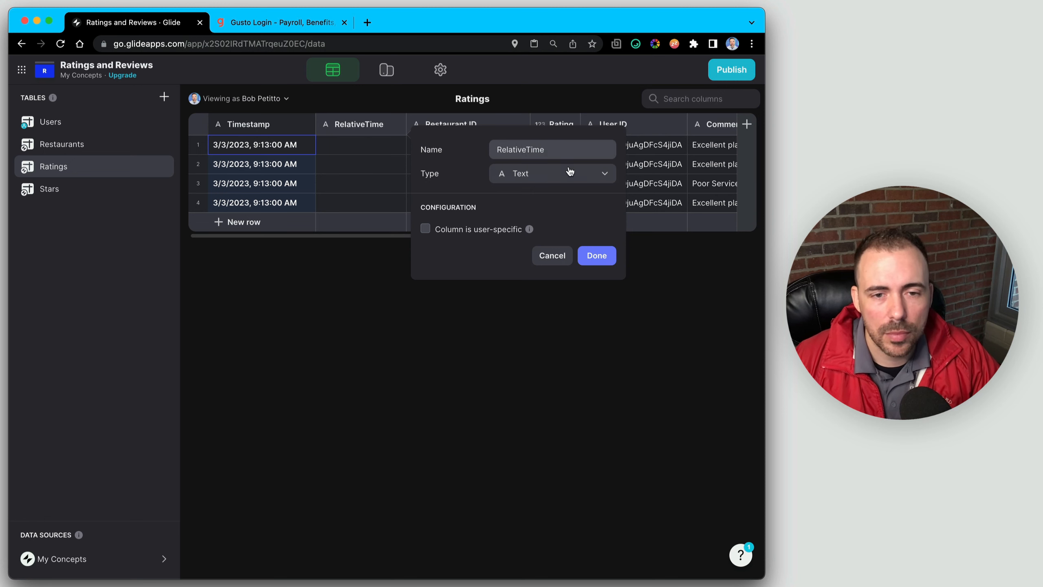
click(570, 172)
mouse_move(501, 492)
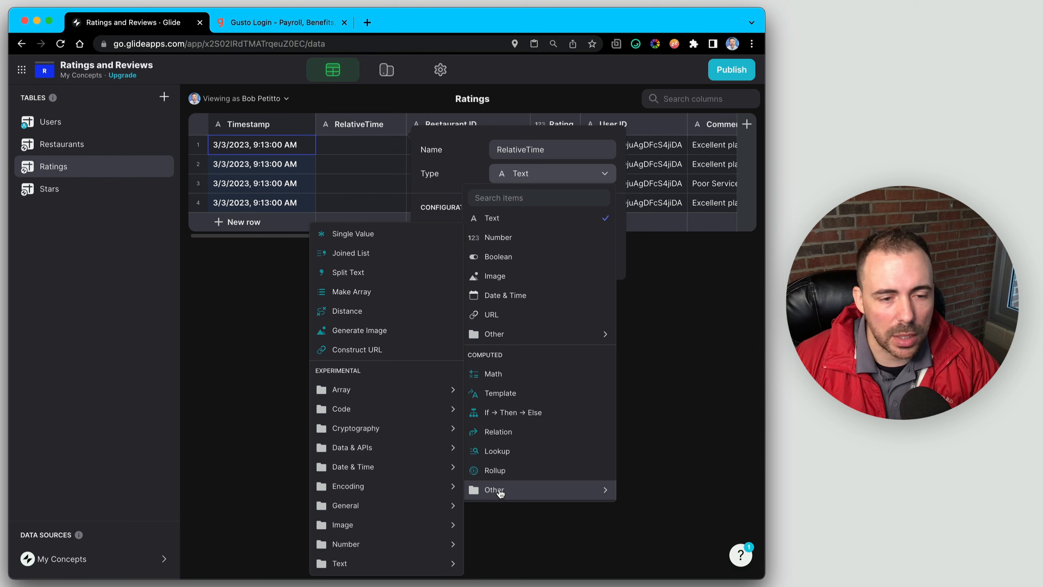
click(508, 198)
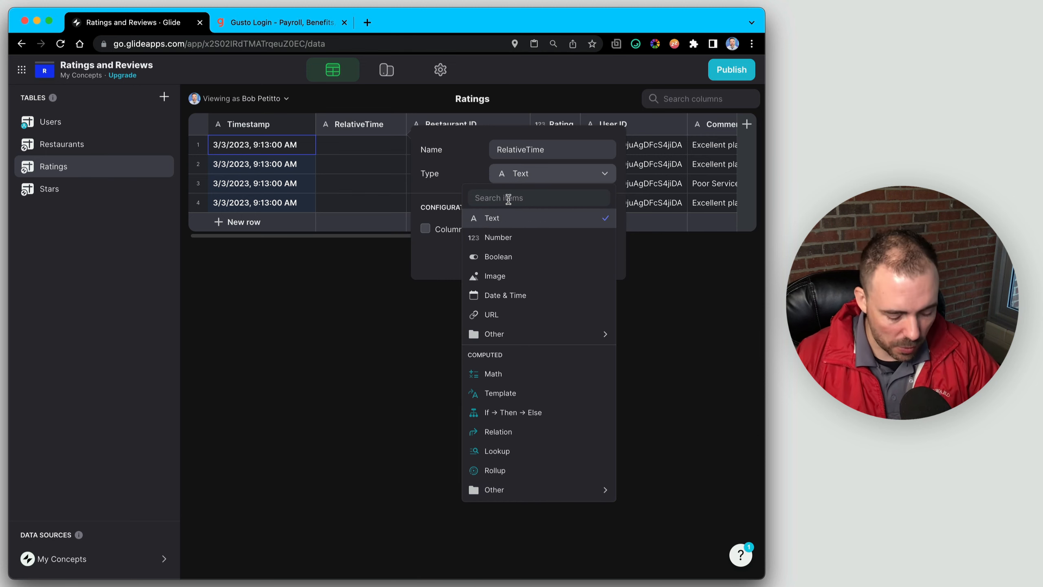
text(rela)
click(518, 241)
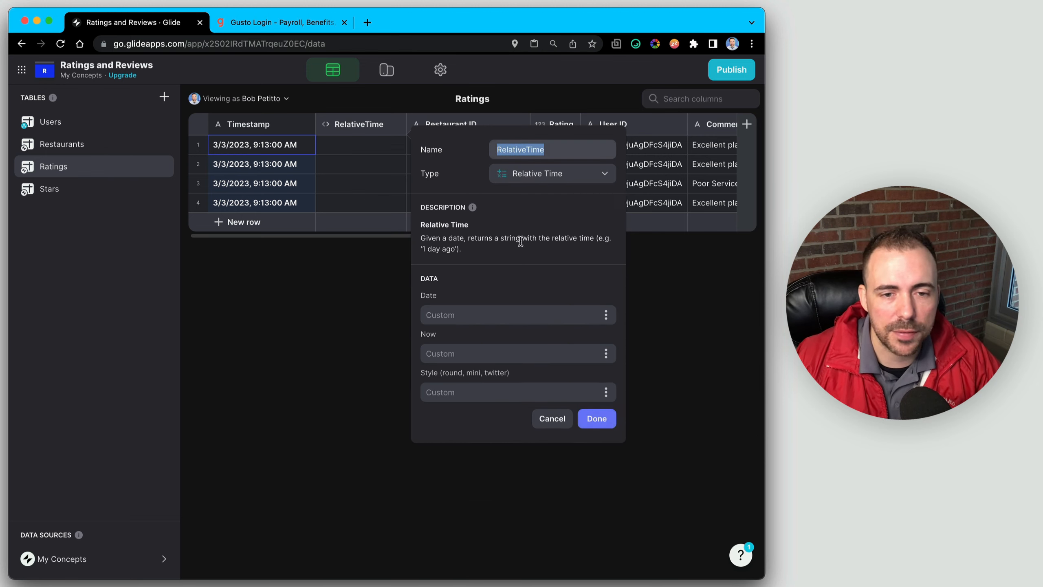
Use Timestamp as the RelativeTime column's date, set its style to "Twitter" and save the column
click(606, 314)
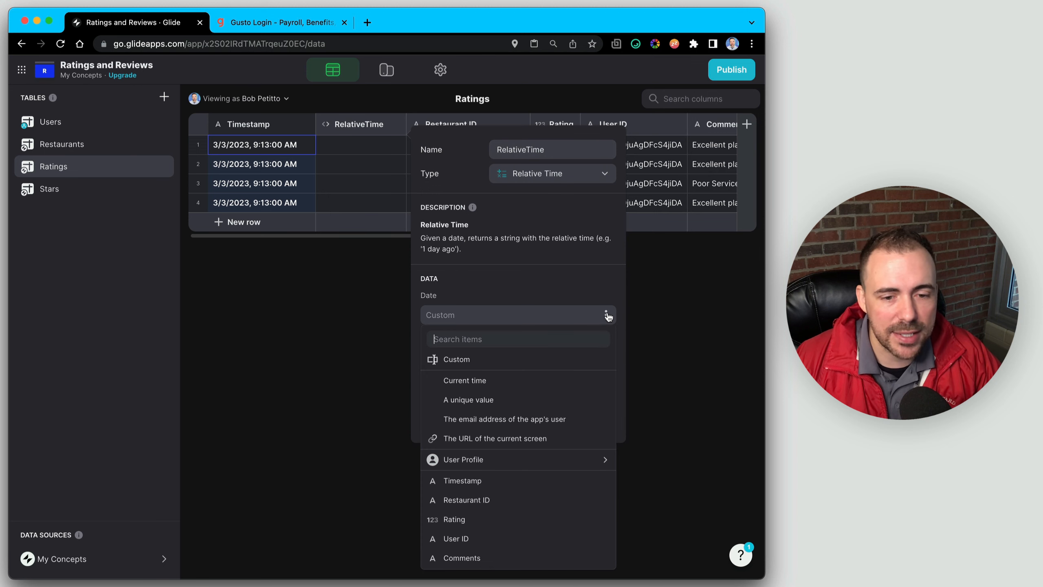
click(500, 482)
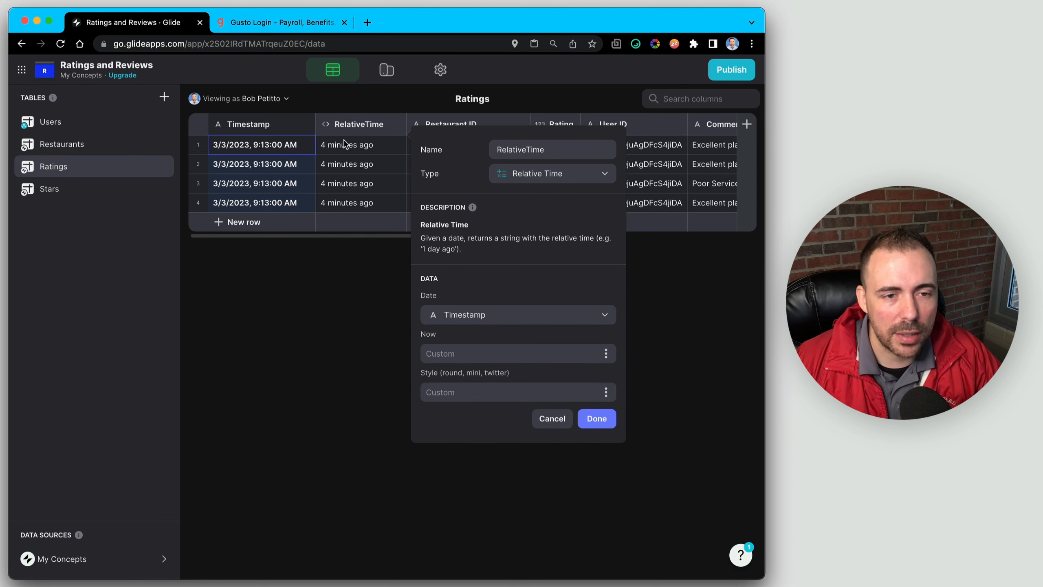
click(502, 393)
text(T)
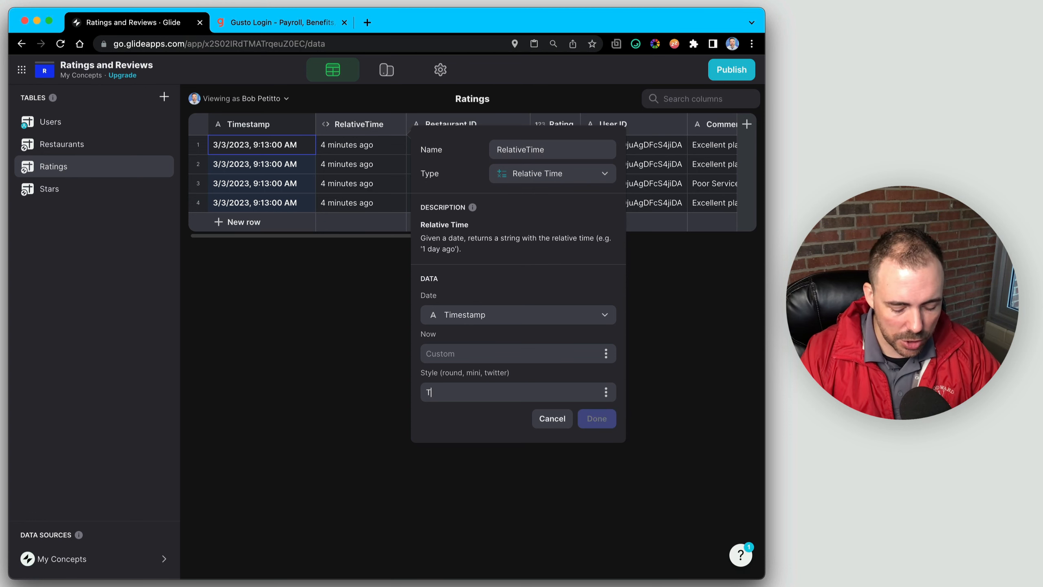
text(witter)
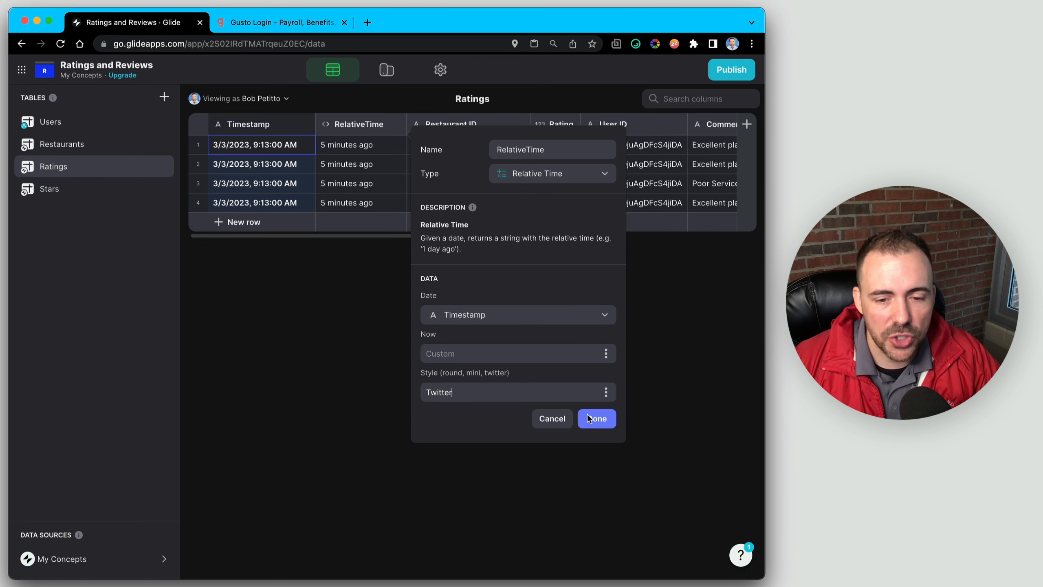
key(Return)
Set the second rating's timestamp to "yesterday"
click(241, 171)
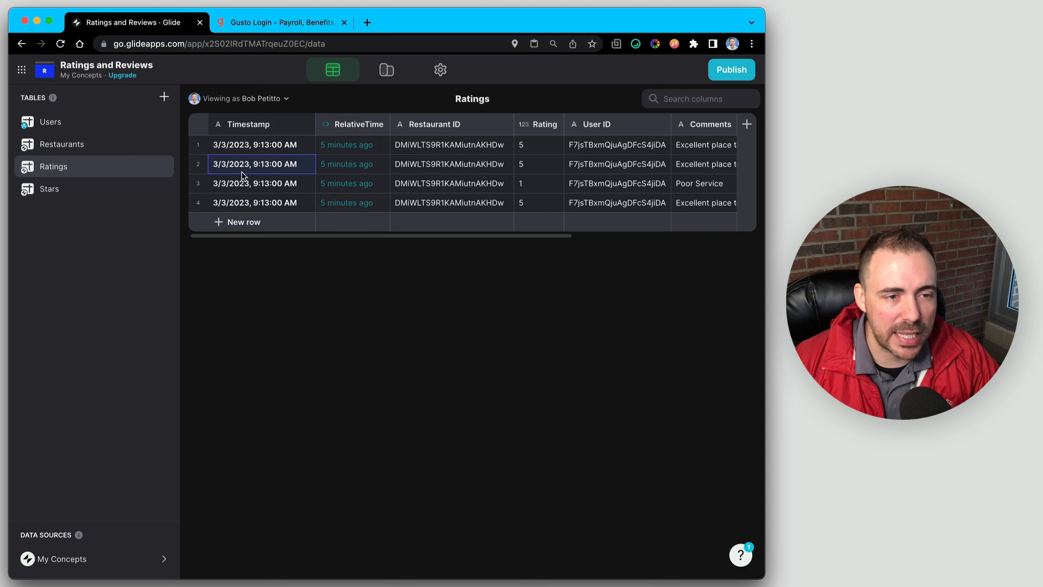
text(yesterday)
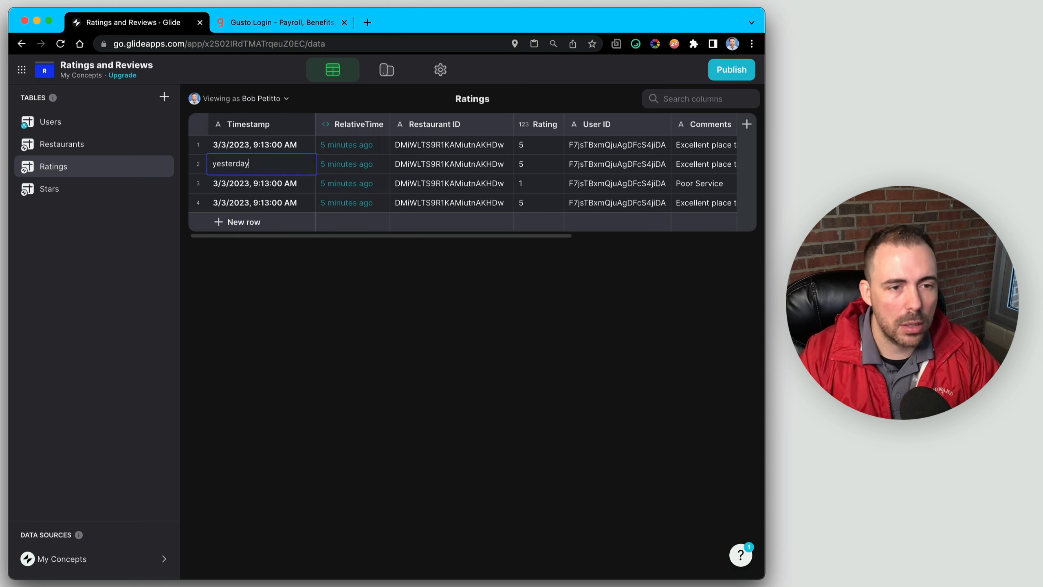
key(Return)
click(259, 167)
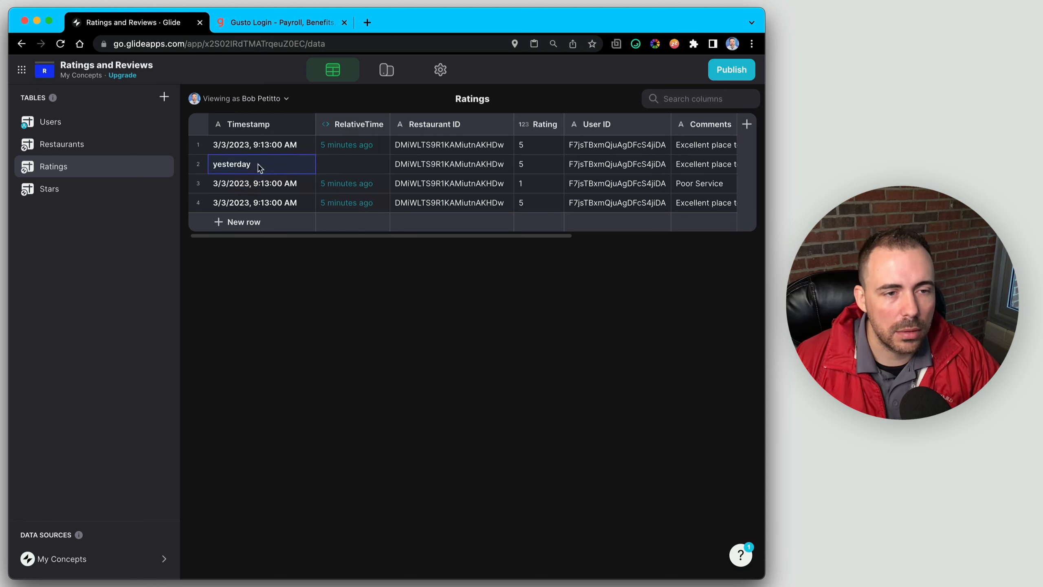
Change the Timestamp column's type to Date & Time and check the second rating's relative time
double_click(260, 121)
click(464, 176)
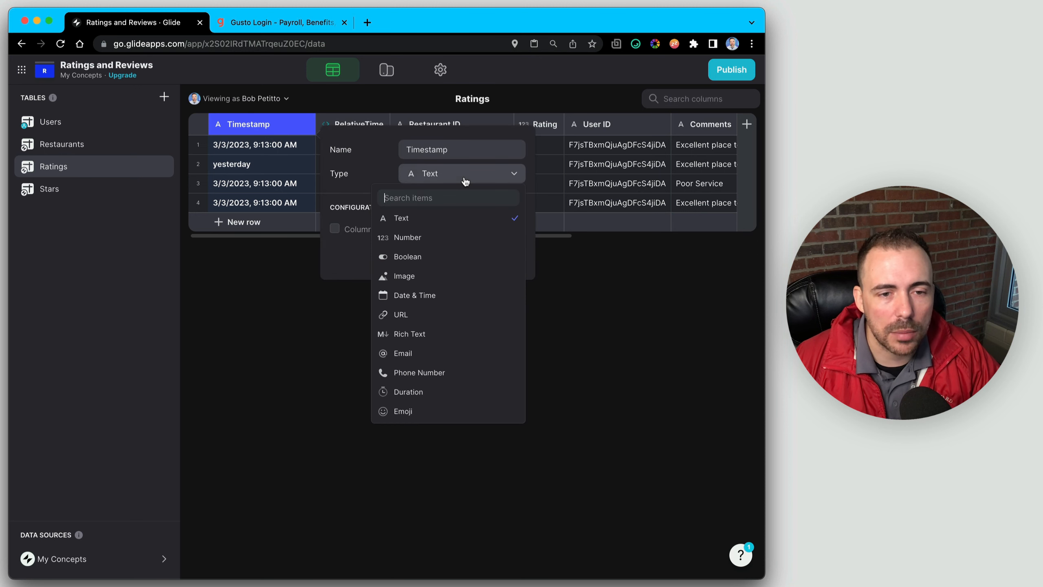
click(438, 292)
click(506, 386)
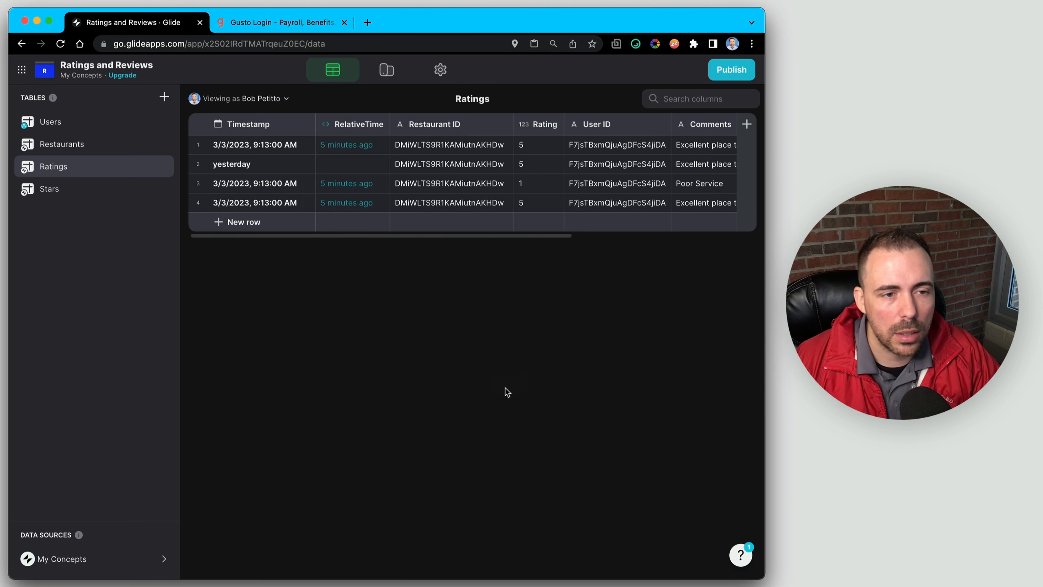
click(335, 167)
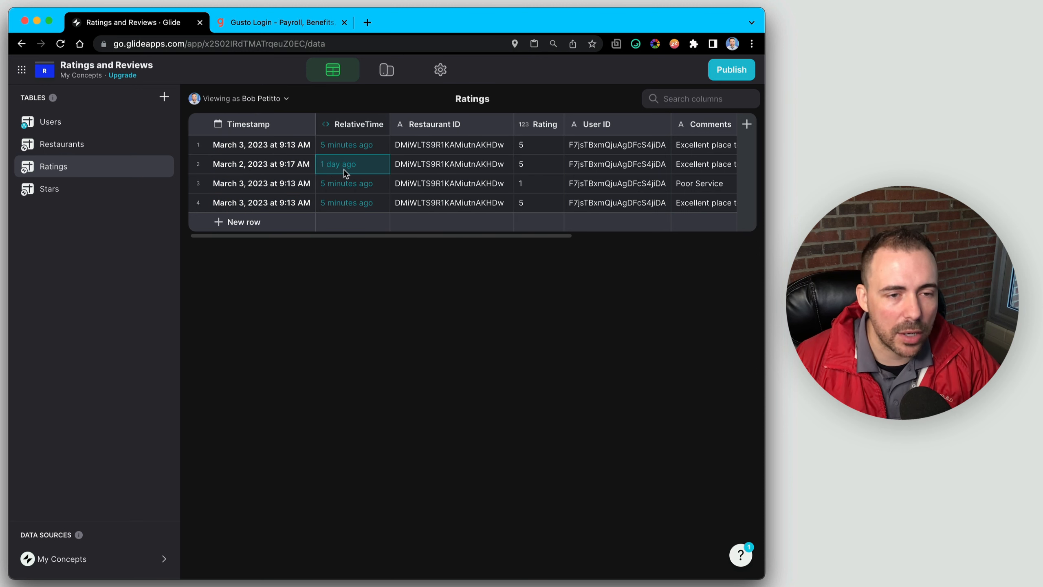
Set the second rating's timestamp to "last month"
click(256, 170)
text(last month)
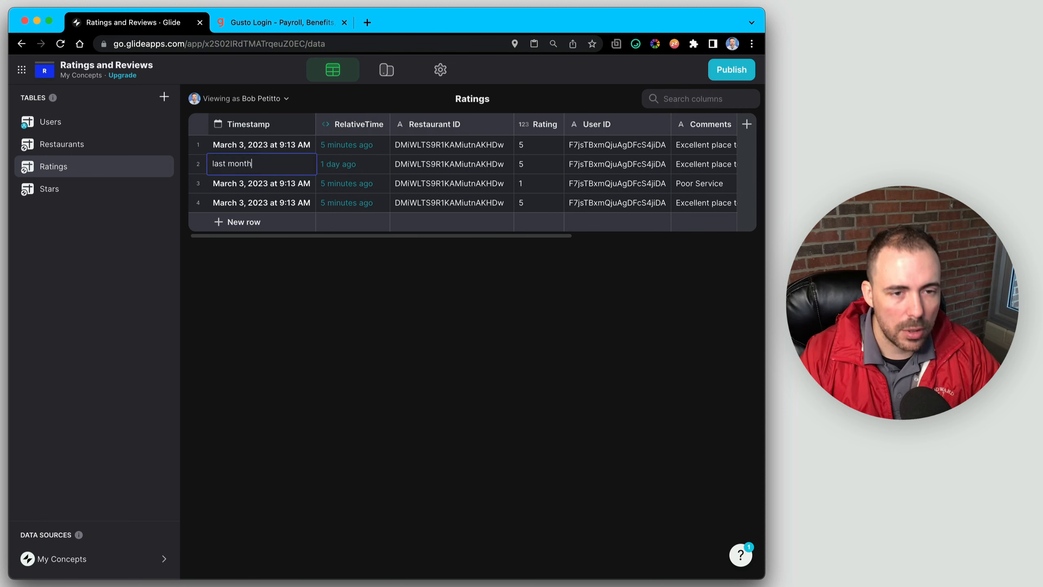
key(Return)
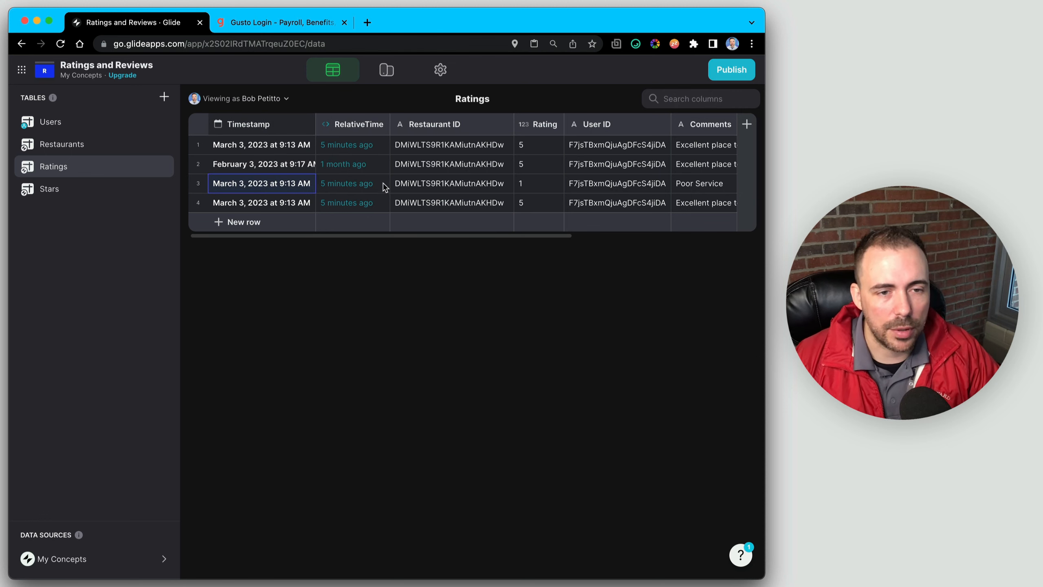
click(267, 167)
Change the RelativeTime column's style to lowercase "twitter", save it and check the column's values
click(327, 125)
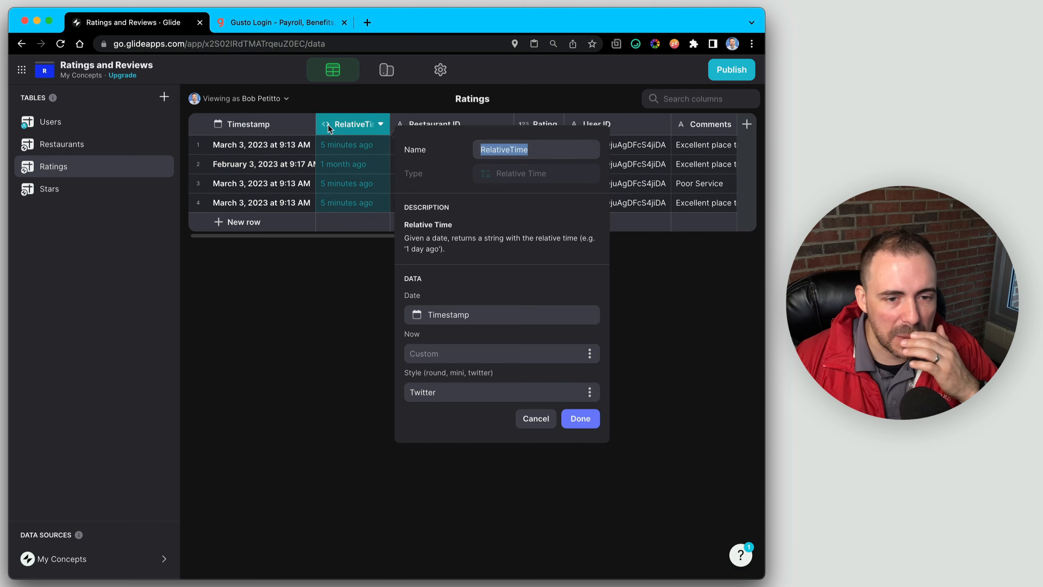
click(455, 390)
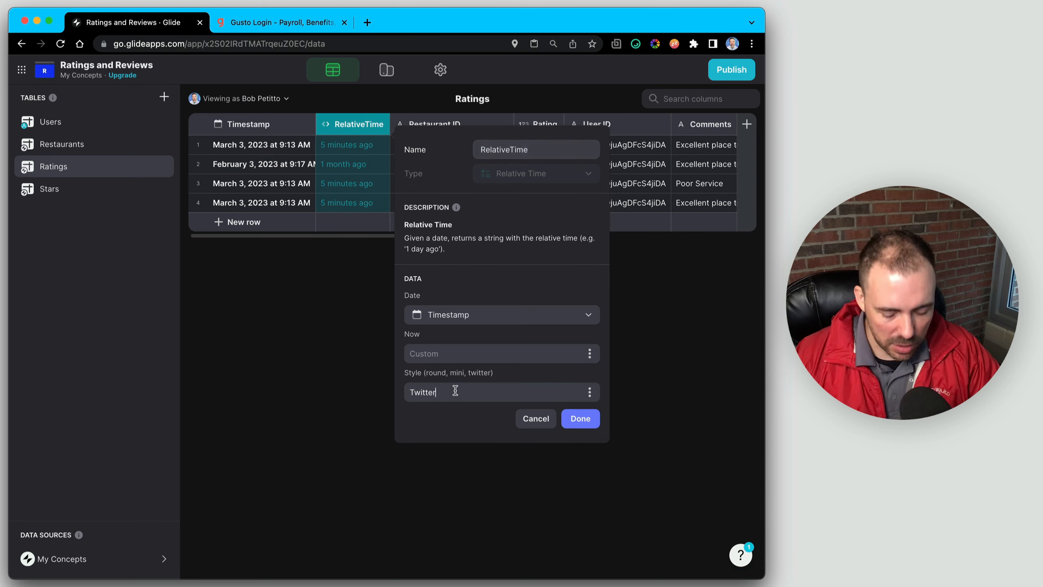
key(super+Left)
key(BackSpace)
text(t)
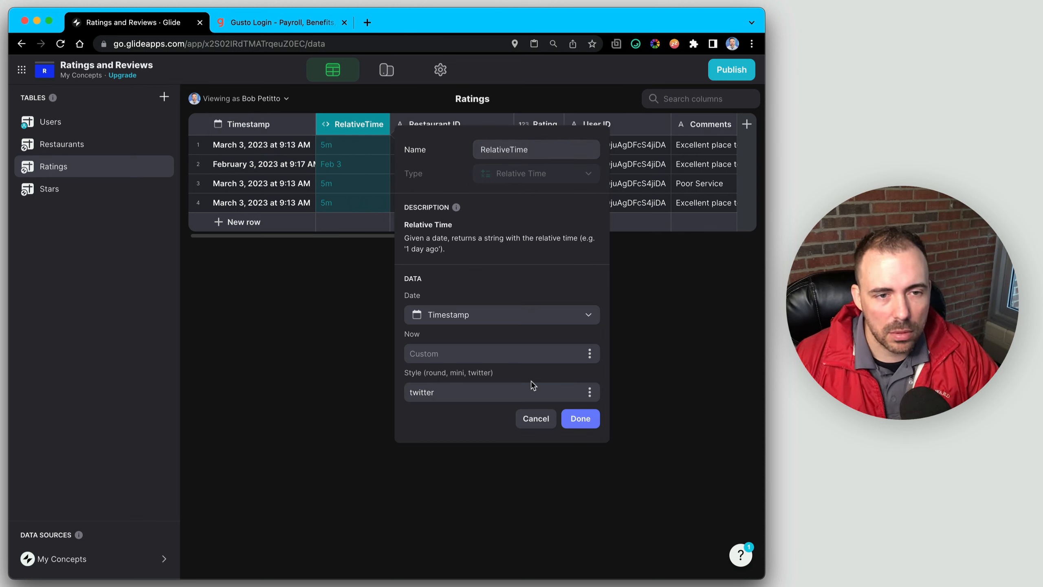
click(576, 423)
click(334, 166)
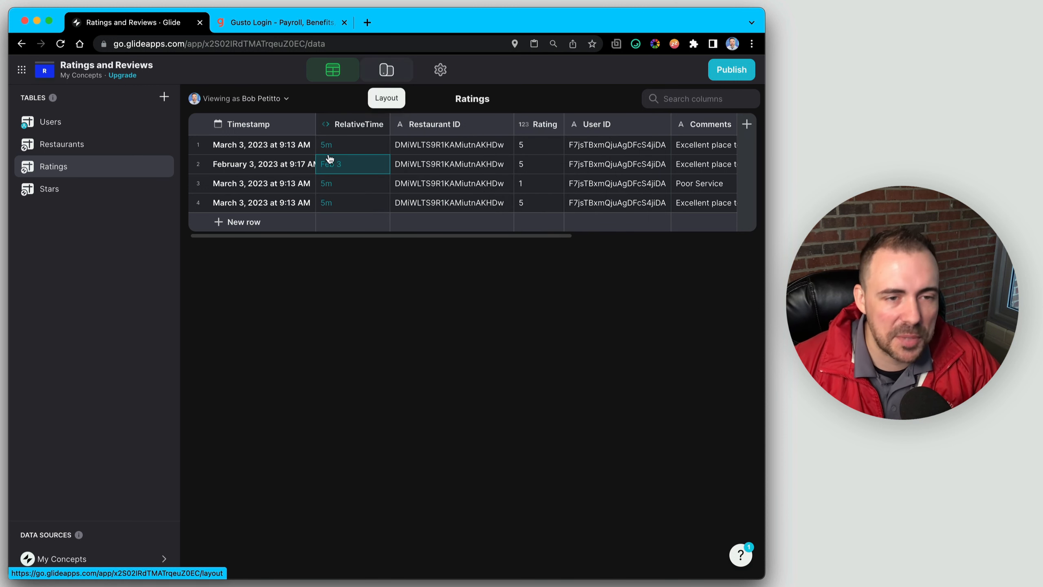
drag(343, 148, 349, 204)
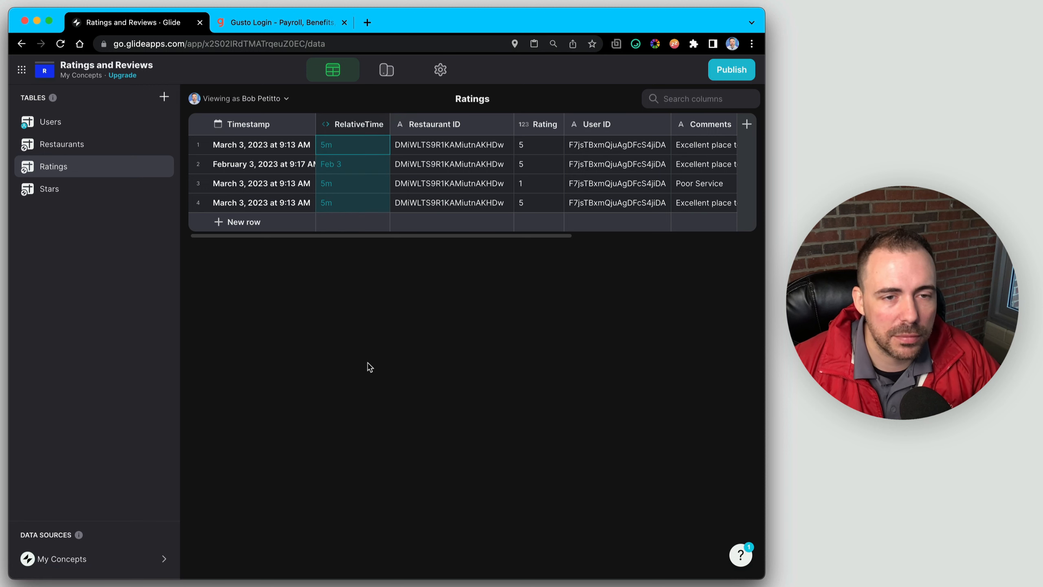
Configure the Timestamp column to display the date only in Short format and save it
double_click(259, 132)
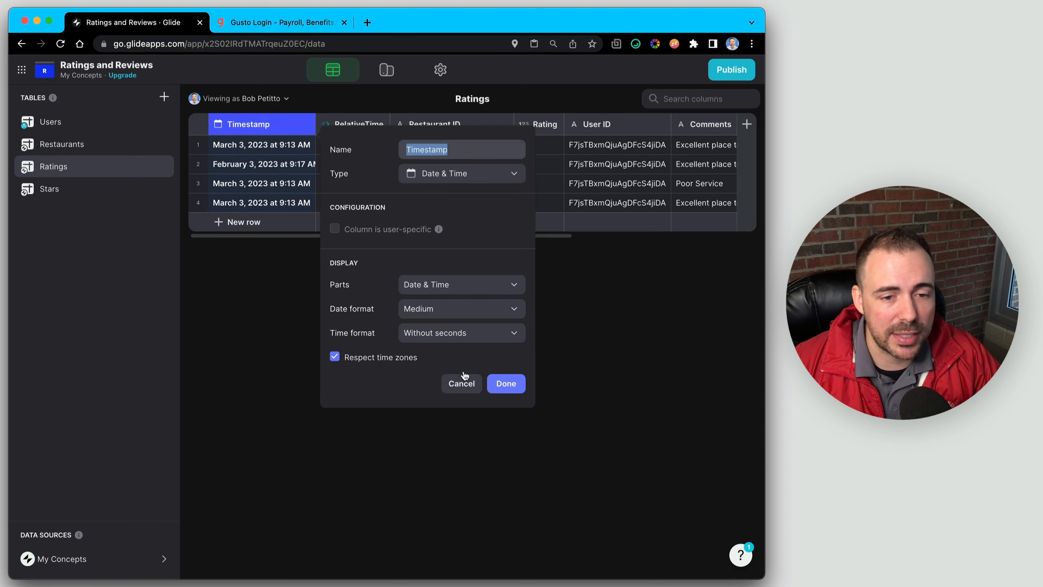
click(438, 285)
click(428, 325)
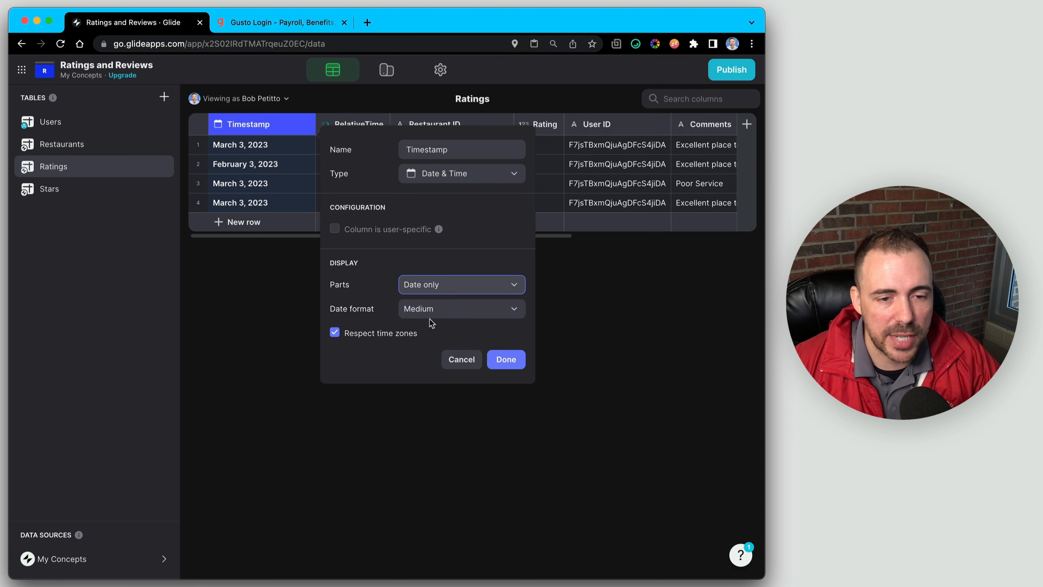
click(436, 313)
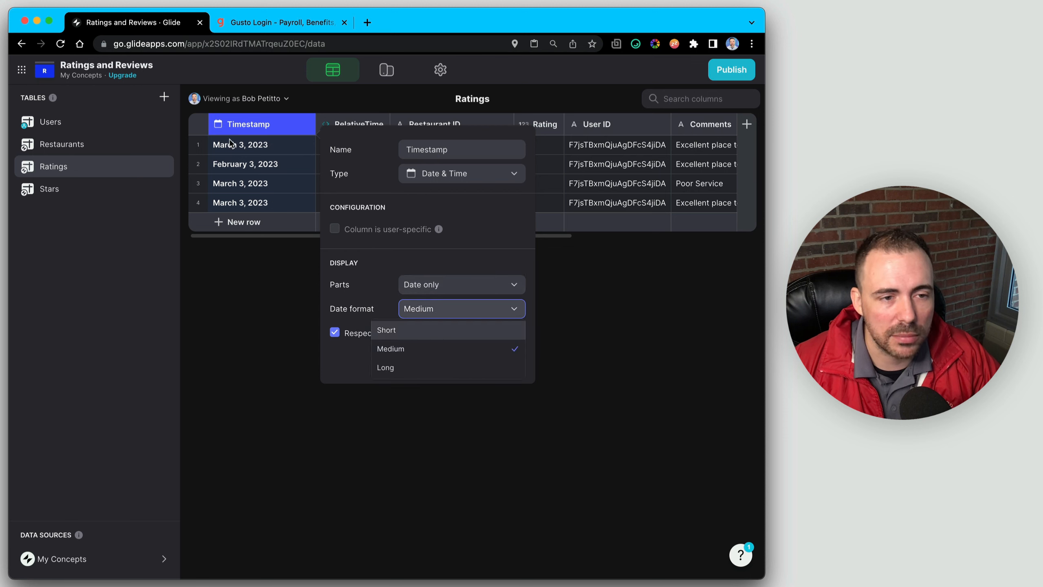
click(432, 331)
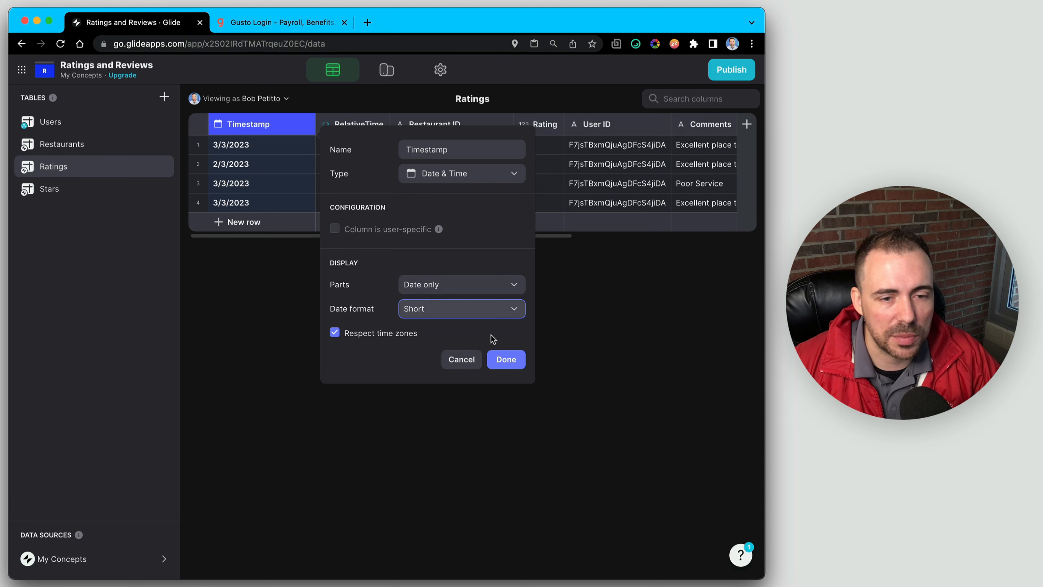
click(499, 360)
In the layout editor, set the rel_ratings list's design style to Card and hide its search bar
click(387, 69)
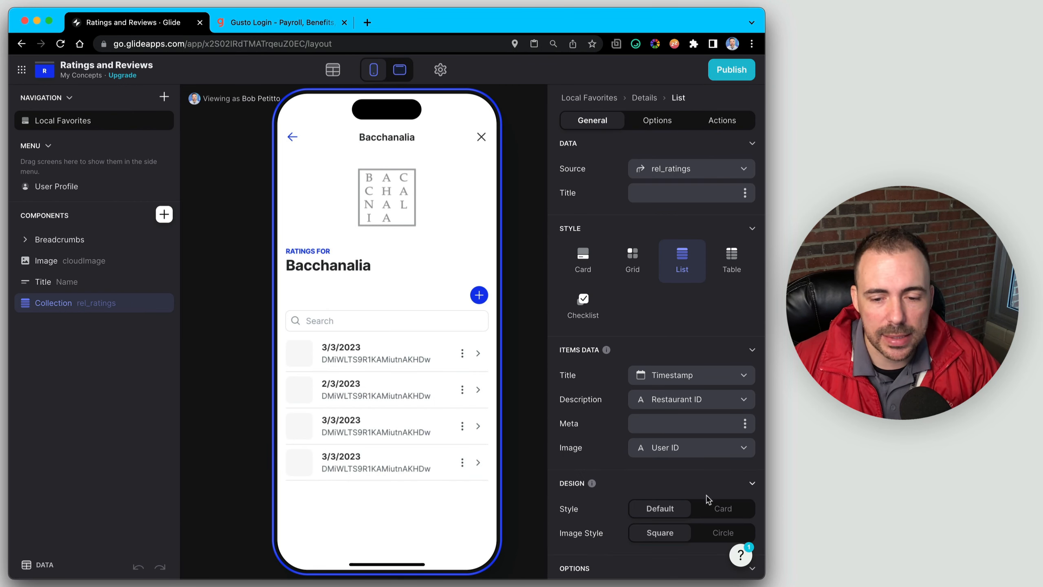
click(722, 510)
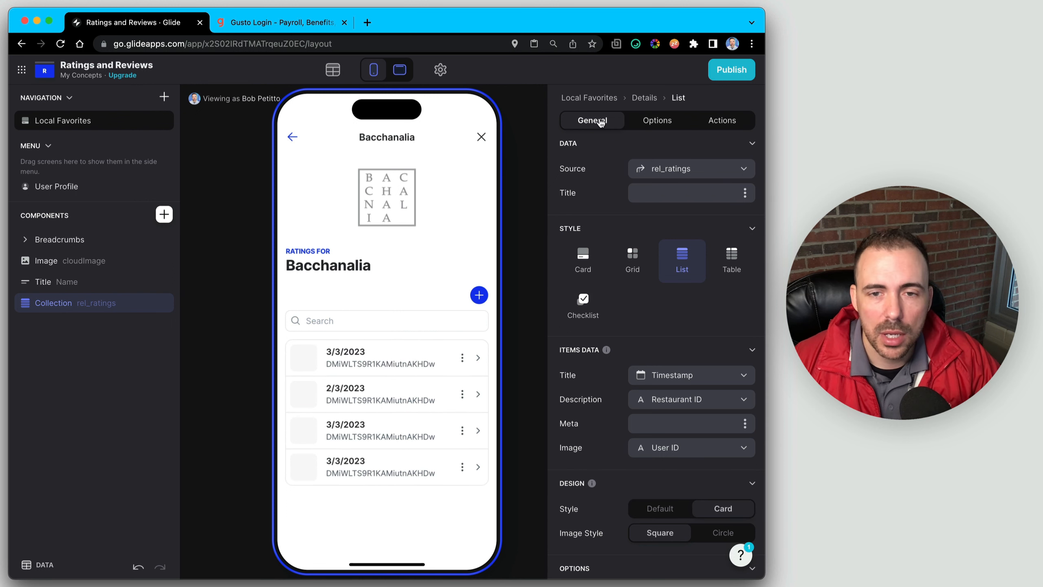
click(653, 121)
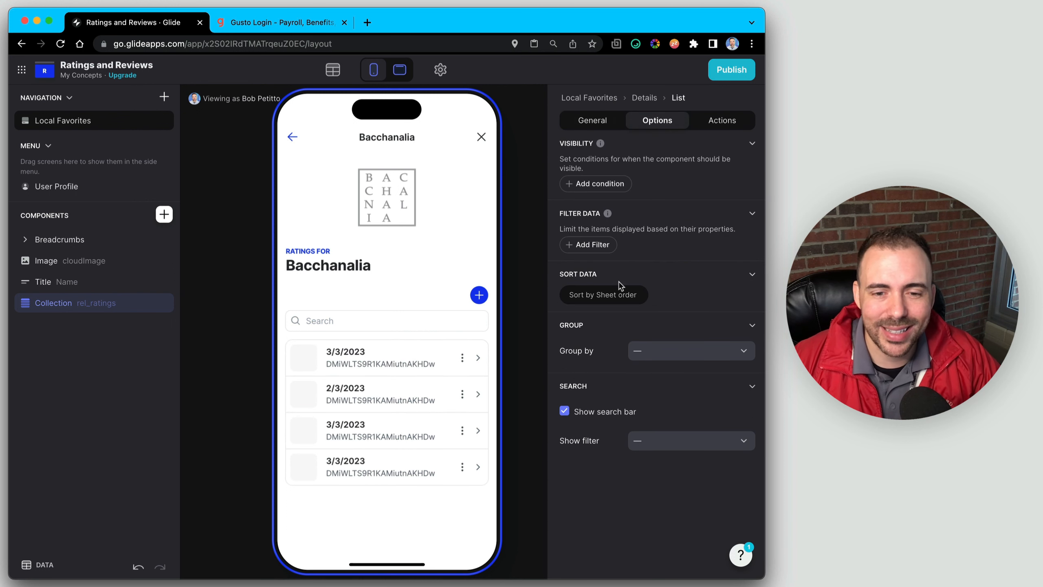
click(592, 418)
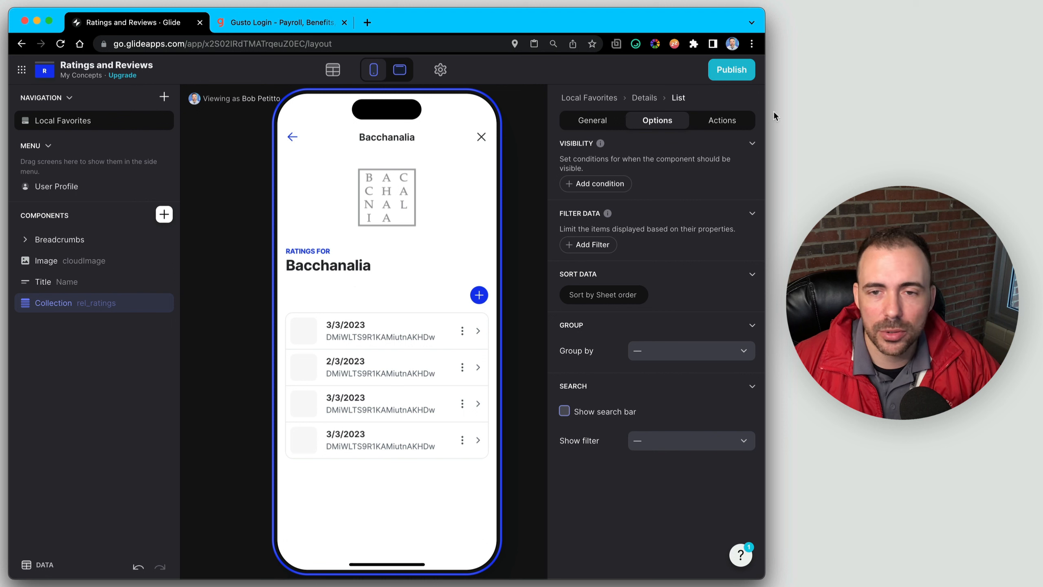
Disallow users from adding and editing items in the rel_ratings list
click(722, 120)
click(744, 167)
click(745, 195)
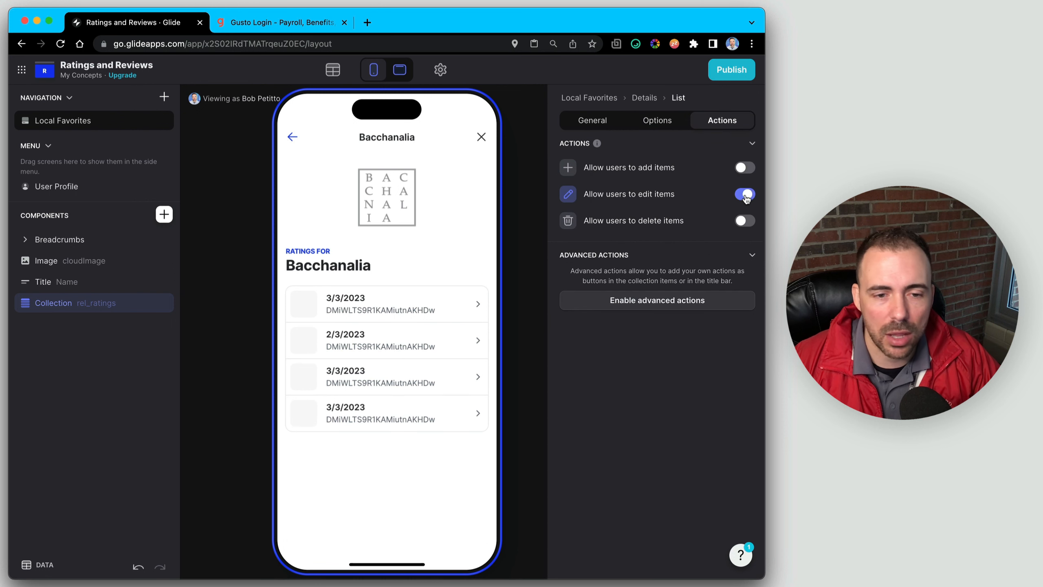
click(746, 196)
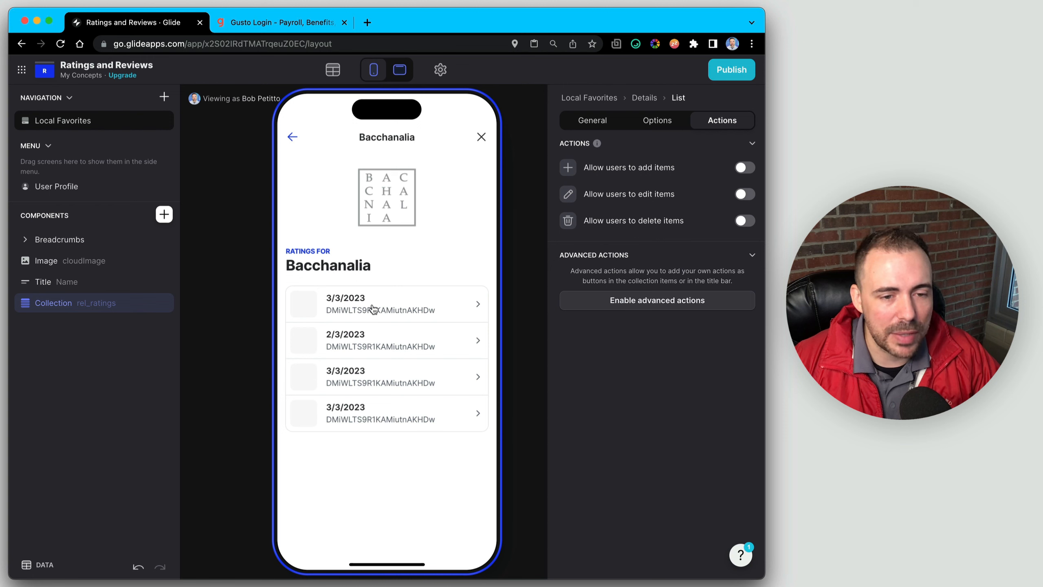
Enable advanced actions for the ratings list and set its item click action to None
click(658, 308)
click(657, 266)
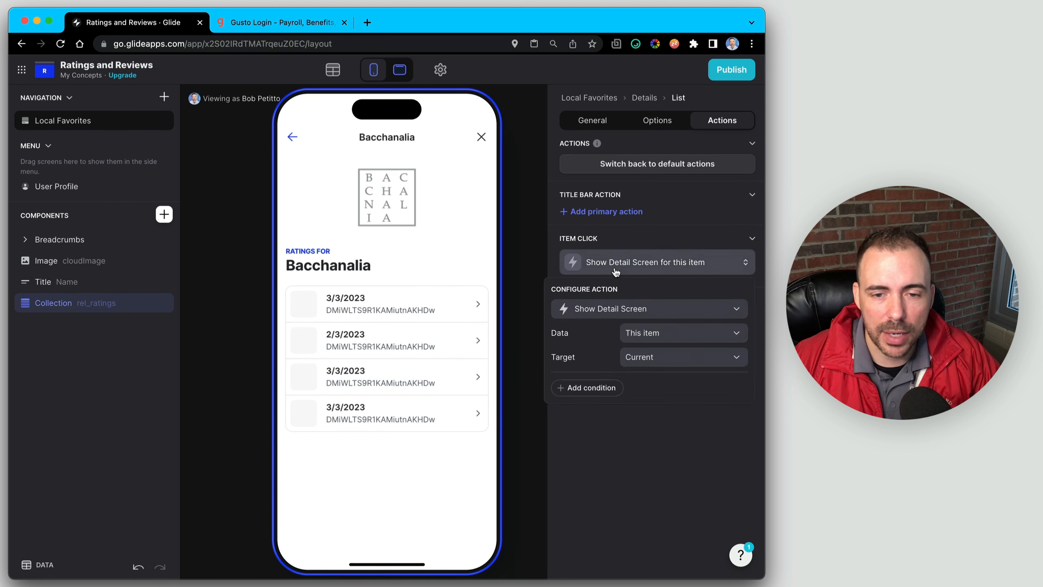
click(622, 309)
click(615, 354)
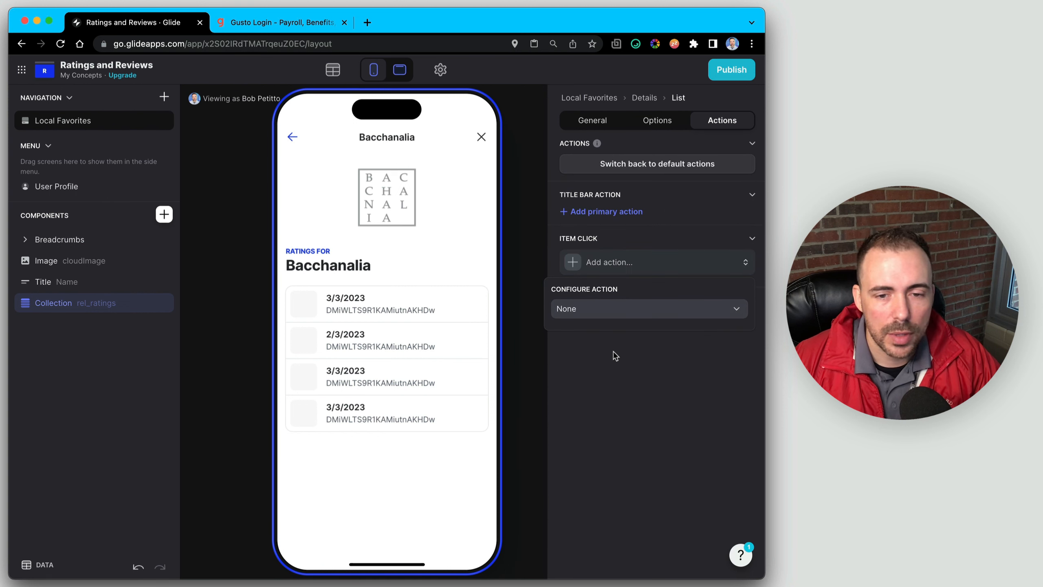
Clear the image source of the ratings list's items and set their title to the stars column
click(602, 120)
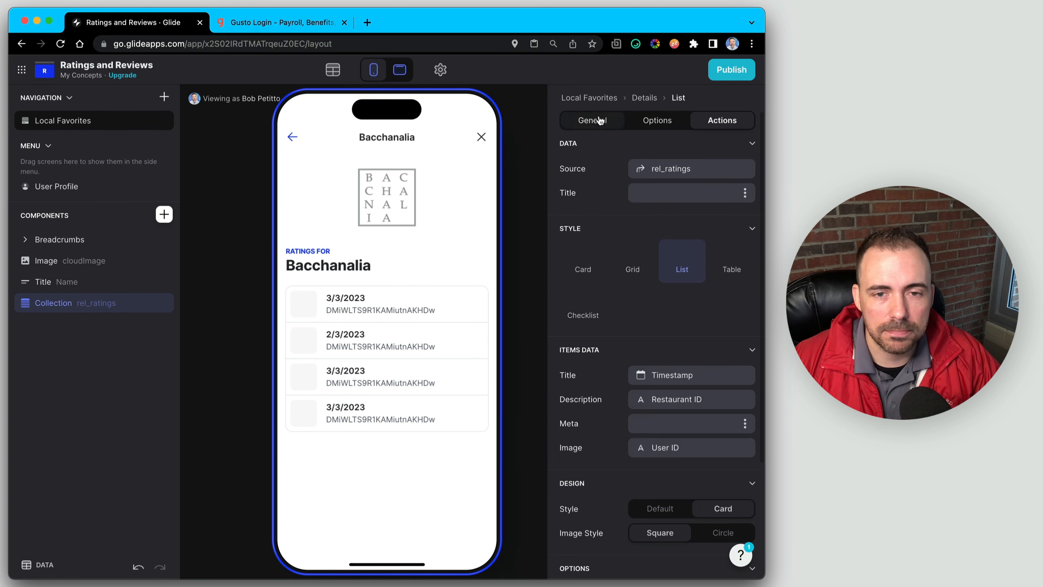
click(688, 451)
click(656, 251)
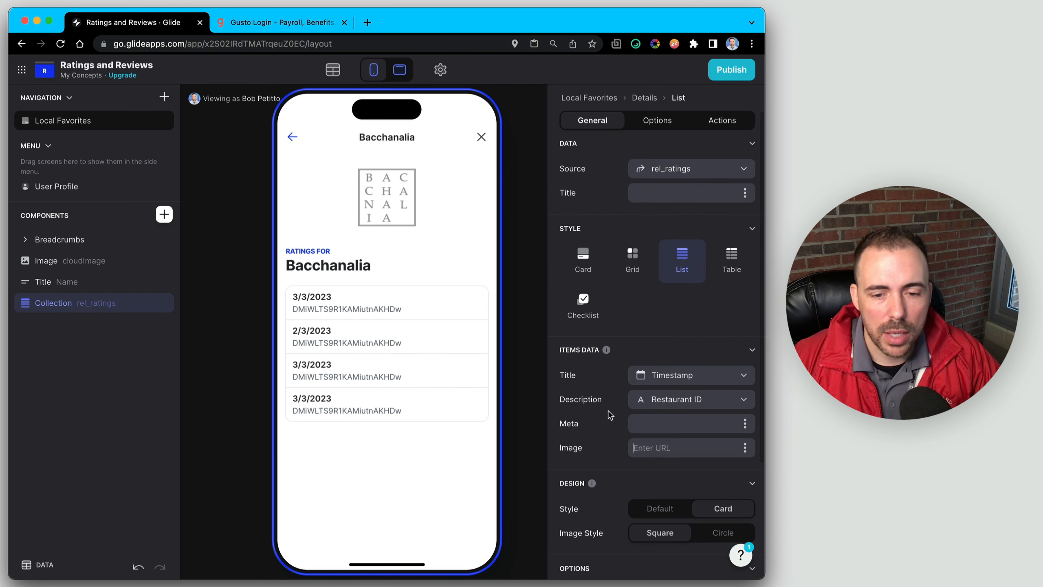
click(670, 378)
click(641, 336)
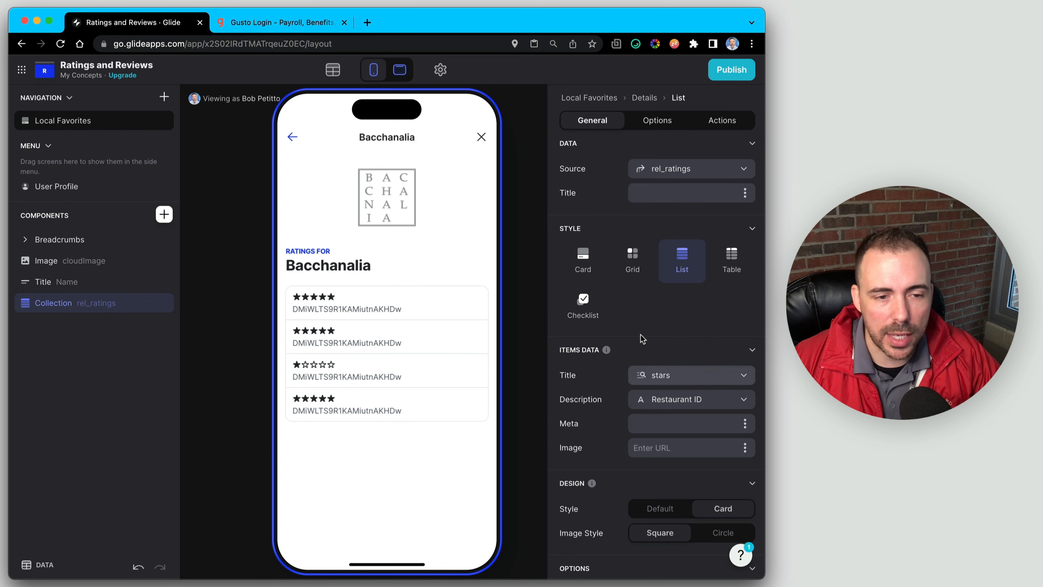
Set the ratings list items' description to Comments and their meta to RelativeTime
click(663, 399)
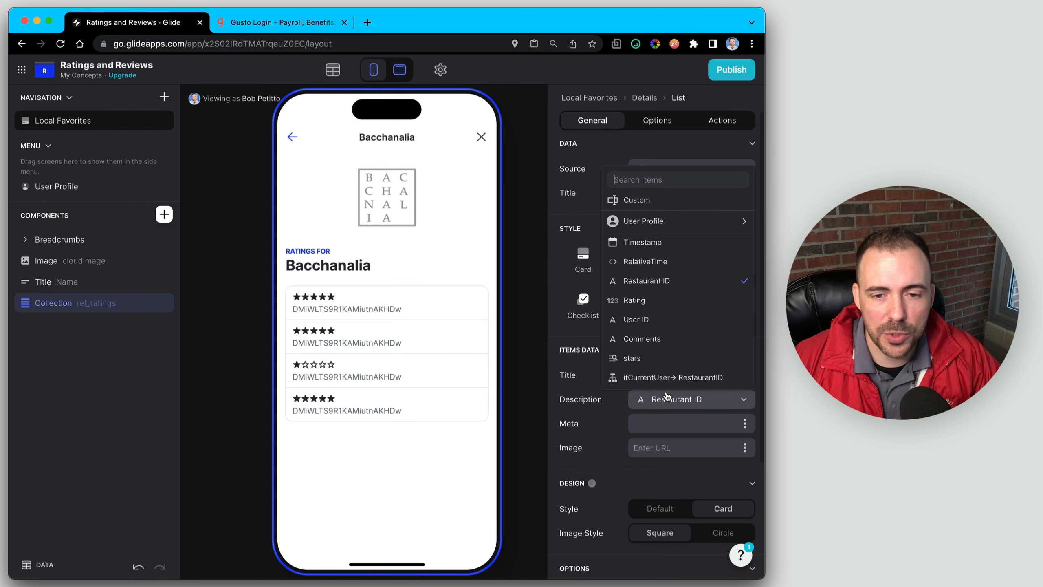
click(659, 340)
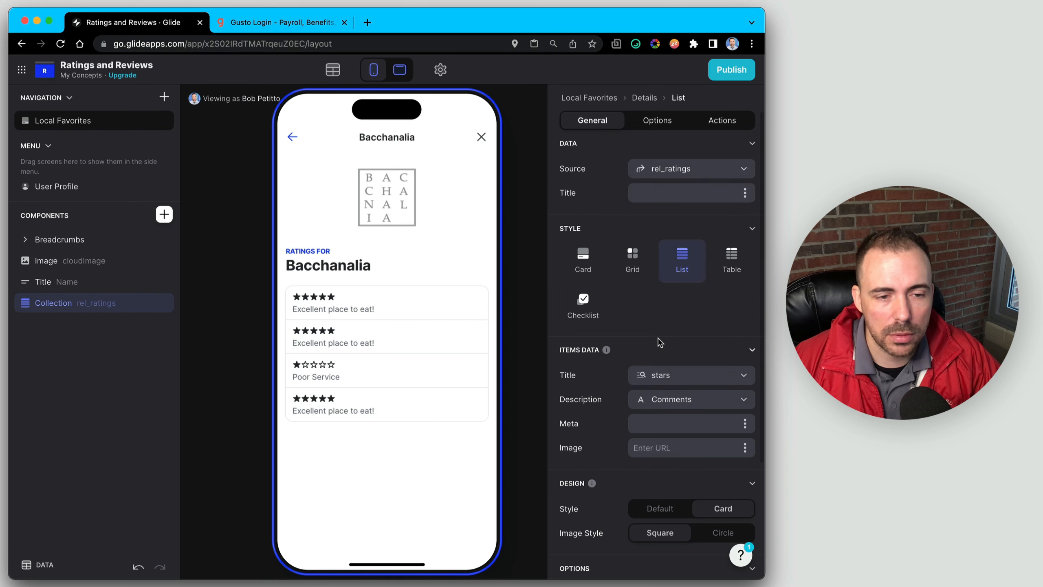
click(736, 423)
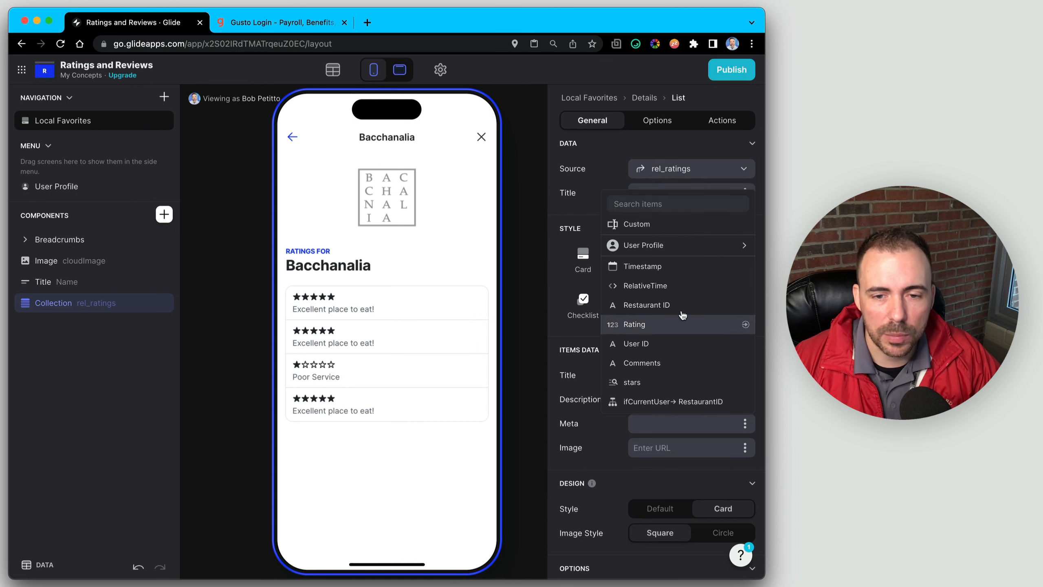
click(679, 287)
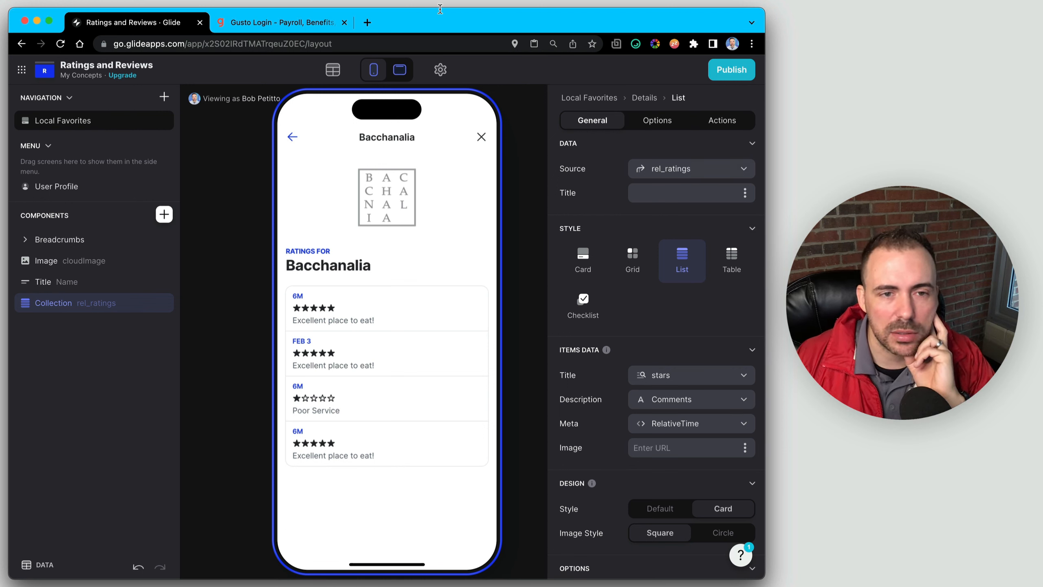
Try "mini" as the style of the Ratings table's RelativeTime column, and finally clear the style and save the column
click(332, 70)
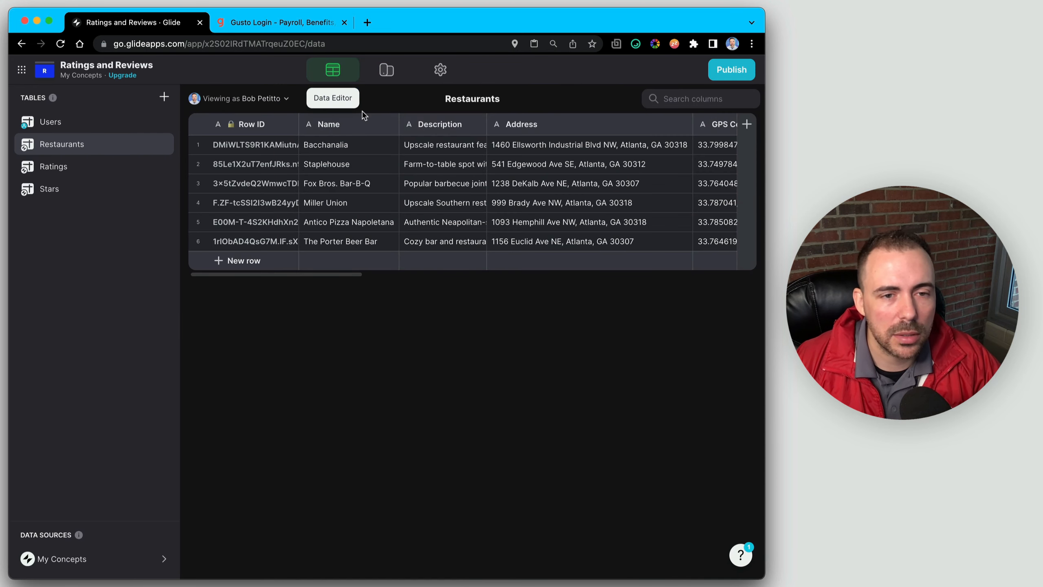
click(68, 166)
click(344, 132)
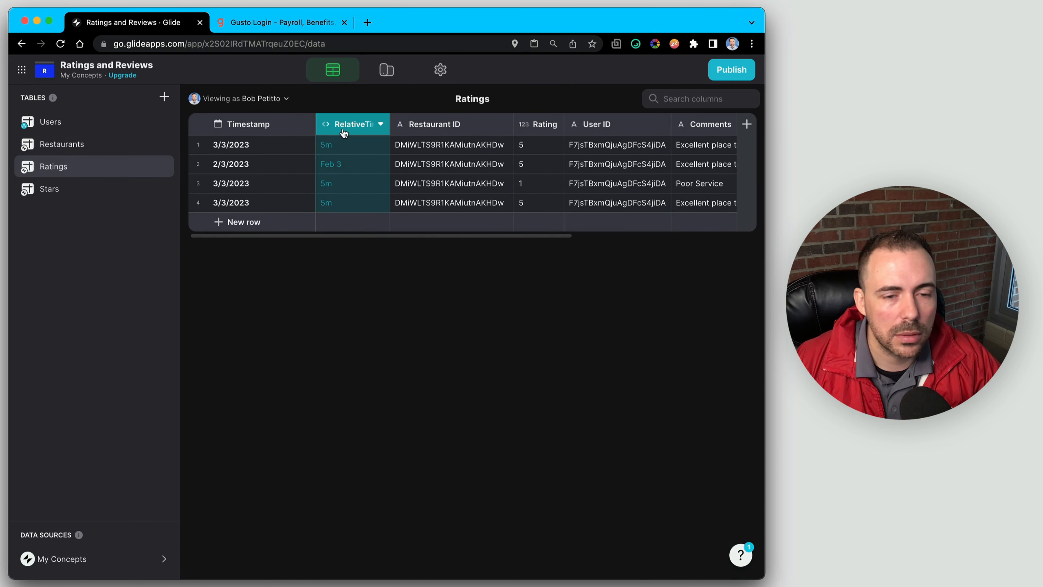
click(345, 132)
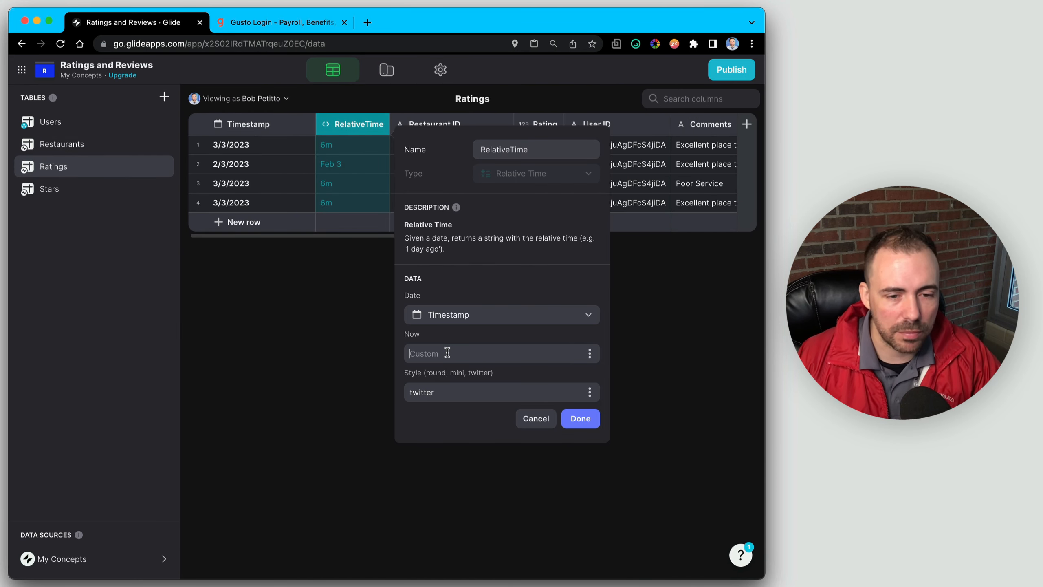
drag(441, 391, 403, 387)
text(mini)
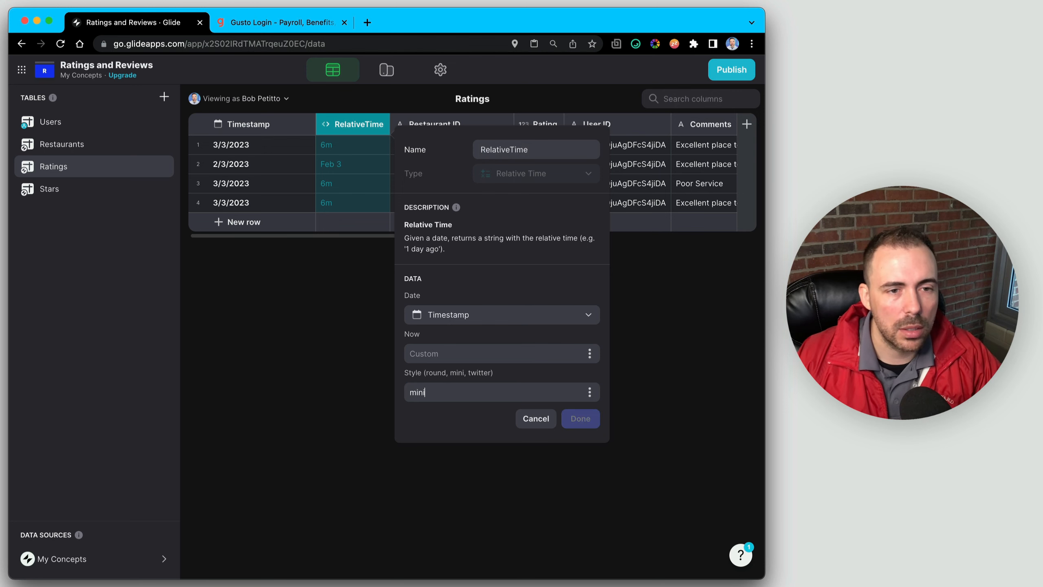
double_click(451, 391)
key(BackSpace)
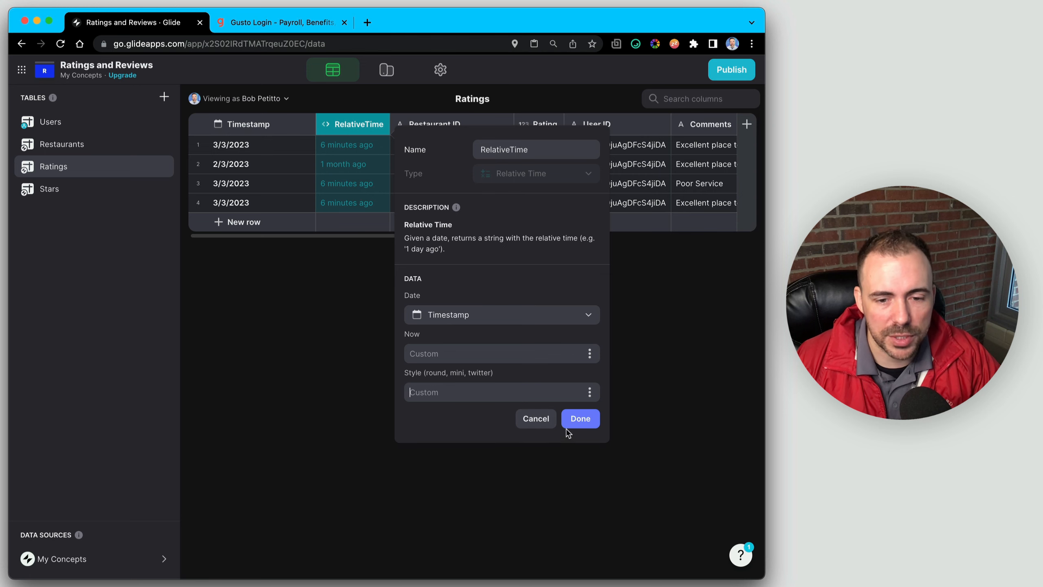
click(579, 421)
In the layout editor, sort the ratings list by Timestamp in descending order (Z → A)
click(385, 69)
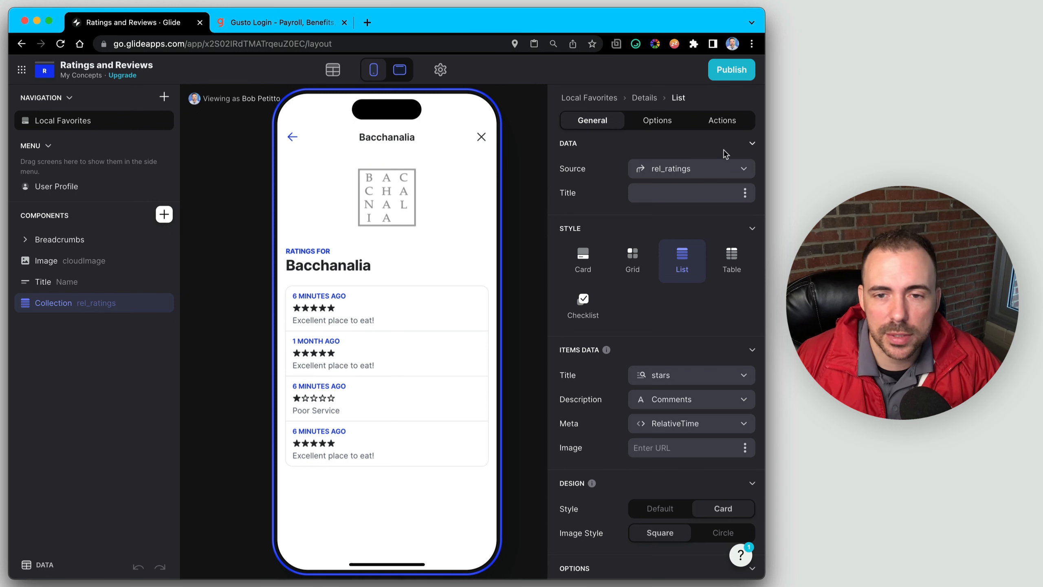
click(656, 121)
click(589, 295)
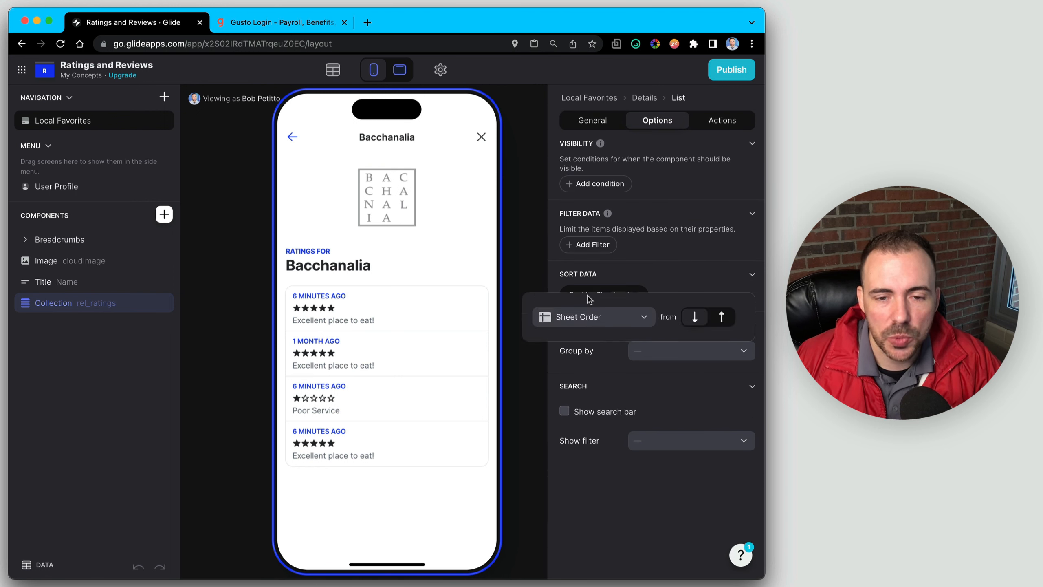
click(592, 318)
click(578, 410)
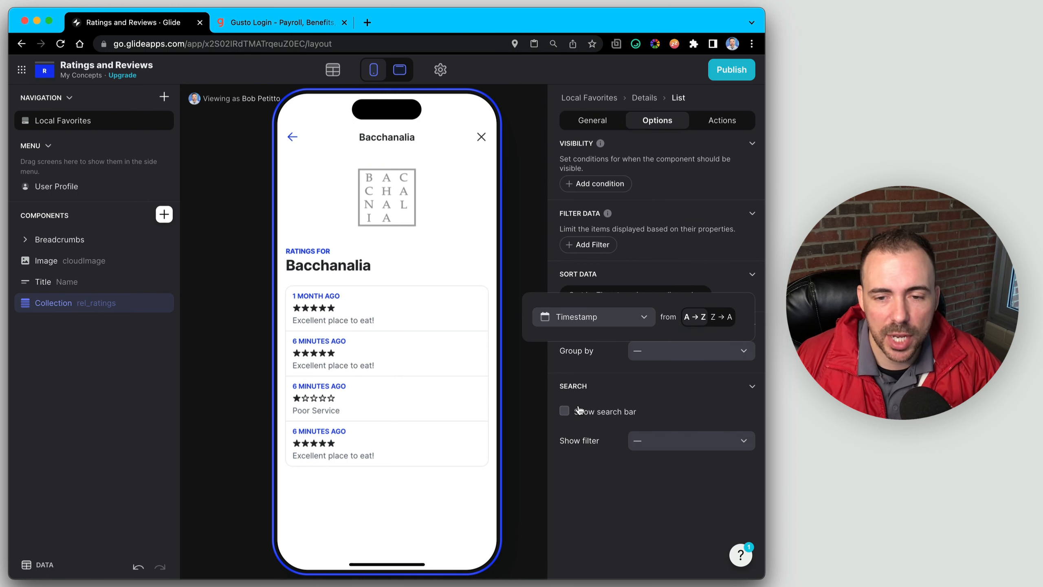
click(722, 316)
click(683, 516)
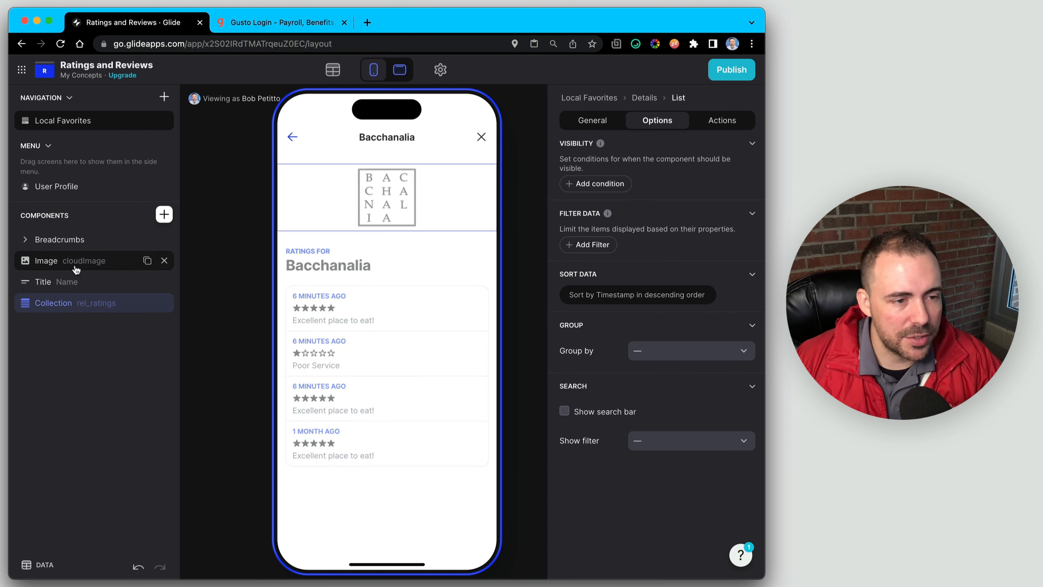
Set the subtitle of the overlay's Title component to ifStarRating and return to the restaurant's detail screen
click(73, 282)
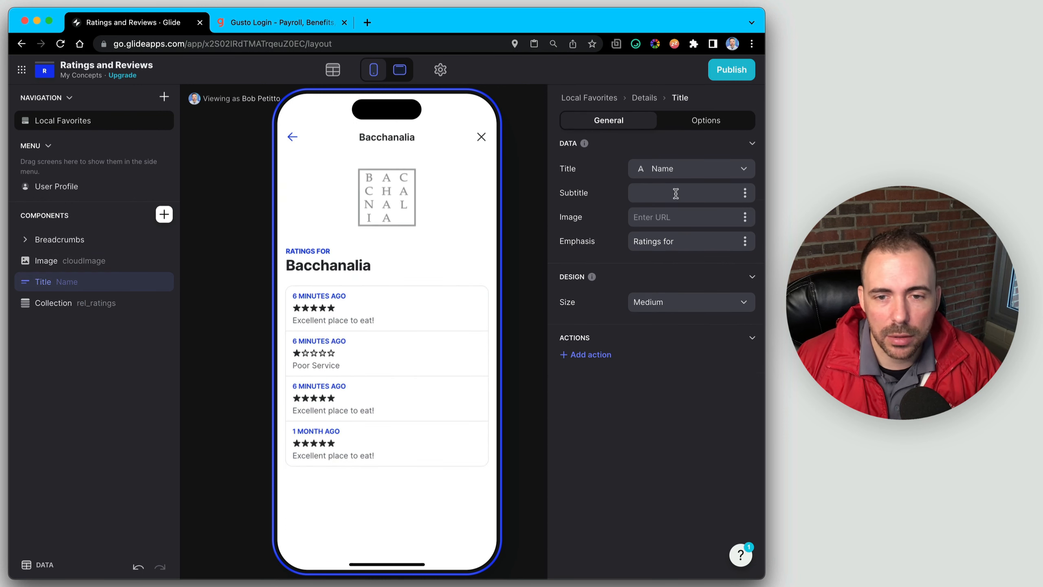
click(745, 192)
scroll(691, 479, down, 3)
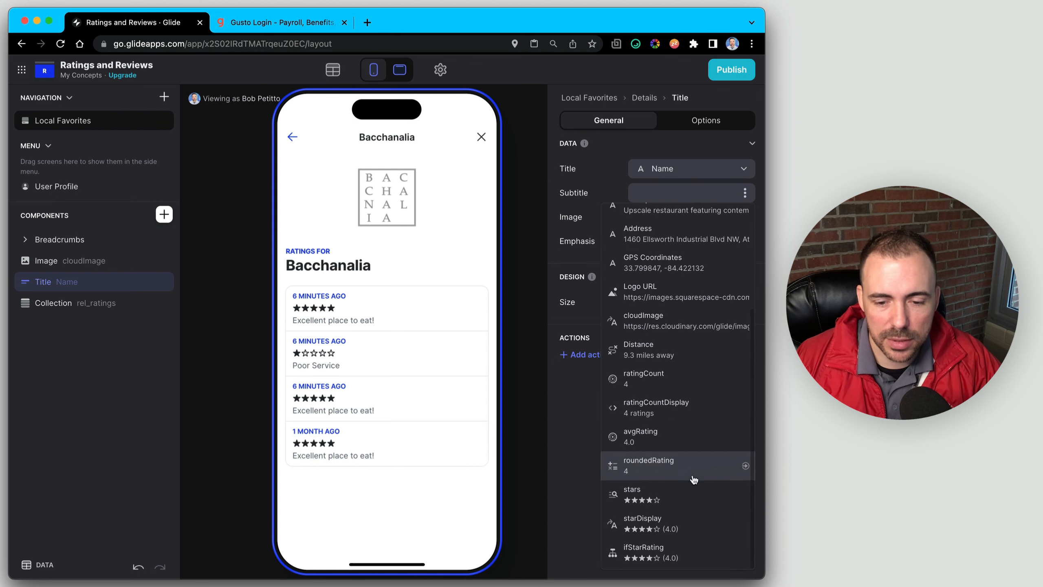
click(660, 552)
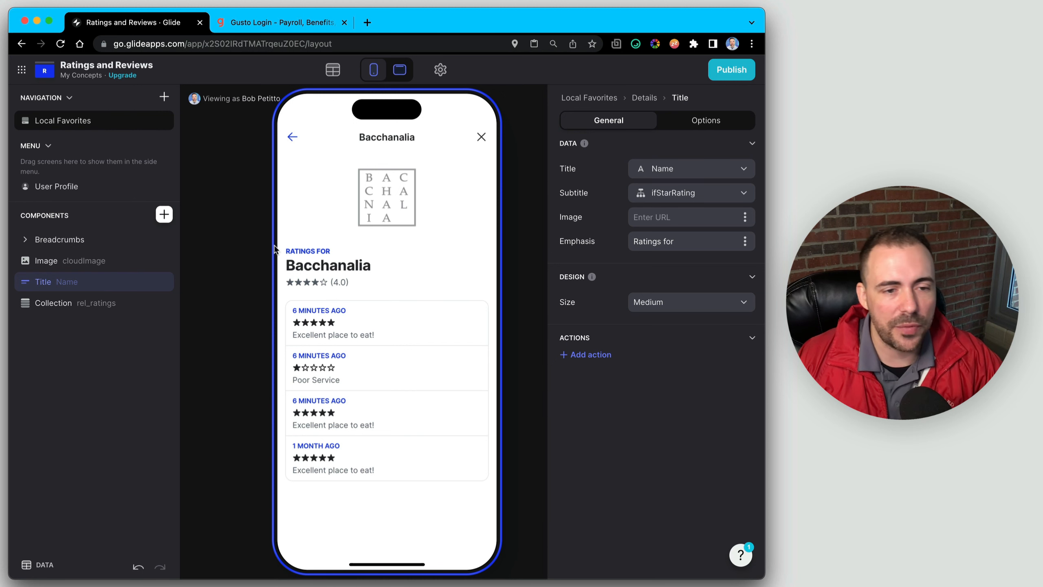
drag(281, 249, 444, 468)
click(290, 135)
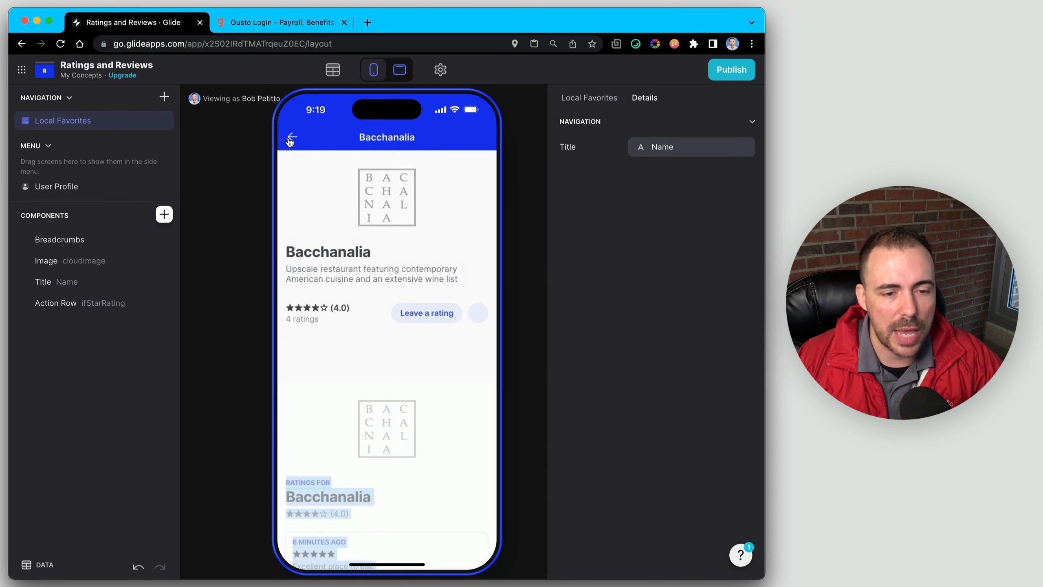